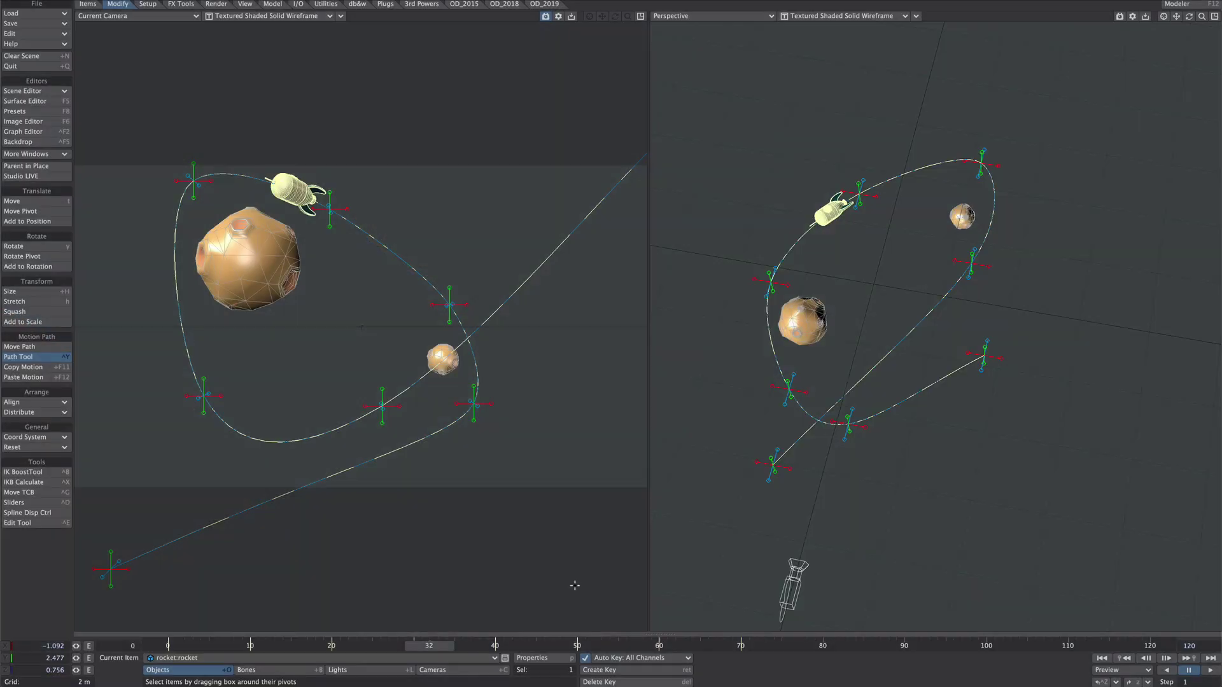
Step: Switch the view to Back and list the rocket, smoke, two meteors, lights and camera in Scene Editor
{"action": "key", "text": "1"}
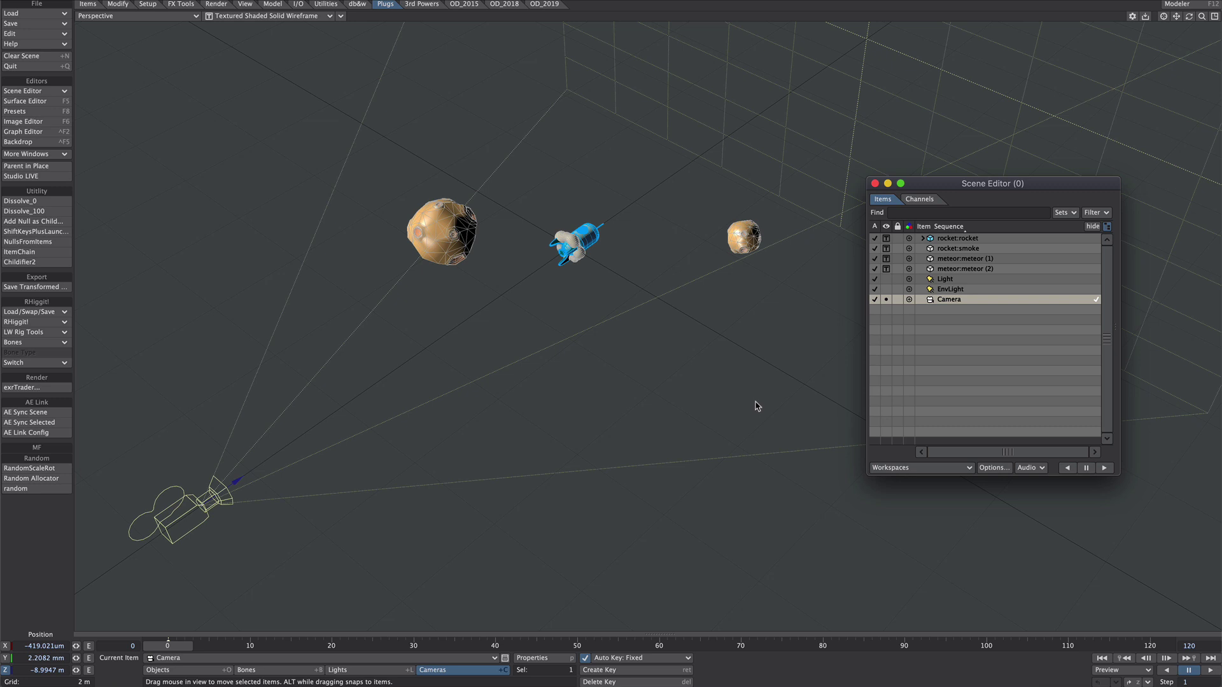
Step: Set the rocket:smoke object's visibility to Bounding Box, undoing an accidental move
{"action": "left_click", "coordinate": [950, 248]}
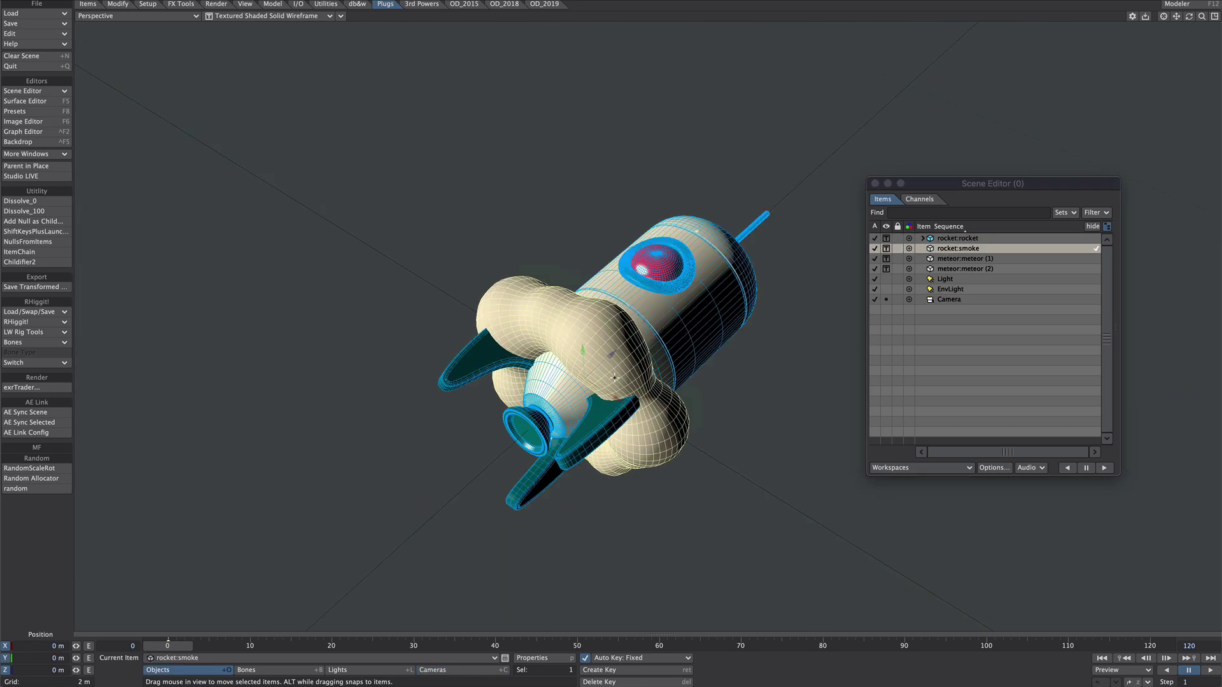
{"action": "left_click_drag", "start_coordinate": [623, 449], "coordinate": [614, 436]}
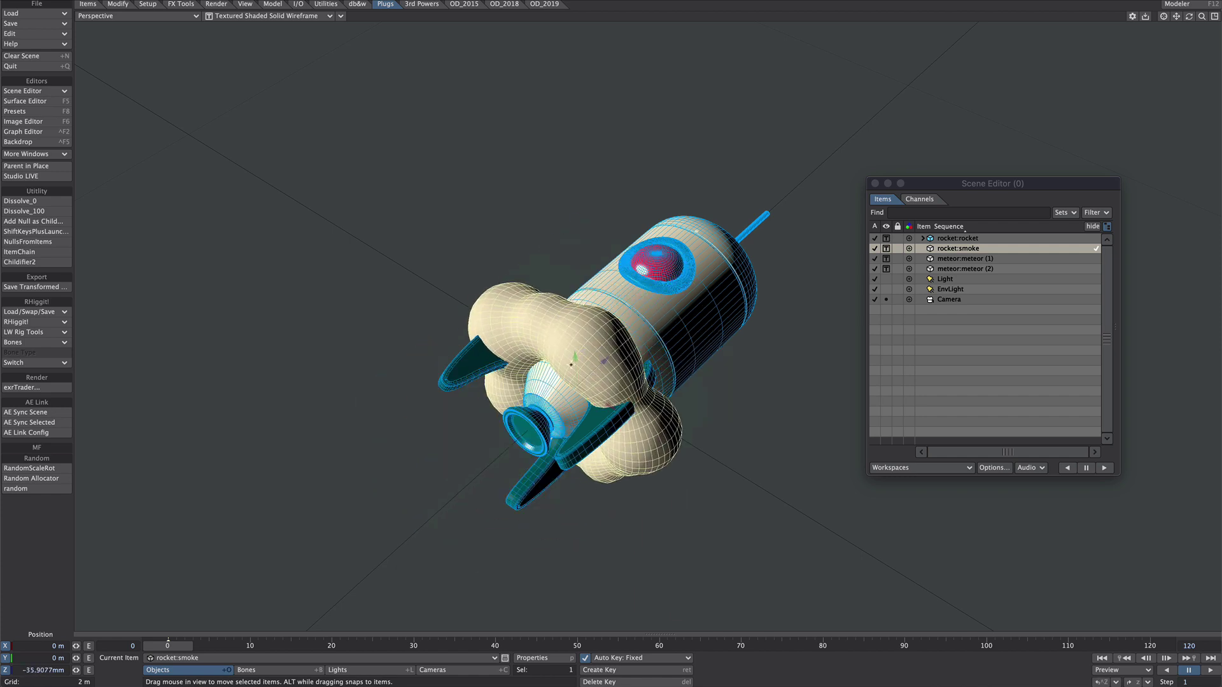
{"action": "key", "text": "ctrl+z"}
{"action": "left_click", "coordinate": [886, 248]}
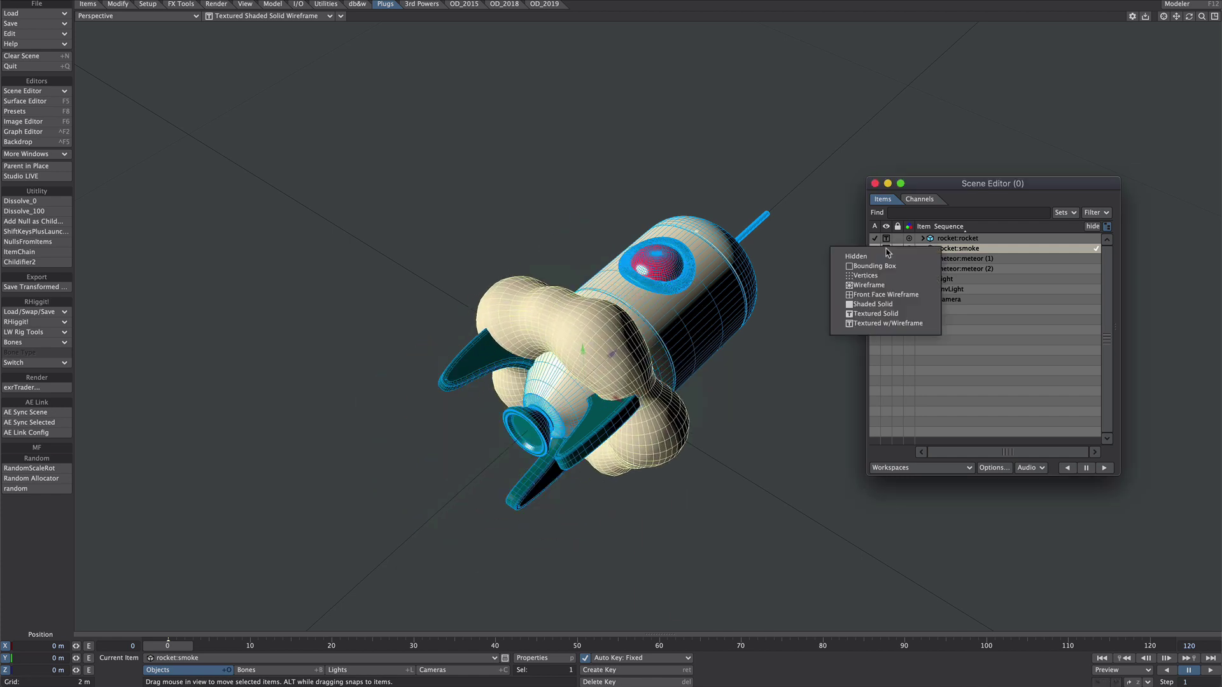
{"action": "left_click", "coordinate": [875, 252]}
Step: Select the first meteor and look at the scene through the Camera View
{"action": "scroll", "coordinate": [754, 343], "scroll_direction": "down", "scroll_amount": 8}
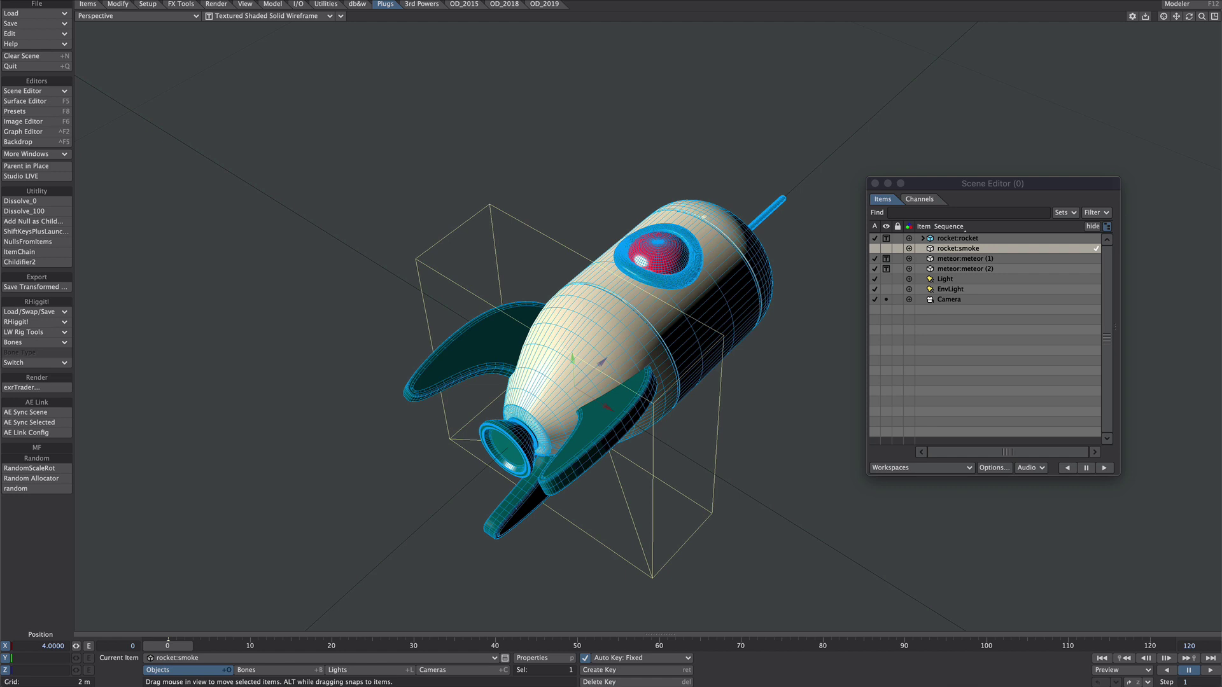
{"action": "left_click", "coordinate": [496, 257]}
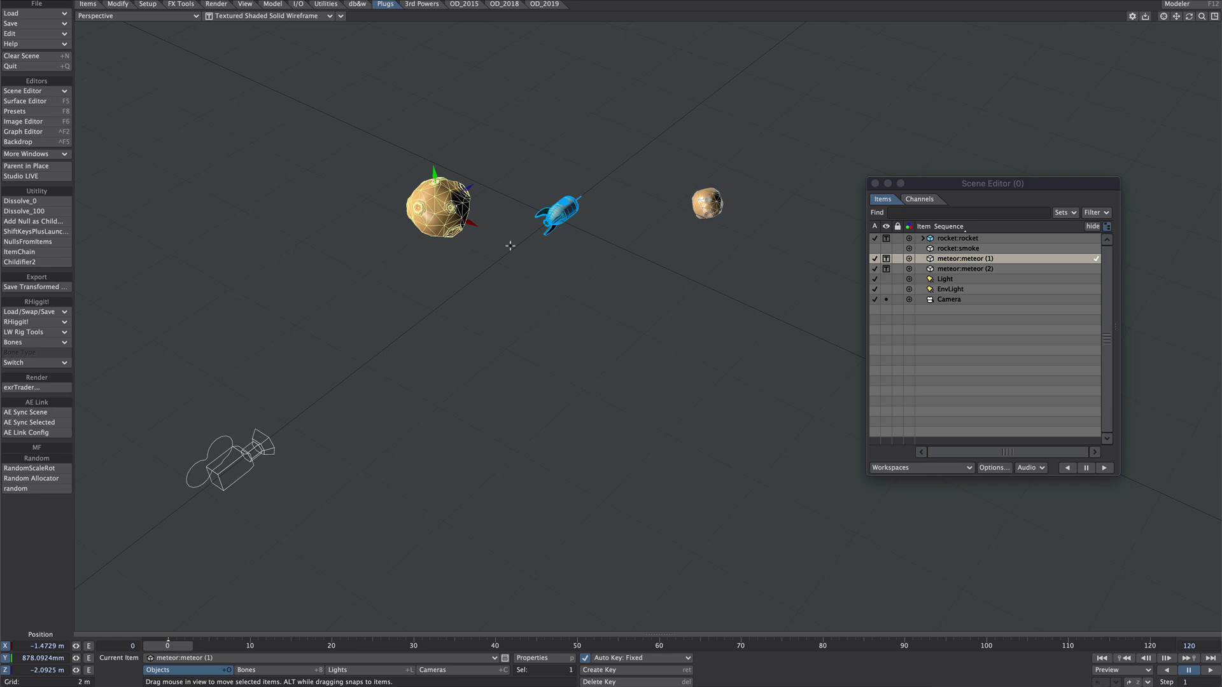
{"action": "key", "text": "6"}
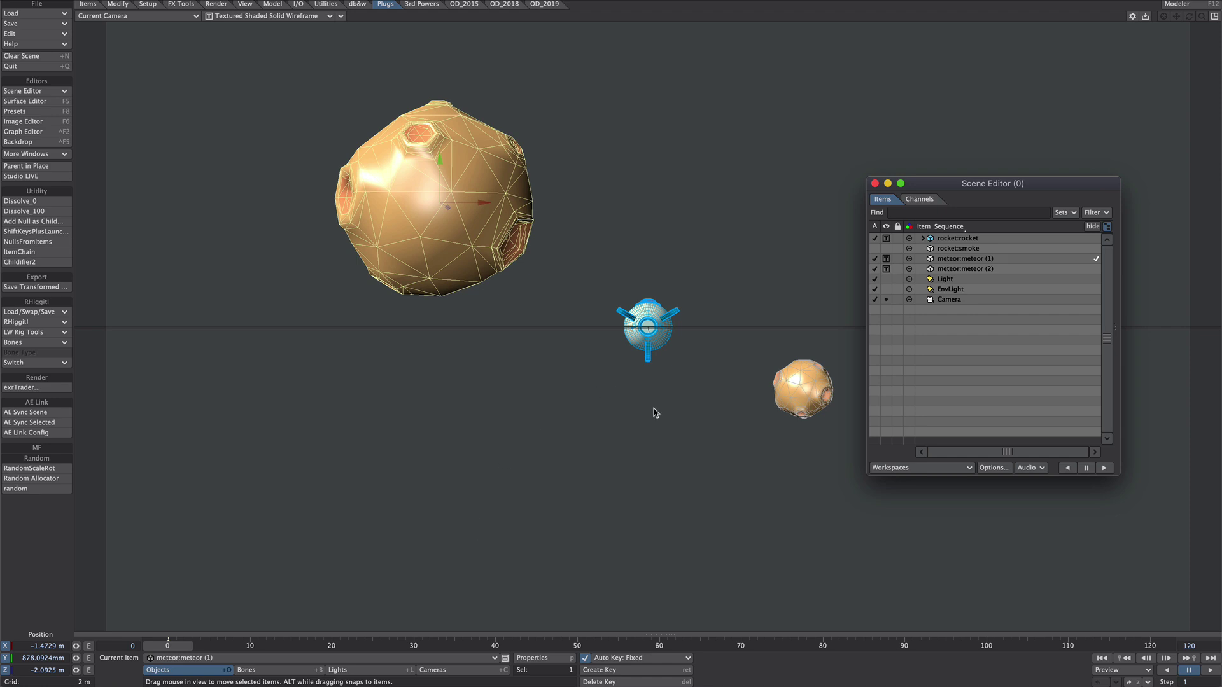
Step: Split into two viewports, select rocket:rocket and set Auto Key to All Channels
{"action": "key", "text": "alt+F2"}
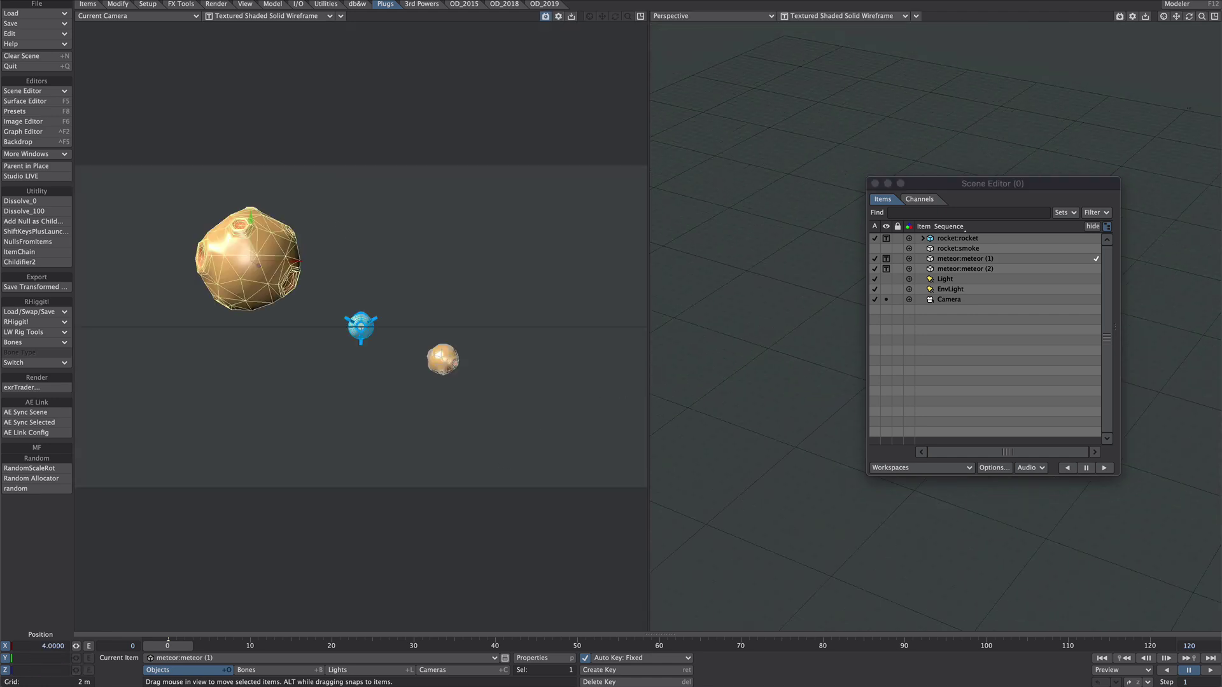
{"action": "left_click_drag", "start_coordinate": [969, 178], "coordinate": [983, 201]}
{"action": "left_click", "coordinate": [973, 261]}
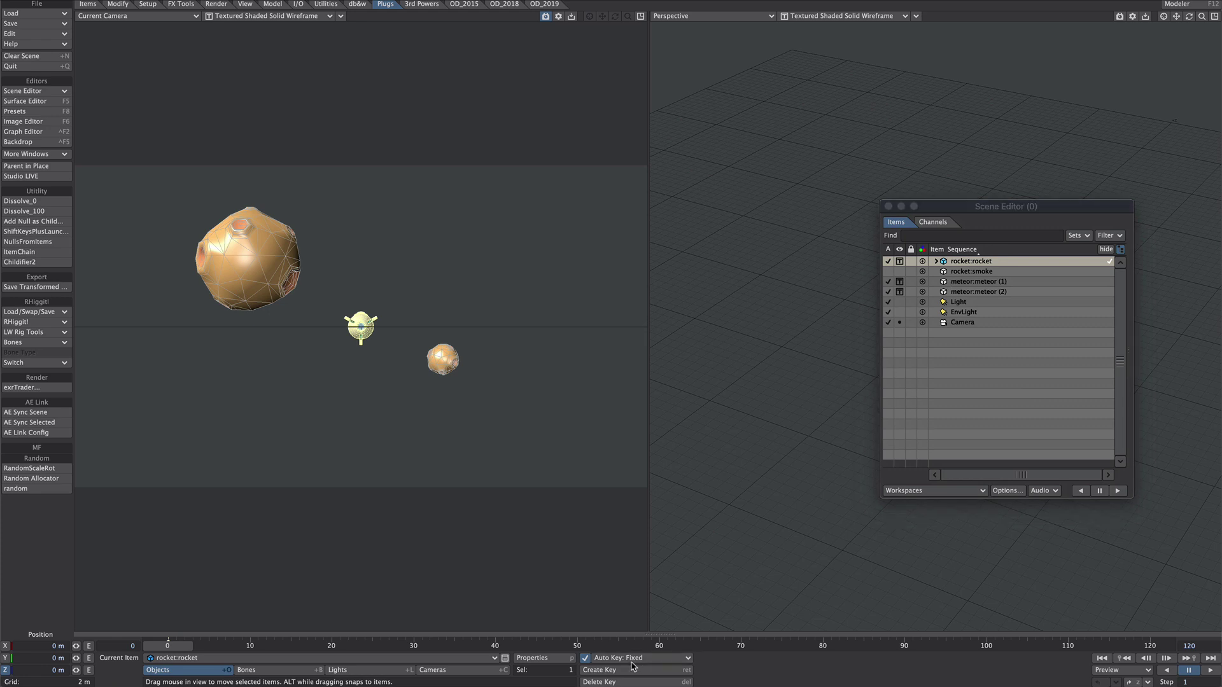
{"action": "left_click", "coordinate": [661, 658]}
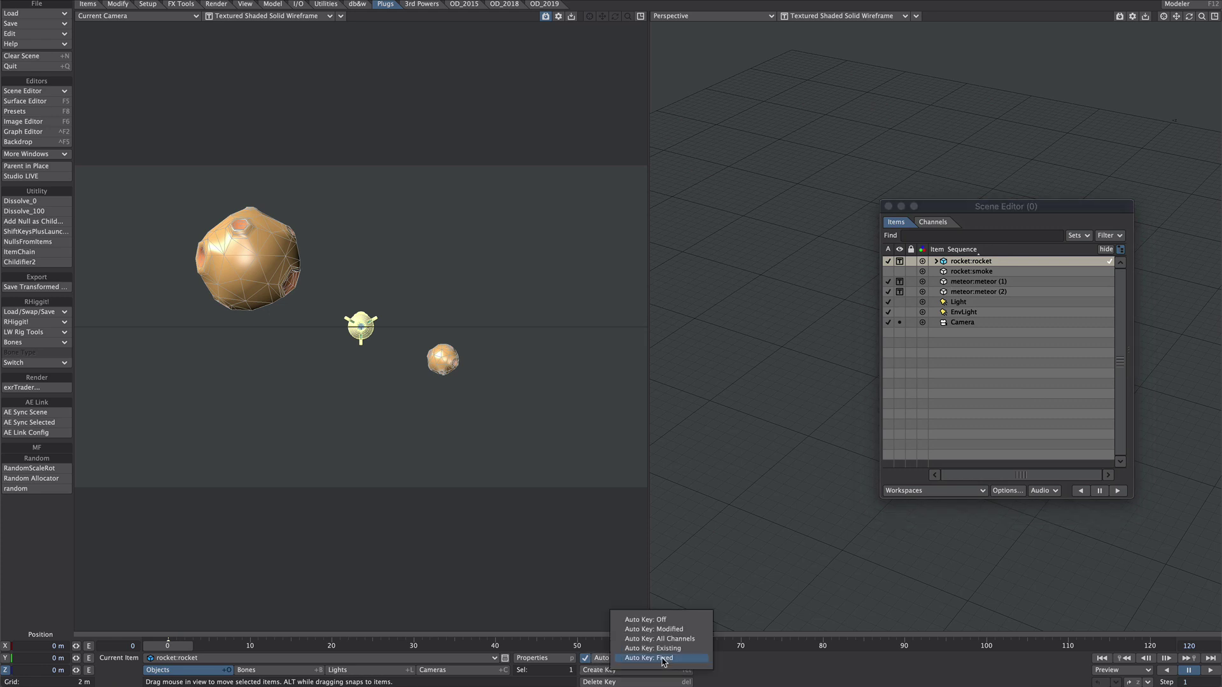
{"action": "left_click", "coordinate": [691, 639]}
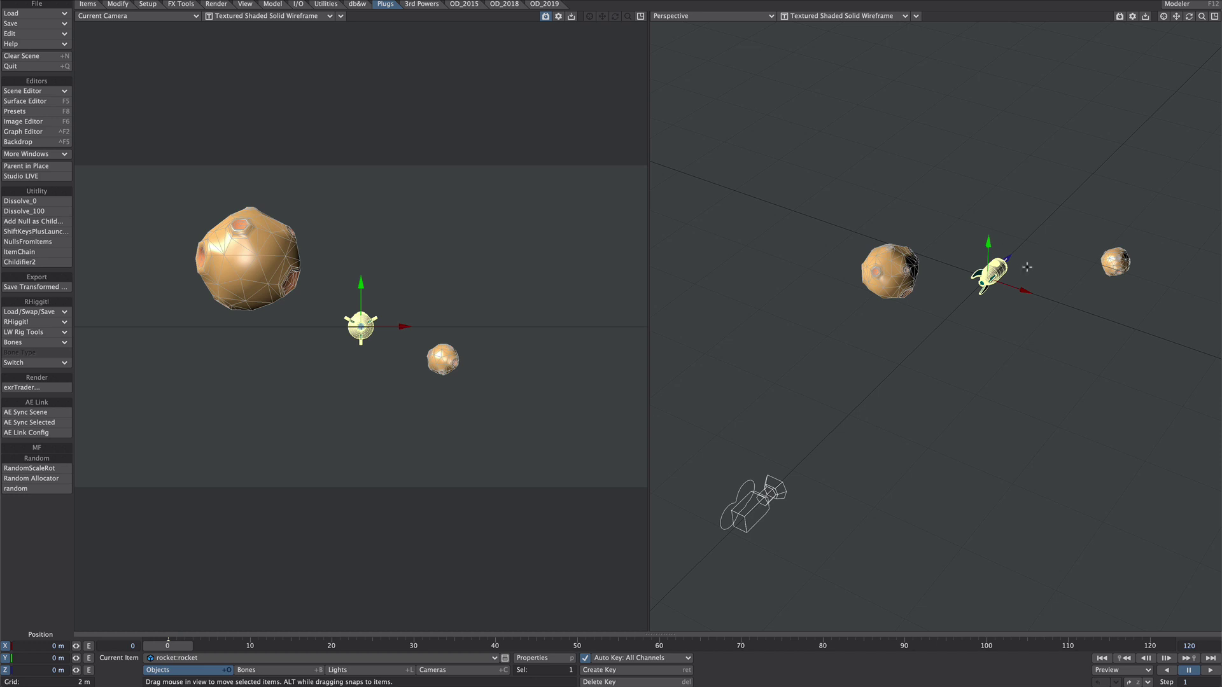
Step: Move the rocket down-left to about X -1.7467 m, Y -1.6922 m, Z -5.3948 m using Camera, Back and Top views
{"action": "left_click_drag", "start_coordinate": [1026, 268], "coordinate": [851, 428]}
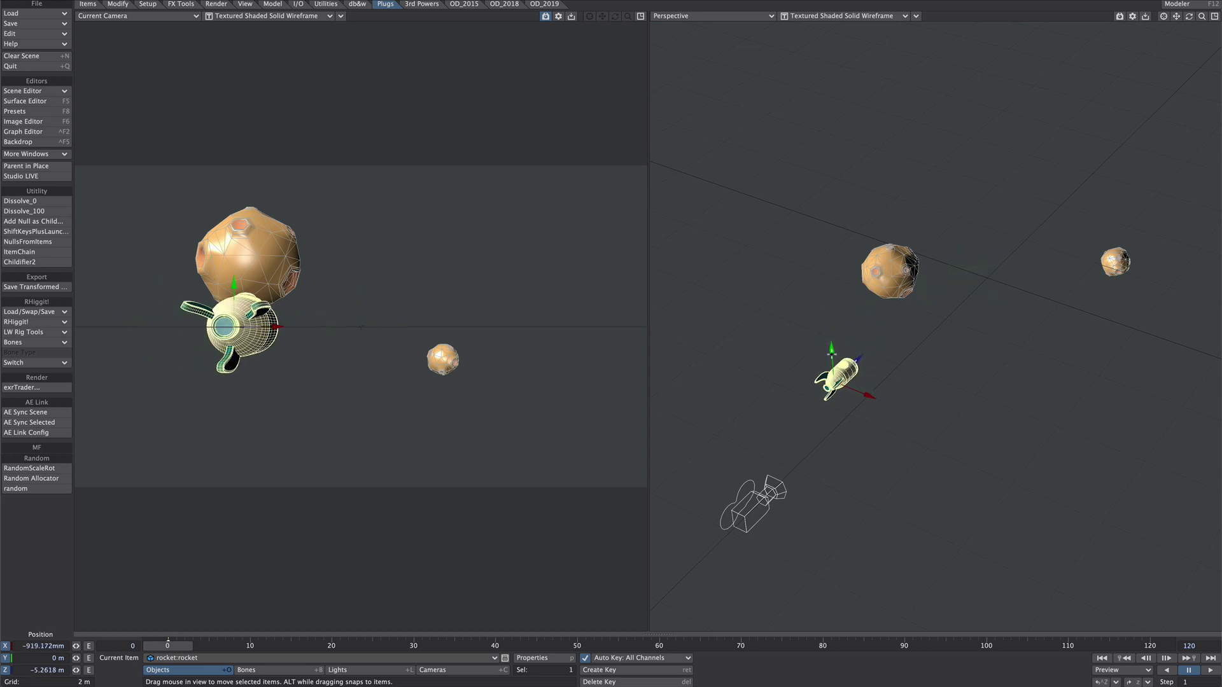
{"action": "left_click_drag", "start_coordinate": [831, 350], "coordinate": [833, 389]}
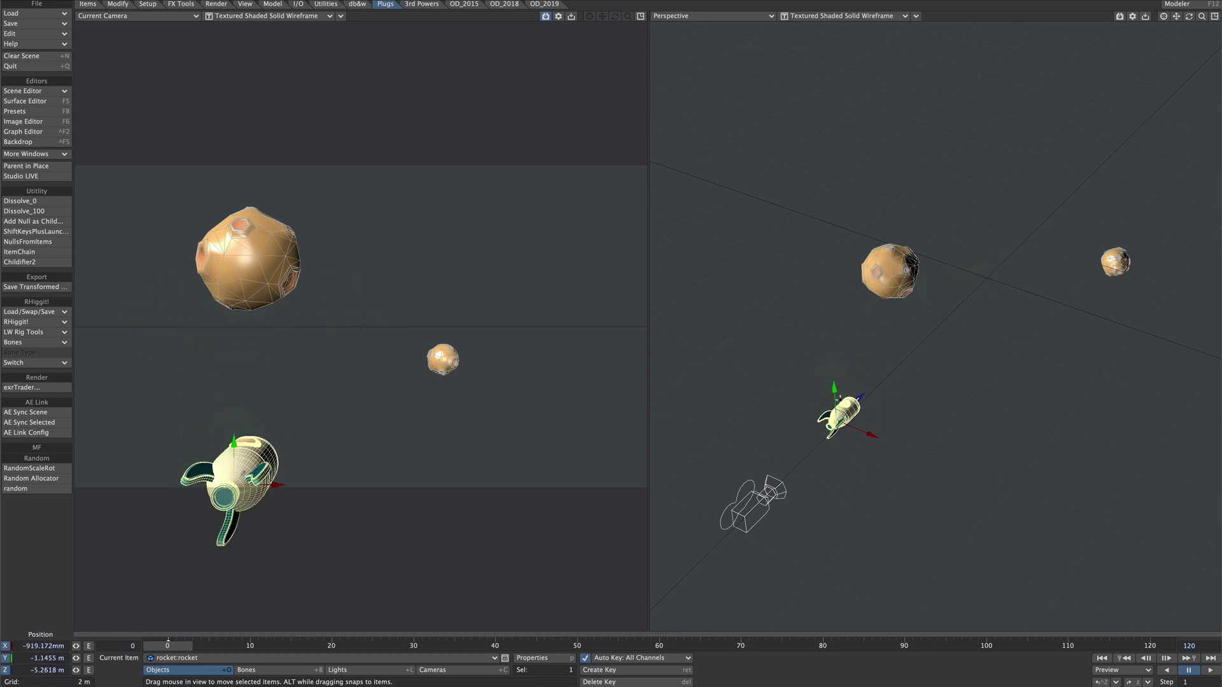
{"action": "key", "text": "3"}
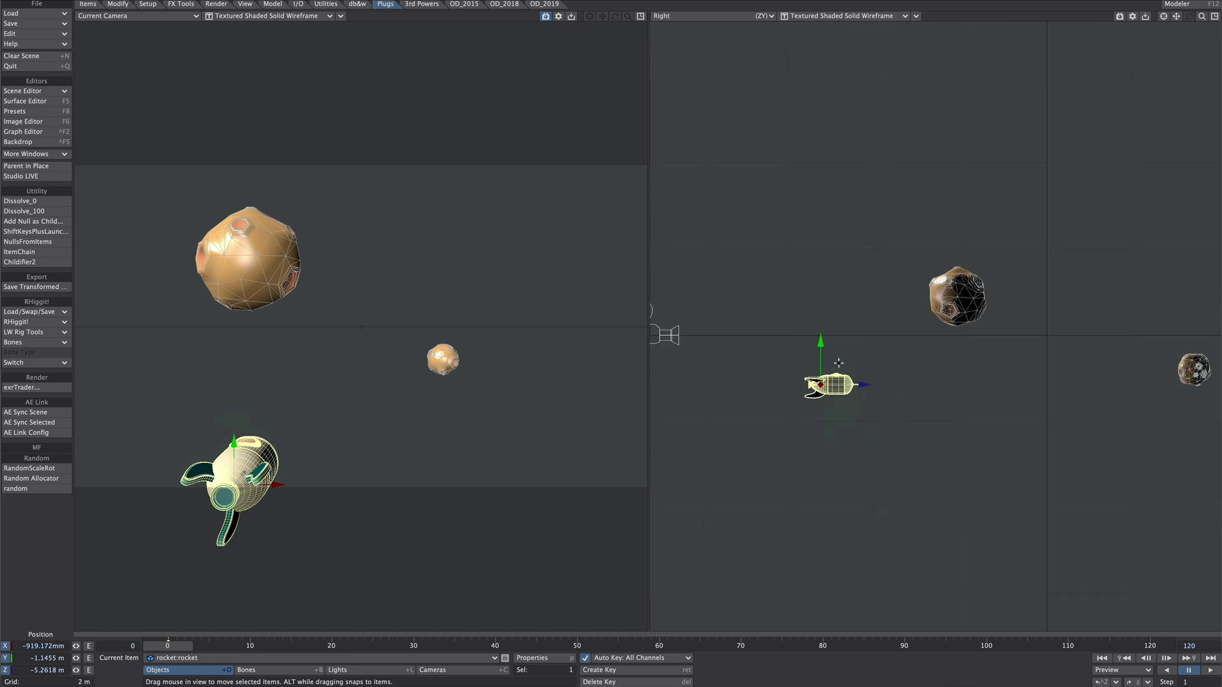
{"action": "key", "text": "1"}
{"action": "left_click_drag", "start_coordinate": [892, 381], "coordinate": [864, 407]}
{"action": "key", "text": "2"}
{"action": "left_click_drag", "start_coordinate": [630, 455], "coordinate": [618, 467]}
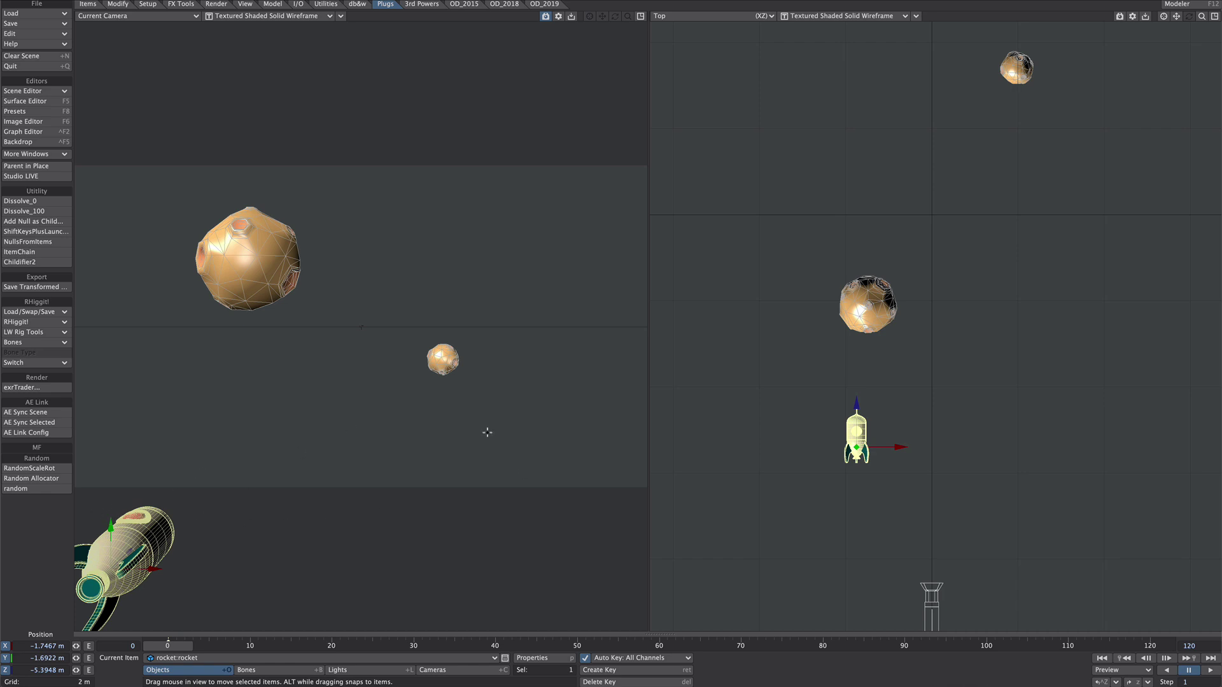
Step: In Motion Options, set the rocket's Heading, Pitch and Bank controllers to Align to Path
{"action": "key", "text": "m"}
{"action": "left_click_drag", "start_coordinate": [854, 337], "coordinate": [807, 153]}
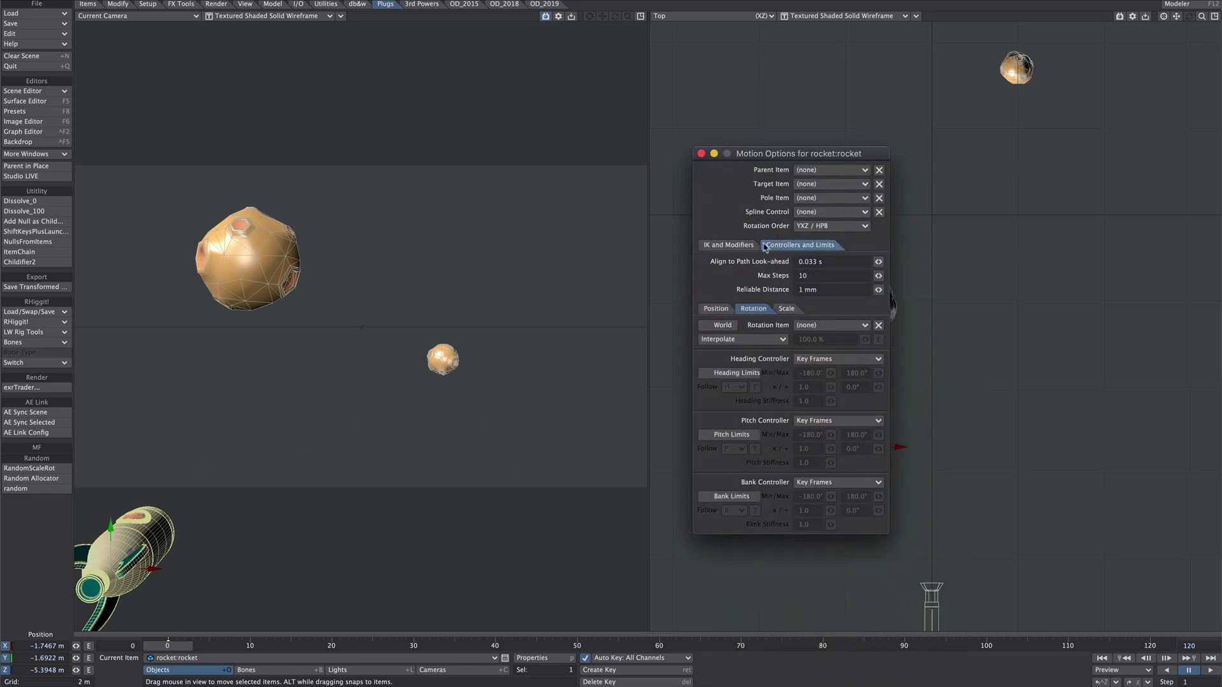
{"action": "left_click", "coordinate": [812, 359]}
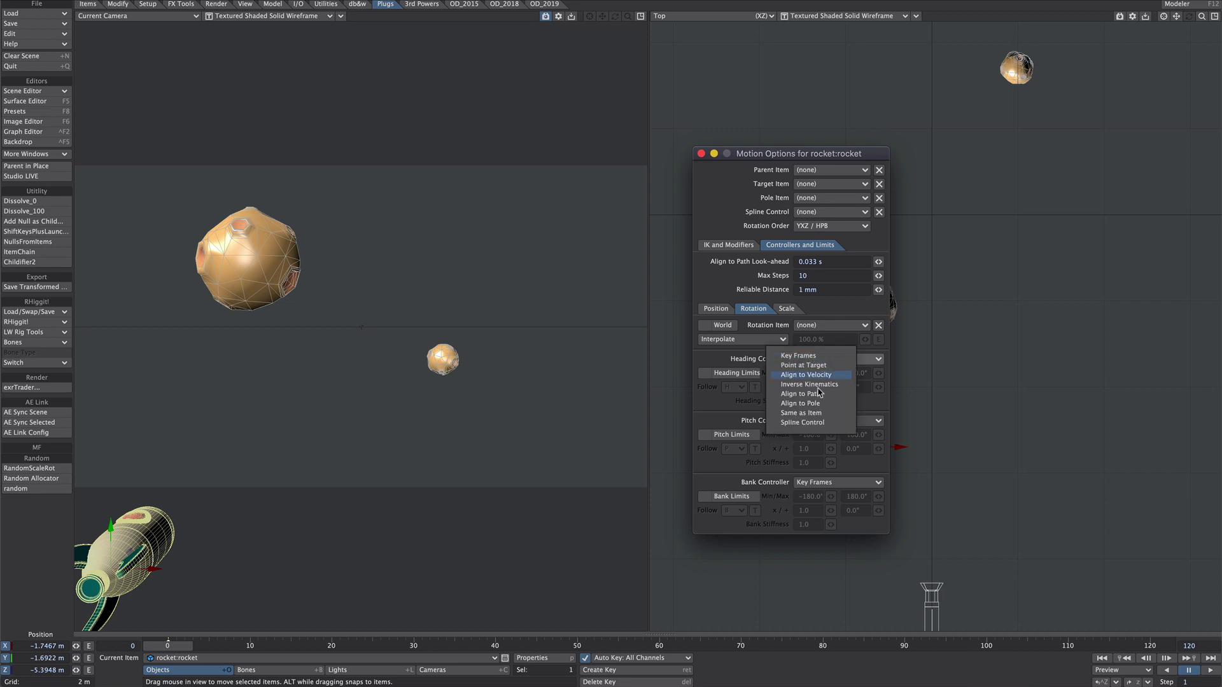
{"action": "left_click", "coordinate": [803, 394]}
{"action": "left_click", "coordinate": [811, 421]}
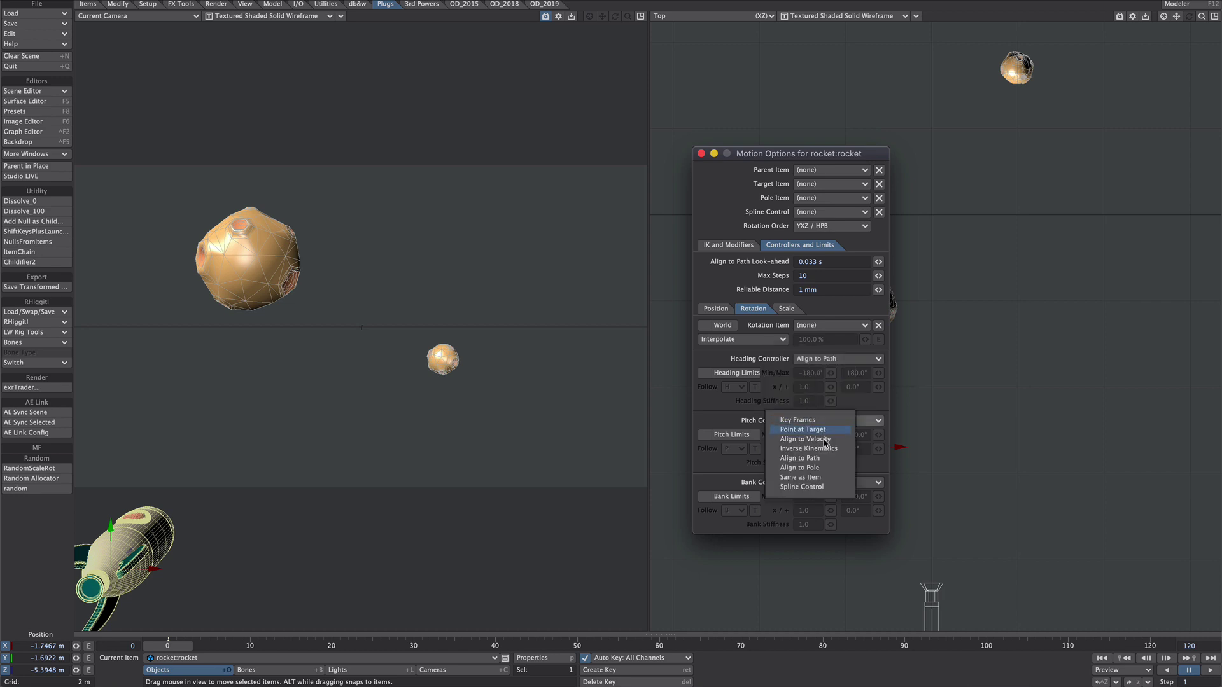
{"action": "left_click", "coordinate": [812, 458]}
{"action": "left_click", "coordinate": [808, 482]}
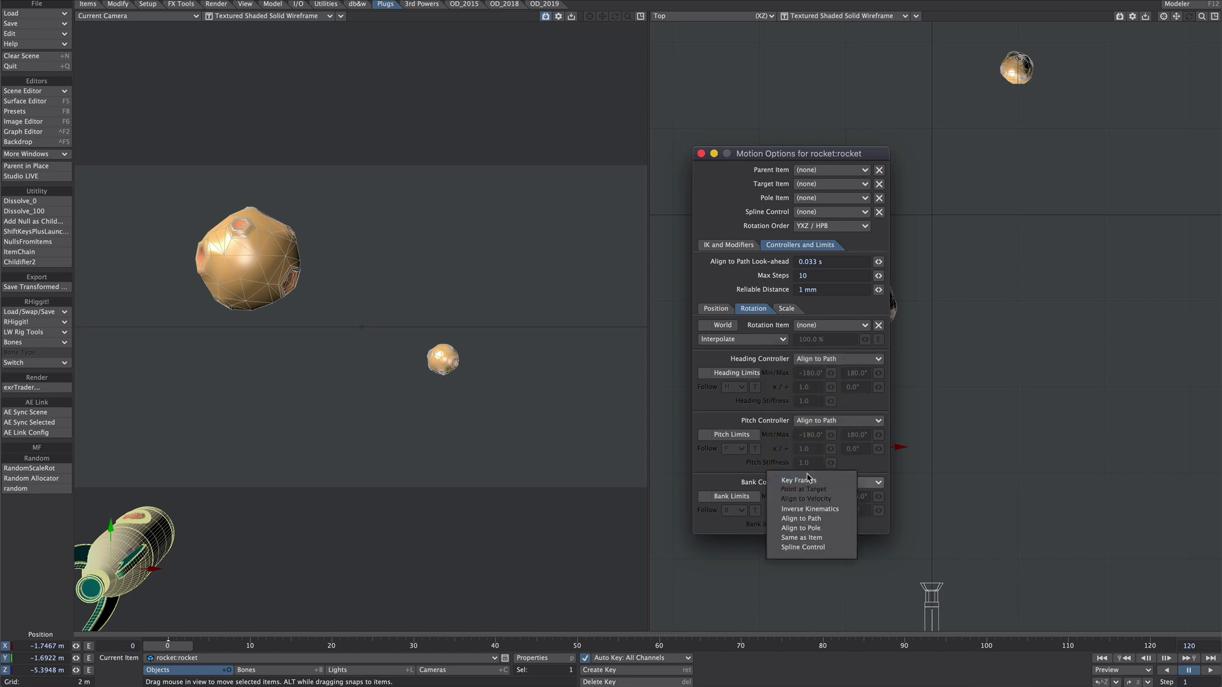
{"action": "left_click", "coordinate": [807, 519]}
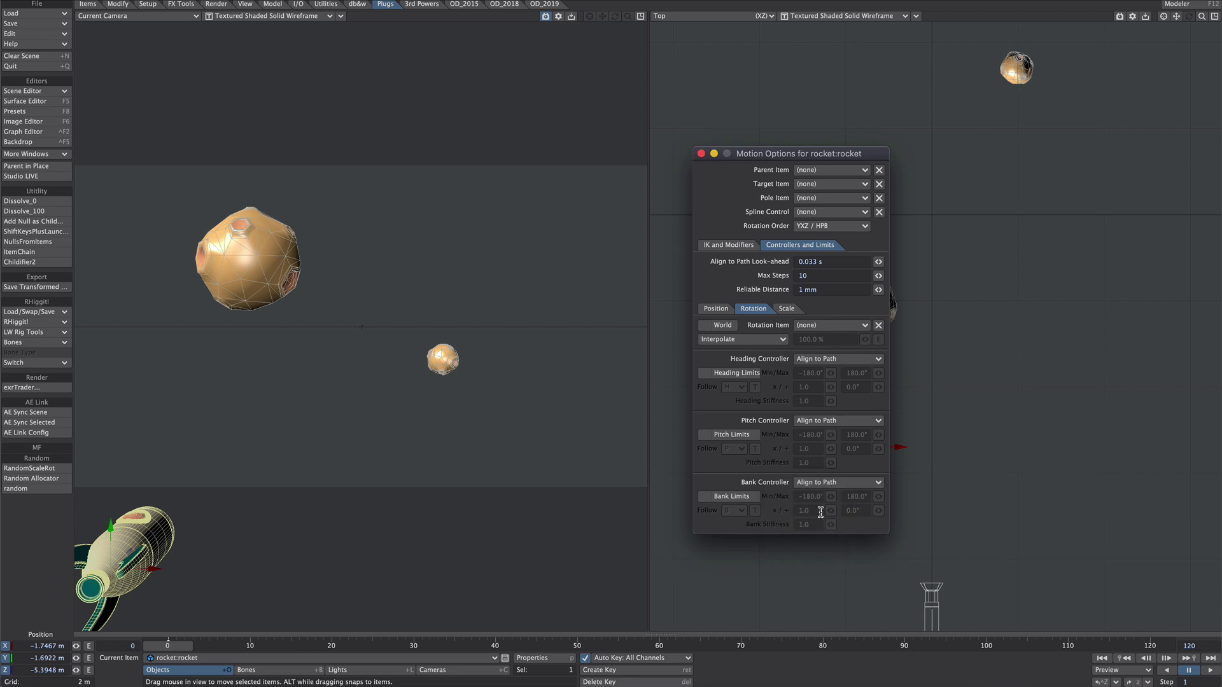
Step: At frame 10, key the rocket up beside the upper asteroid
{"action": "key", "text": "m"}
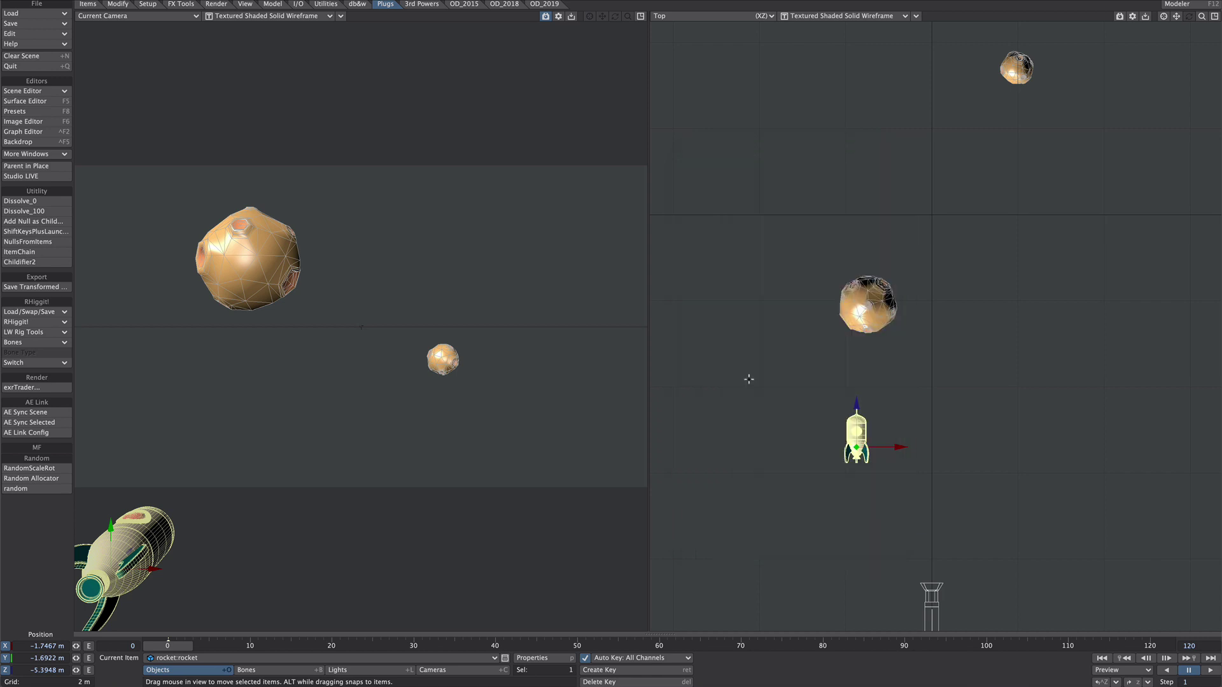
{"action": "key", "text": "f"}
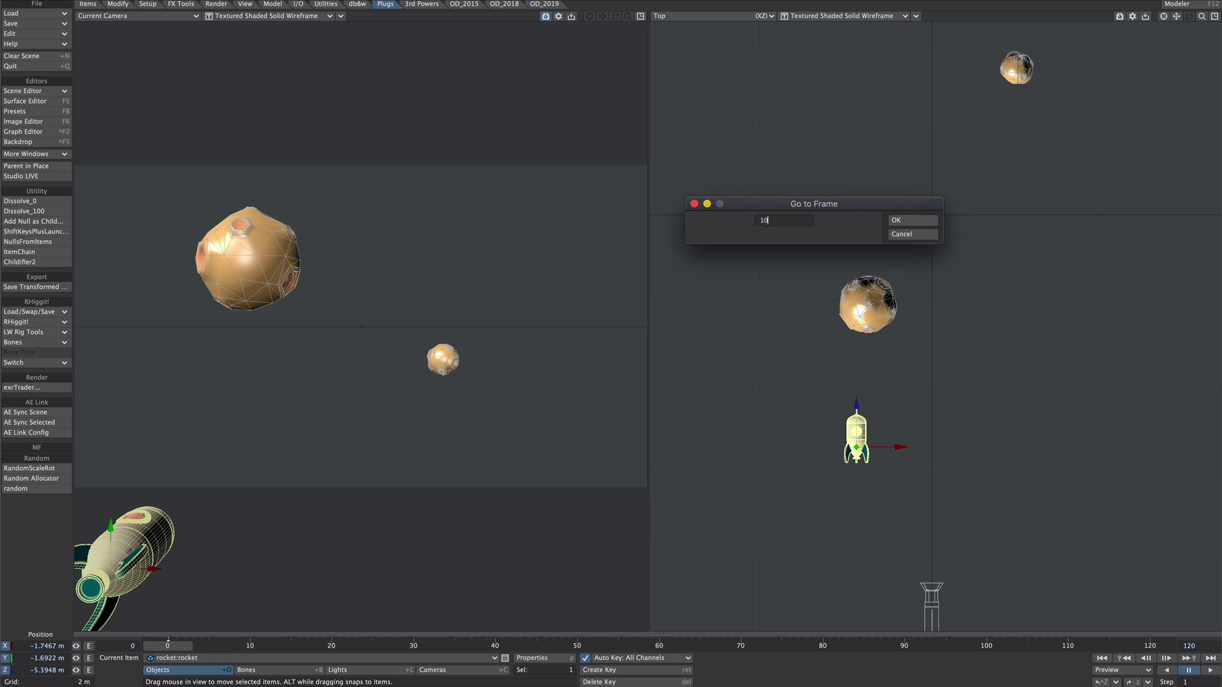
{"action": "type", "text": "10"}
{"action": "key", "text": "Return"}
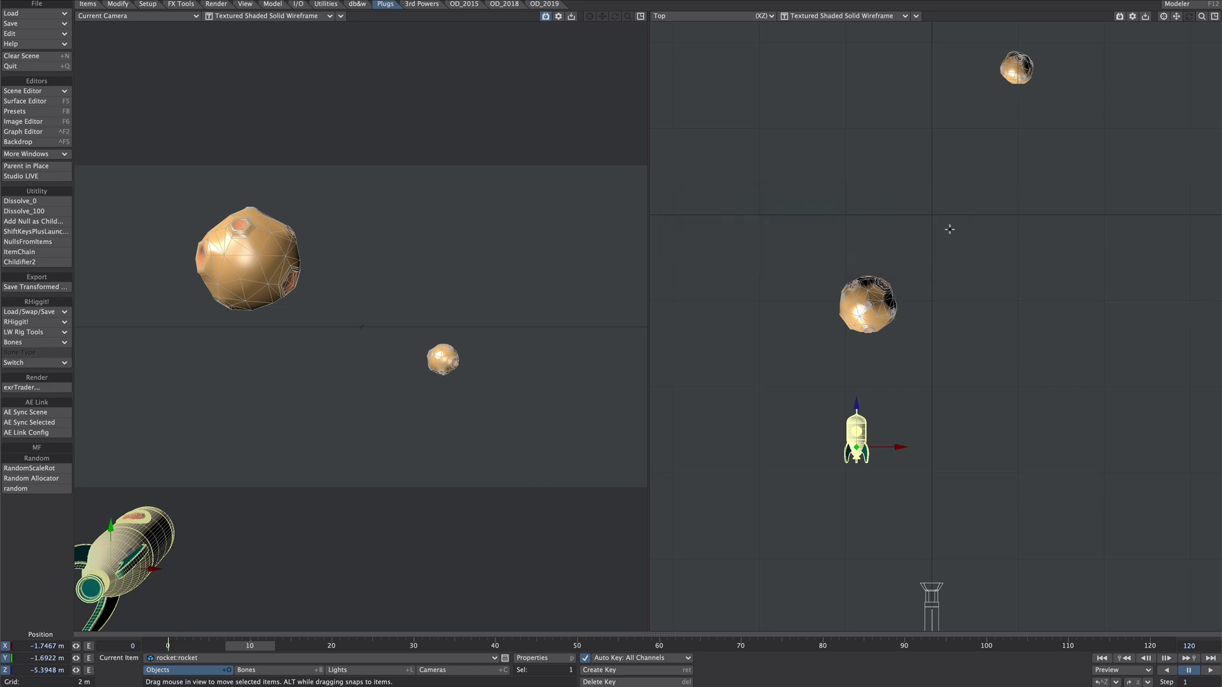
{"action": "scroll", "coordinate": [807, 480], "scroll_direction": "down", "scroll_amount": 1}
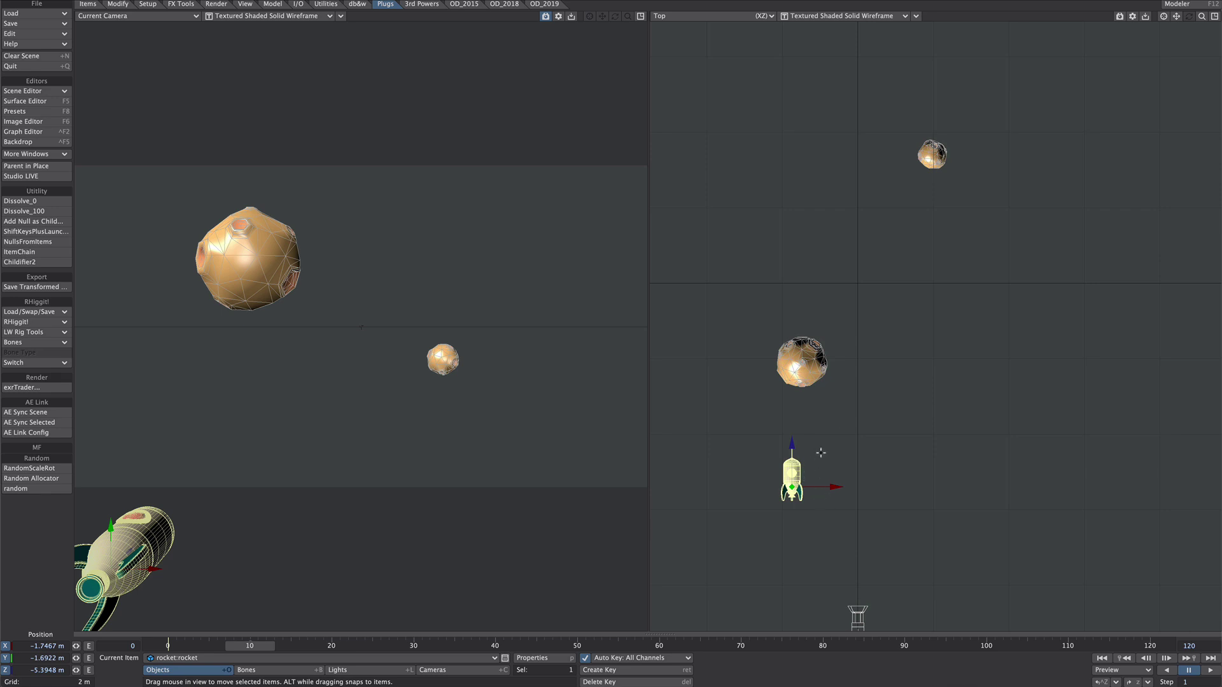
{"action": "left_click_drag", "start_coordinate": [821, 453], "coordinate": [980, 162]}
Step: At frame 20, key the rocket raised above and past the small asteroid
{"action": "key", "text": "f"}
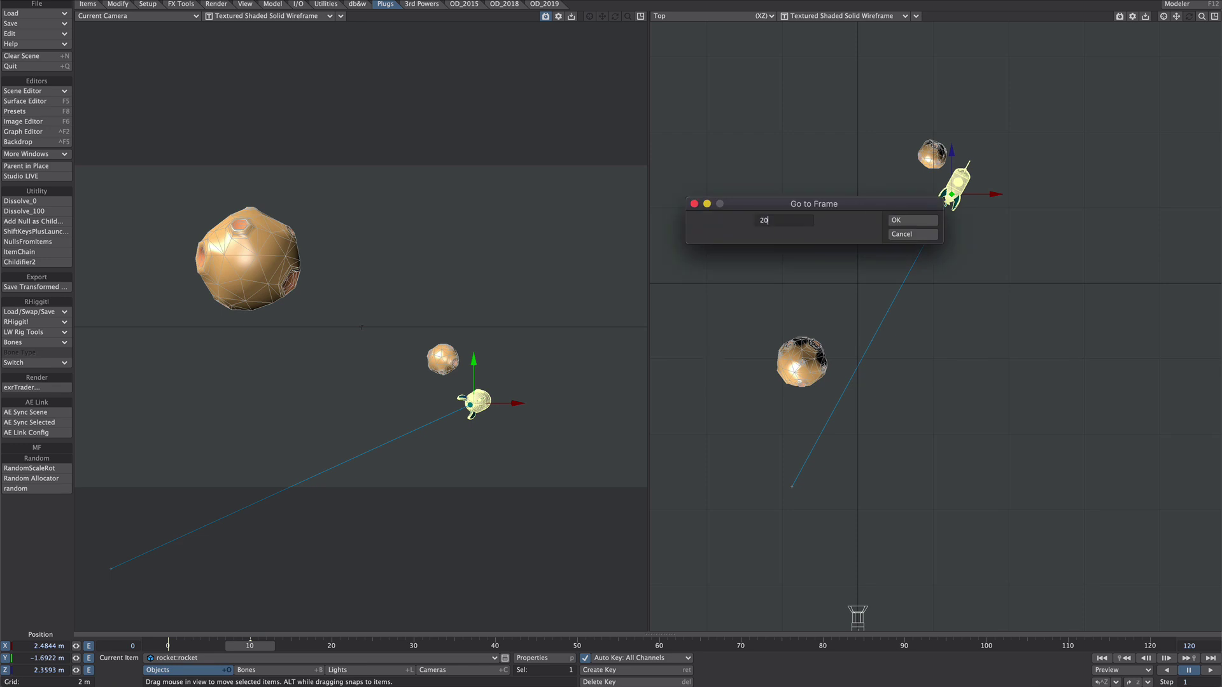
{"action": "key", "text": "Return"}
{"action": "left_click_drag", "start_coordinate": [479, 364], "coordinate": [480, 308]}
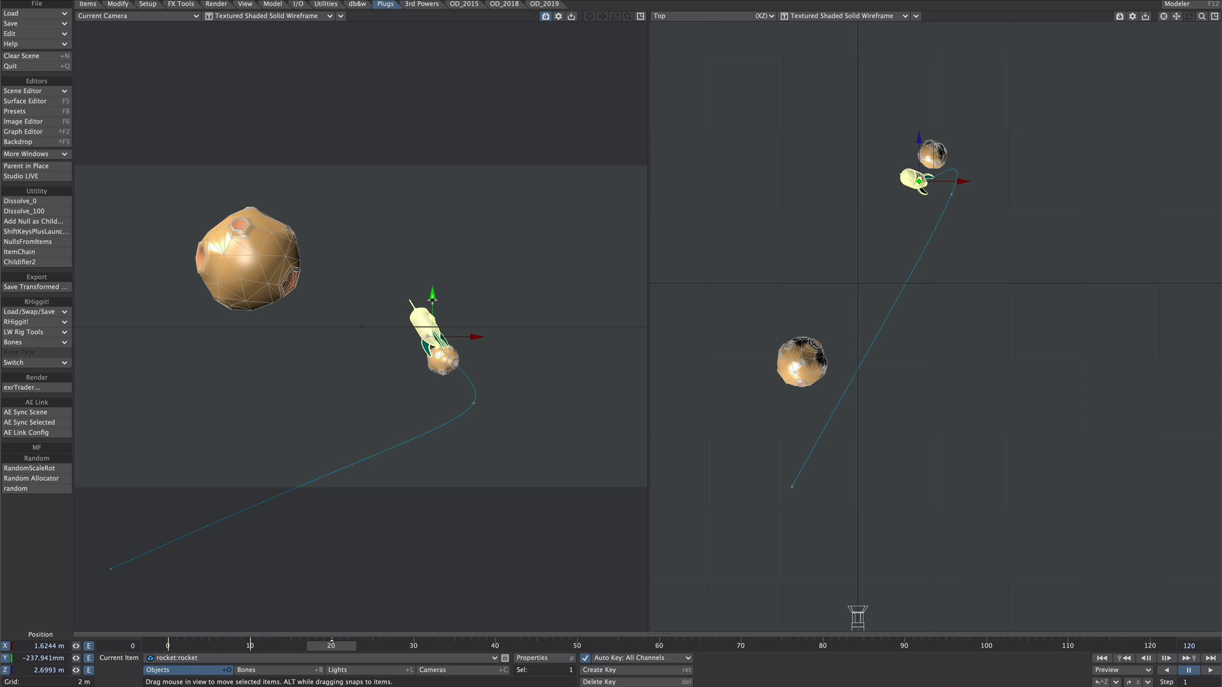
{"action": "right_click_drag", "start_coordinate": [957, 191], "coordinate": [957, 157]}
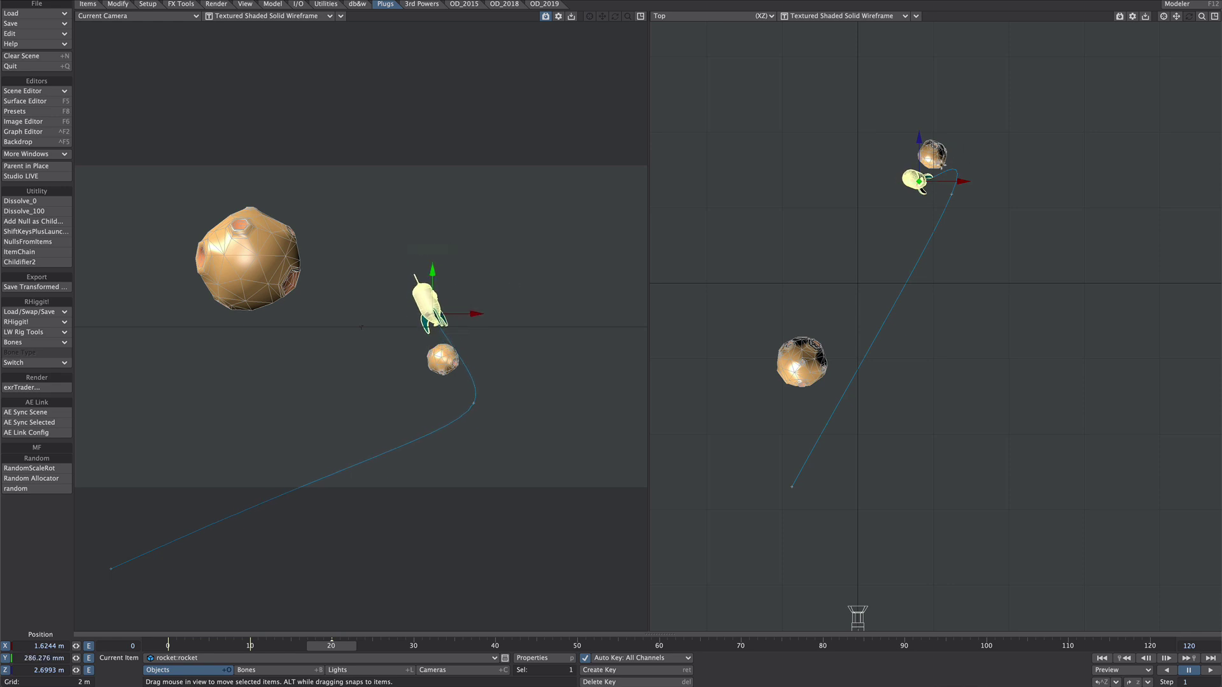
{"action": "left_click_drag", "start_coordinate": [957, 156], "coordinate": [982, 90]}
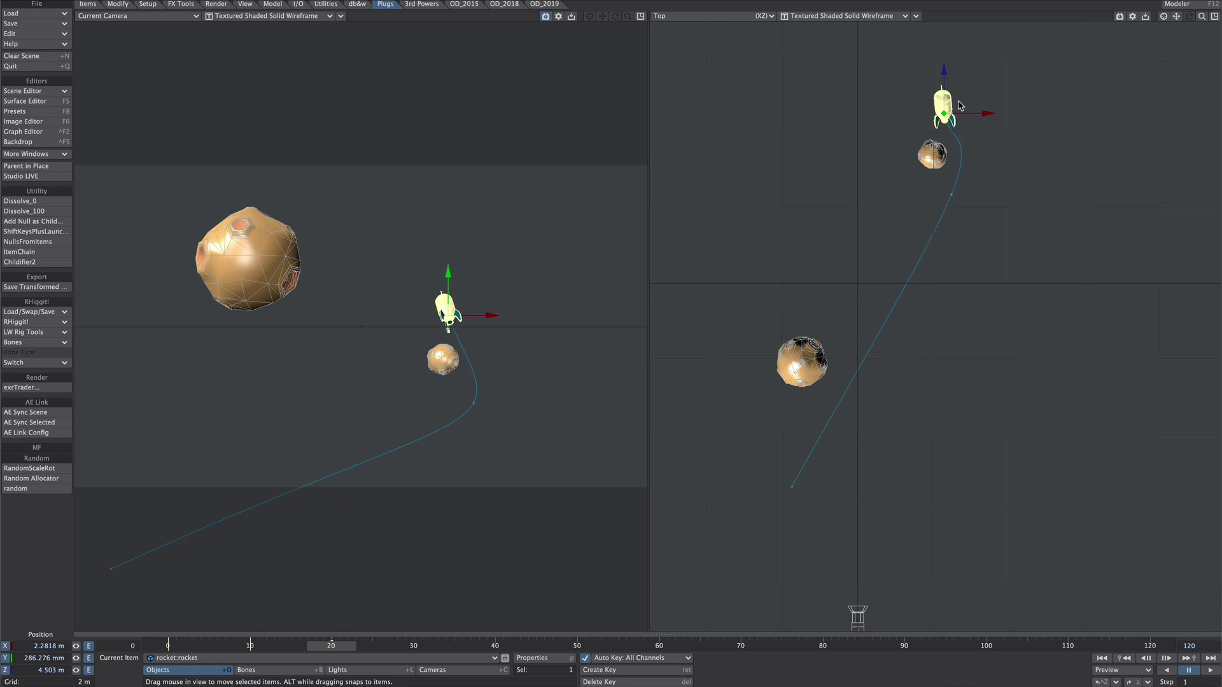
Step: Key the rocket back toward the scene centre at frame 30 and toward the large asteroid at frame 40
{"action": "type", "text": "f30"}
{"action": "key", "text": "Return"}
{"action": "left_click_drag", "start_coordinate": [983, 87], "coordinate": [847, 265]}
{"action": "right_click_drag", "start_coordinate": [329, 315], "coordinate": [329, 210]}
{"action": "left_click_drag", "start_coordinate": [329, 210], "coordinate": [361, 223]}
{"action": "type", "text": "f40"}
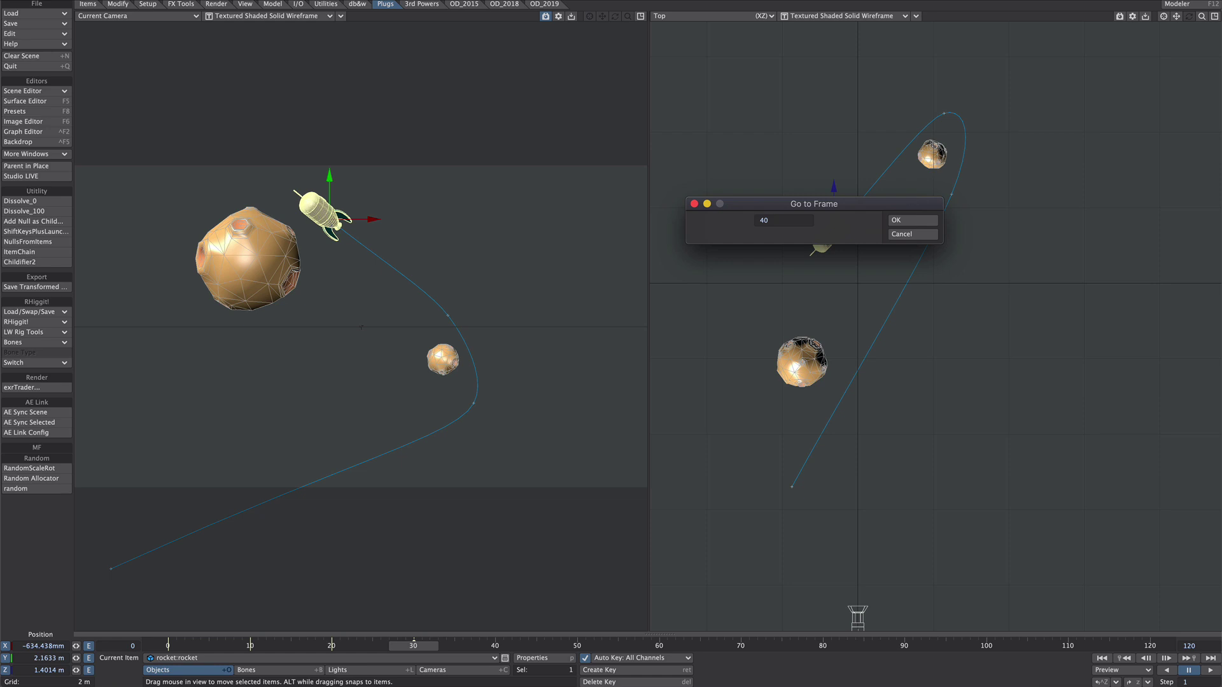
{"action": "key", "text": "Return"}
{"action": "left_click_drag", "start_coordinate": [858, 200], "coordinate": [781, 338]}
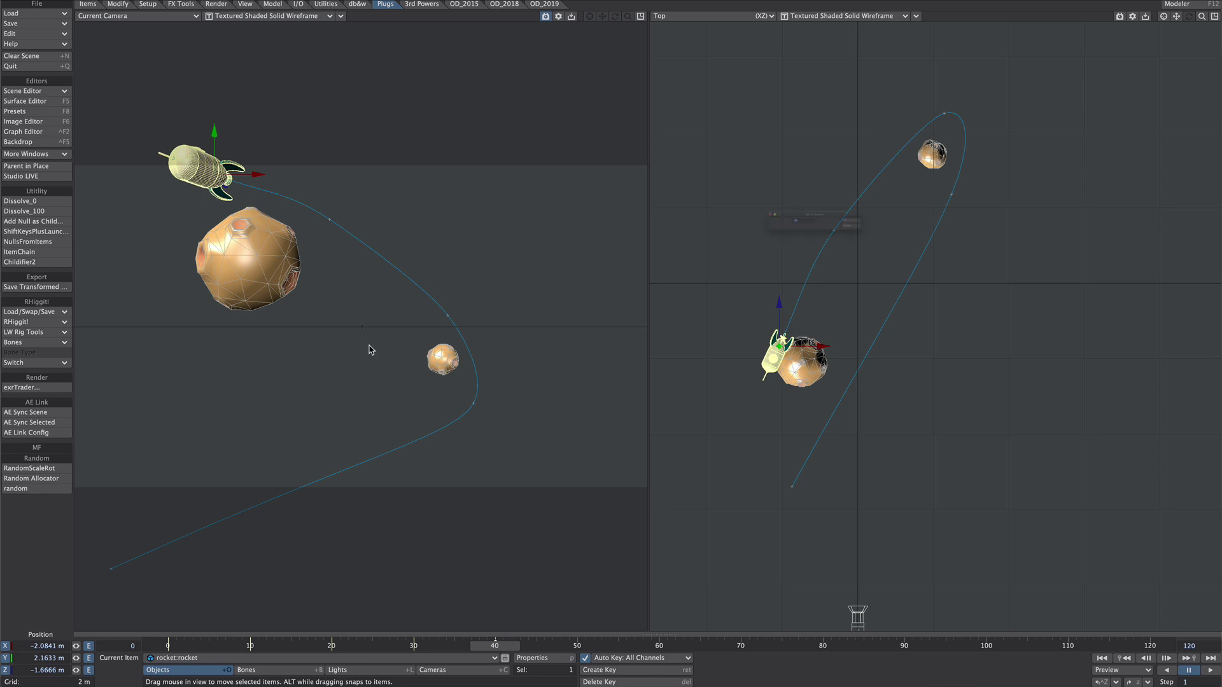
Step: Step to frame 70, key the rocket's end position, and switch the right viewport to Perspective
{"action": "type", "text": "50"}
{"action": "key", "text": "Return"}
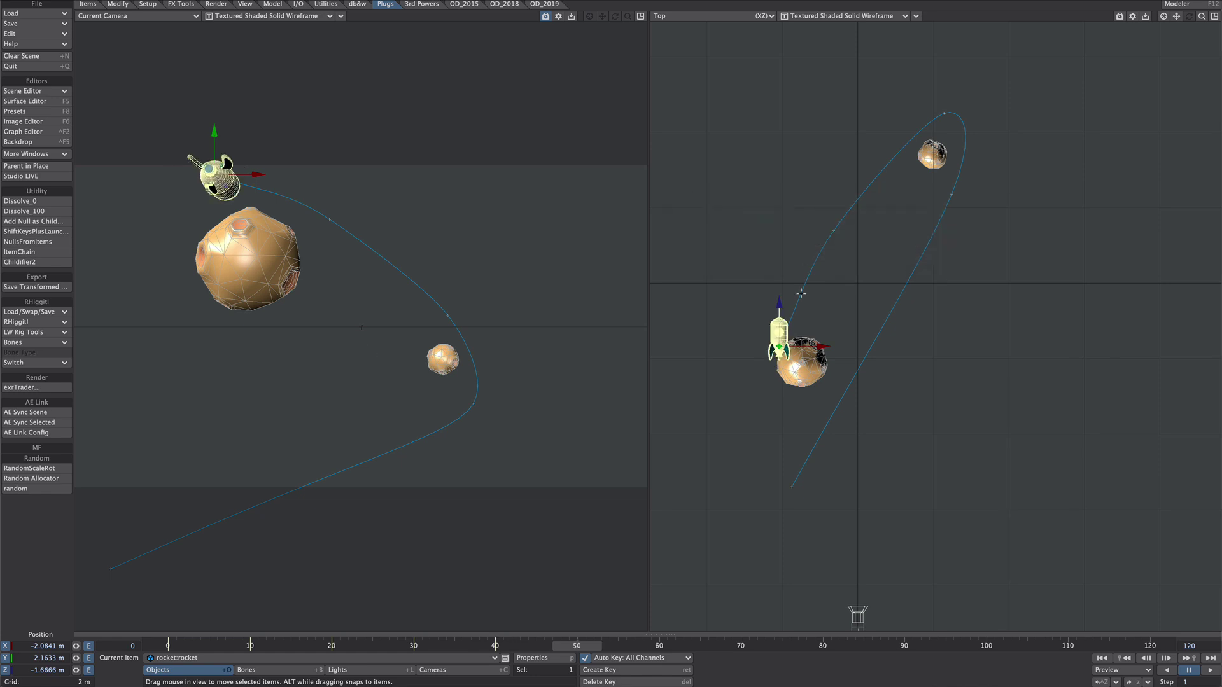
{"action": "key", "text": "Left"}
{"action": "key", "text": "Left"}
{"action": "key", "text": "Left"}
{"action": "key", "text": "Left"}
{"action": "key", "text": "Left"}
{"action": "key", "text": "Left"}
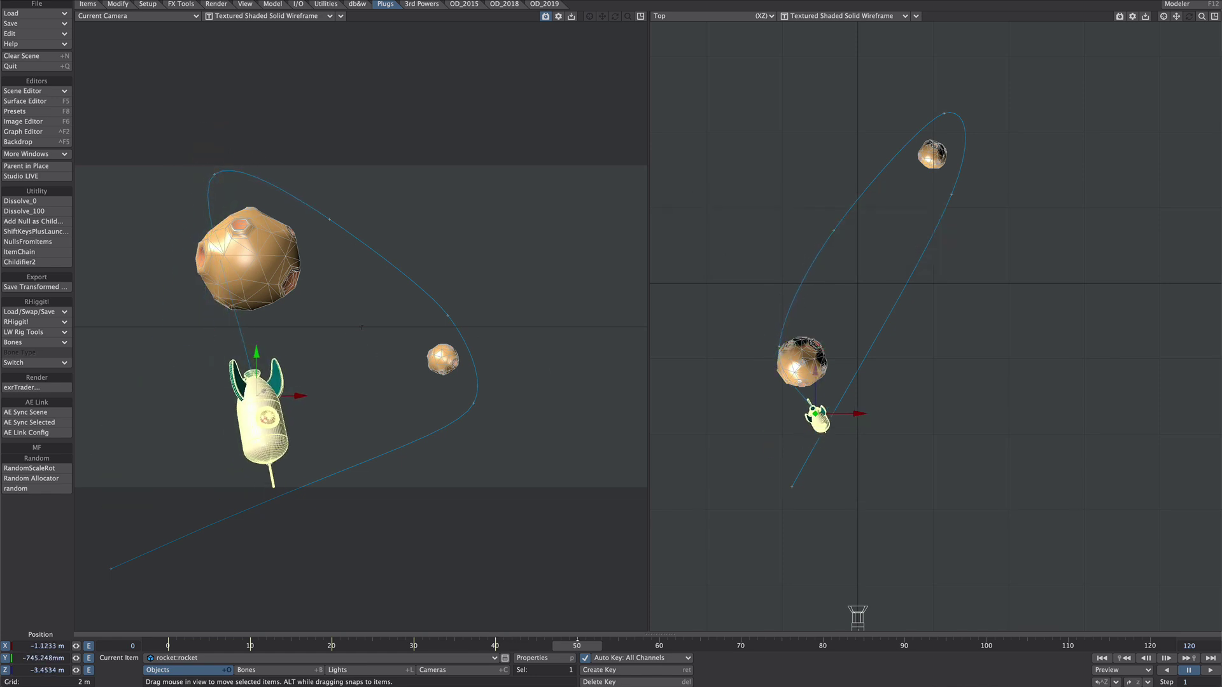
{"action": "key", "text": "Right"}
{"action": "key", "text": "Right"}
{"action": "key", "text": "Right"}
{"action": "key", "text": "Right"}
{"action": "key", "text": "Right"}
{"action": "key", "text": "Right"}
{"action": "key", "text": "Right"}
{"action": "key", "text": "Right"}
{"action": "key", "text": "Right"}
{"action": "key", "text": "Right"}
{"action": "key", "text": "Right"}
{"action": "key", "text": "Right"}
{"action": "key", "text": "Right"}
{"action": "key", "text": "Right"}
{"action": "key", "text": "Right"}
{"action": "key", "text": "Right"}
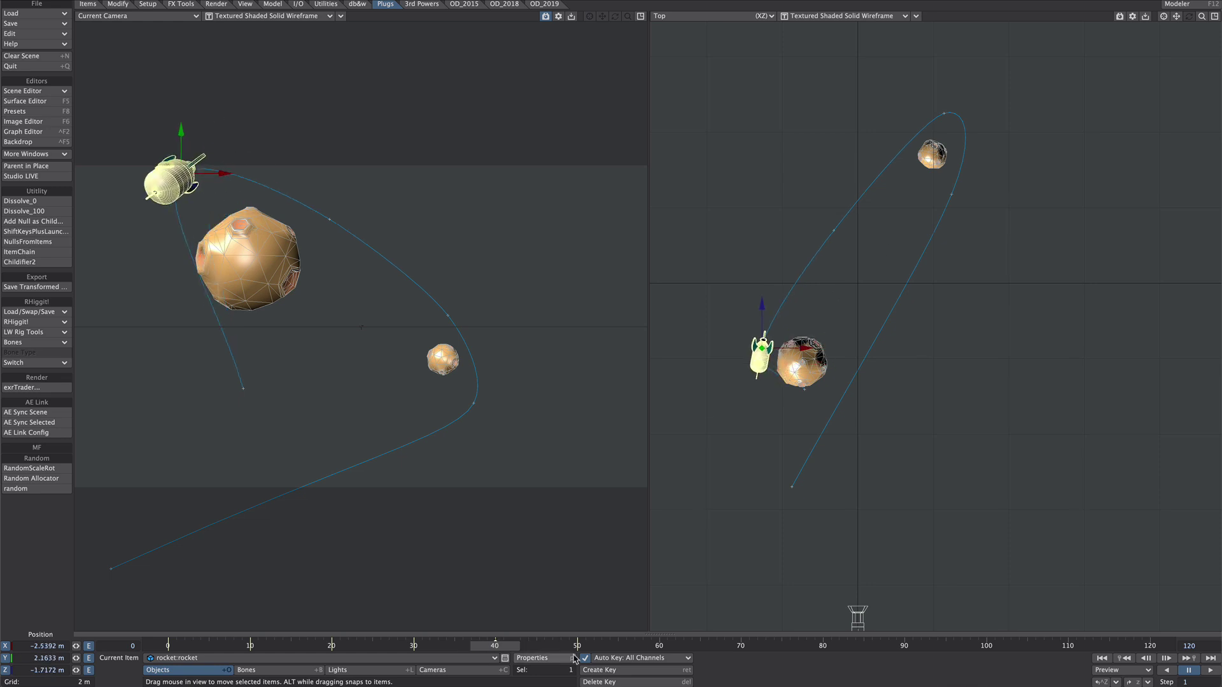
{"action": "key", "text": "Right"}
{"action": "key", "text": "Right"}
{"action": "key", "text": "Right"}
{"action": "key", "text": "Right"}
{"action": "key", "text": "Right"}
{"action": "key", "text": "Right"}
{"action": "key", "text": "Right"}
{"action": "key", "text": "Right"}
{"action": "key", "text": "Right"}
{"action": "key", "text": "Right"}
{"action": "left_click_drag", "start_coordinate": [282, 352], "coordinate": [646, 95]}
{"action": "key", "text": "4"}
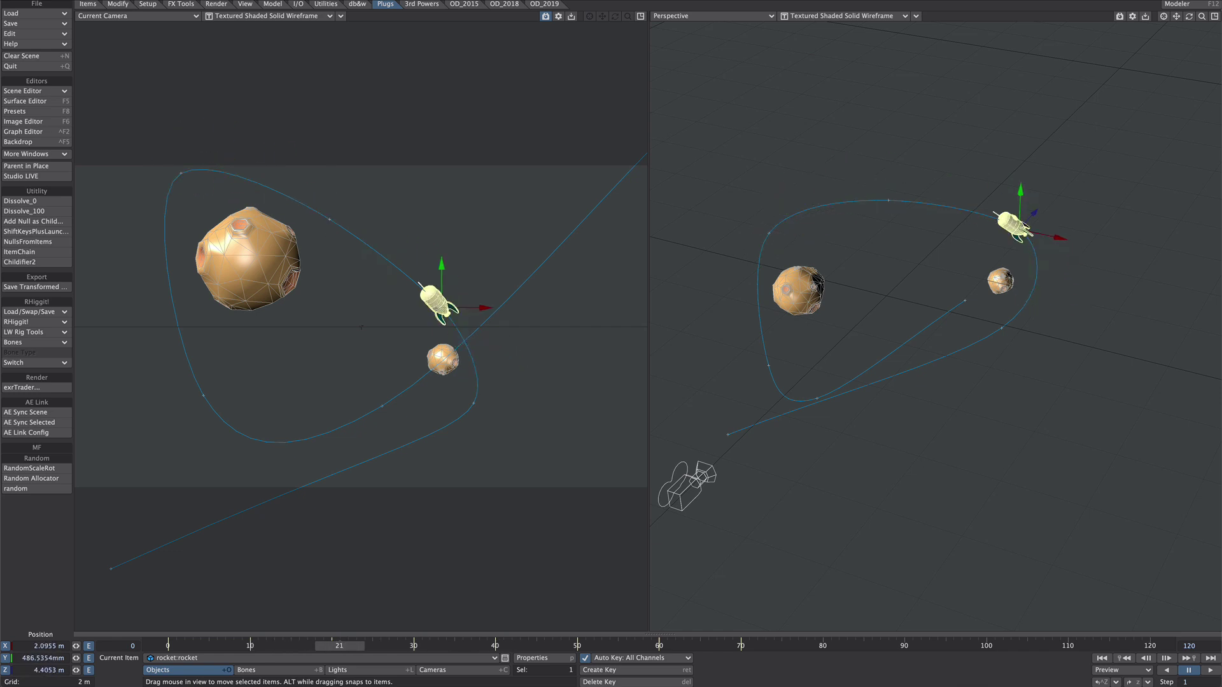
Step: With the Path Tool, drag two path keyframes to smooth the loop, checking Back and Top views
{"action": "left_click", "coordinate": [118, 6]}
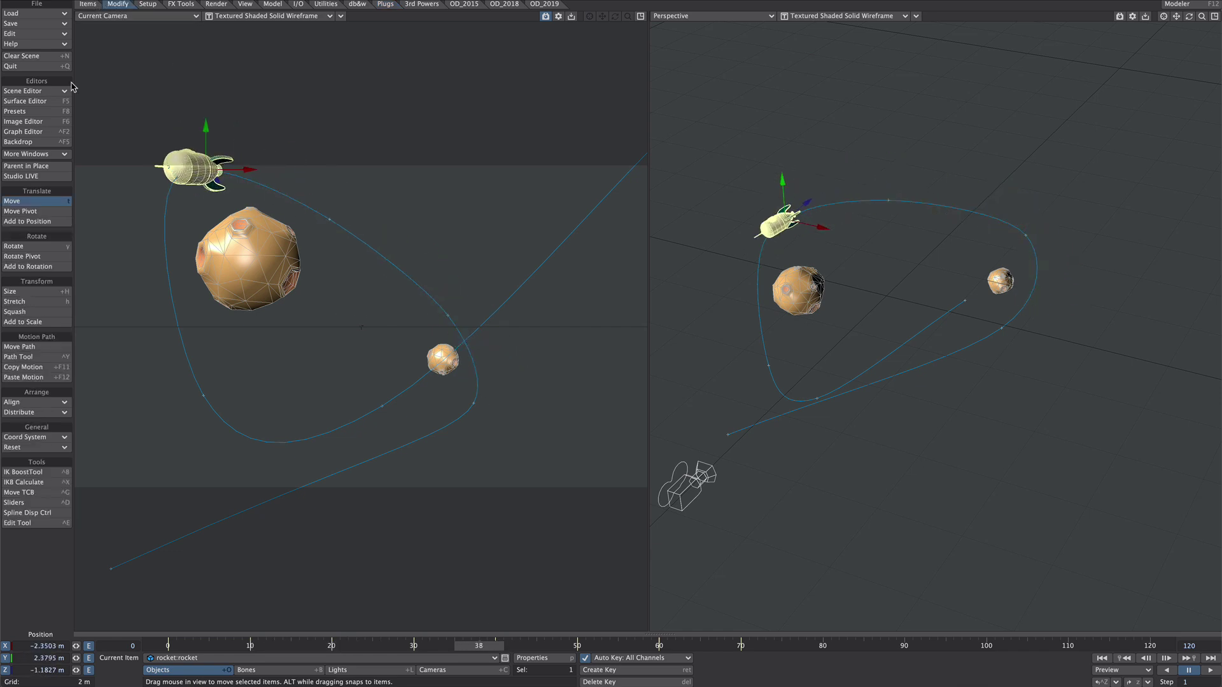
{"action": "left_click", "coordinate": [30, 359]}
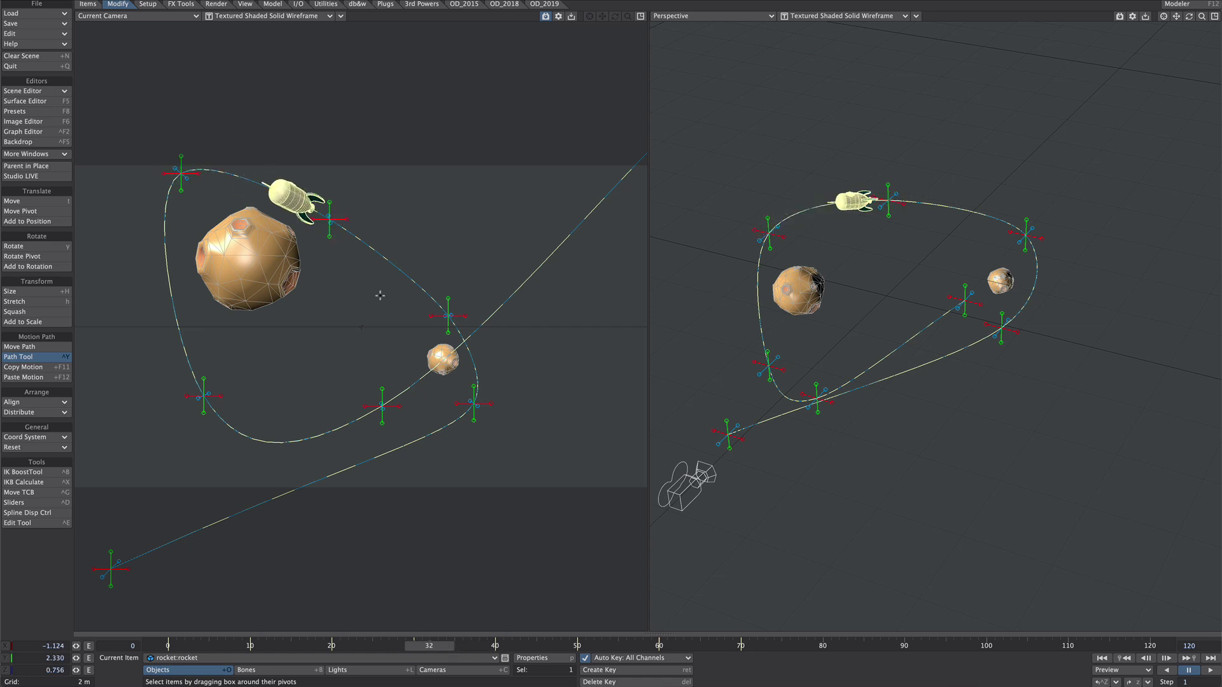
{"action": "left_click_drag", "start_coordinate": [178, 172], "coordinate": [225, 209]}
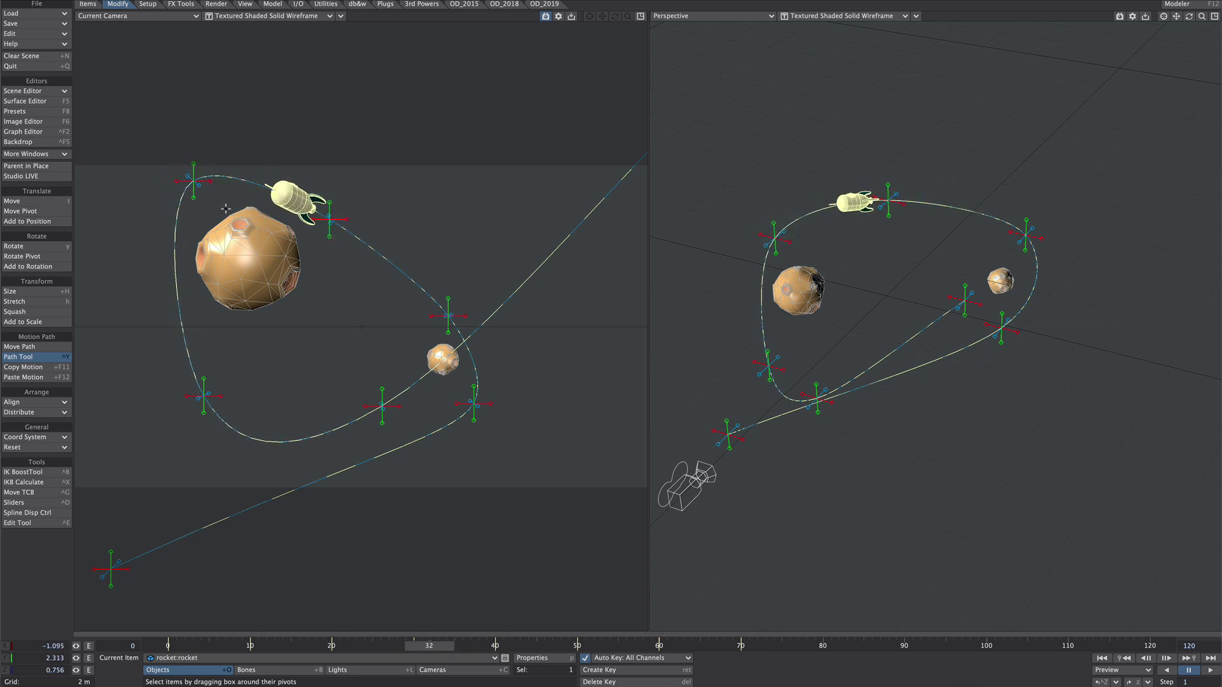
{"action": "left_click_drag", "start_coordinate": [448, 315], "coordinate": [449, 305]}
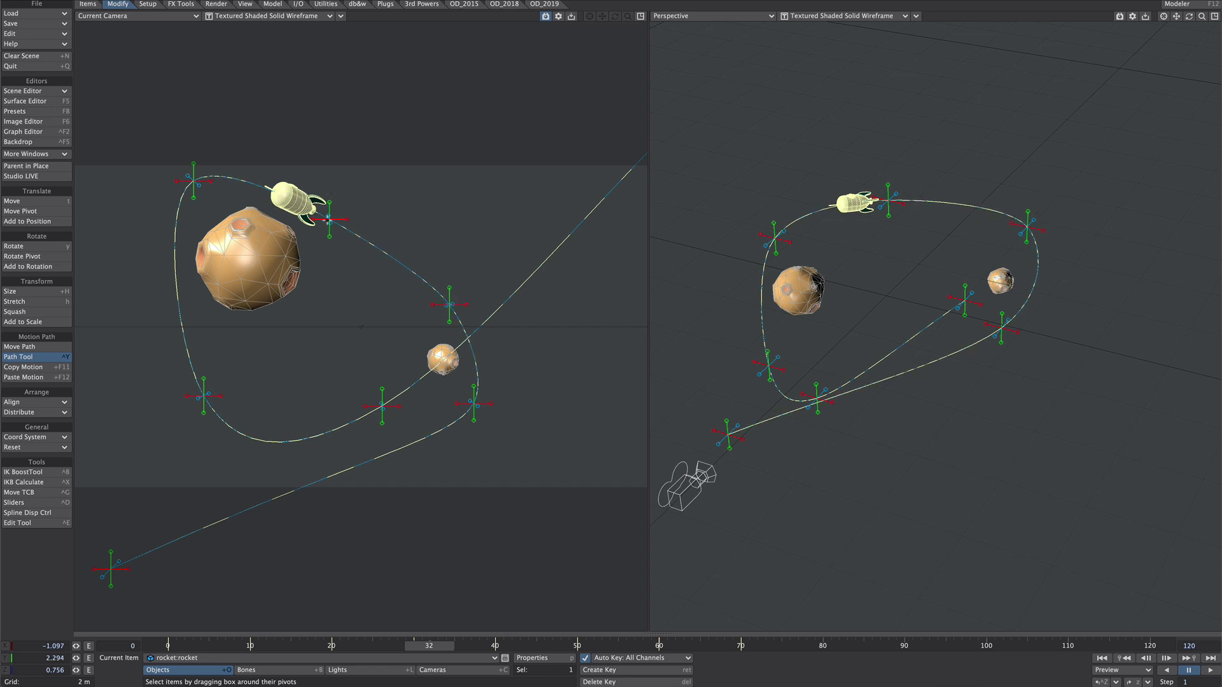
{"action": "left_click_drag", "start_coordinate": [911, 280], "coordinate": [879, 280], "text": "alt"}
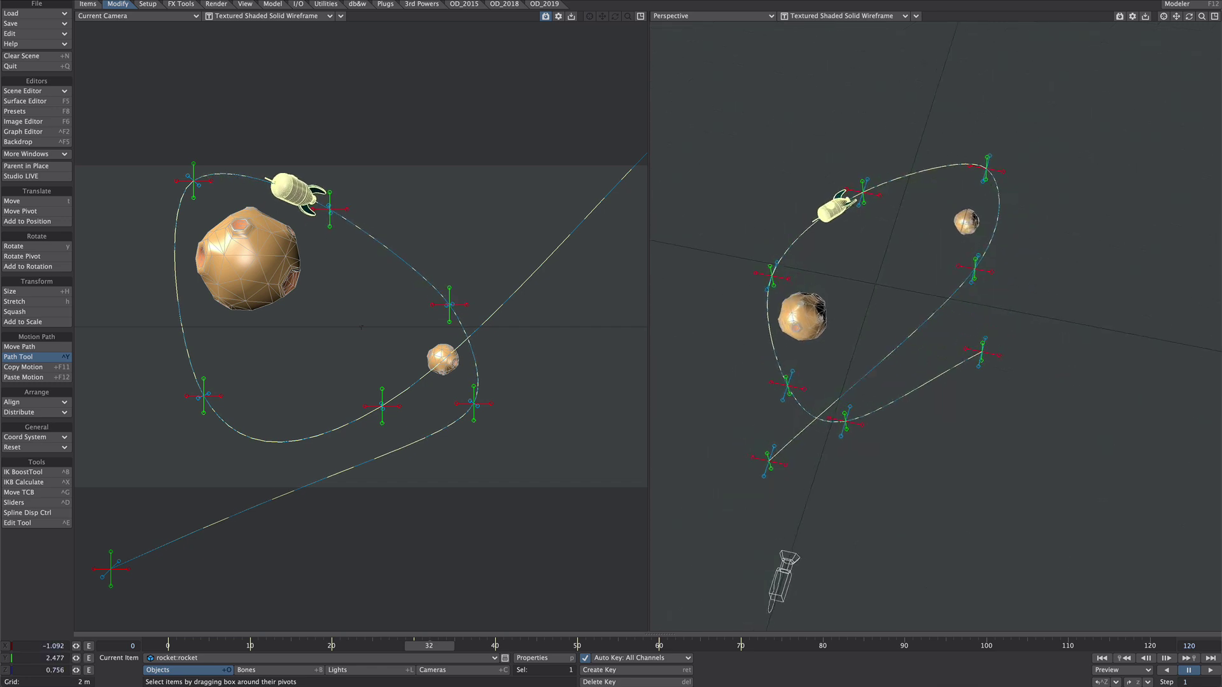
{"action": "key", "text": "1"}
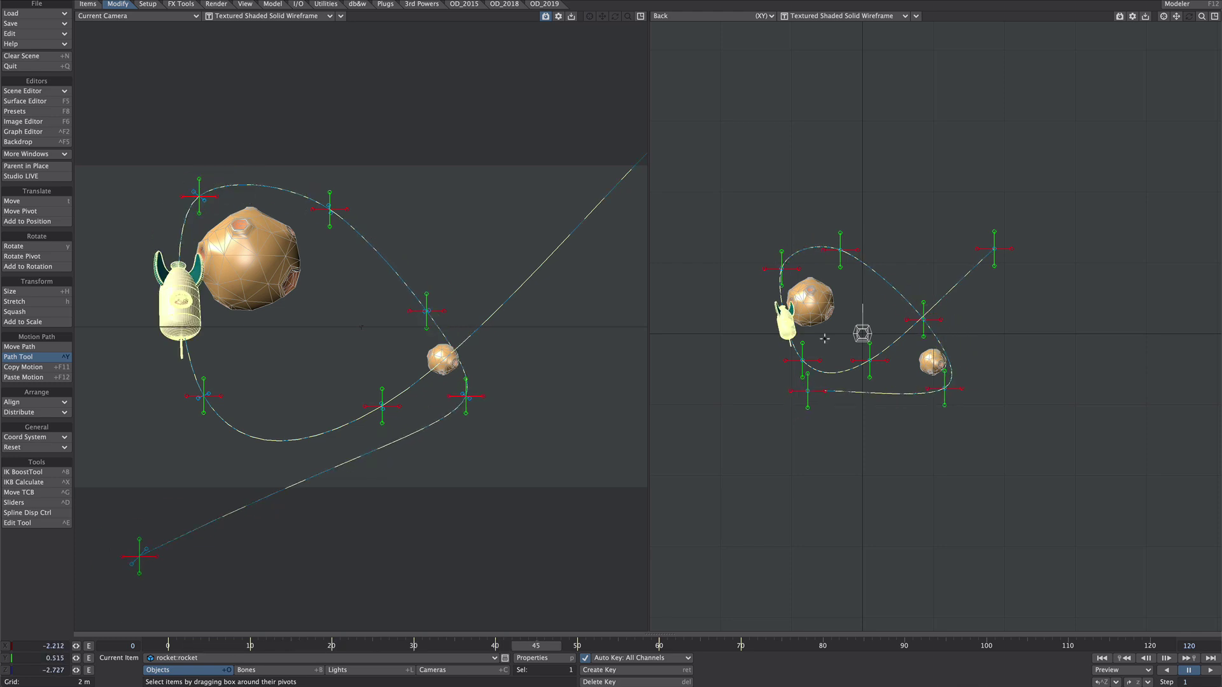
{"action": "key", "text": "2"}
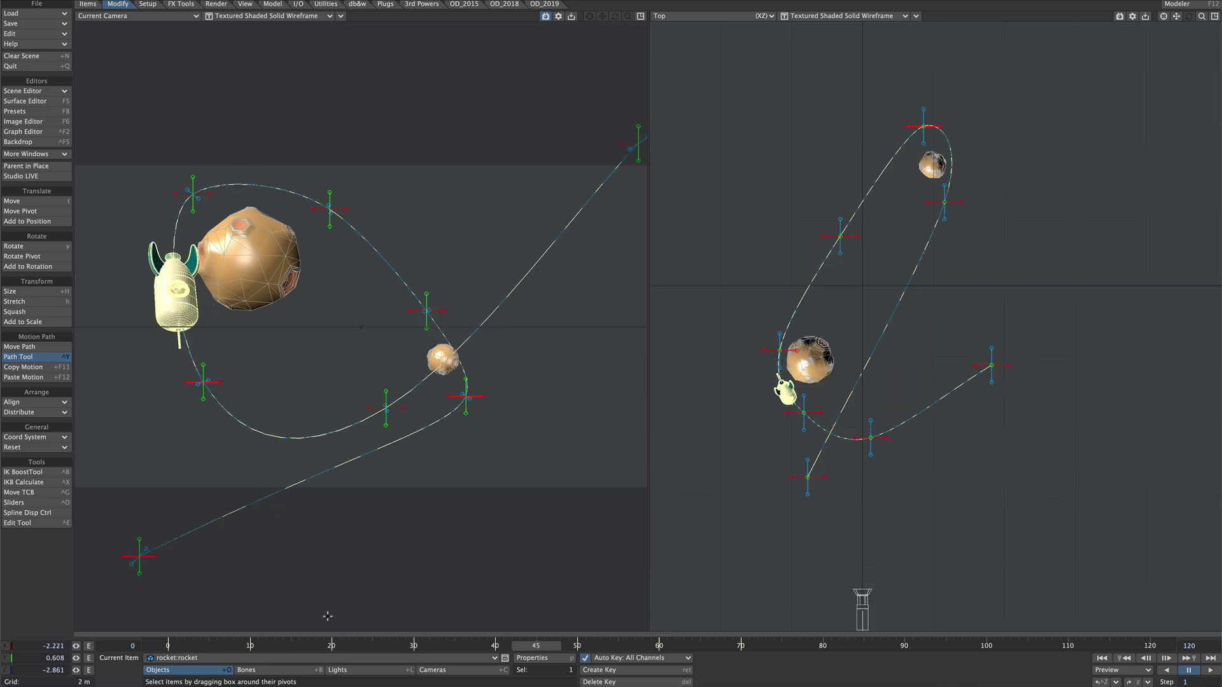
{"action": "key", "text": "1"}
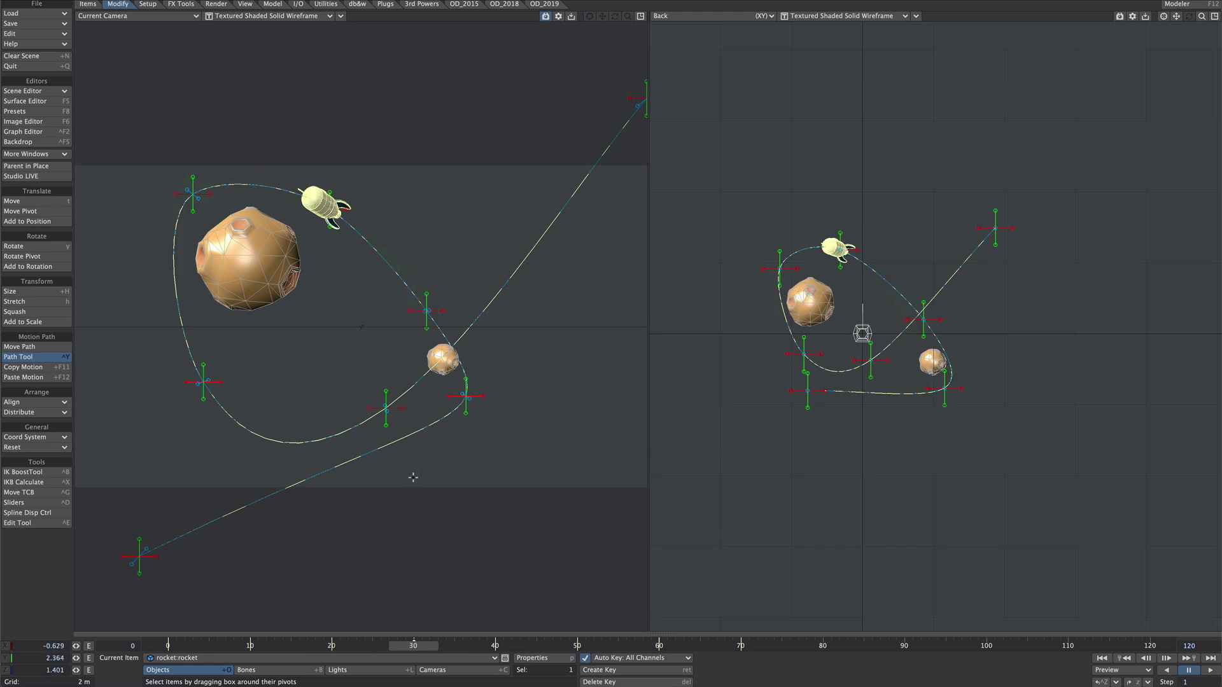
{"action": "key", "text": "t"}
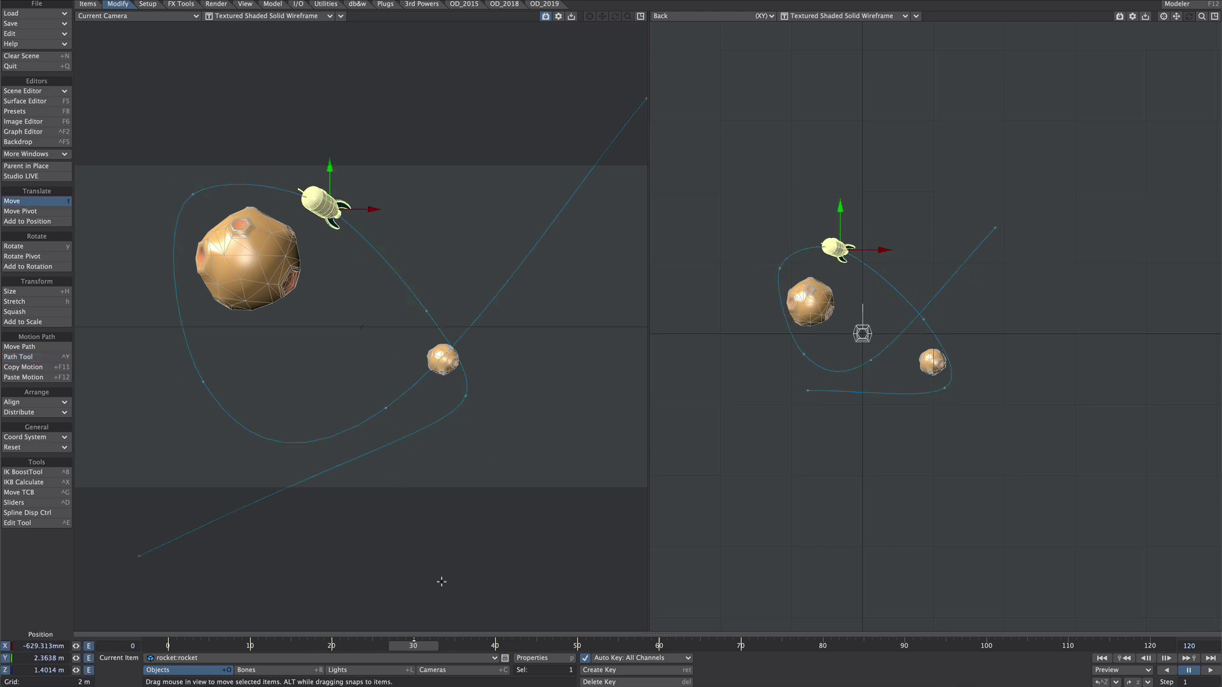
{"action": "left_click", "coordinate": [1102, 658]}
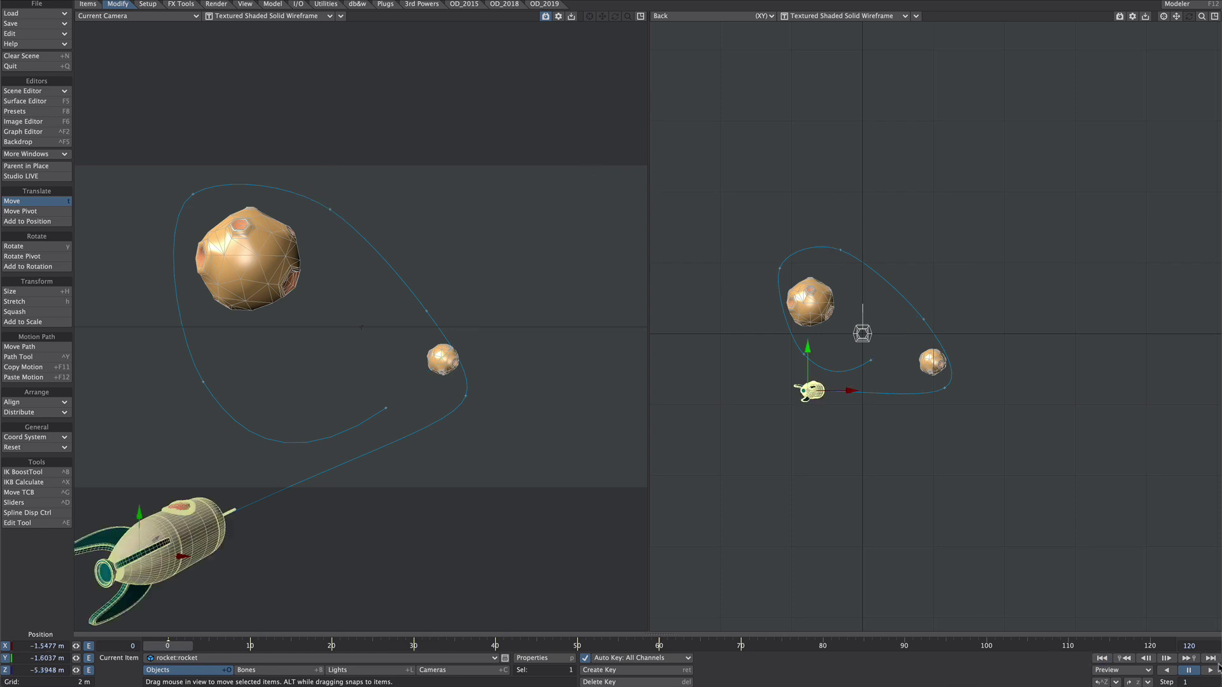
{"action": "left_click", "coordinate": [1208, 670]}
Step: Use Rigging Toolbox's Make Spline From Path on Keys with Stop set to 70
{"action": "left_click", "coordinate": [387, 5]}
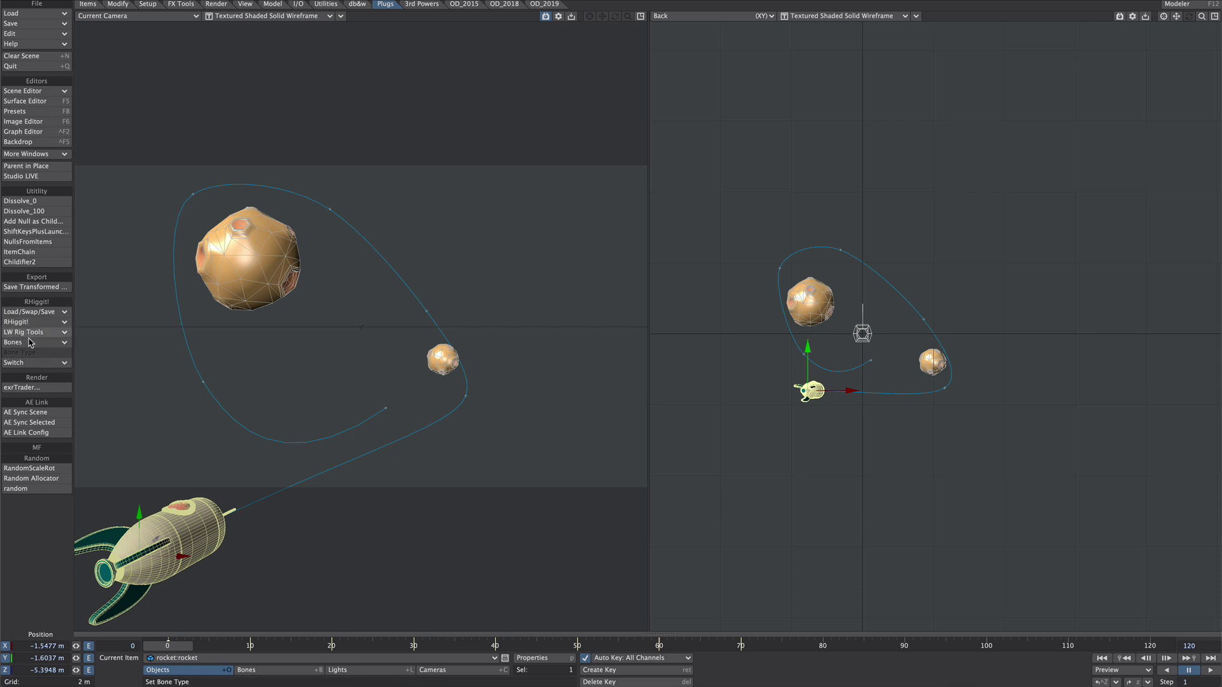
{"action": "left_click", "coordinate": [25, 326]}
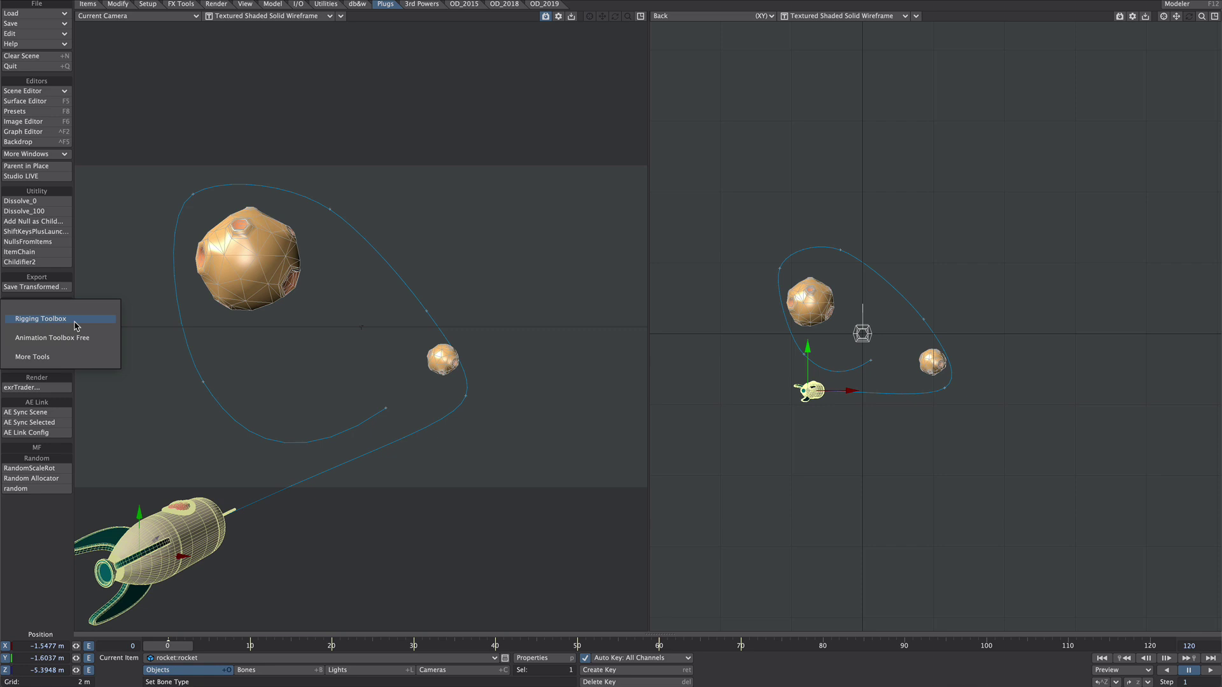
{"action": "left_click", "coordinate": [80, 323]}
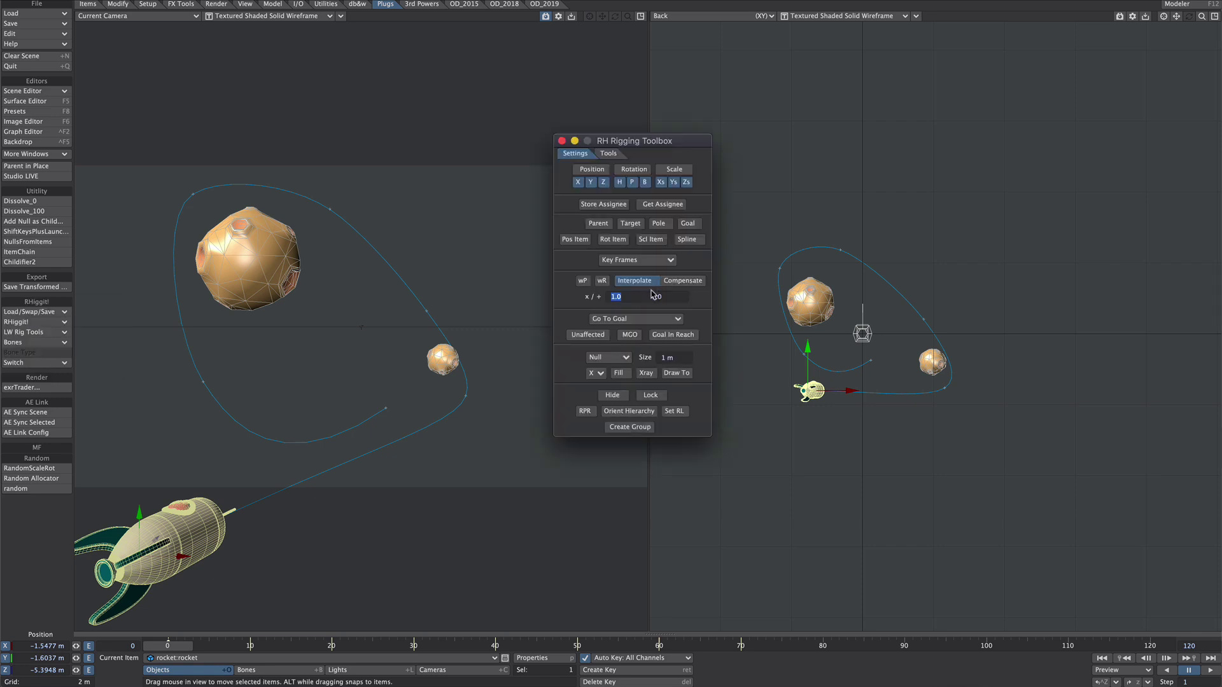
{"action": "left_click", "coordinate": [608, 153]}
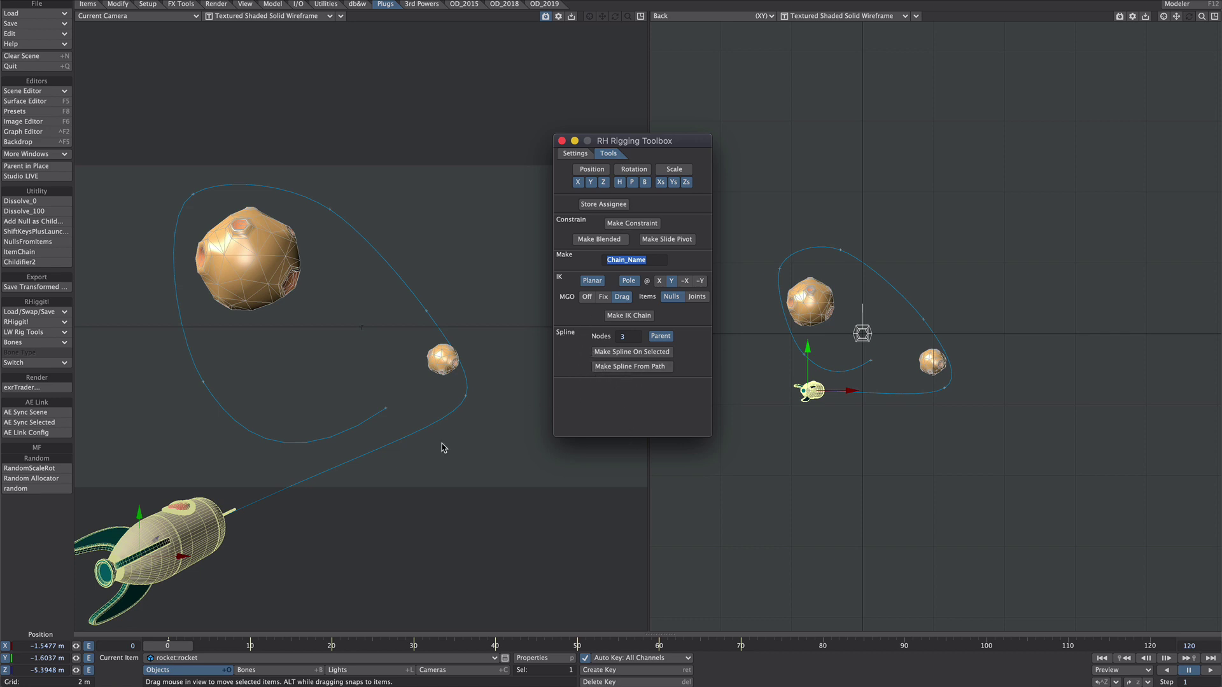
{"action": "left_click", "coordinate": [611, 368]}
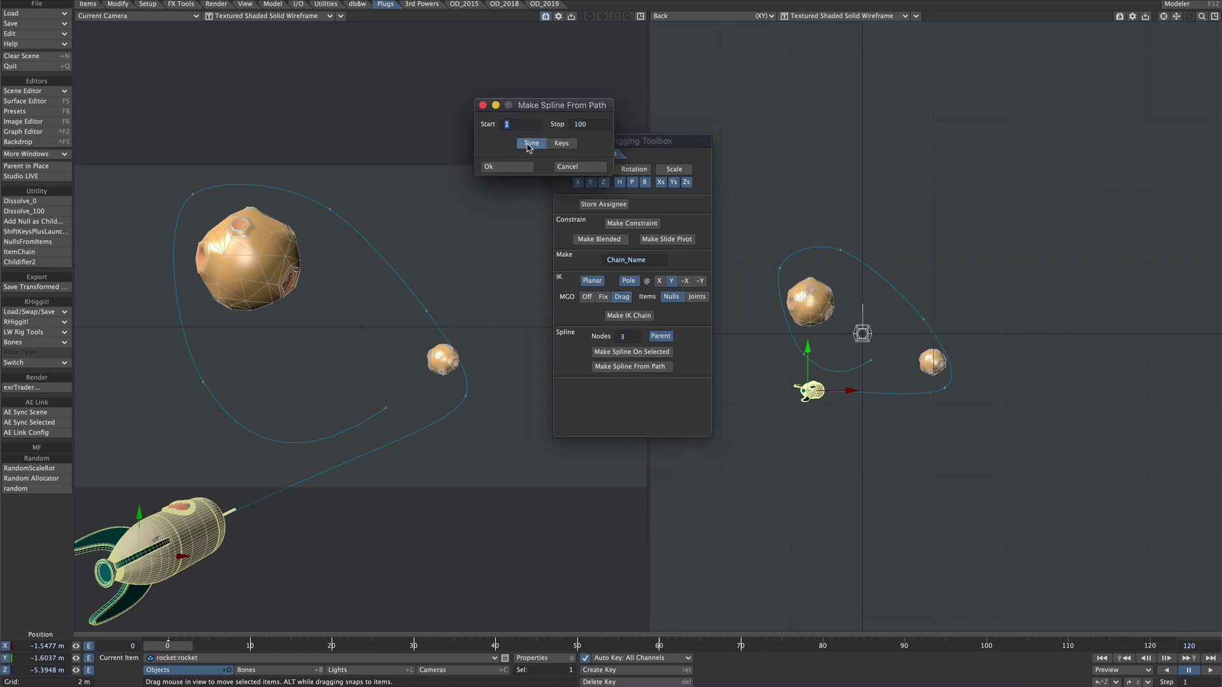
{"action": "left_click", "coordinate": [562, 145]}
{"action": "left_click", "coordinate": [582, 126]}
{"action": "type", "text": "70"}
{"action": "left_click", "coordinate": [508, 168]}
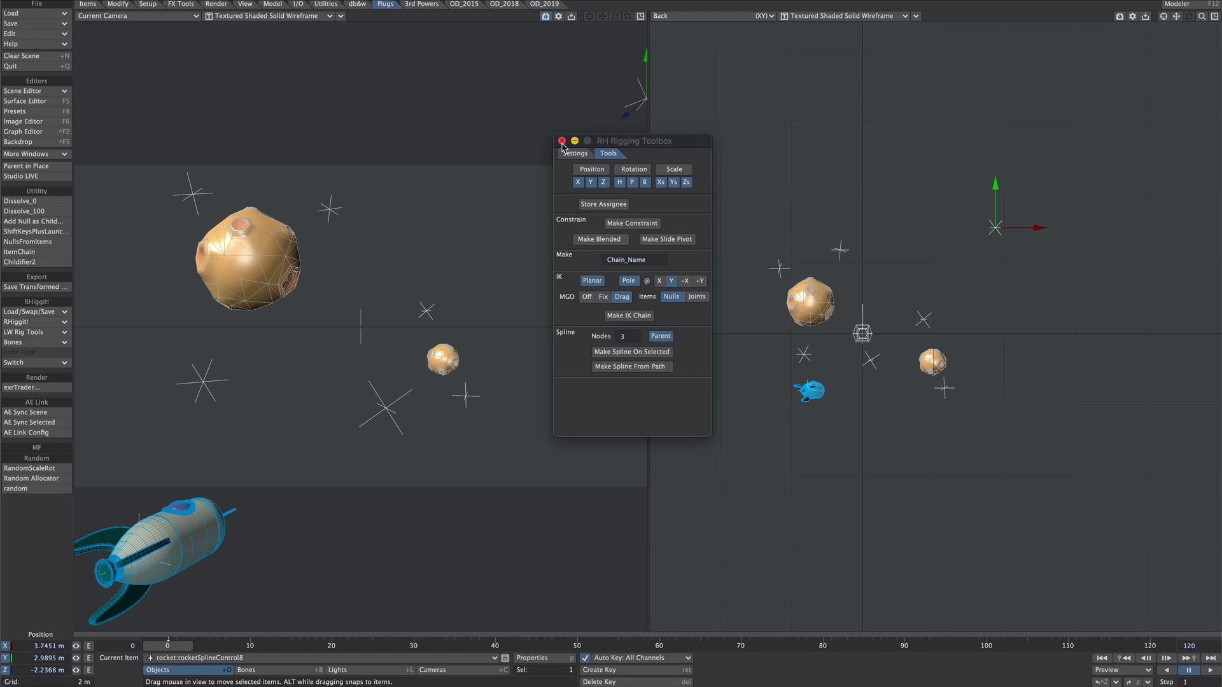
Step: Run Mot-ify Delete Motion Keys on the rocket with Delete Keys After Range
{"action": "left_click", "coordinate": [562, 141]}
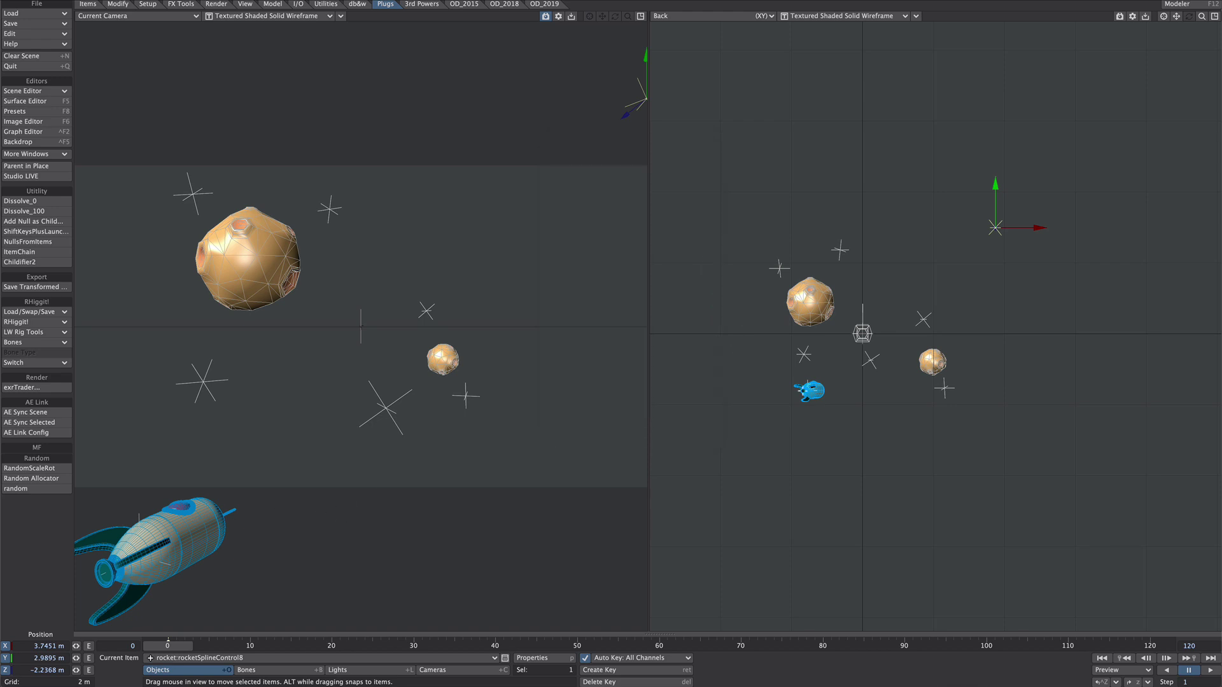
{"action": "left_click", "coordinate": [809, 390]}
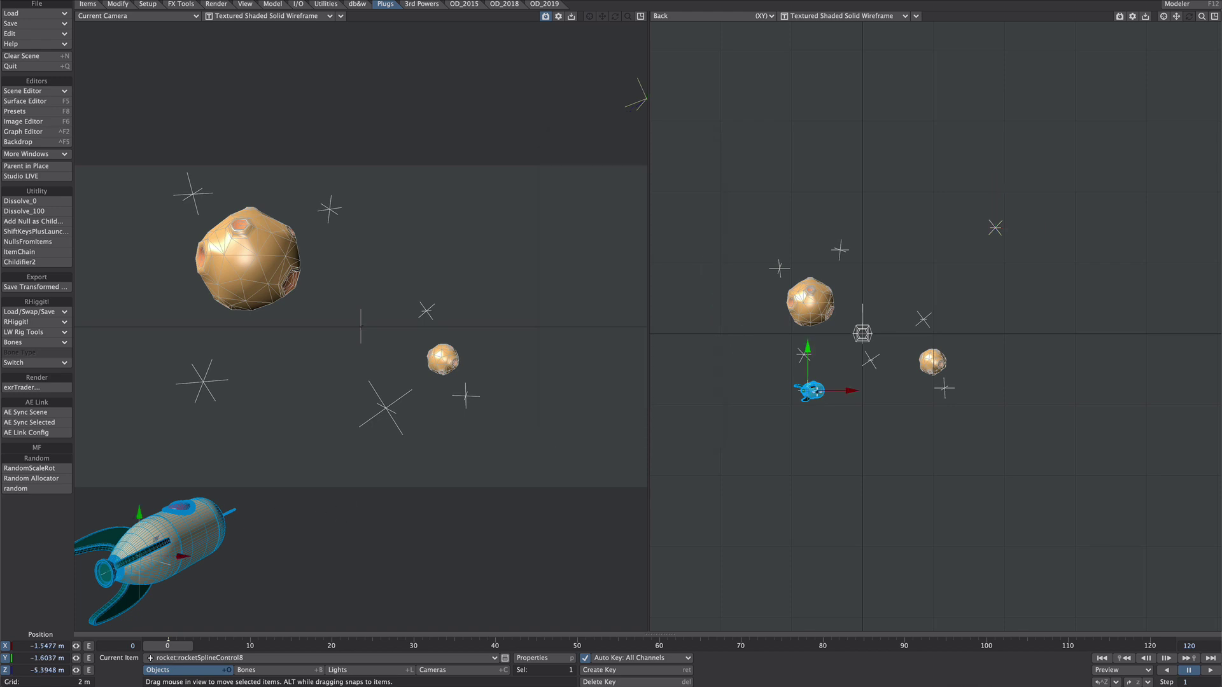
{"action": "left_click", "coordinate": [795, 442], "text": "ctrl+shift"}
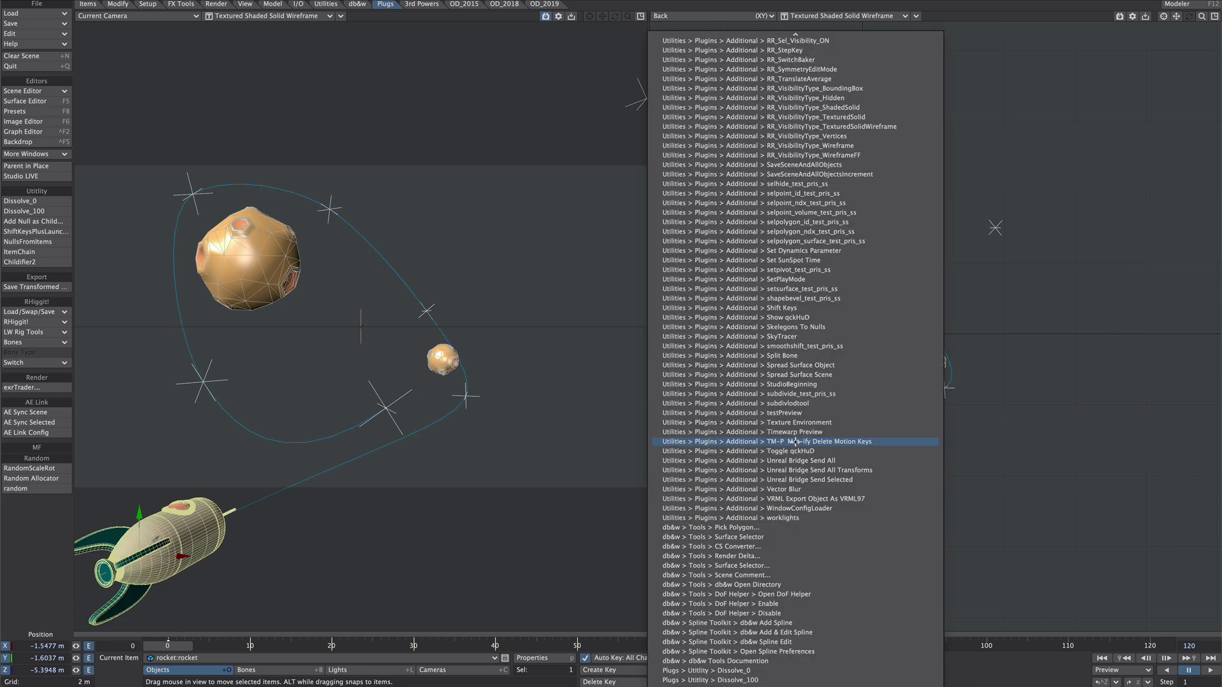
{"action": "type", "text": "m"}
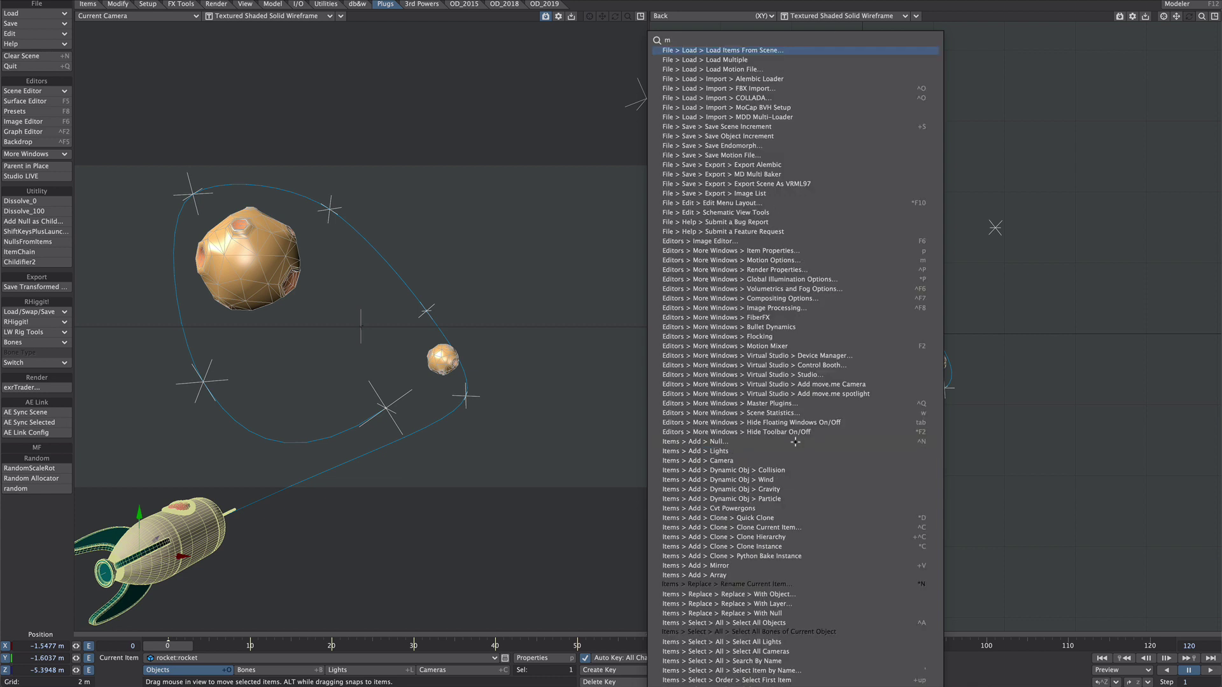
{"action": "type", "text": "ot-"}
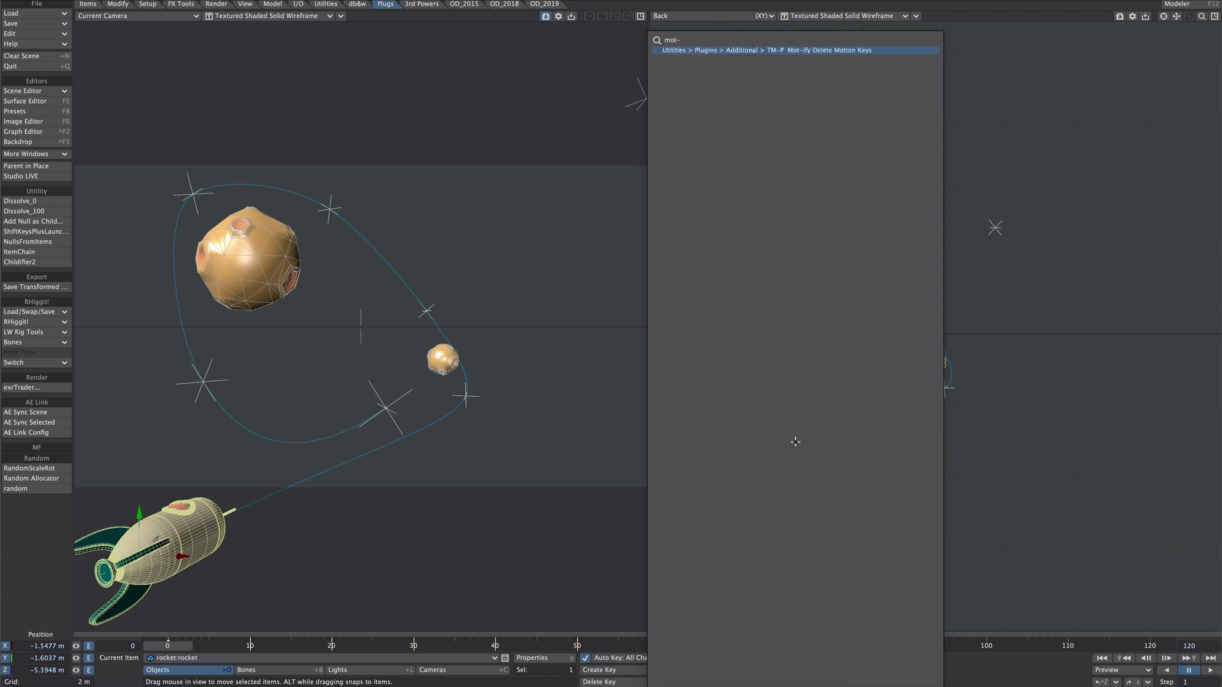
{"action": "left_click", "coordinate": [822, 50]}
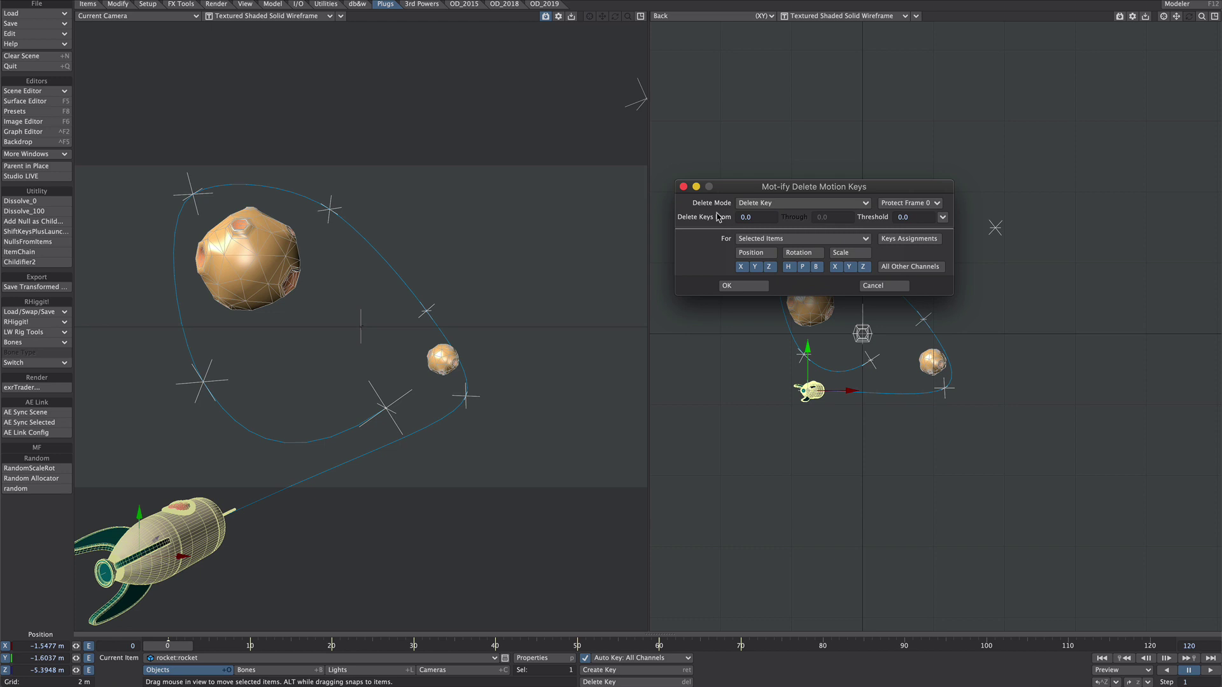
{"action": "left_click", "coordinate": [796, 203]}
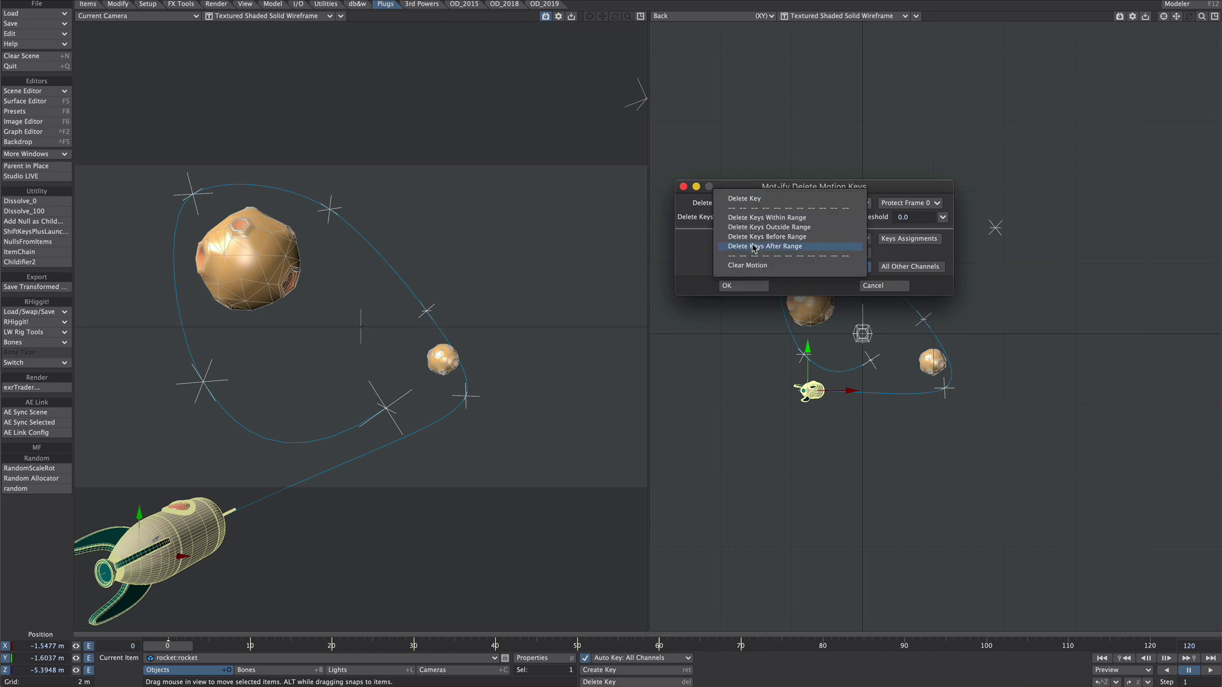
{"action": "left_click", "coordinate": [795, 246]}
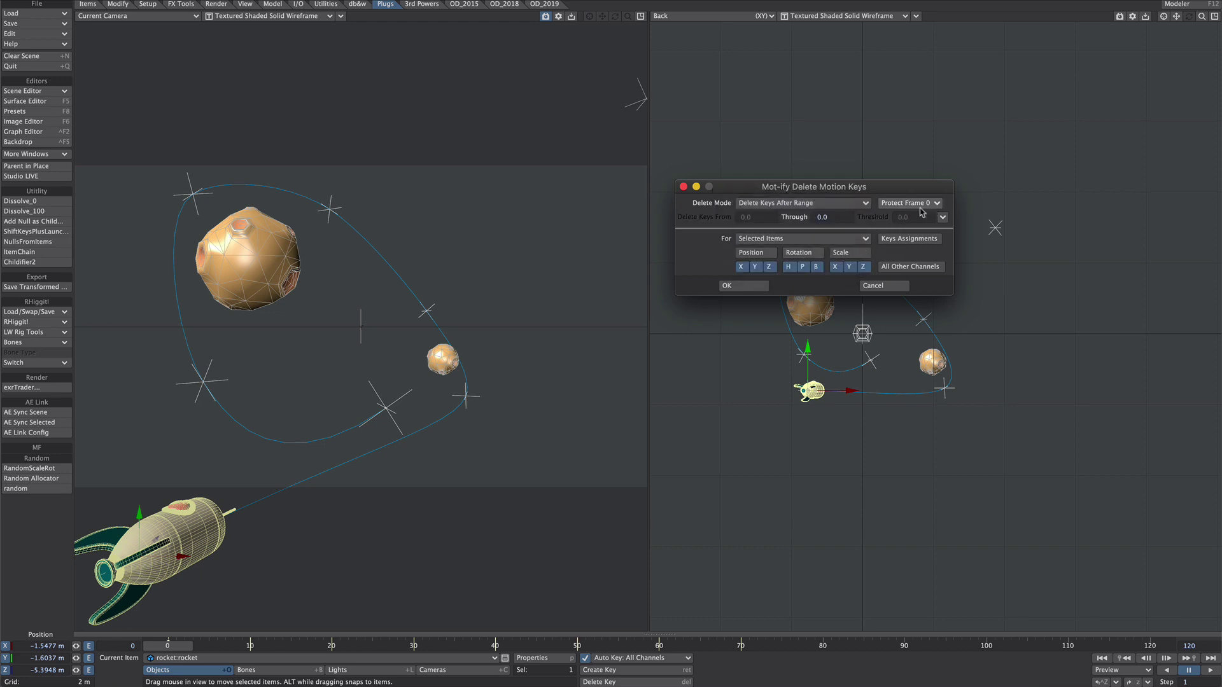
{"action": "left_click", "coordinate": [727, 286]}
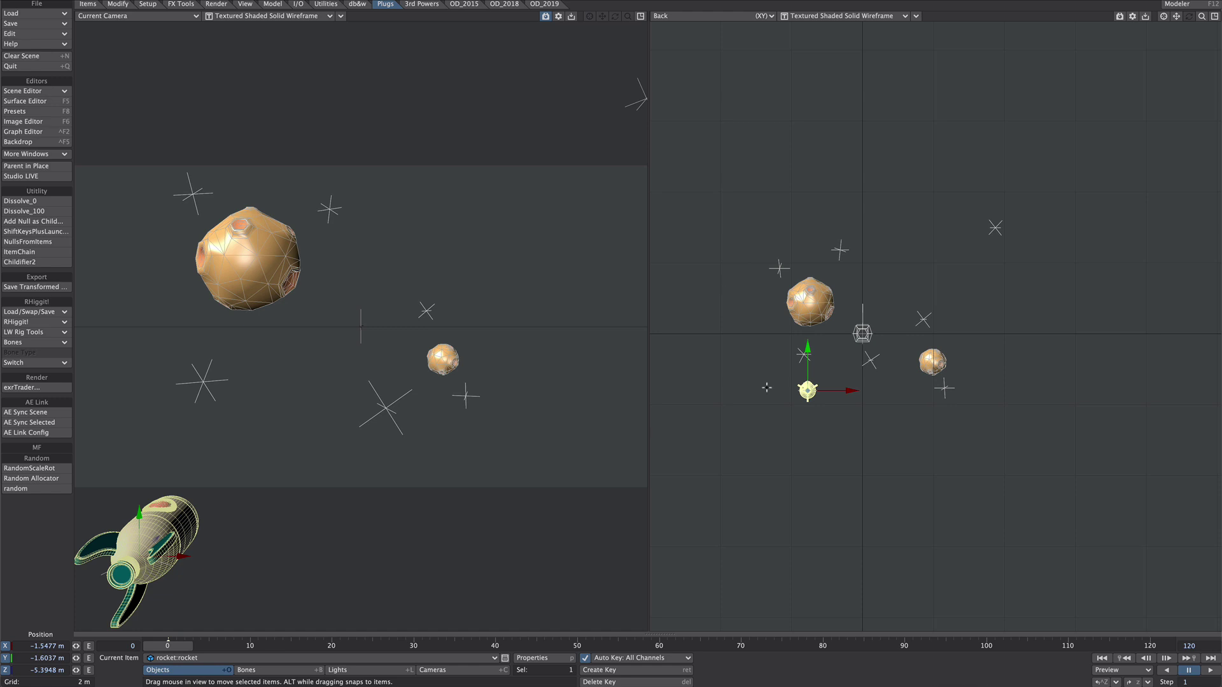
Step: Set the rocket's Spline Control to rocketSplineRoot in Motion Options
{"action": "key", "text": "ctrl+F2"}
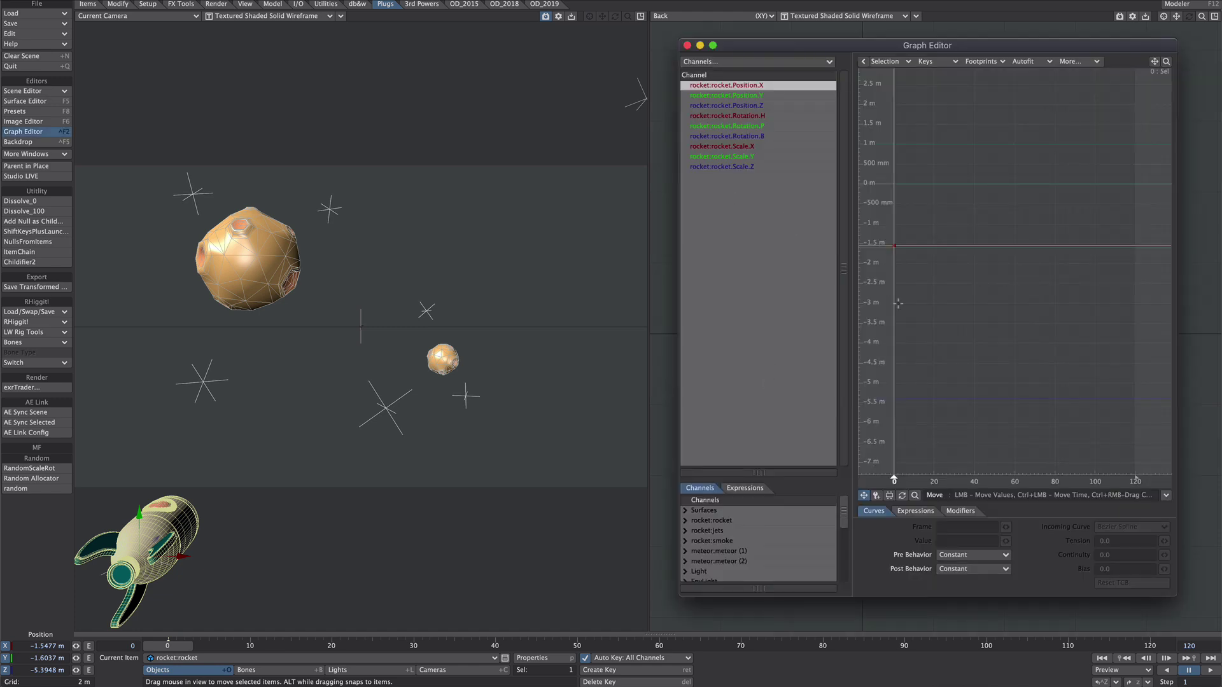
{"action": "left_click", "coordinate": [687, 45]}
{"action": "key", "text": "m"}
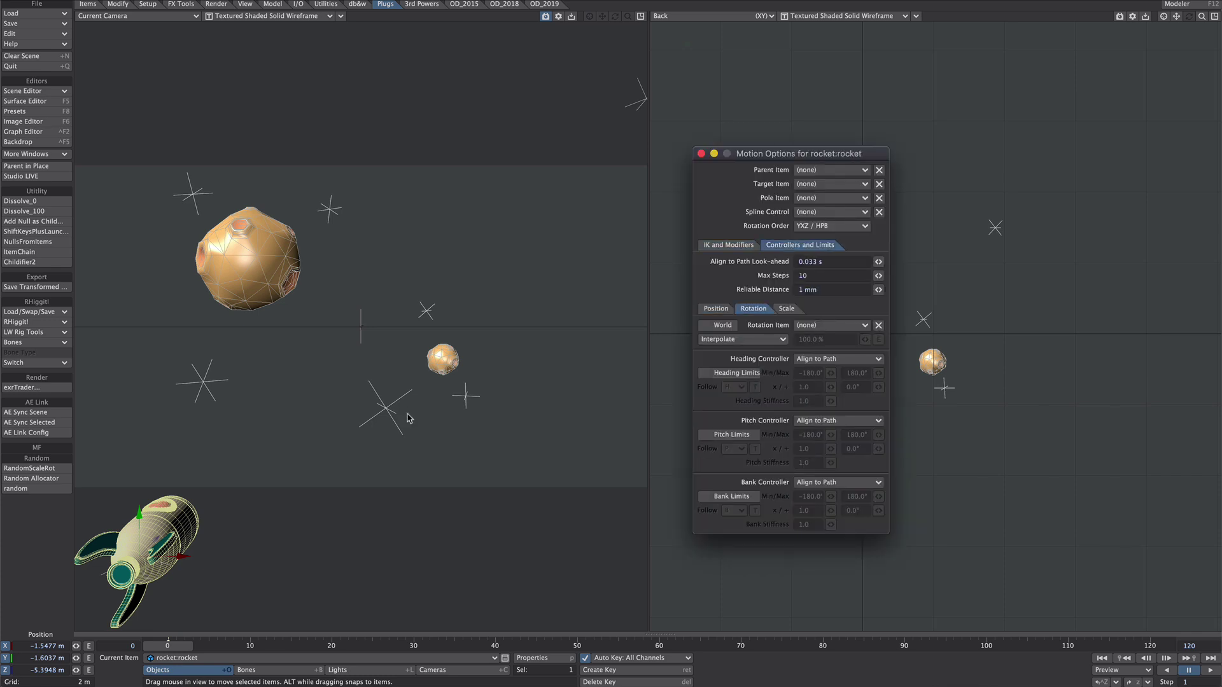
{"action": "left_click", "coordinate": [803, 213]}
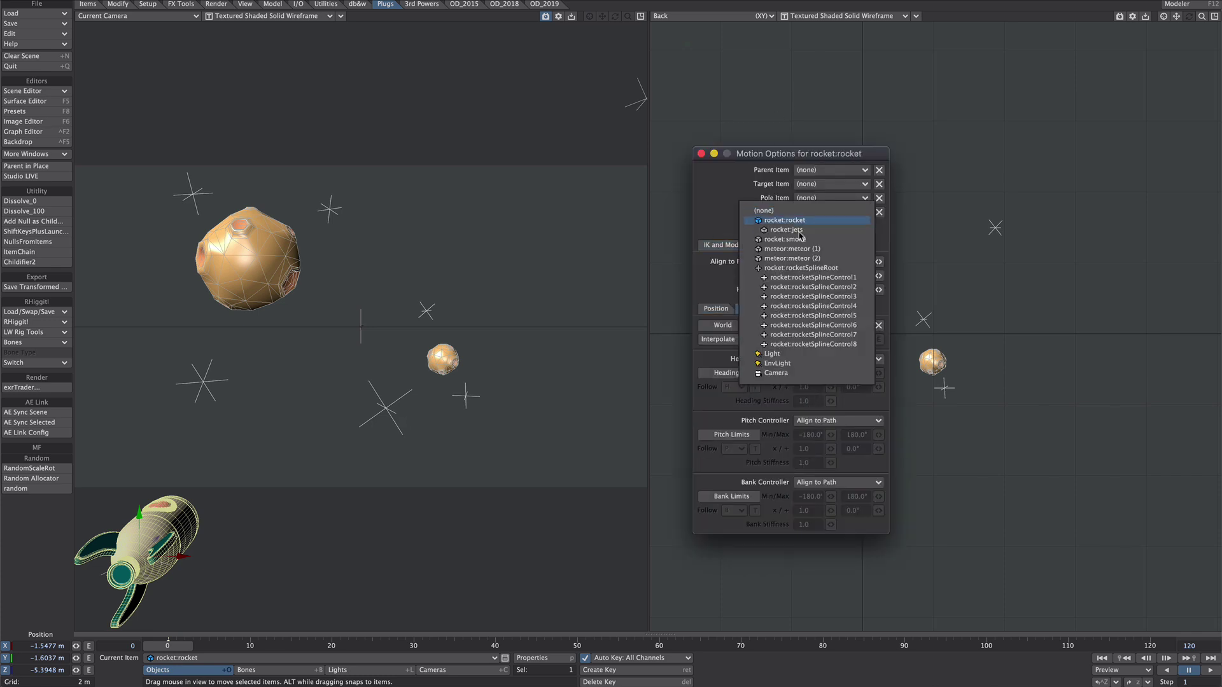
{"action": "left_click", "coordinate": [773, 272]}
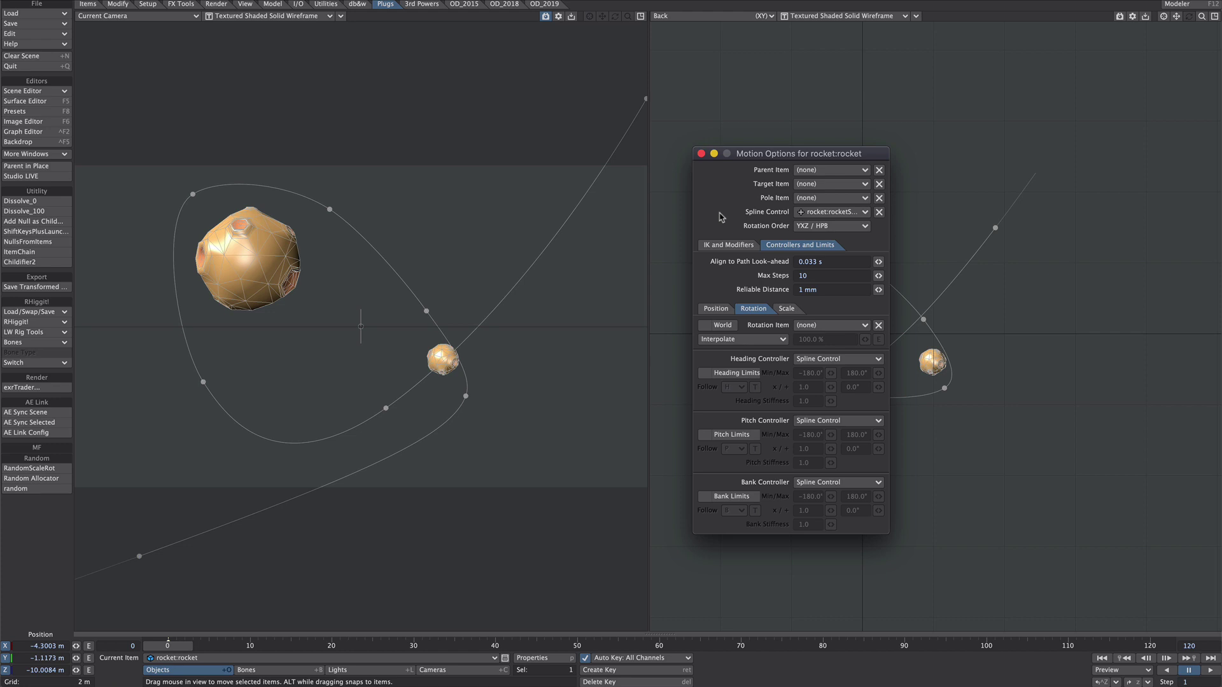
{"action": "key", "text": "m"}
Step: Reset the rocket's Z position to 0, scrub to frame 120 and play the animation
{"action": "left_click", "coordinate": [25, 670]}
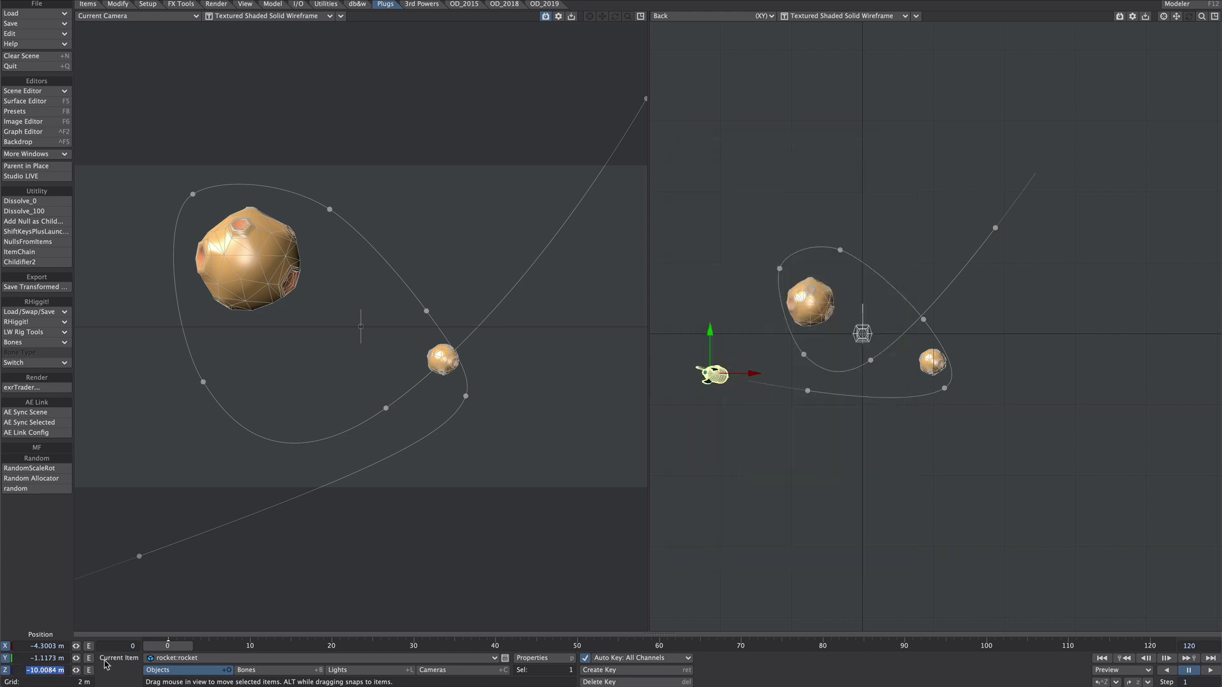
{"action": "type", "text": "0"}
{"action": "key", "text": "Return"}
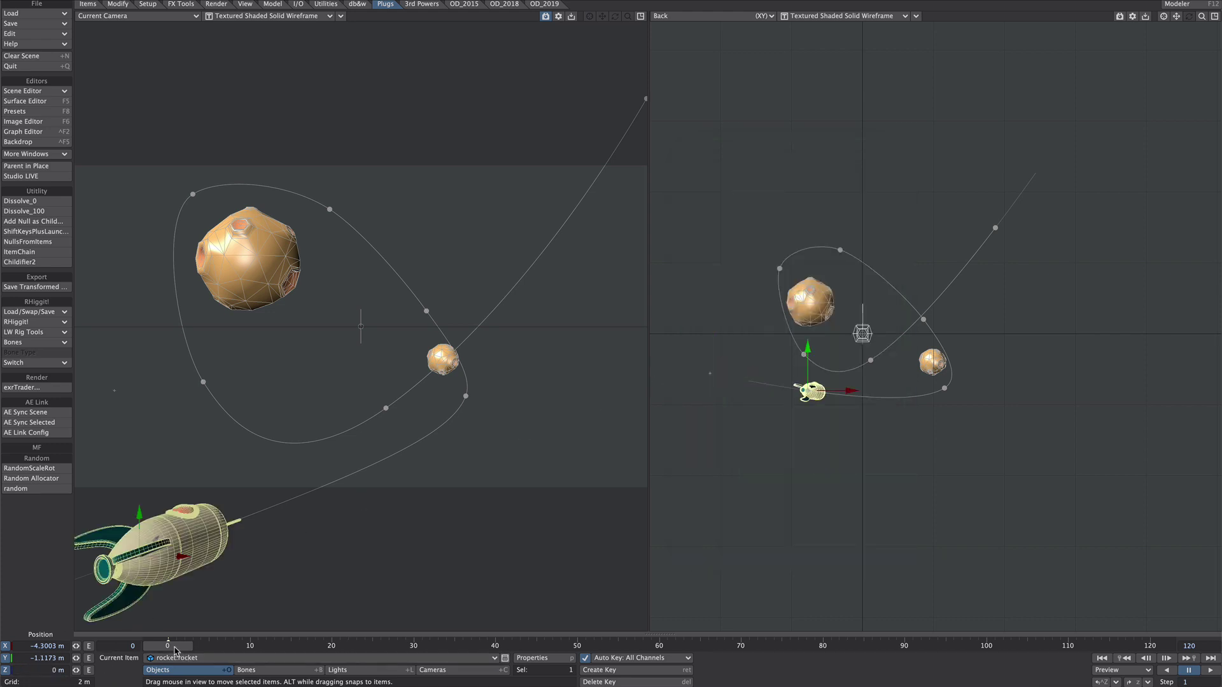
{"action": "left_click_drag", "start_coordinate": [168, 645], "coordinate": [1150, 645]}
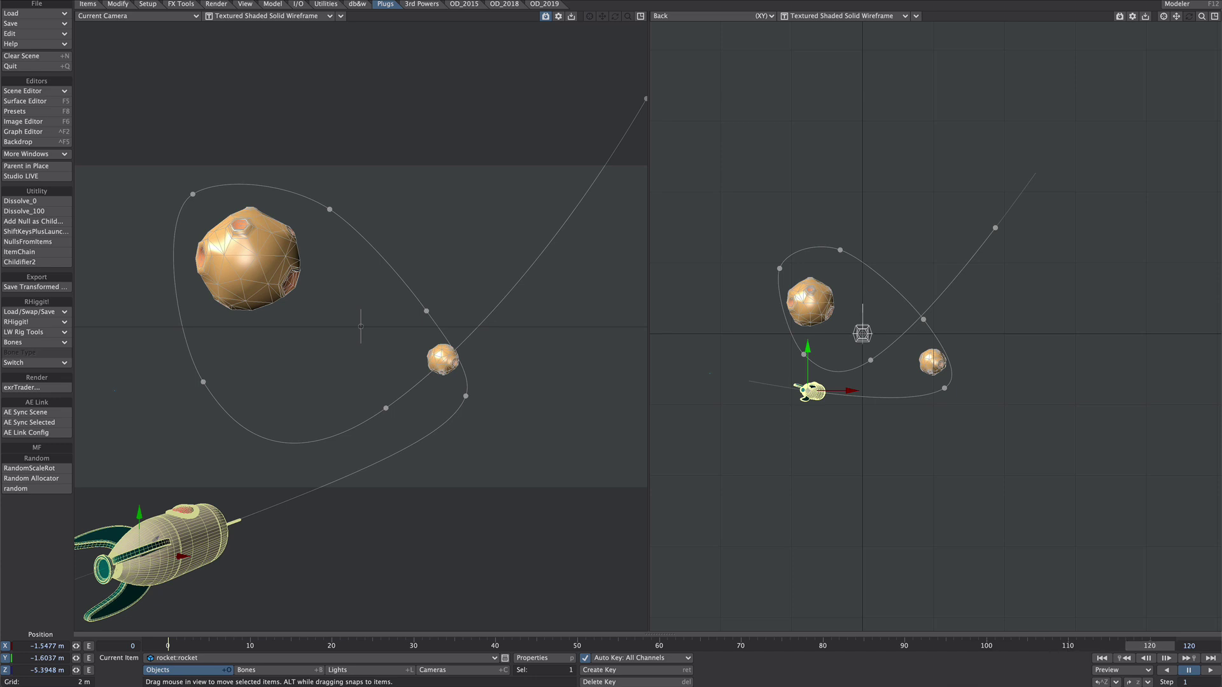
{"action": "left_click_drag", "start_coordinate": [77, 670], "coordinate": [140, 670]}
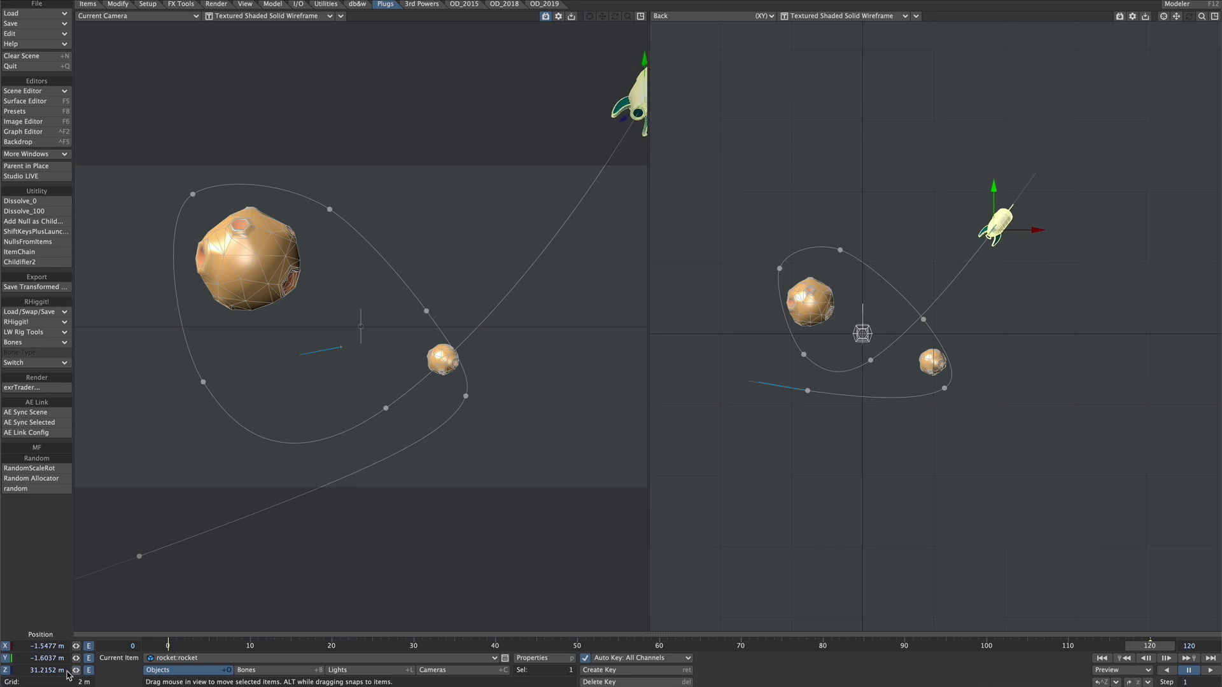
{"action": "key", "text": "space"}
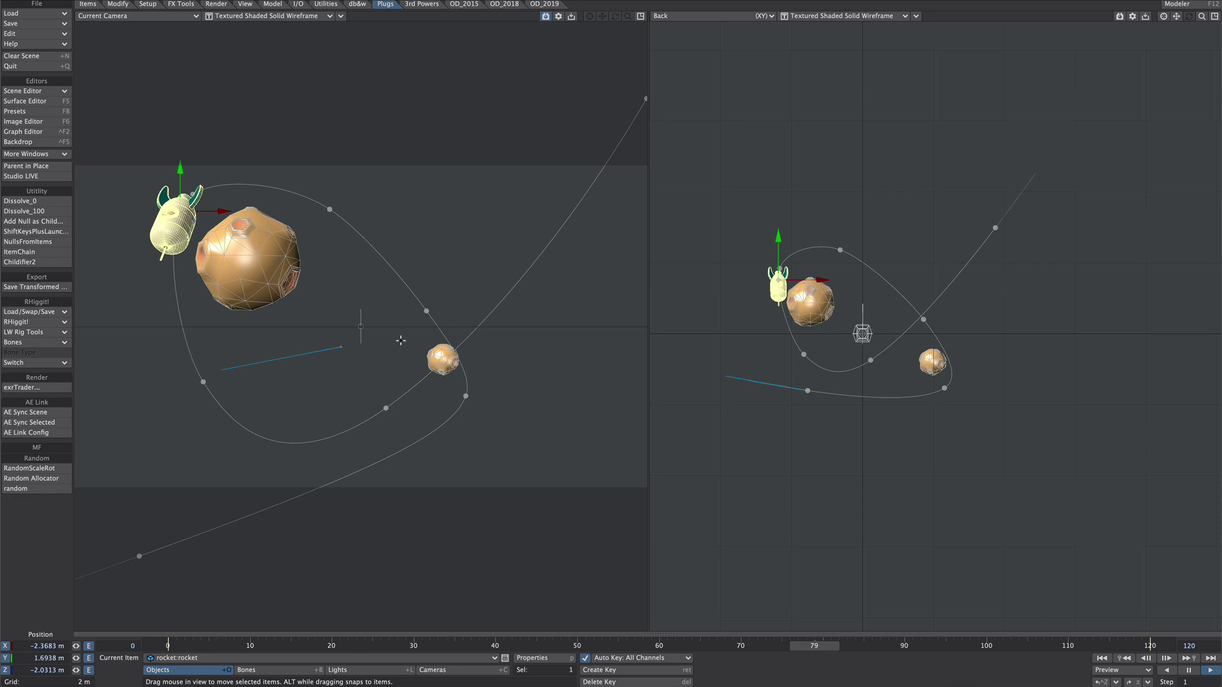
Step: Pause playback, select rocketSplineControl2 and show the left viewport as Textured Shaded Solid
{"action": "key", "text": "space"}
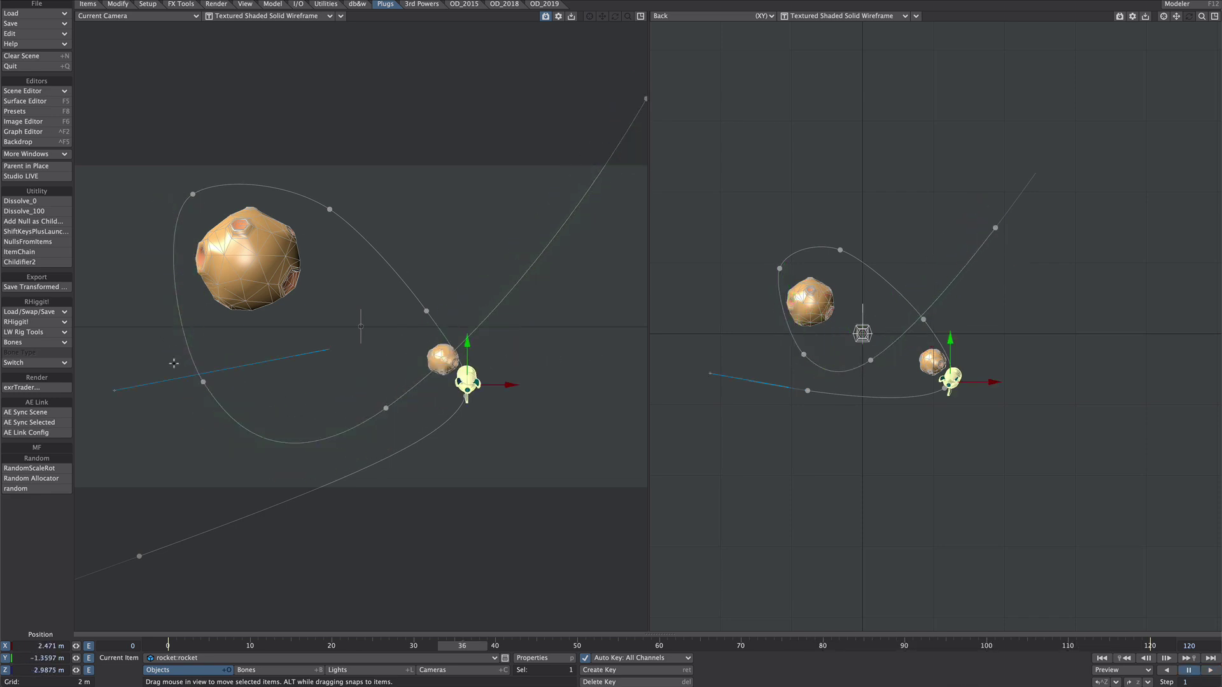
{"action": "left_click", "coordinate": [191, 658]}
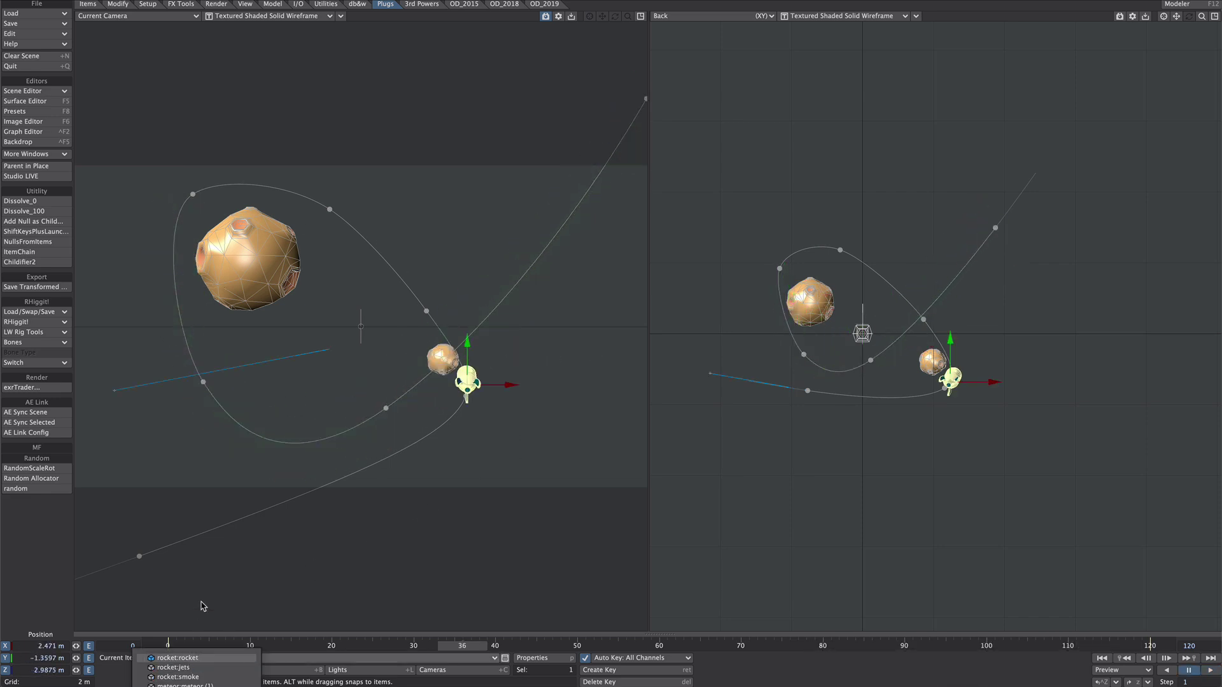
{"action": "left_click", "coordinate": [206, 658]}
{"action": "left_click", "coordinate": [223, 658]}
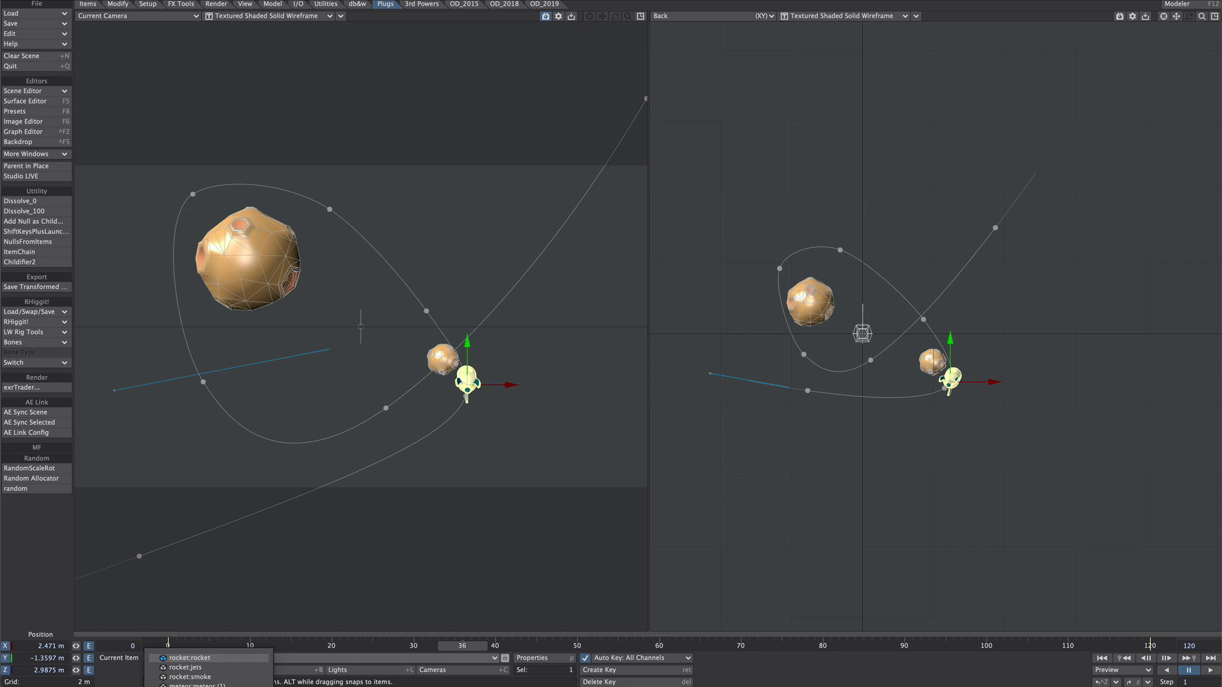
{"action": "left_click", "coordinate": [191, 684]}
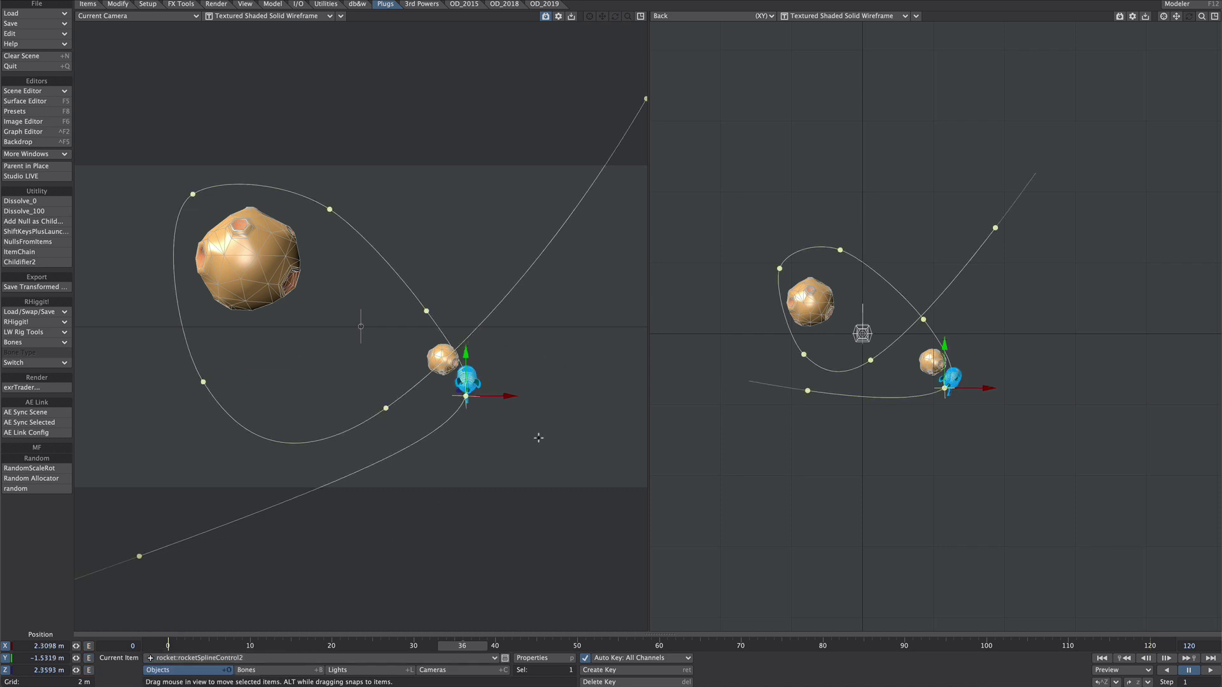
{"action": "left_click", "coordinate": [309, 16]}
{"action": "left_click", "coordinate": [308, 7]}
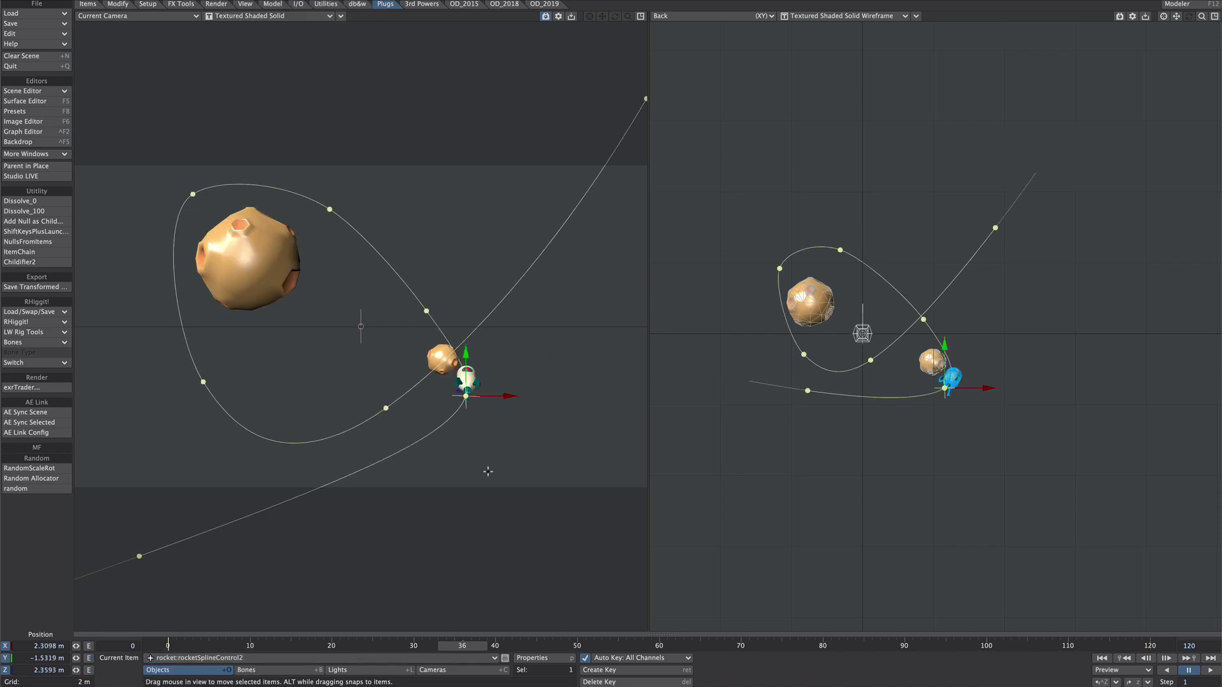
Step: Bank rocketSplineControl2 with Auto Key set to Fixed, then step through frames to check the roll
{"action": "key", "text": "y"}
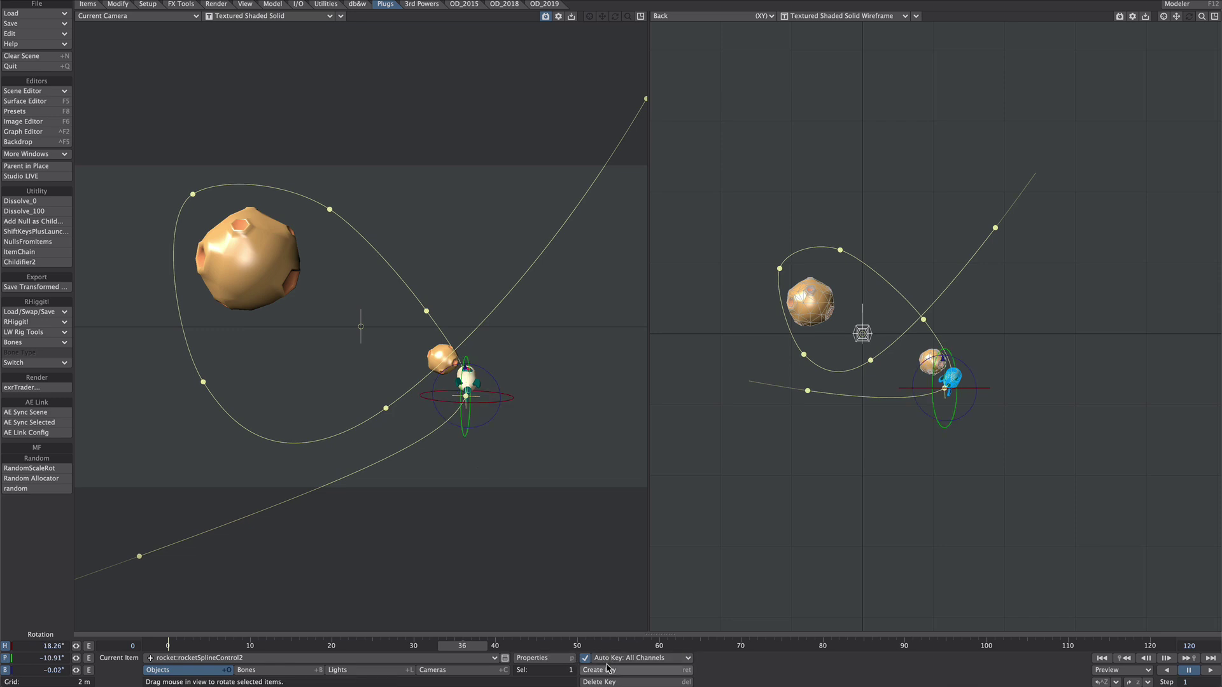
{"action": "left_click", "coordinate": [649, 659]}
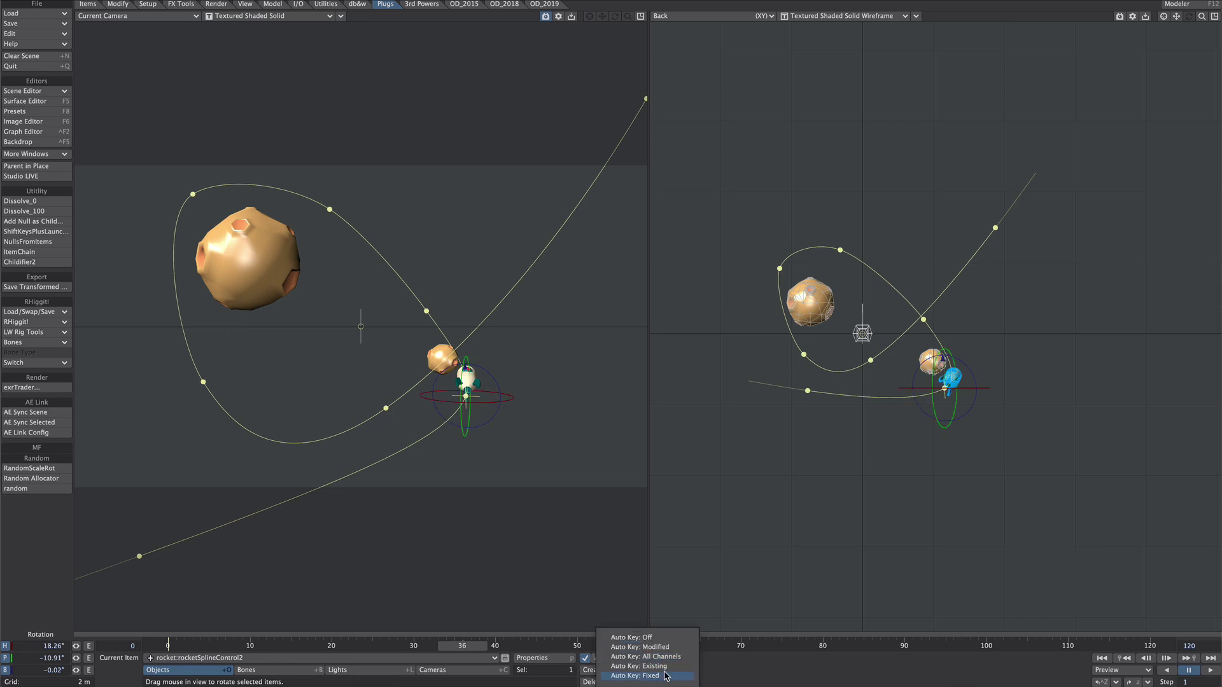
{"action": "left_click", "coordinate": [667, 676]}
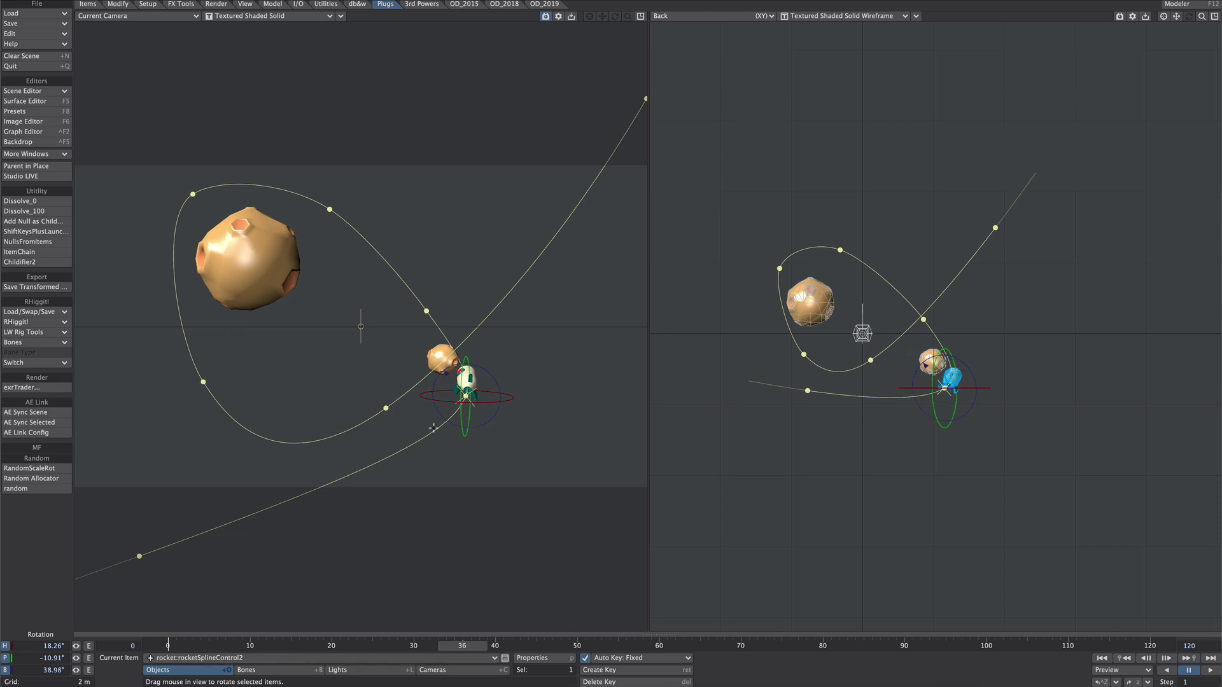
{"action": "right_click_drag", "start_coordinate": [494, 380], "coordinate": [555, 445]}
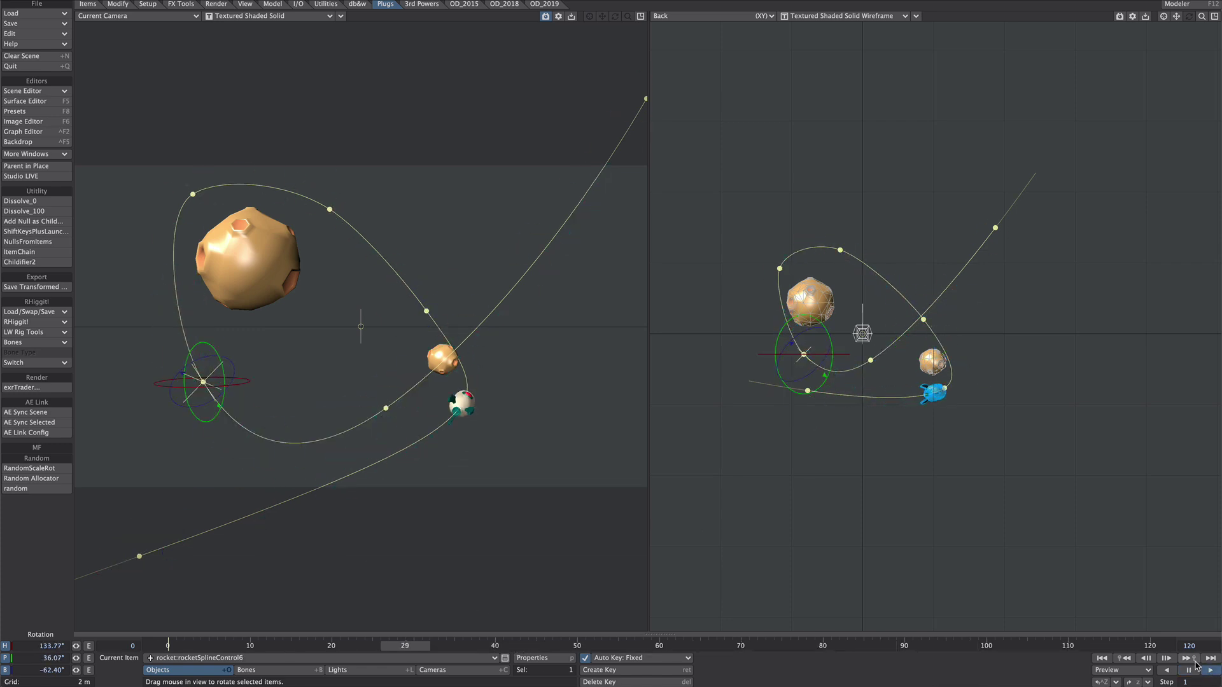
{"action": "left_click", "coordinate": [425, 428]}
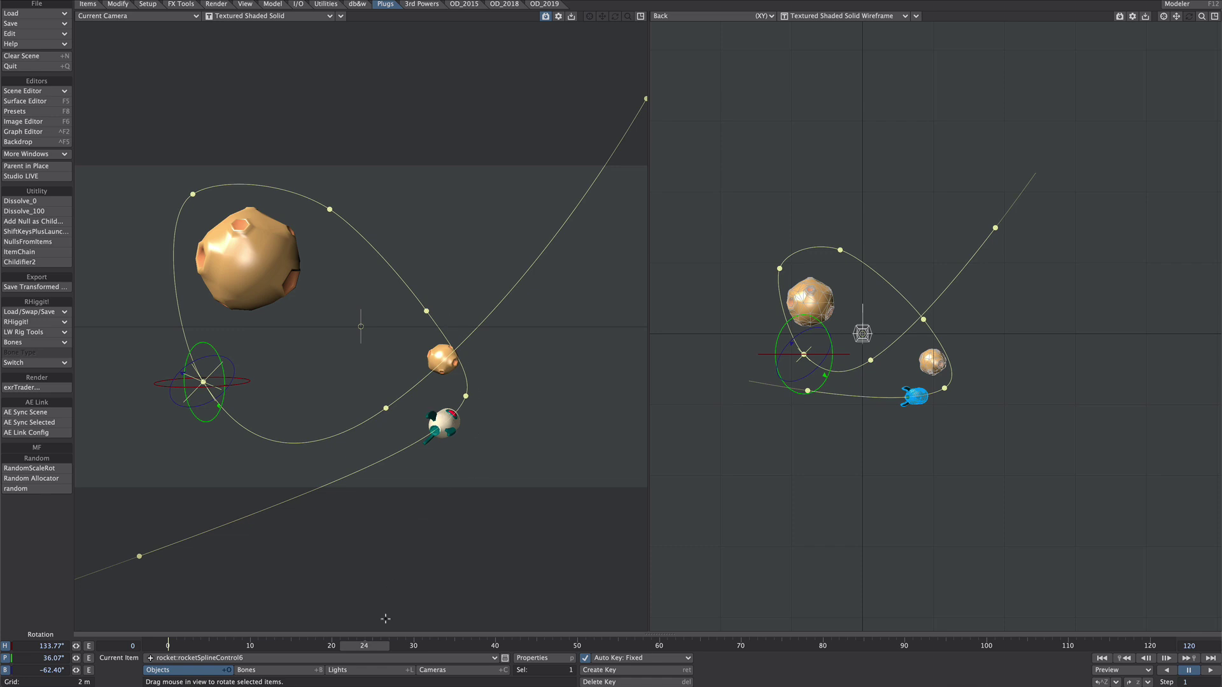
{"action": "key", "text": "Right"}
{"action": "key", "text": "Right"}
{"action": "key", "text": "Right"}
{"action": "key", "text": "Right"}
{"action": "key", "text": "Right"}
{"action": "key", "text": "Right"}
{"action": "key", "text": "Right"}
{"action": "key", "text": "Right"}
{"action": "key", "text": "Right"}
{"action": "key", "text": "Right"}
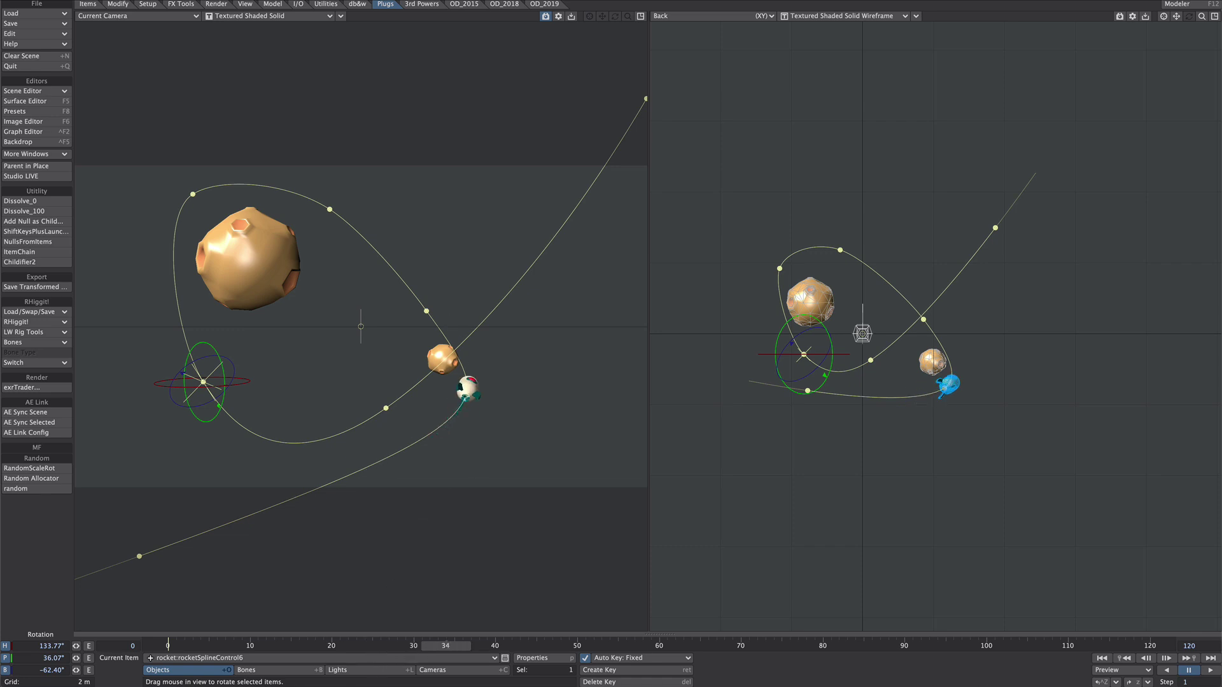
{"action": "key", "text": "Right"}
{"action": "key", "text": "Right"}
{"action": "key", "text": "Right"}
{"action": "key", "text": "Right"}
{"action": "key", "text": "Right"}
{"action": "key", "text": "Right"}
{"action": "key", "text": "Right"}
{"action": "key", "text": "Right"}
{"action": "key", "text": "Right"}
{"action": "key", "text": "Right"}
{"action": "key", "text": "Right"}
{"action": "key", "text": "Right"}
{"action": "key", "text": "Right"}
{"action": "key", "text": "Right"}
{"action": "key", "text": "Right"}
{"action": "key", "text": "Right"}
{"action": "key", "text": "Right"}
{"action": "key", "text": "Right"}
{"action": "key", "text": "Right"}
{"action": "key", "text": "Right"}
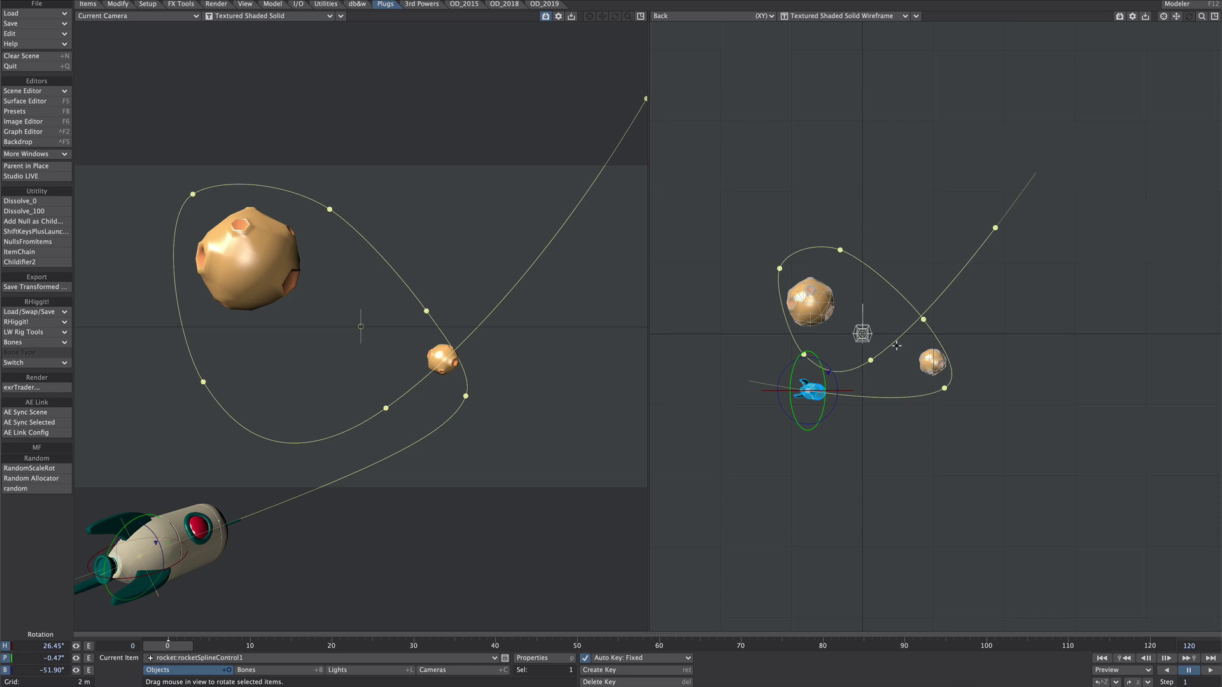
Step: Add a new null object named FOLLOW
{"action": "key", "text": "ctrl+n"}
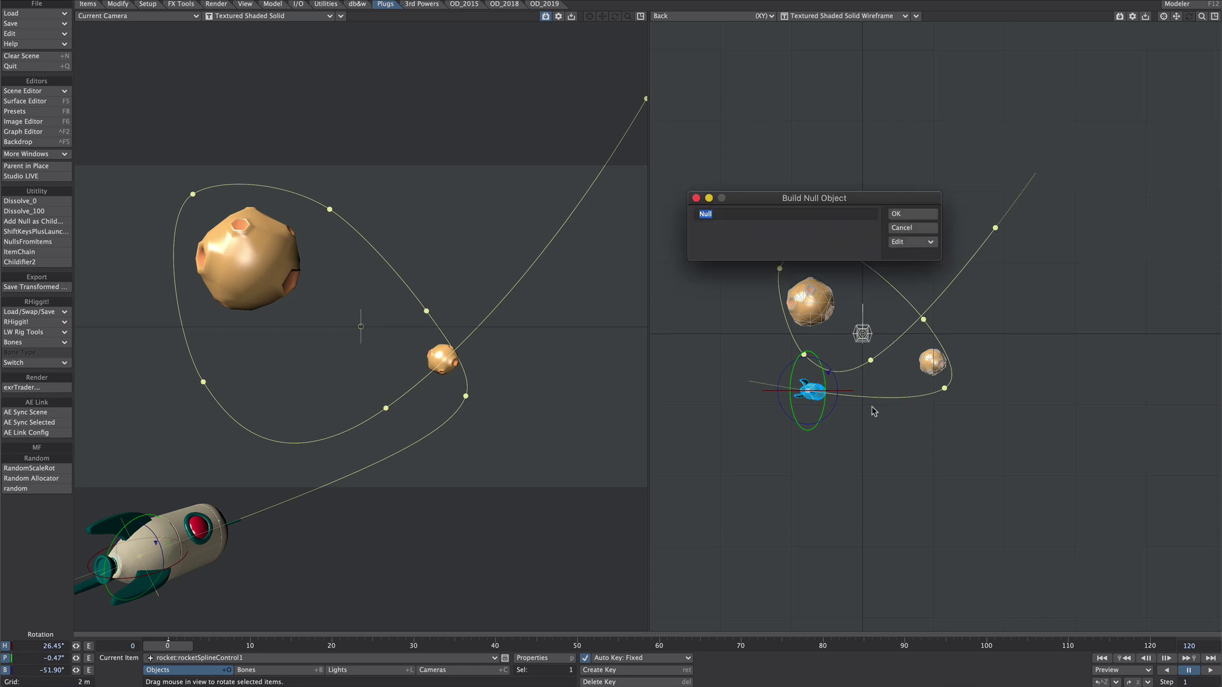
{"action": "type", "text": "FOLLOW"}
{"action": "key", "text": "Return"}
Step: Make rocket:rocket the current item and bring up its Motion Options
{"action": "left_click", "coordinate": [493, 658]}
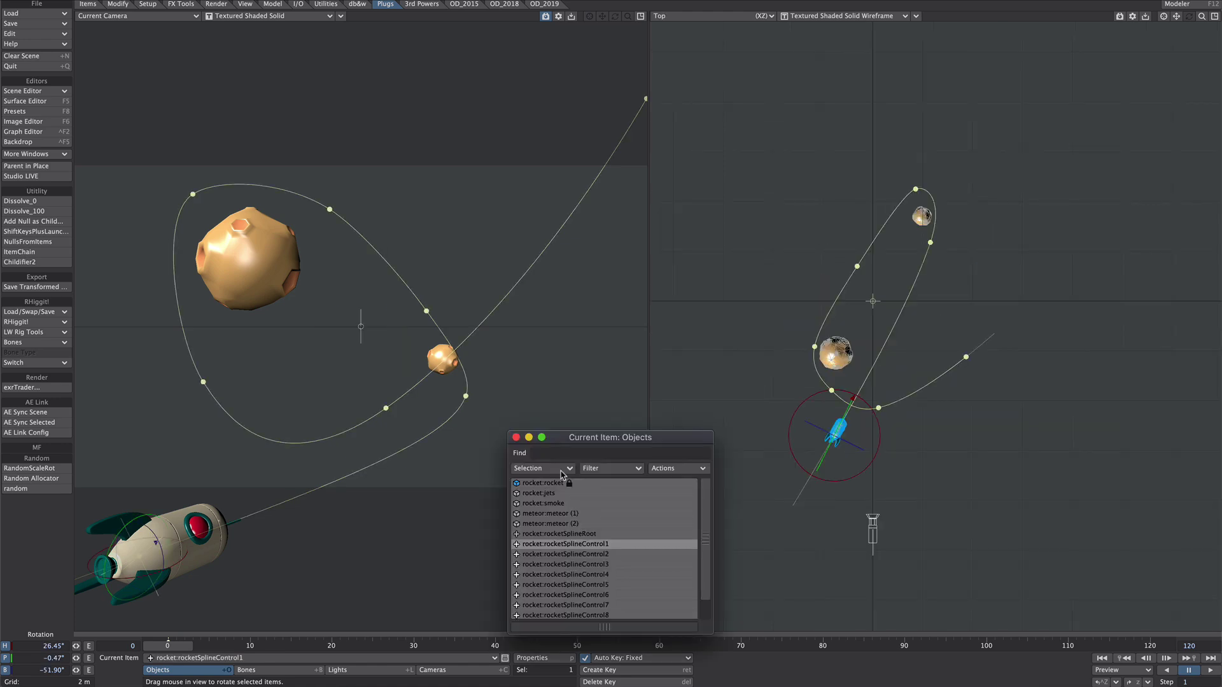
{"action": "left_click", "coordinate": [546, 484]}
{"action": "left_click", "coordinate": [516, 437]}
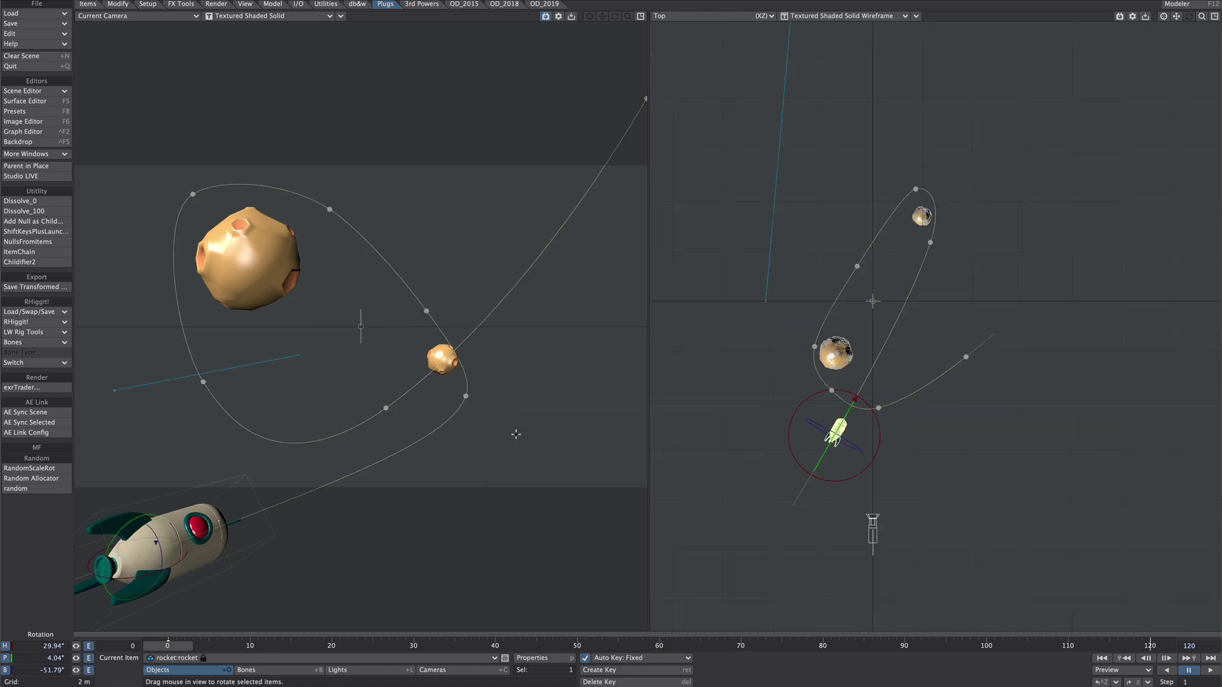
{"action": "key", "text": "m"}
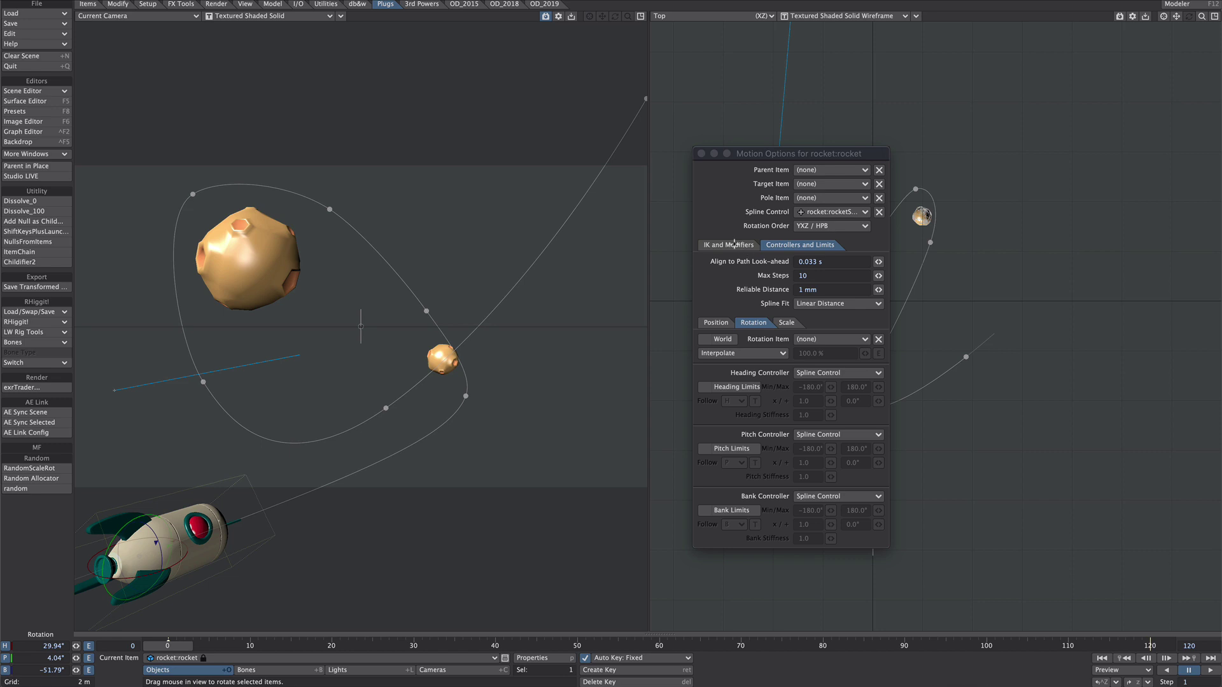
Step: Add a Follower modifier to the rocket that follows the FOLLOW null, with After IK off
{"action": "left_click", "coordinate": [734, 245]}
{"action": "left_click", "coordinate": [737, 392]}
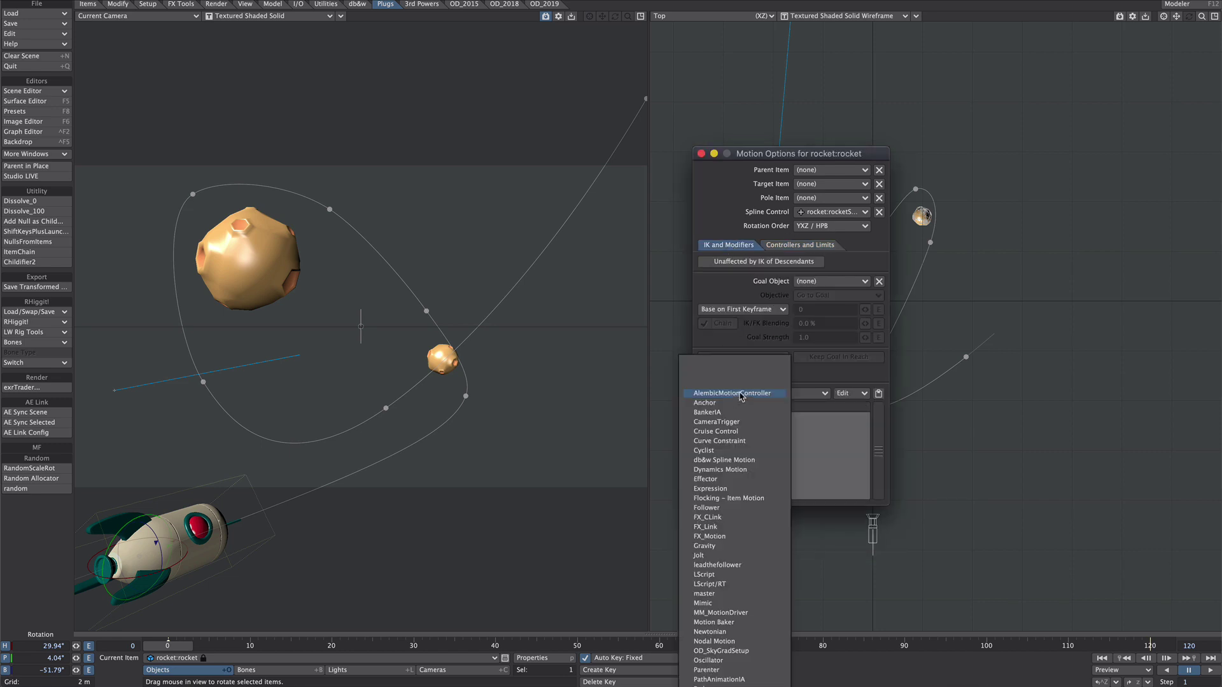
{"action": "left_click", "coordinate": [735, 507]}
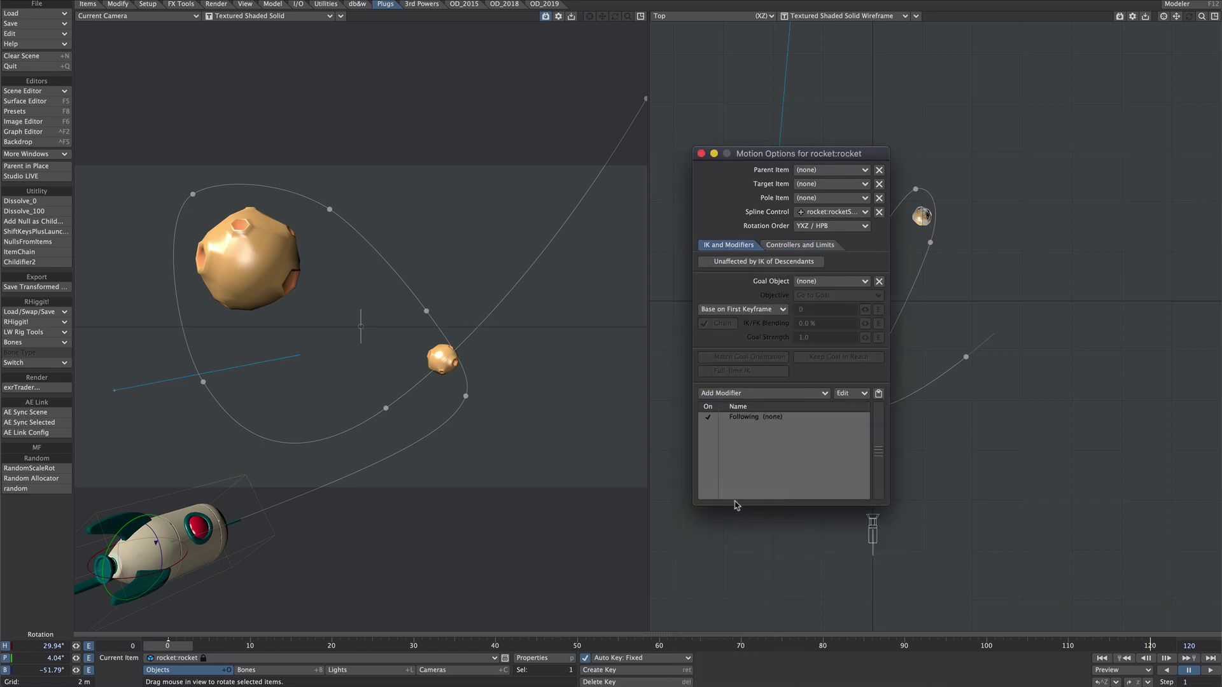
{"action": "double_click", "coordinate": [753, 417]}
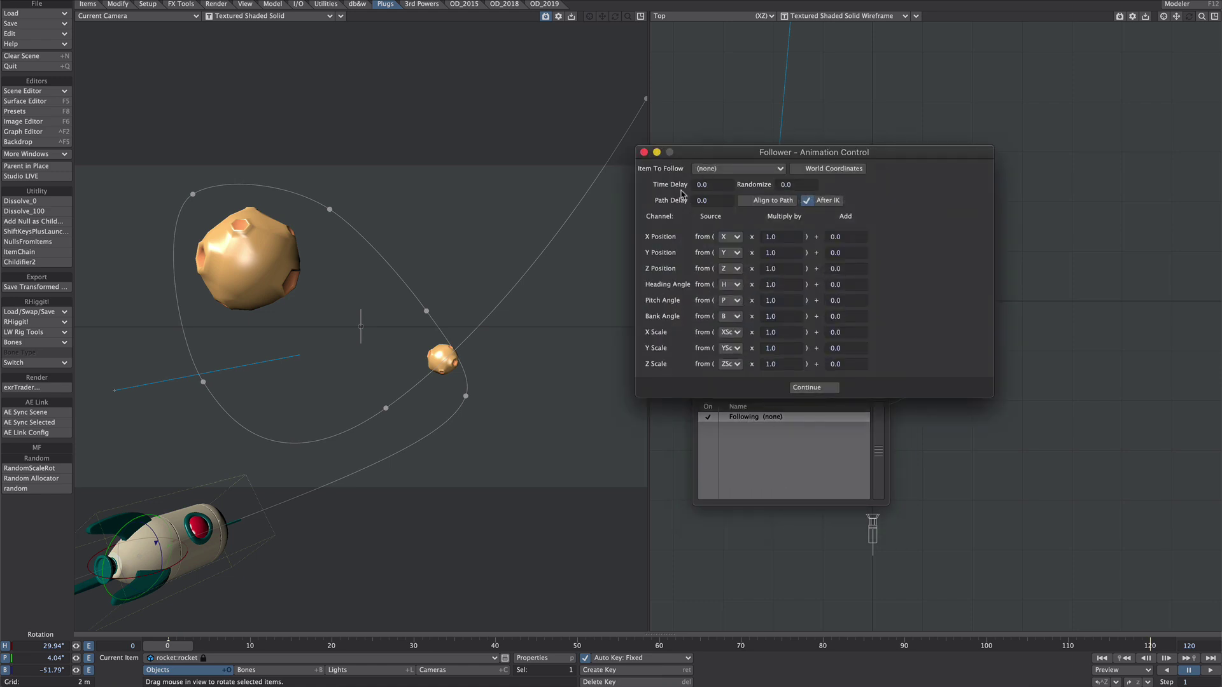
{"action": "left_click", "coordinate": [732, 169]}
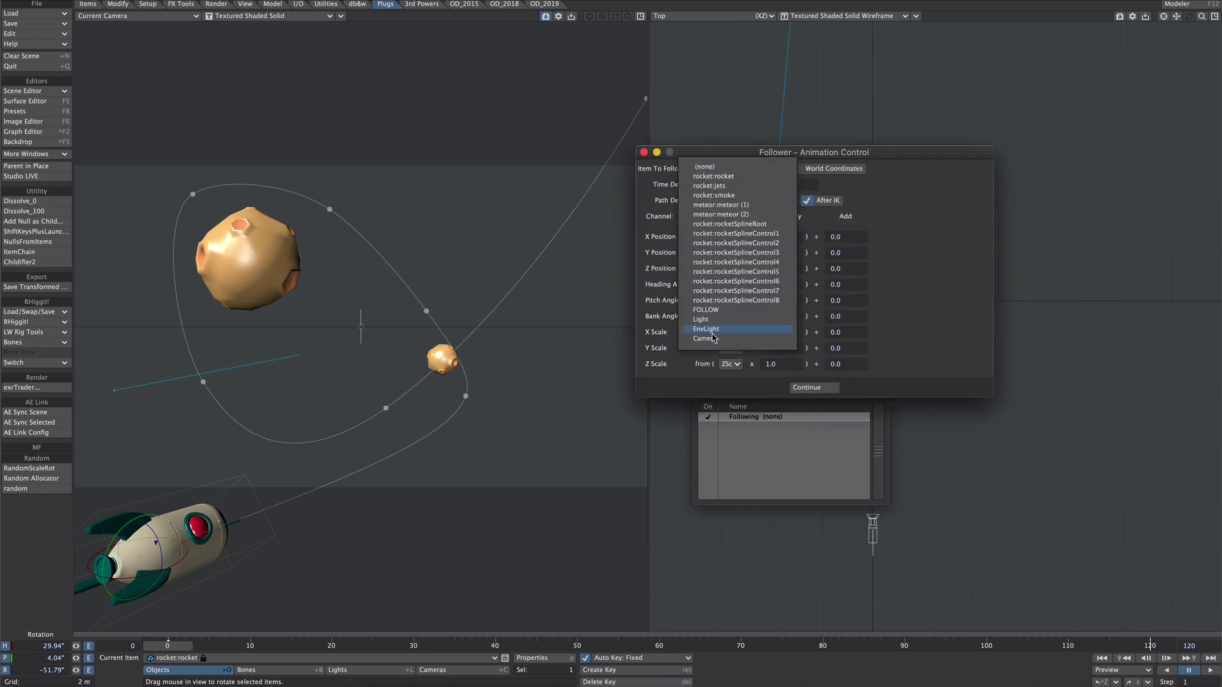
{"action": "left_click", "coordinate": [729, 311]}
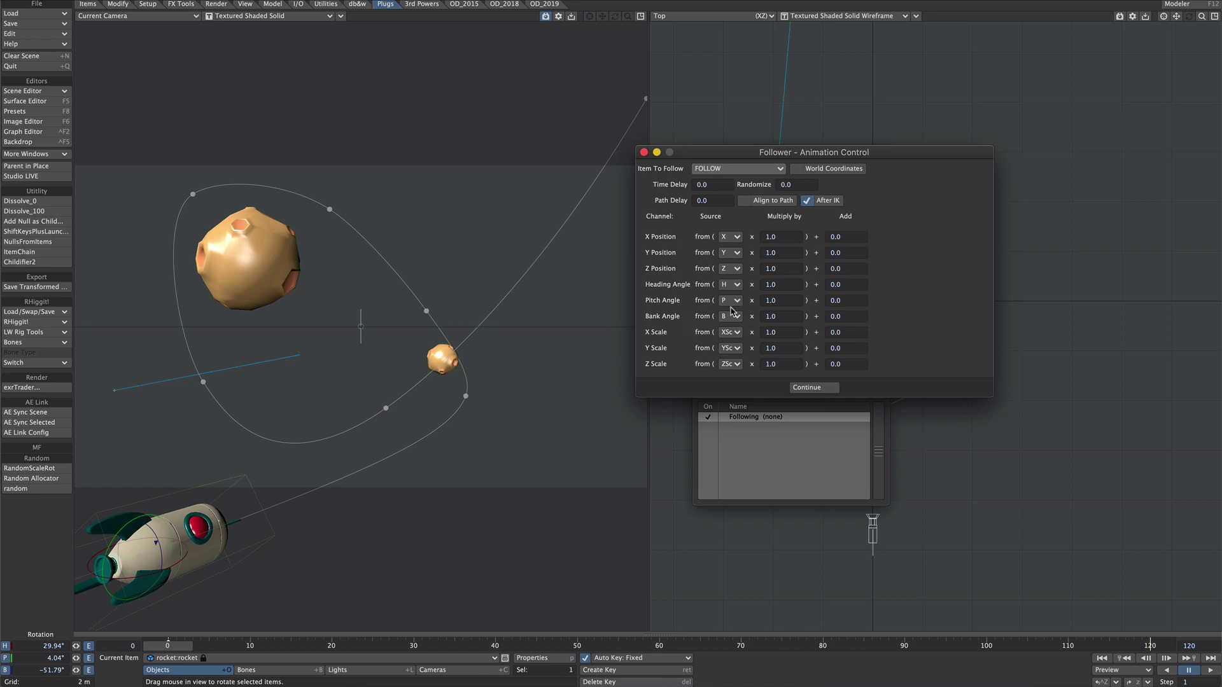
{"action": "left_click", "coordinate": [822, 203]}
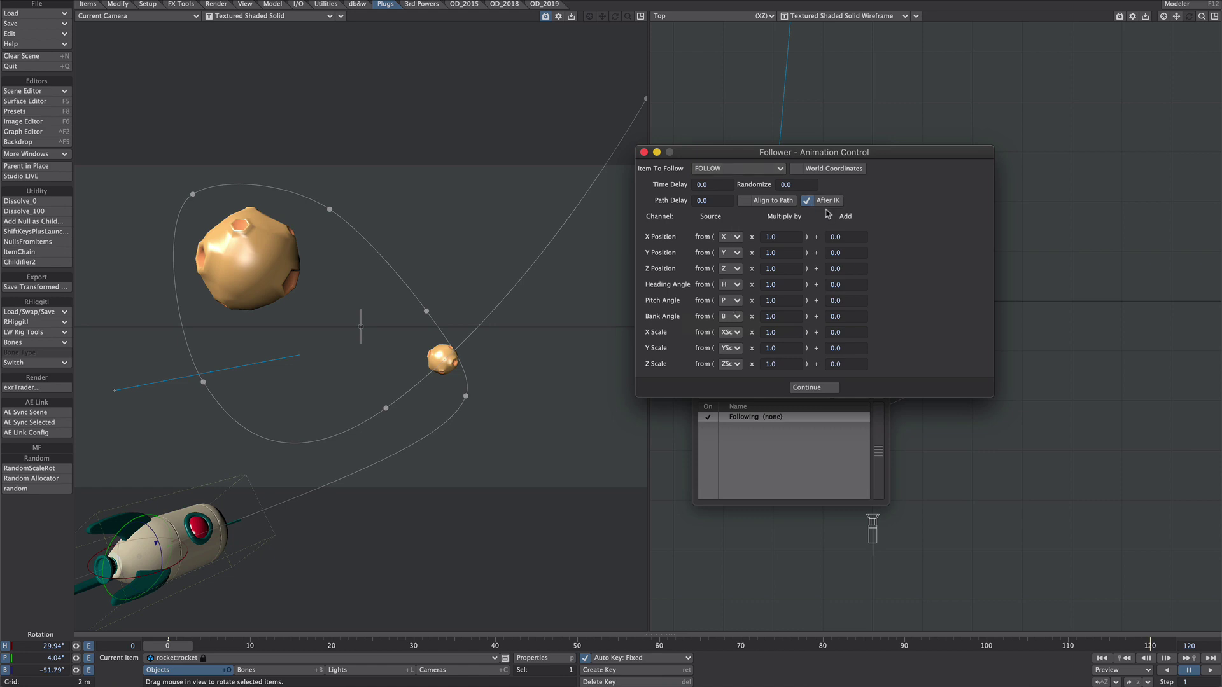
Step: Set the X and Y Position, Heading, Pitch and Bank sources to none, keeping Z Position
{"action": "left_click", "coordinate": [730, 237]}
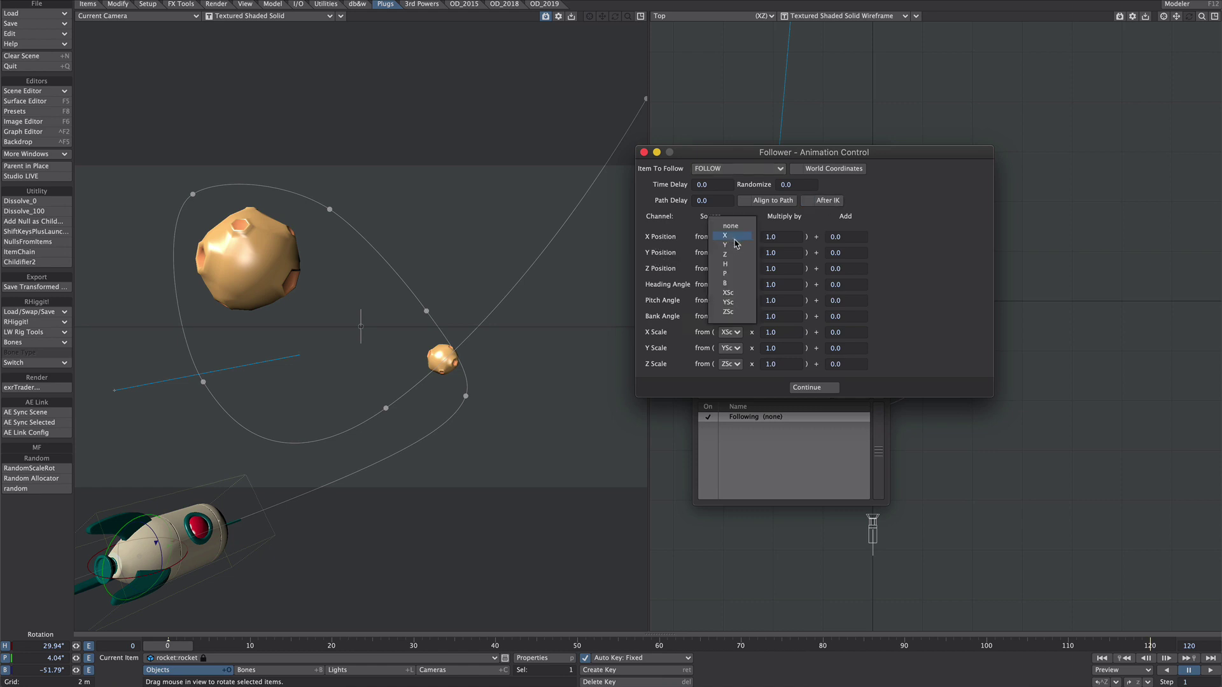
{"action": "left_click", "coordinate": [732, 228]}
{"action": "left_click", "coordinate": [730, 252]}
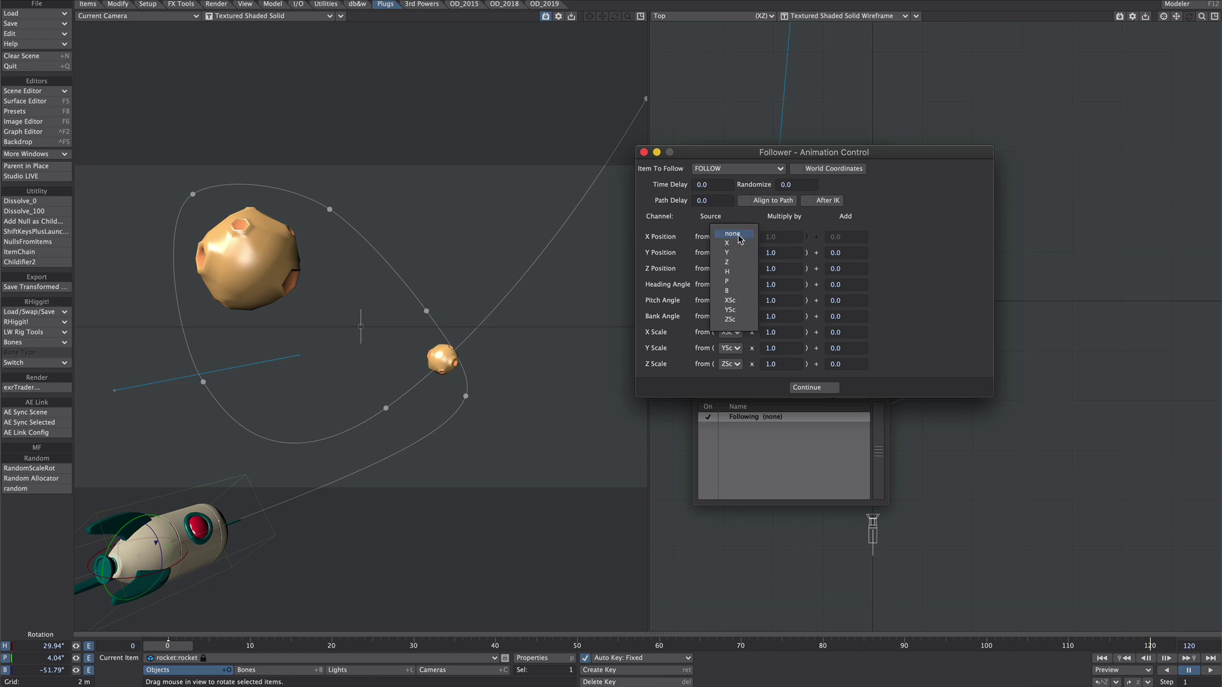
{"action": "left_click", "coordinate": [733, 234]}
{"action": "left_click", "coordinate": [730, 284]}
{"action": "left_click", "coordinate": [731, 237]}
{"action": "left_click", "coordinate": [732, 301]}
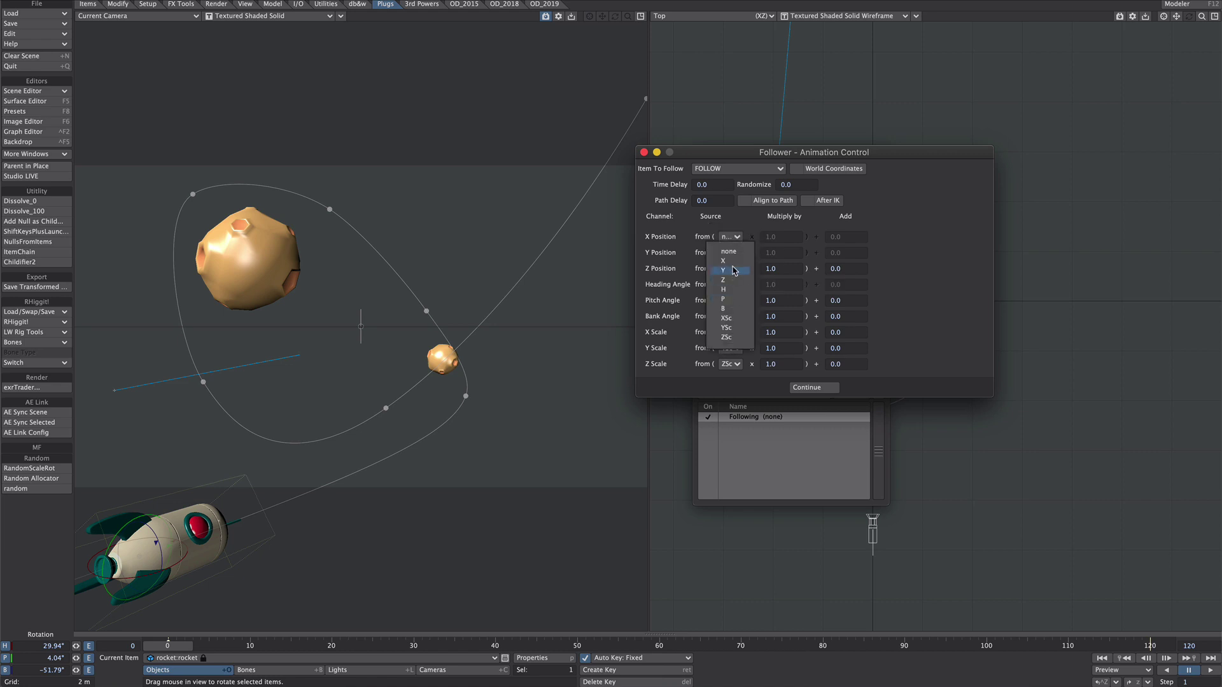
{"action": "left_click", "coordinate": [729, 253]}
{"action": "left_click", "coordinate": [730, 316]}
{"action": "left_click", "coordinate": [729, 258]}
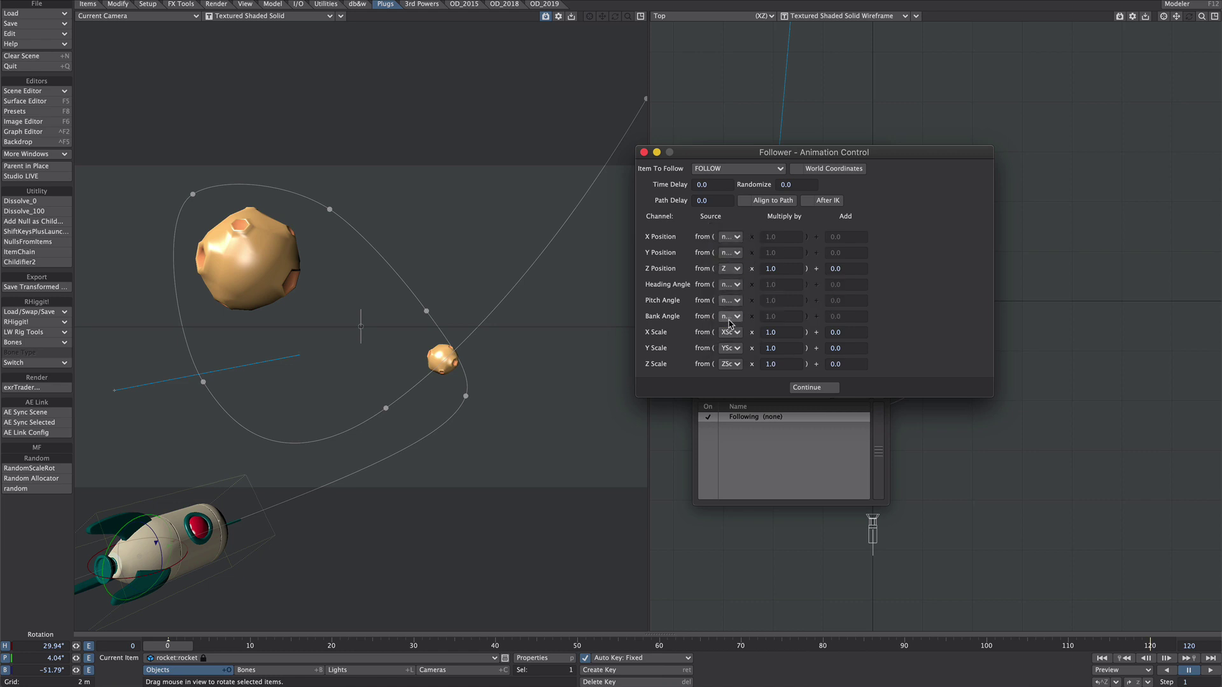
Step: Unlink the X, Y and Z Scale channels and close the Follower settings
{"action": "left_click", "coordinate": [730, 333]}
{"action": "left_click", "coordinate": [729, 265]}
{"action": "left_click", "coordinate": [729, 352]}
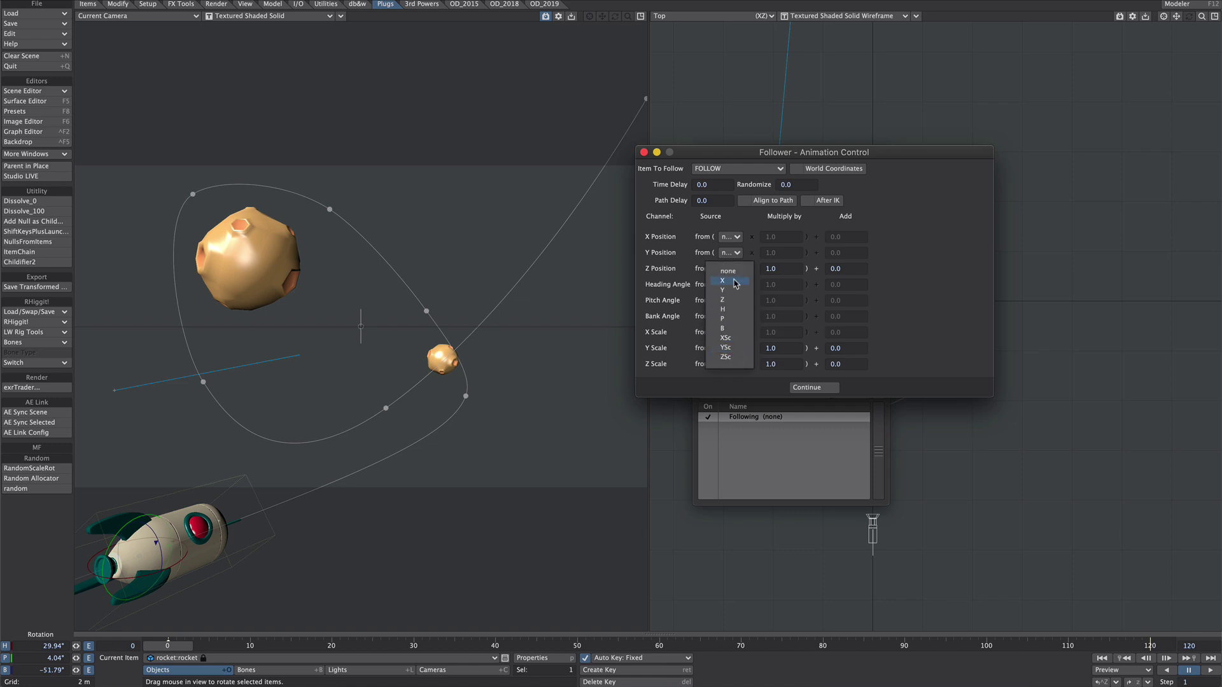
{"action": "left_click", "coordinate": [731, 274]}
{"action": "left_click", "coordinate": [730, 364]}
{"action": "left_click", "coordinate": [730, 274]}
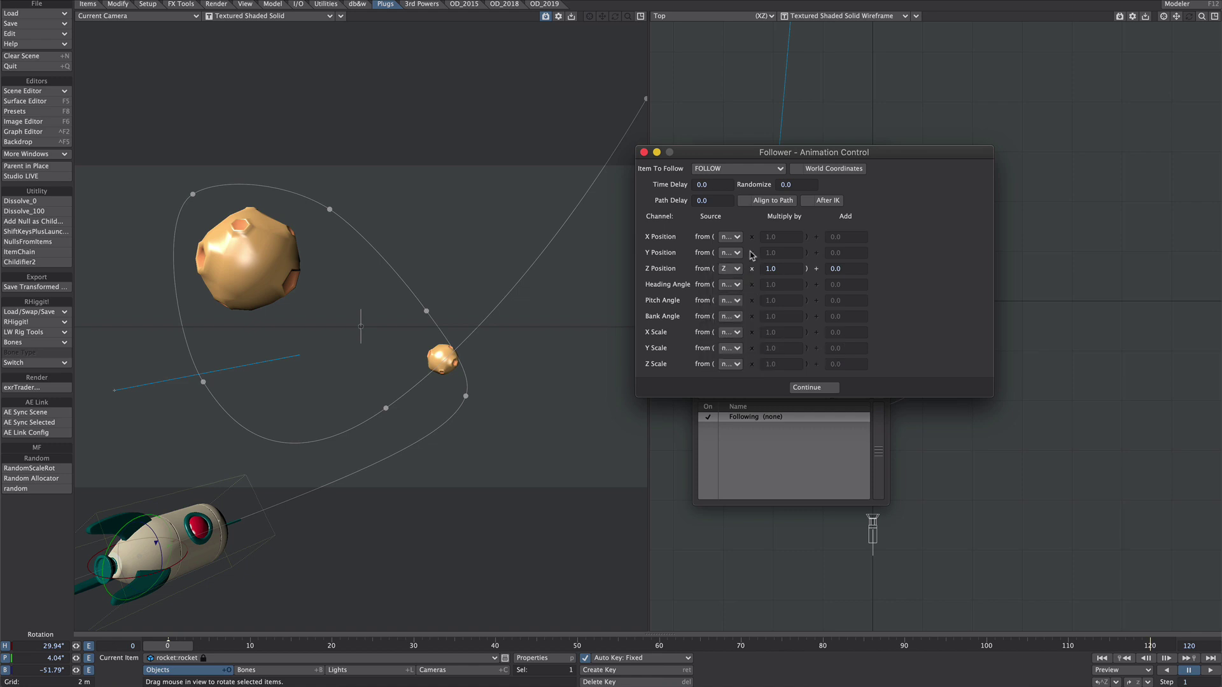
{"action": "left_click", "coordinate": [806, 387]}
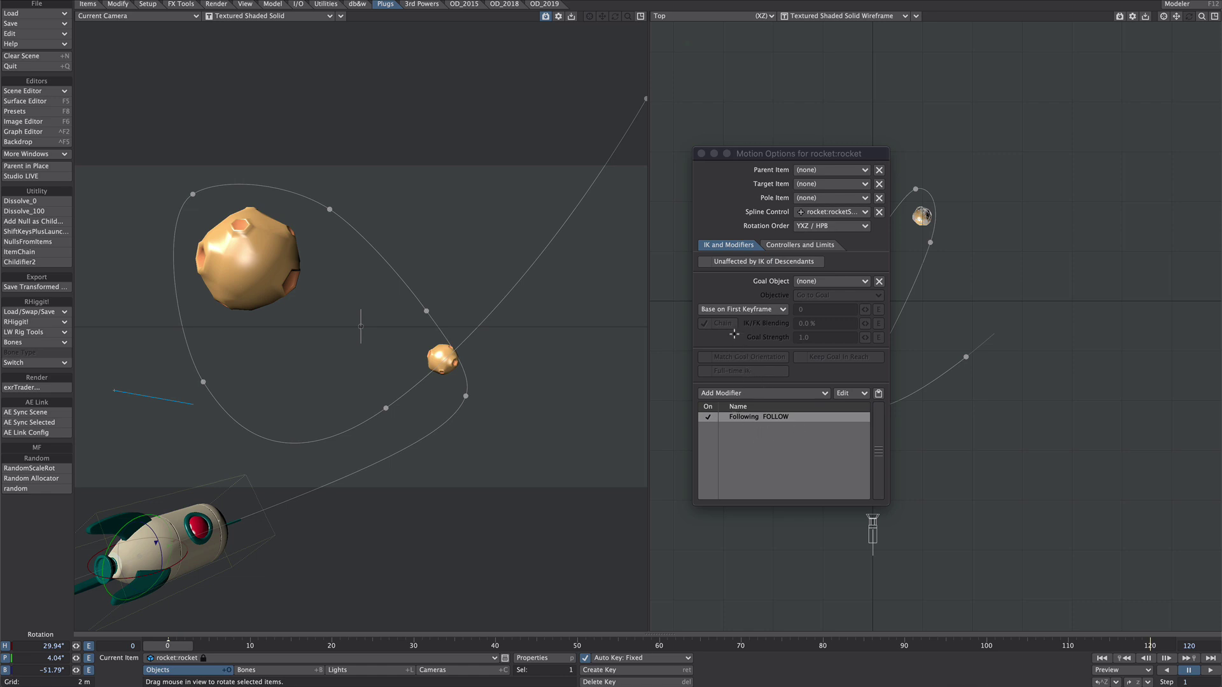
Step: Run Mot-ify Delete Motion Keys to remove the rocket's keys after frame 0
{"action": "left_click", "coordinate": [703, 286], "text": "ctrl+shift"}
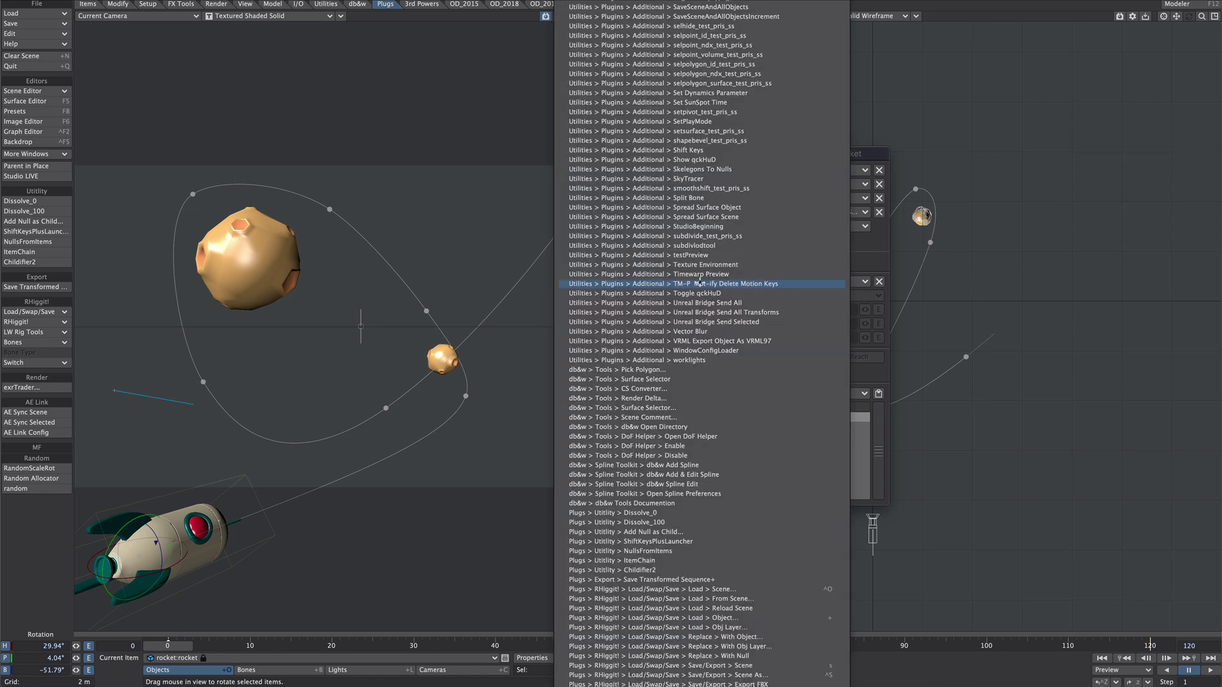
{"action": "left_click", "coordinate": [758, 287]}
{"action": "left_click", "coordinate": [811, 203]}
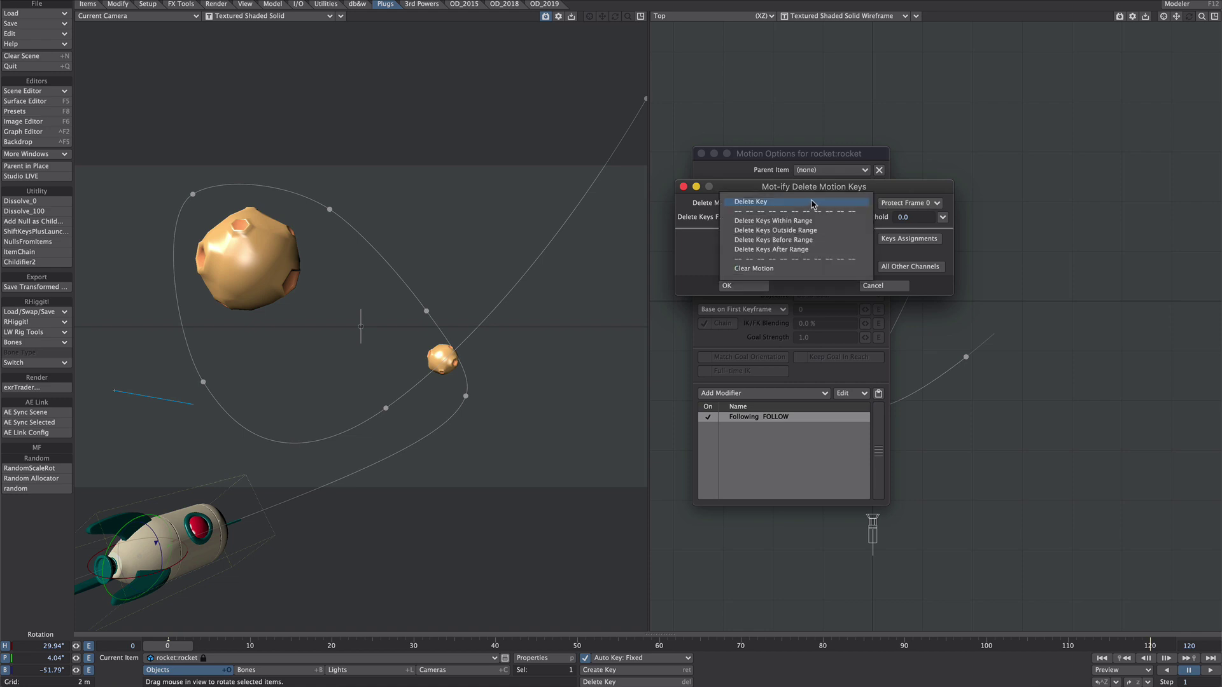
{"action": "left_click", "coordinate": [773, 250]}
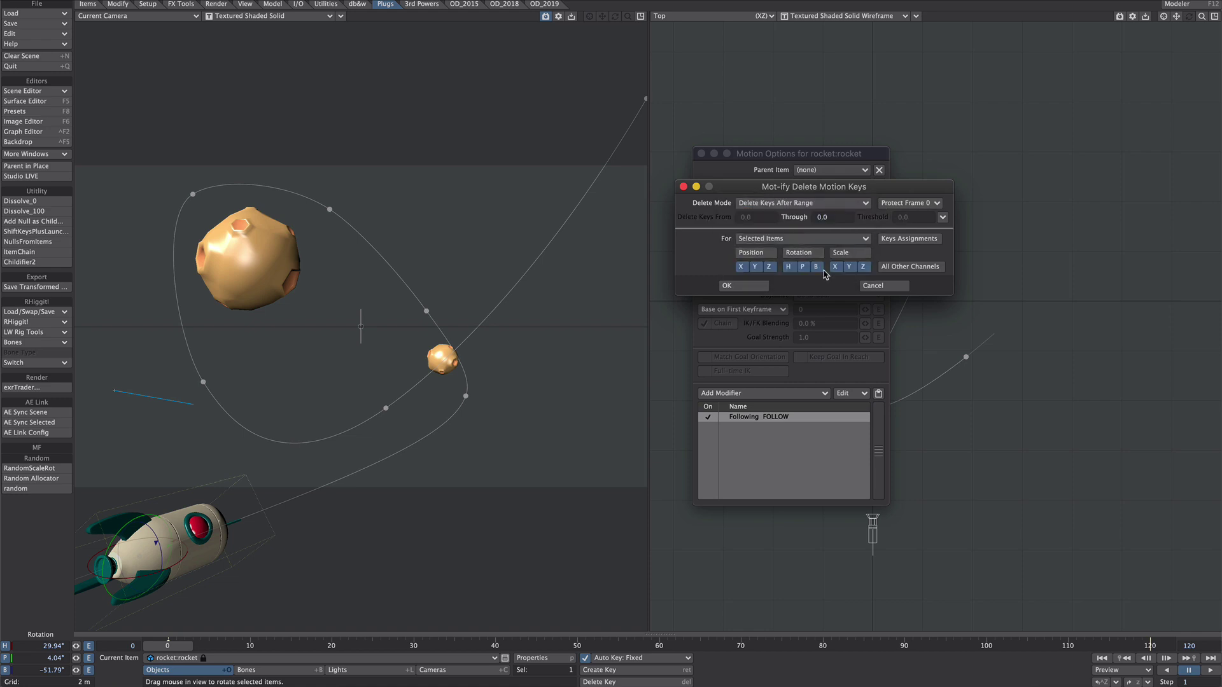
{"action": "left_click", "coordinate": [748, 288]}
Step: Close the rocket's Motion Options, reopen them to check, and close them again
{"action": "left_click", "coordinate": [702, 153]}
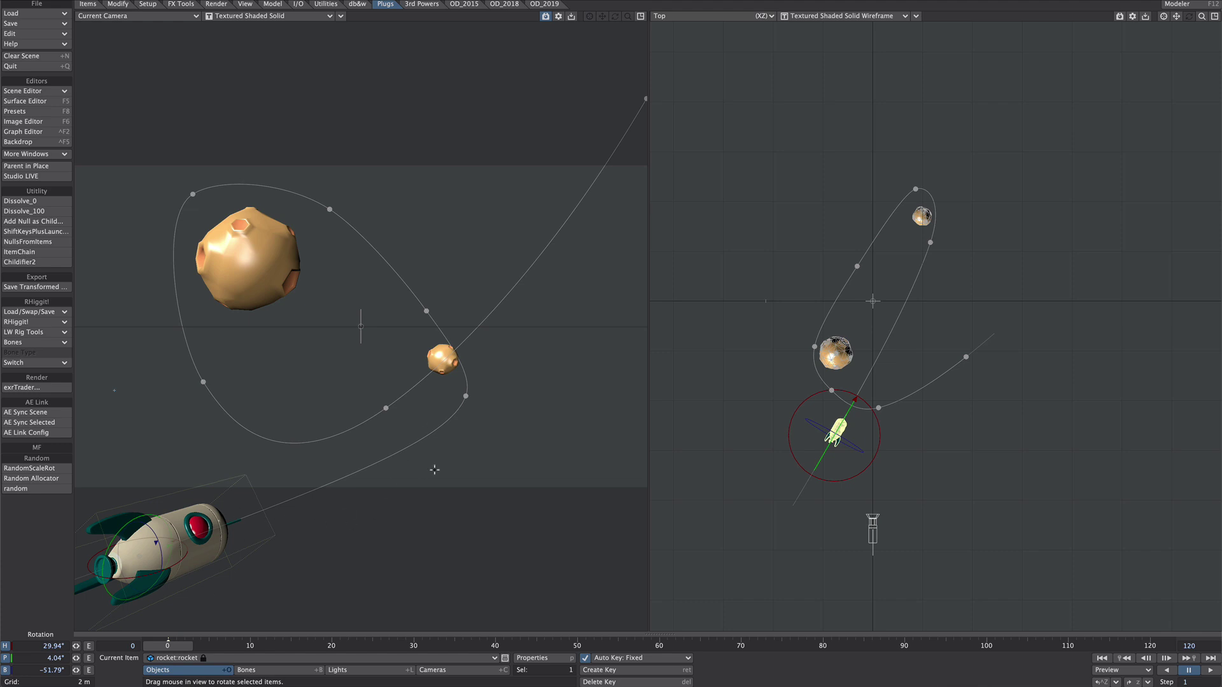
{"action": "key", "text": "m"}
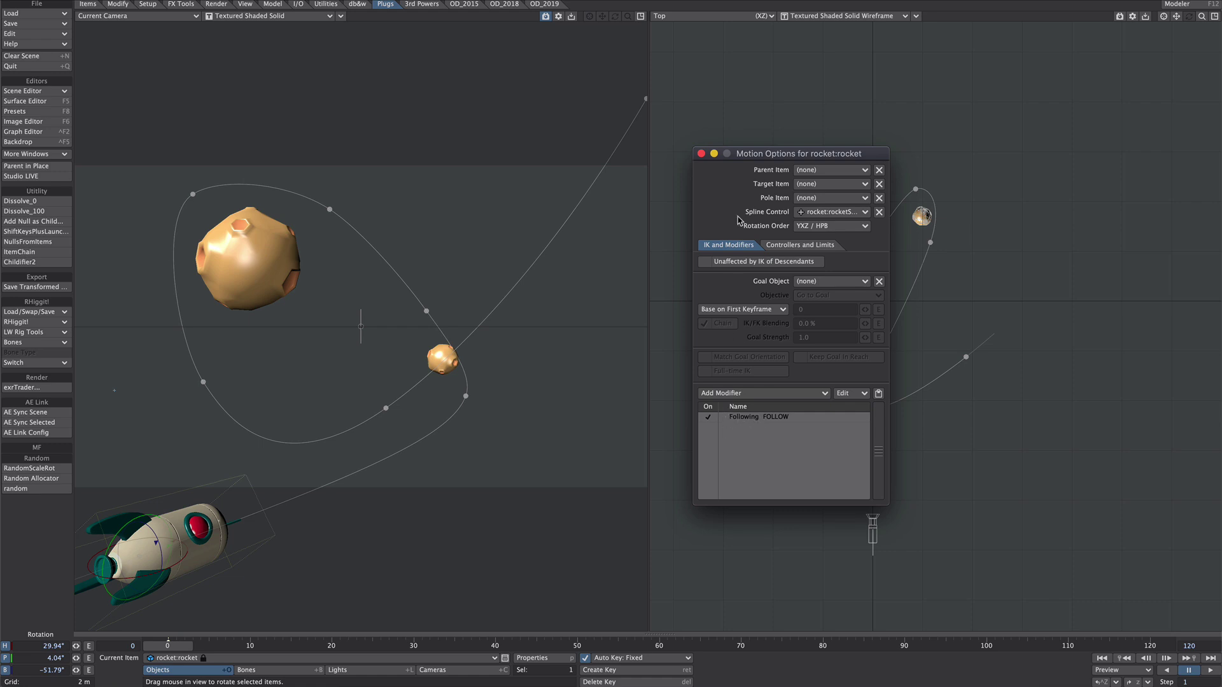
{"action": "left_click", "coordinate": [702, 154]}
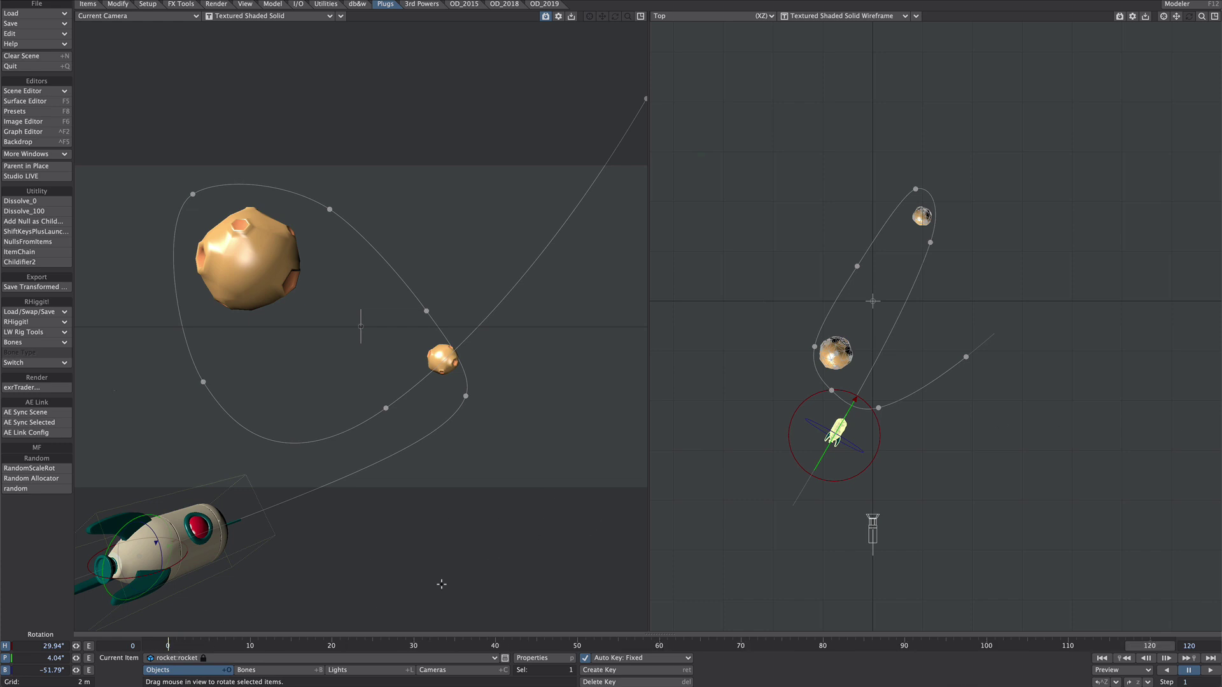
Step: Select the FOLLOW null and drag it along Z, pulling the rocket along its spline
{"action": "left_click", "coordinate": [191, 658]}
{"action": "left_click", "coordinate": [248, 655]}
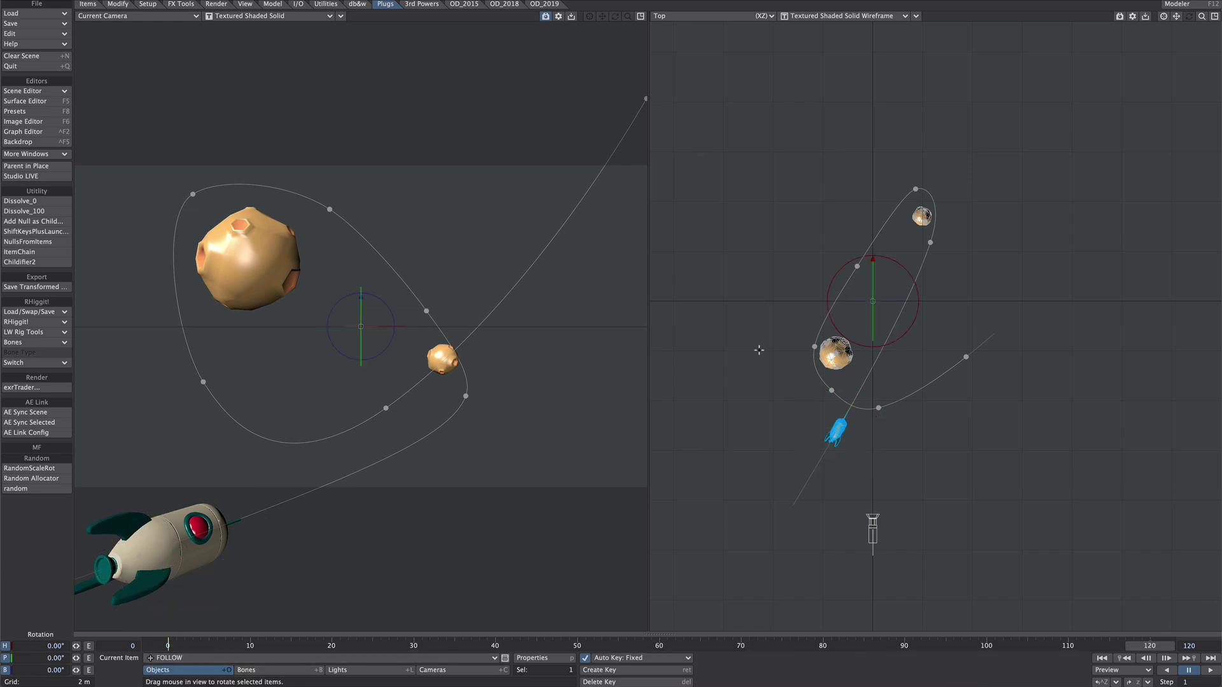
{"action": "scroll", "coordinate": [885, 300], "scroll_direction": "down", "scroll_amount": 2}
{"action": "key", "text": "t"}
{"action": "left_click_drag", "start_coordinate": [832, 423], "coordinate": [832, 20]}
{"action": "scroll", "coordinate": [863, 99], "scroll_direction": "down", "scroll_amount": 1}
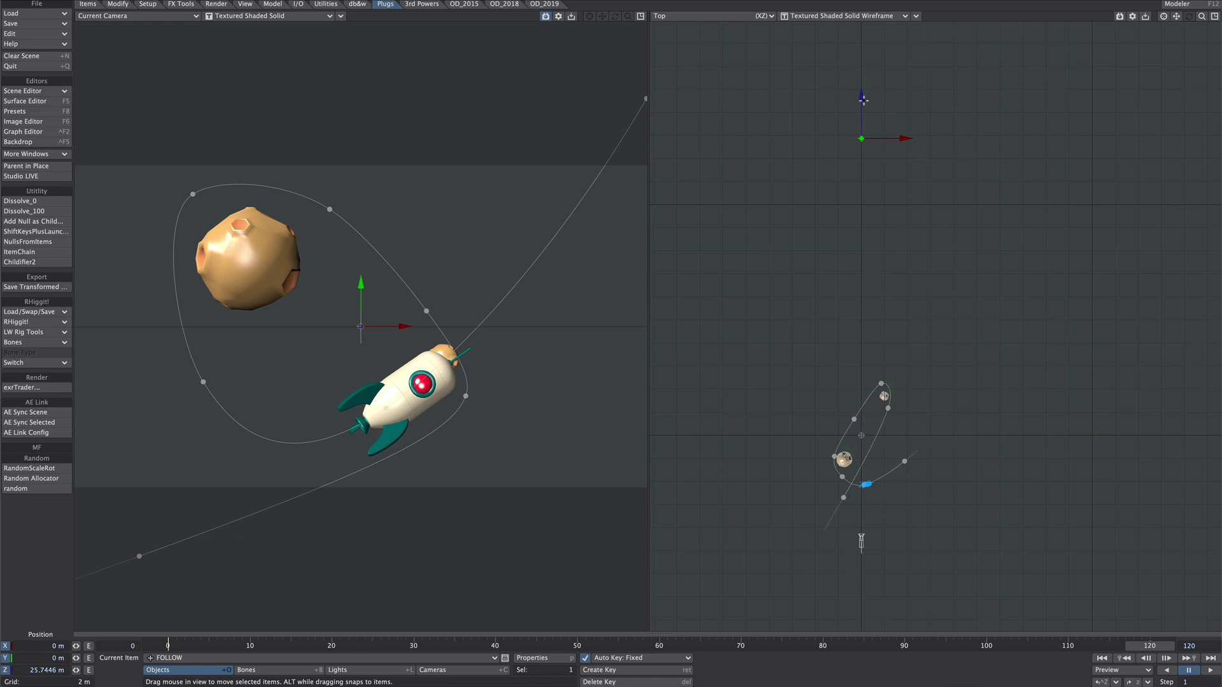
{"action": "left_click_drag", "start_coordinate": [864, 91], "coordinate": [863, 29]}
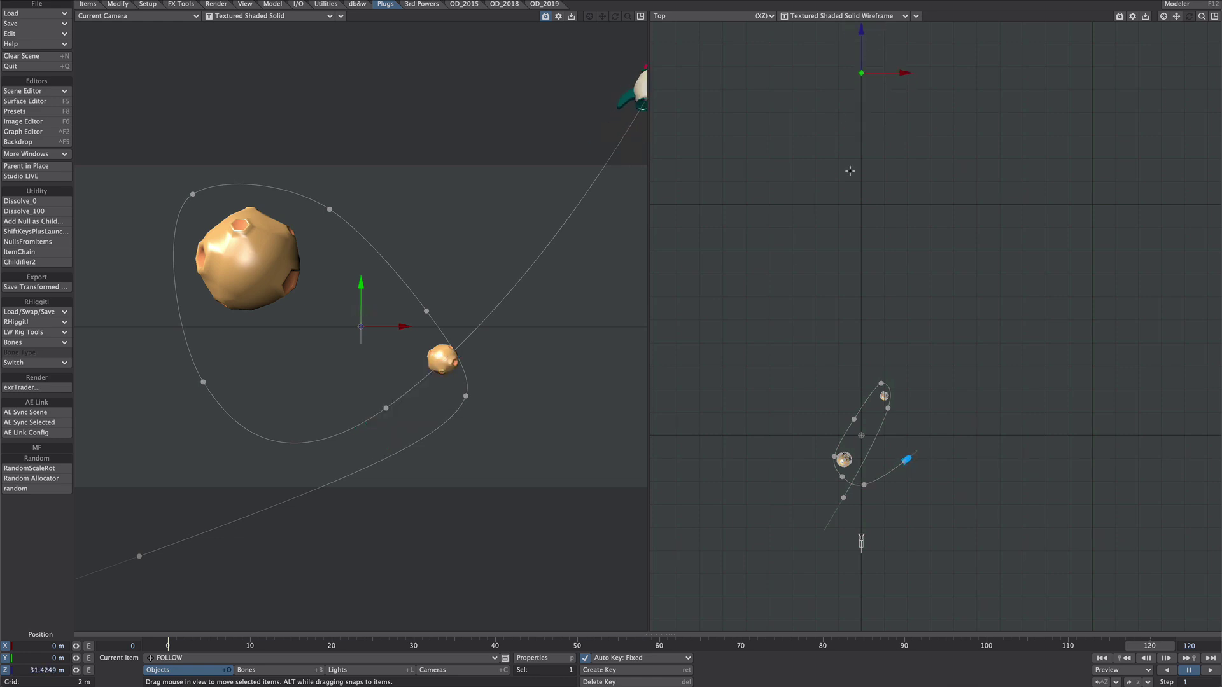
Step: Reset FOLLOW's Z position to 0 m and set Auto Key to Modified
{"action": "left_click", "coordinate": [38, 670]}
{"action": "type", "text": "0"}
{"action": "key", "text": "Return"}
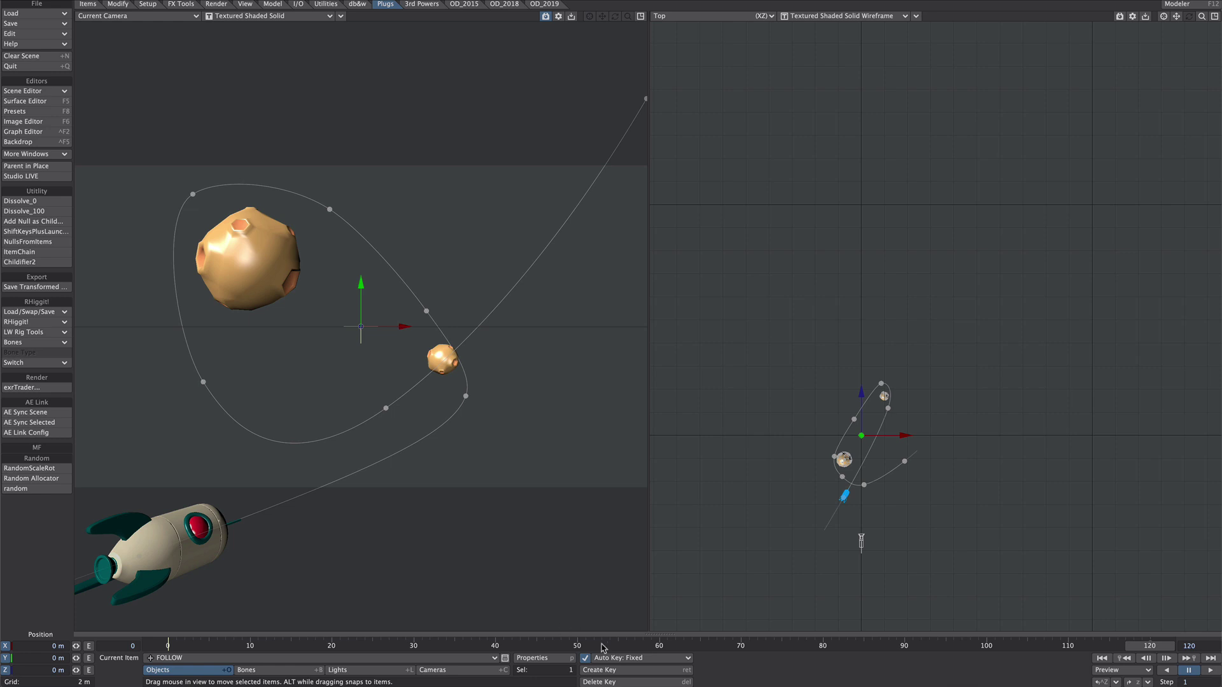
{"action": "left_click", "coordinate": [614, 658]}
{"action": "left_click", "coordinate": [620, 630]}
Step: Drag FOLLOW up along Z to 37.37 m, then return to the first frame
{"action": "left_click_drag", "start_coordinate": [862, 394], "coordinate": [861, 39]}
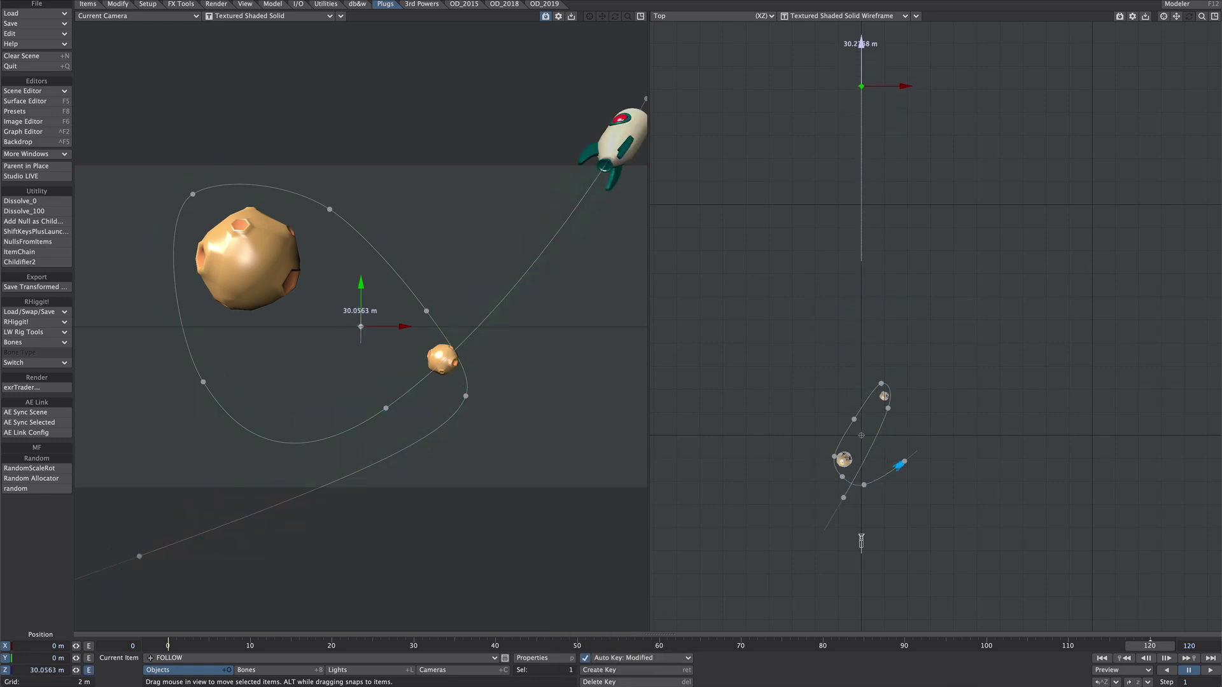
{"action": "scroll", "coordinate": [915, 410], "scroll_direction": "down", "scroll_amount": 1}
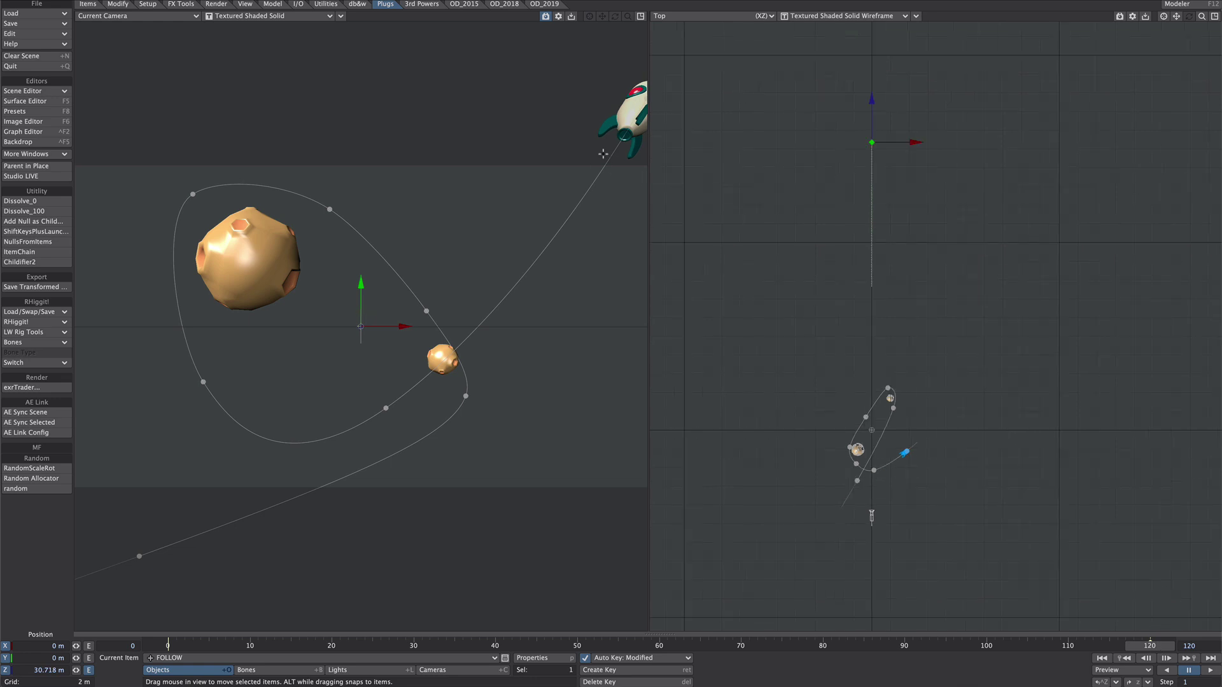
{"action": "left_click_drag", "start_coordinate": [871, 102], "coordinate": [871, 37]}
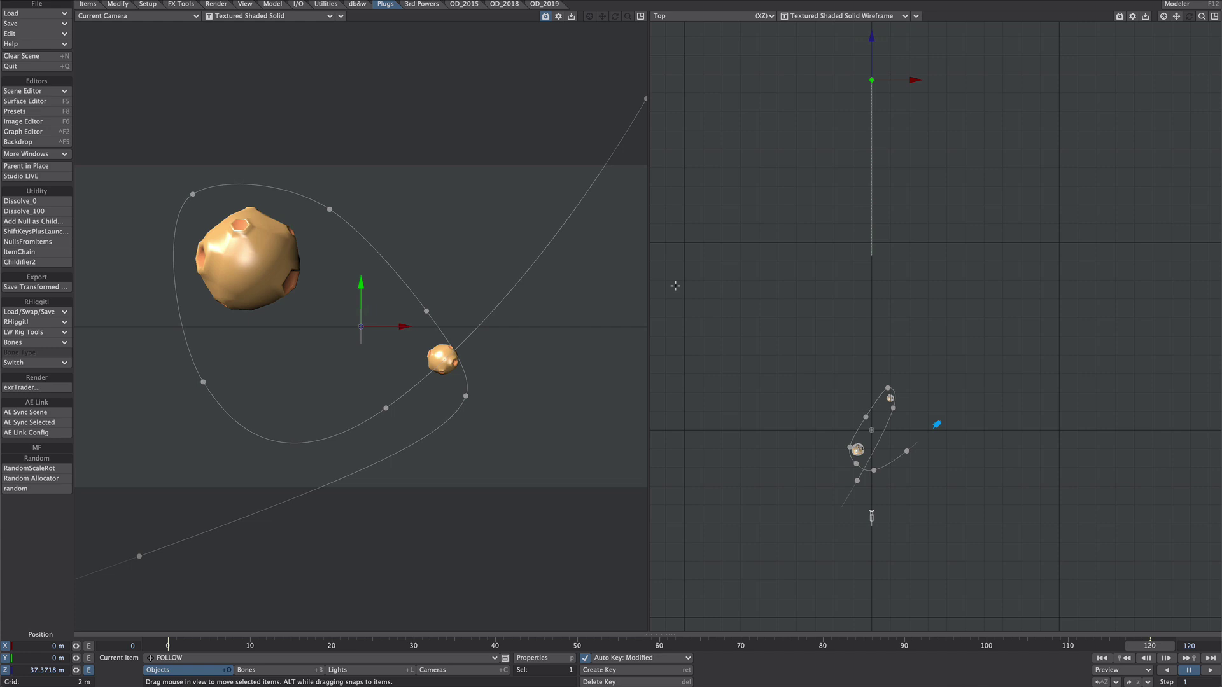
{"action": "left_click", "coordinate": [1103, 660]}
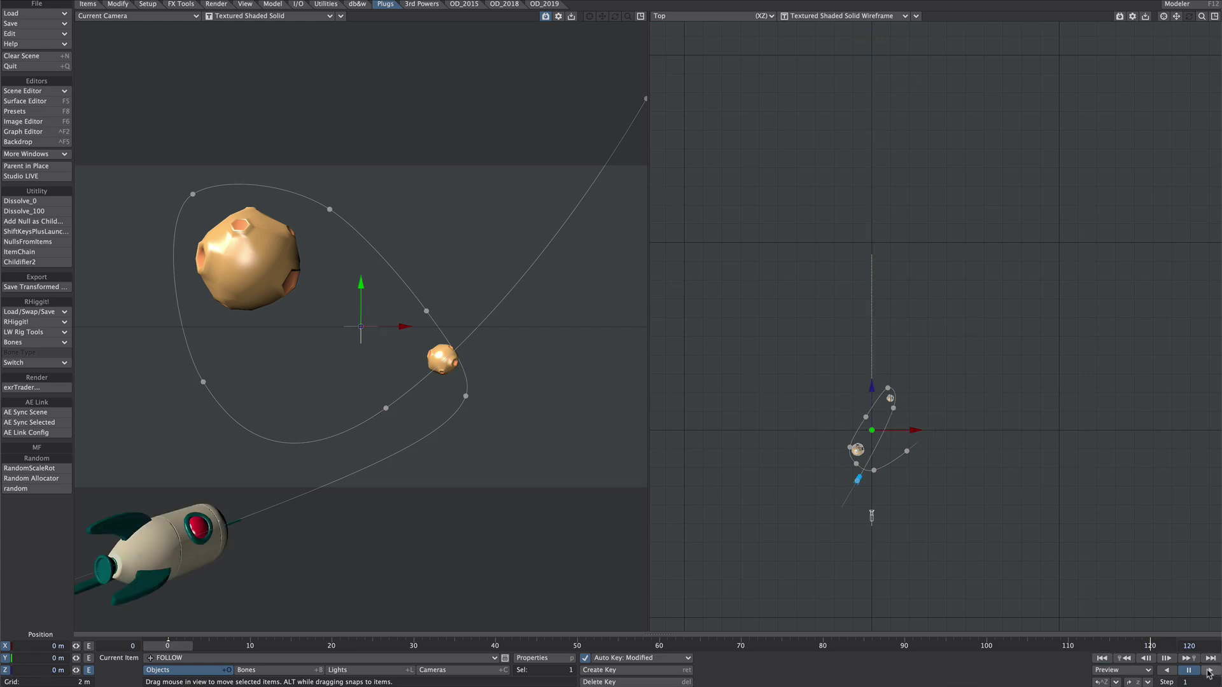
Step: Switch the right view to perspective and open rocketSplineRoot's Object Properties
{"action": "key", "text": "5"}
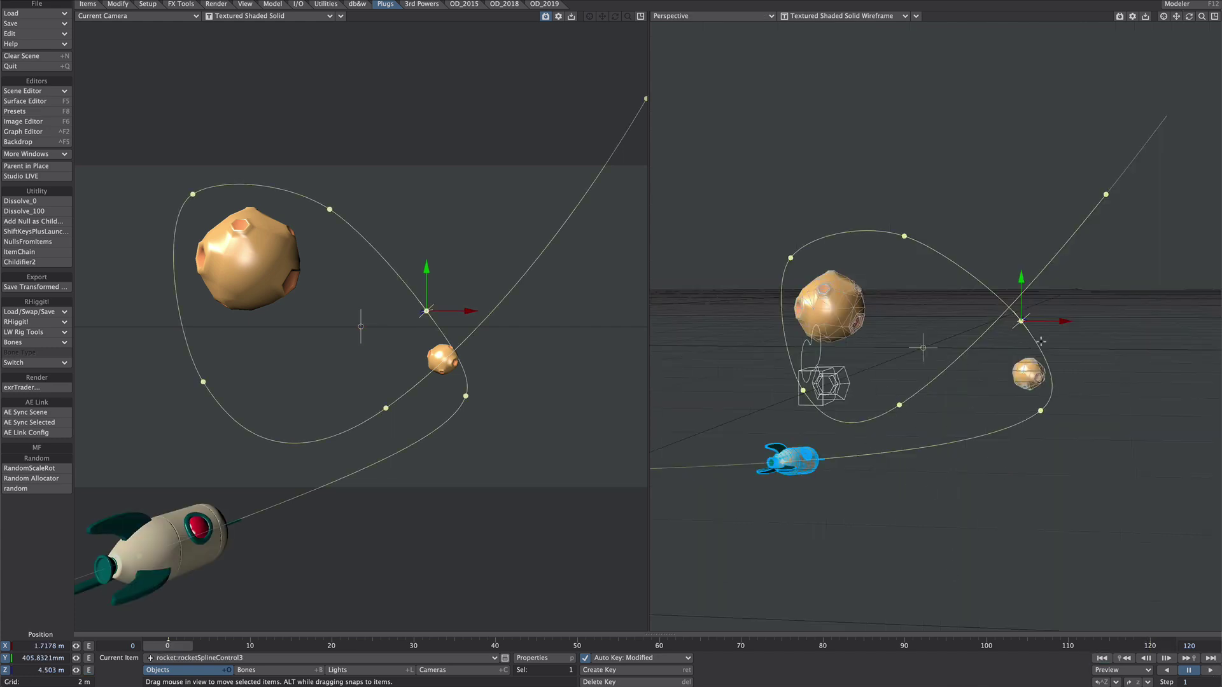
{"action": "key", "text": "ctrl+F1"}
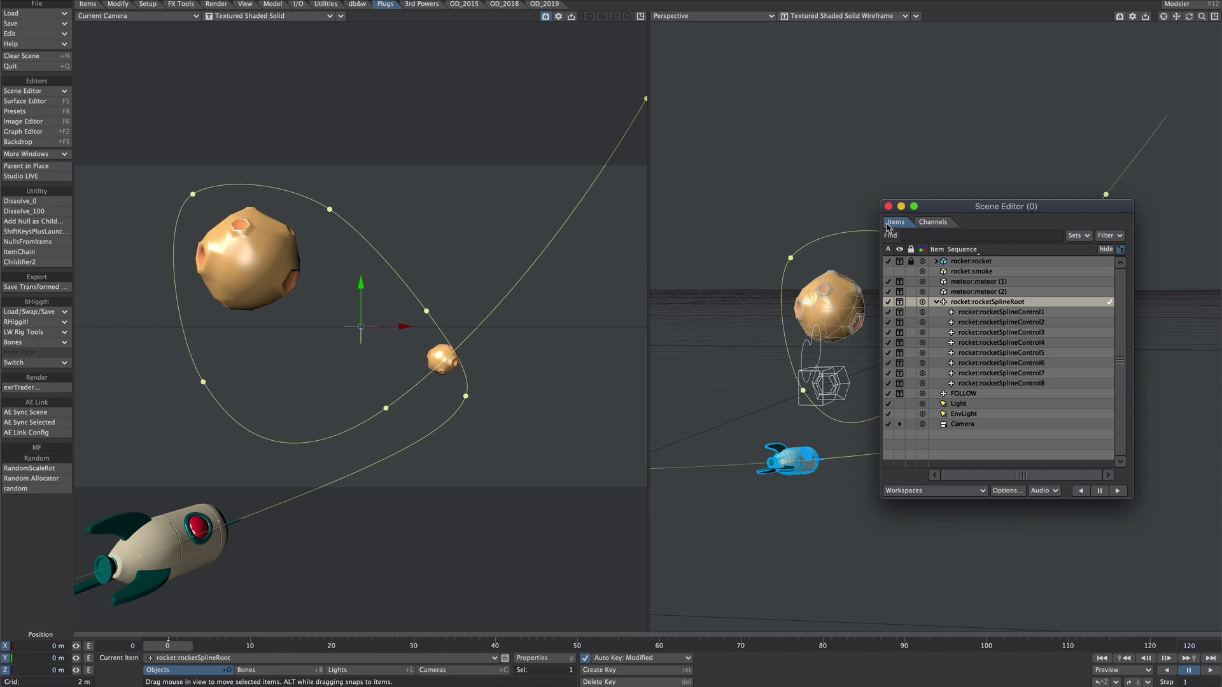
{"action": "left_click", "coordinate": [888, 206]}
{"action": "key", "text": "p"}
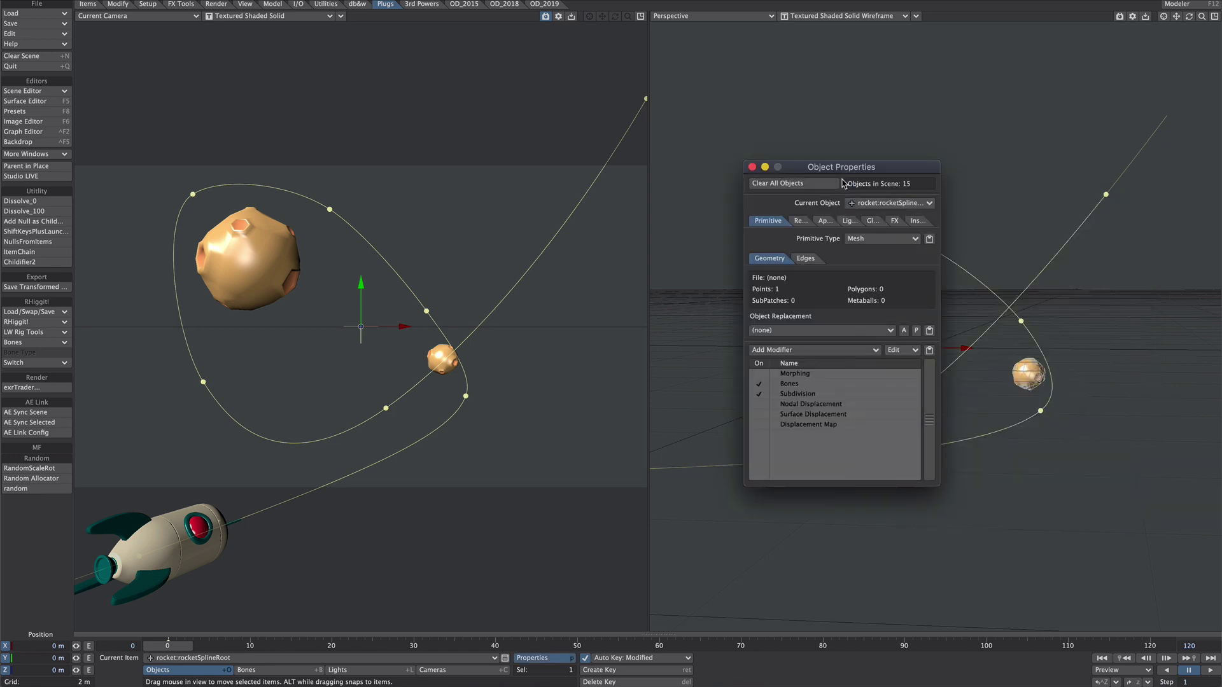
Step: Add an Instance Generator on the spline root that instances rocket:smoke
{"action": "left_click", "coordinate": [917, 222]}
{"action": "left_click", "coordinate": [791, 236]}
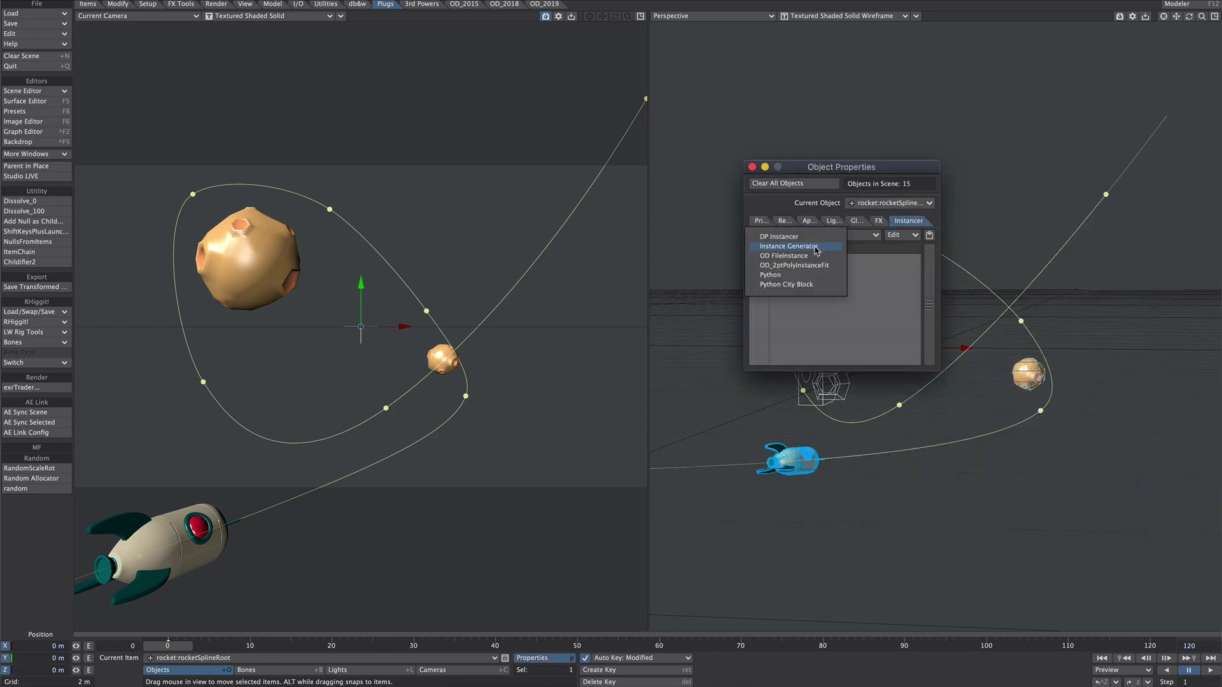
{"action": "left_click", "coordinate": [815, 248]}
{"action": "double_click", "coordinate": [841, 262]}
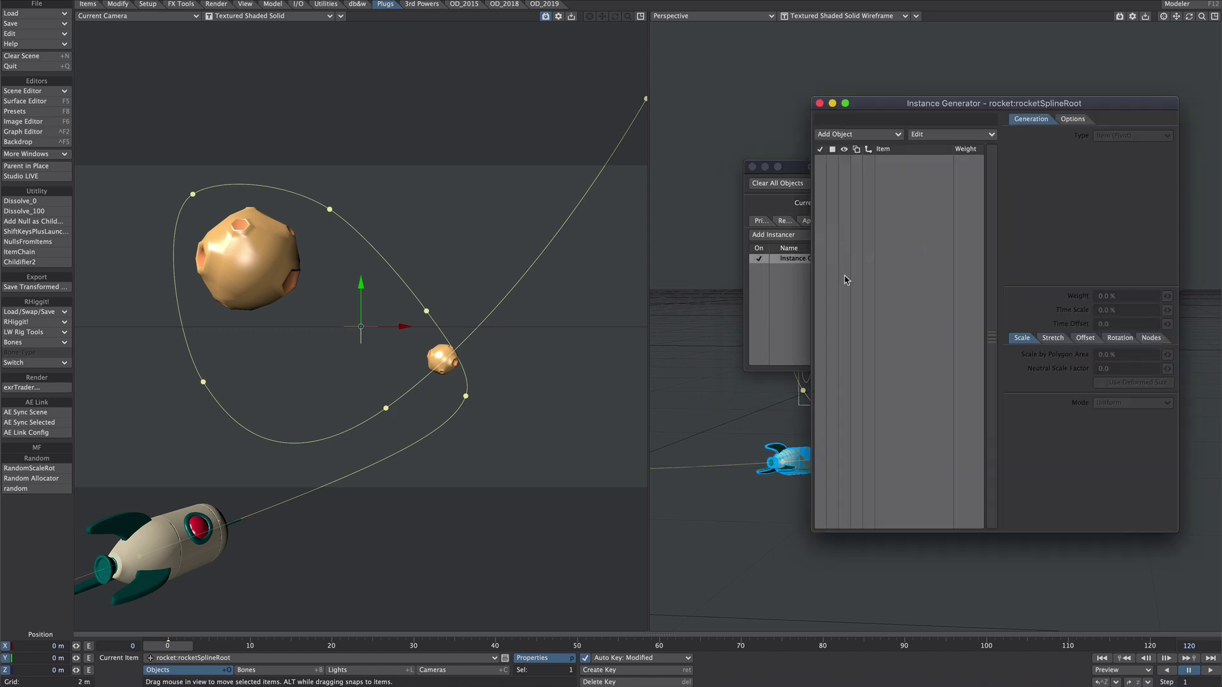
{"action": "left_click", "coordinate": [825, 135]}
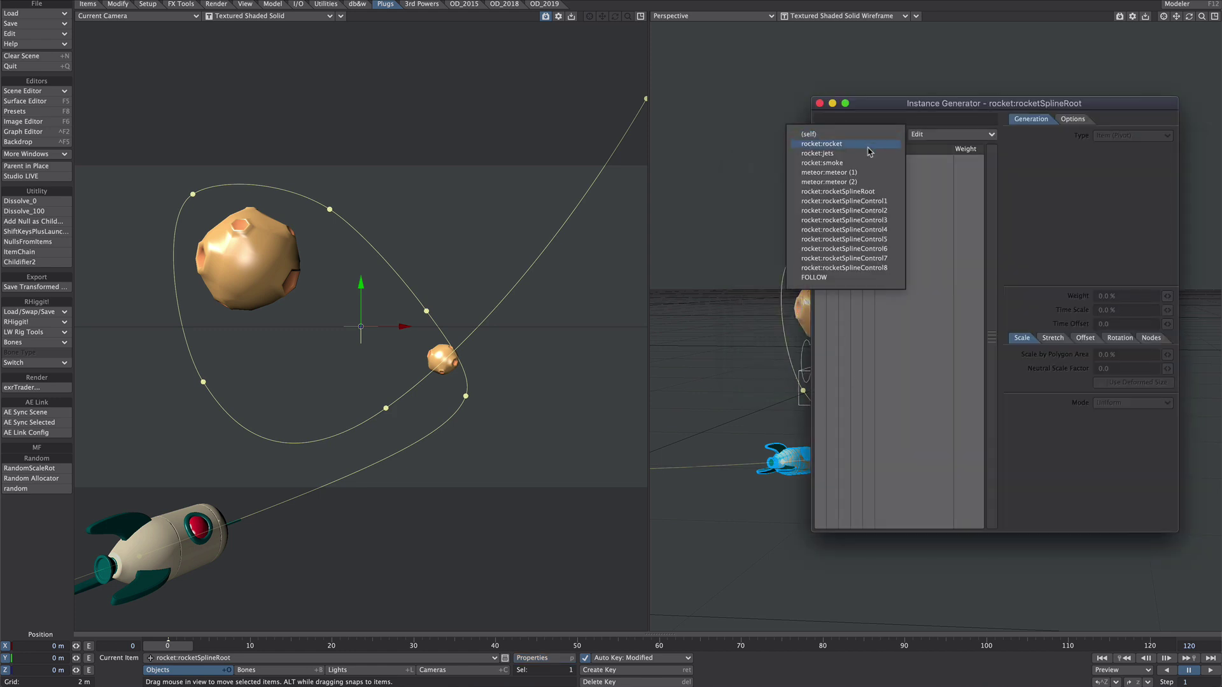
{"action": "left_click", "coordinate": [849, 163]}
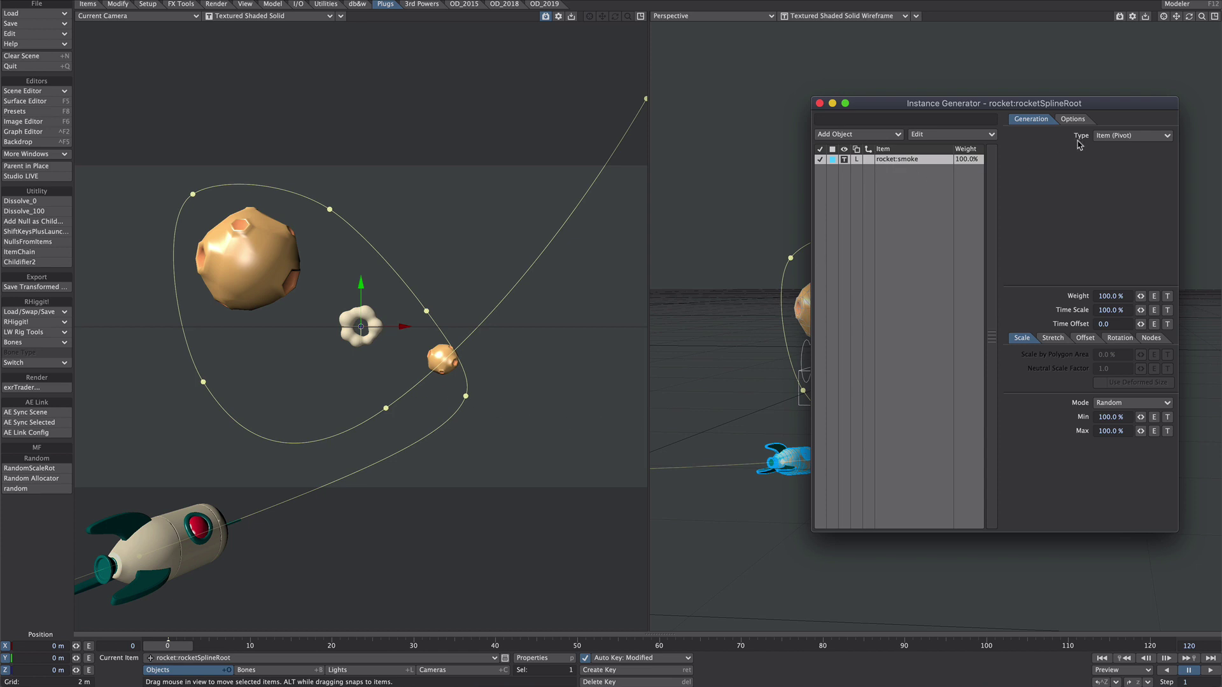
Step: Set the generator Type to Spline, enable Distribute, and lower Instances to 49
{"action": "left_click", "coordinate": [1112, 138]}
{"action": "left_click", "coordinate": [1092, 211]}
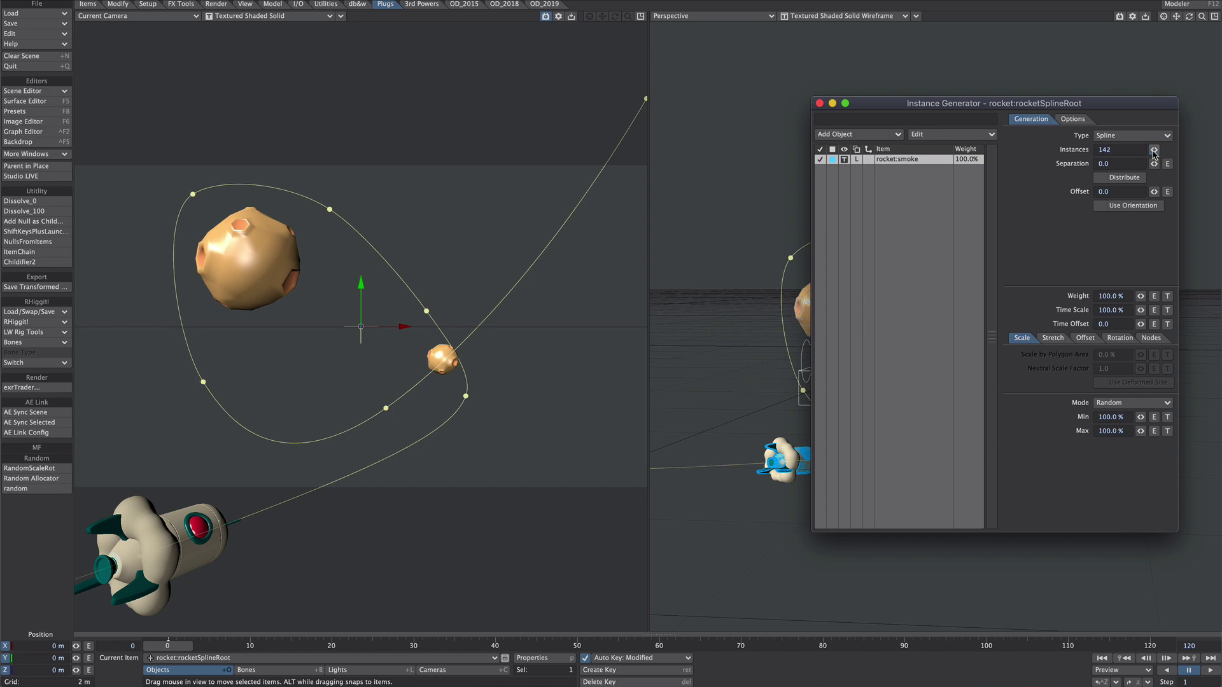
{"action": "left_click", "coordinate": [1126, 179]}
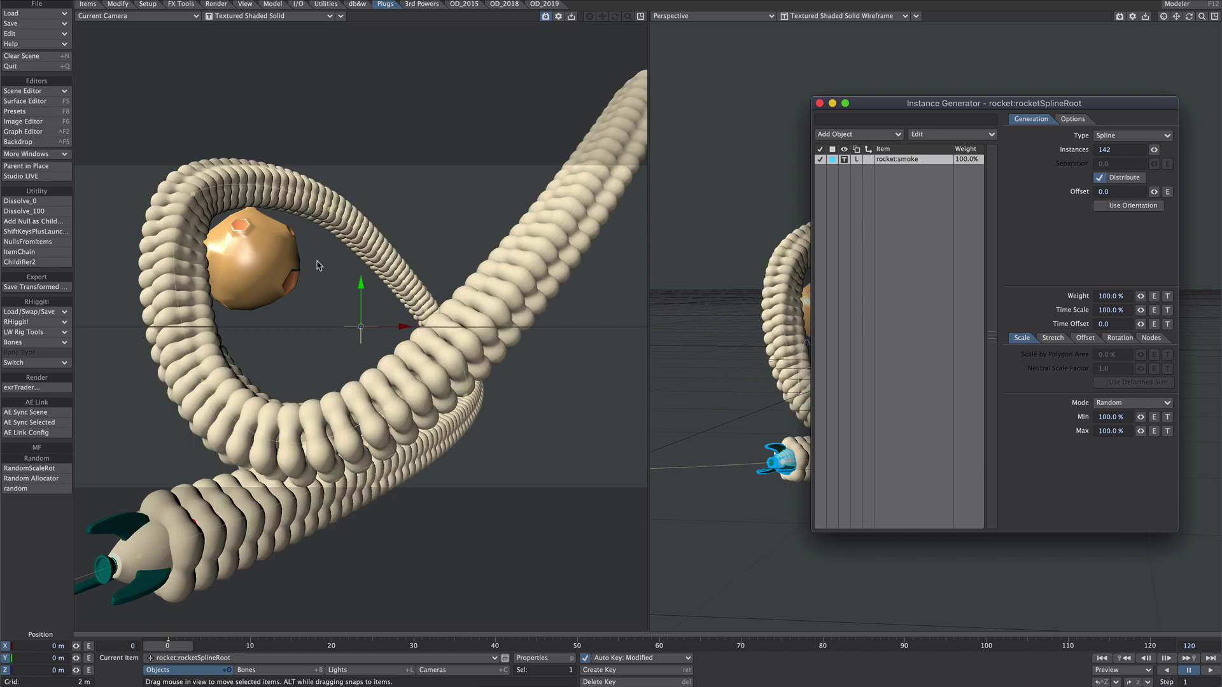
{"action": "mouse_move", "coordinate": [1153, 149]}
{"action": "left_mouse_down"}
{"action": "mouse_move", "coordinate": [1107, 152]}
{"action": "mouse_move", "coordinate": [1157, 155]}
{"action": "mouse_move", "coordinate": [1136, 153]}
{"action": "left_mouse_up"}
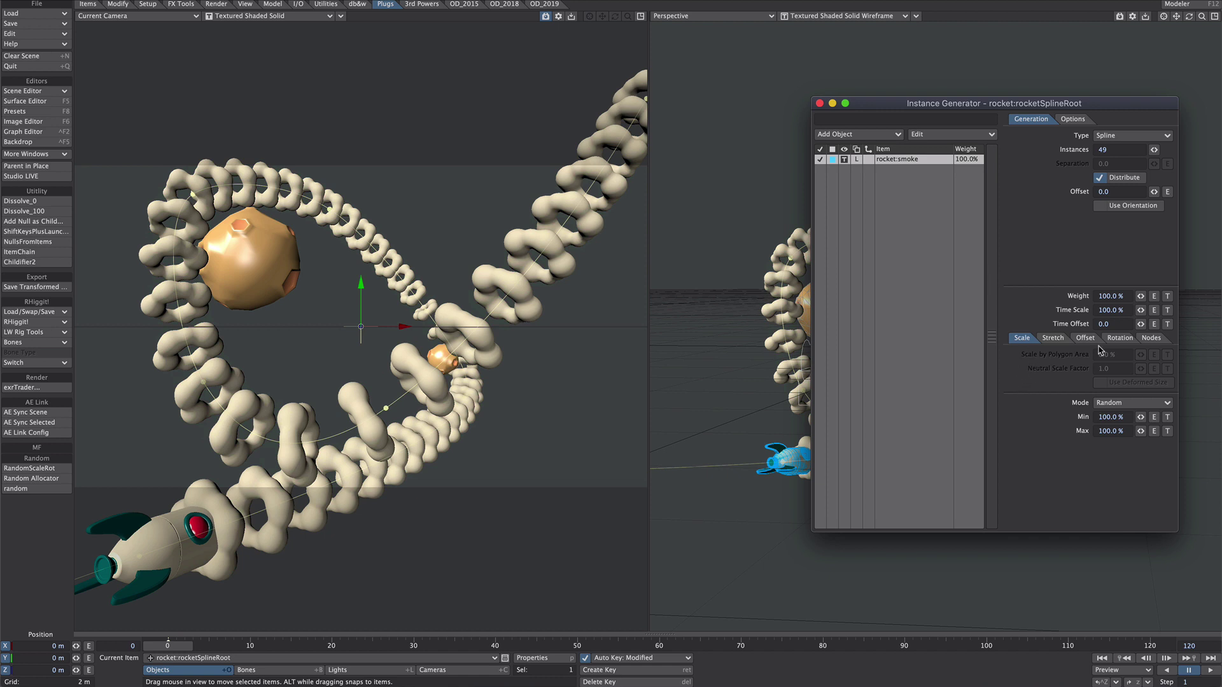
Step: Set the instances' bank rotation to Min -360° and Max 360°, then enable Use Nodes
{"action": "left_click", "coordinate": [1119, 337]}
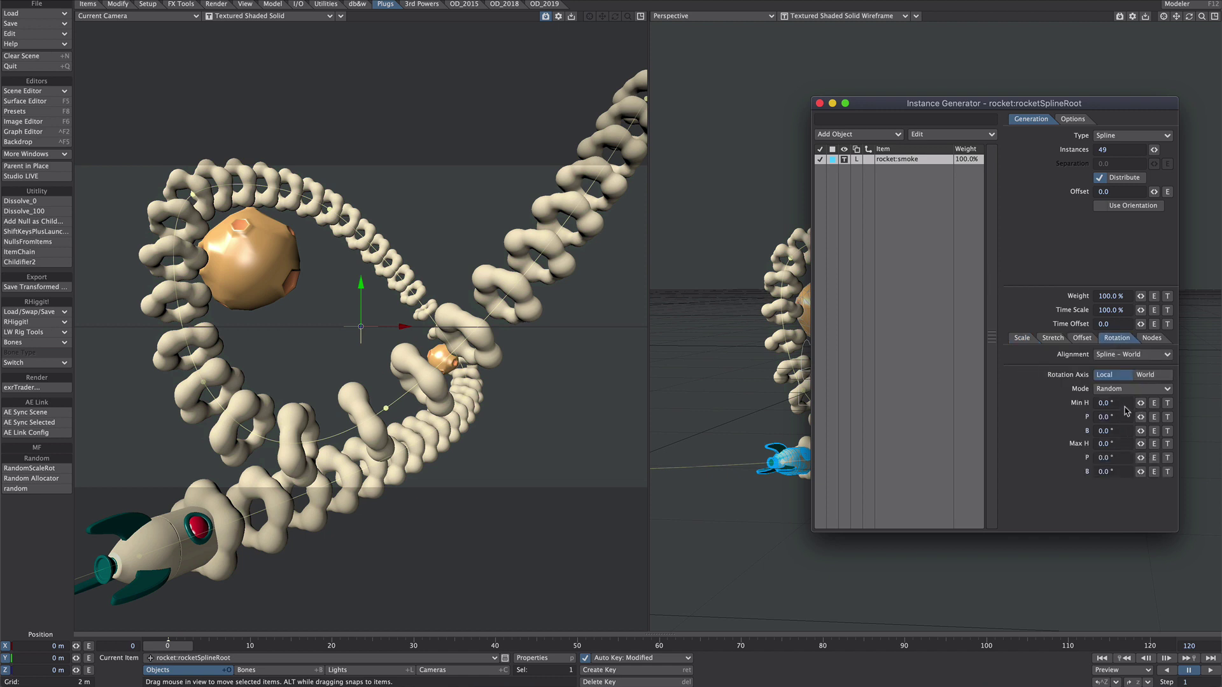
{"action": "left_click", "coordinate": [1140, 431]}
{"action": "left_click_drag", "start_coordinate": [1141, 431], "coordinate": [1116, 430]}
{"action": "left_click", "coordinate": [1116, 430]}
{"action": "type", "text": "-360"}
{"action": "key", "text": "Tab"}
{"action": "key", "text": "Tab"}
{"action": "key", "text": "Tab"}
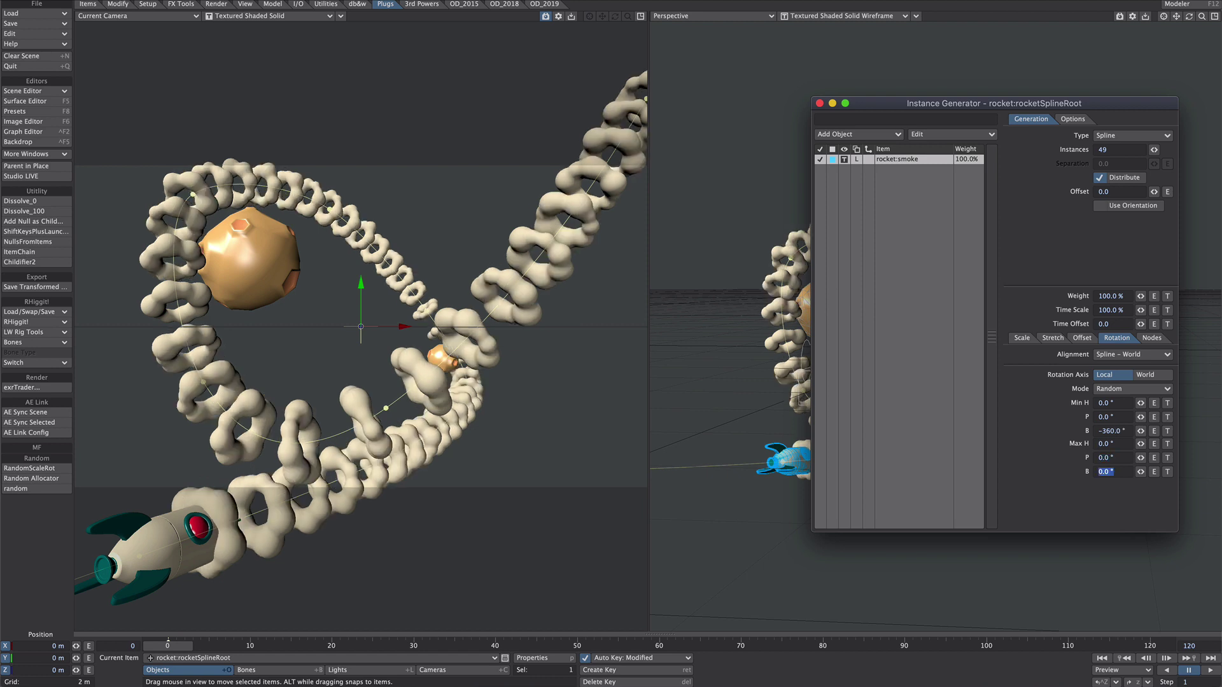
{"action": "type", "text": "360"}
{"action": "key", "text": "Return"}
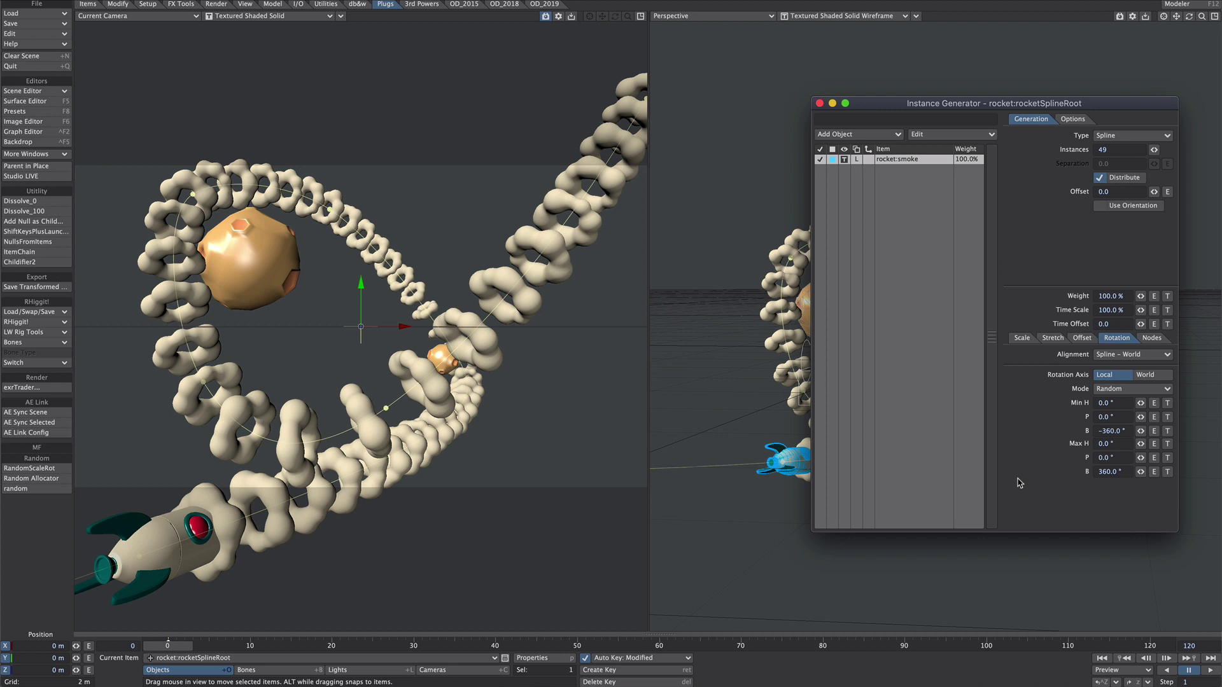
{"action": "left_click", "coordinate": [1150, 338]}
{"action": "left_click", "coordinate": [1014, 355]}
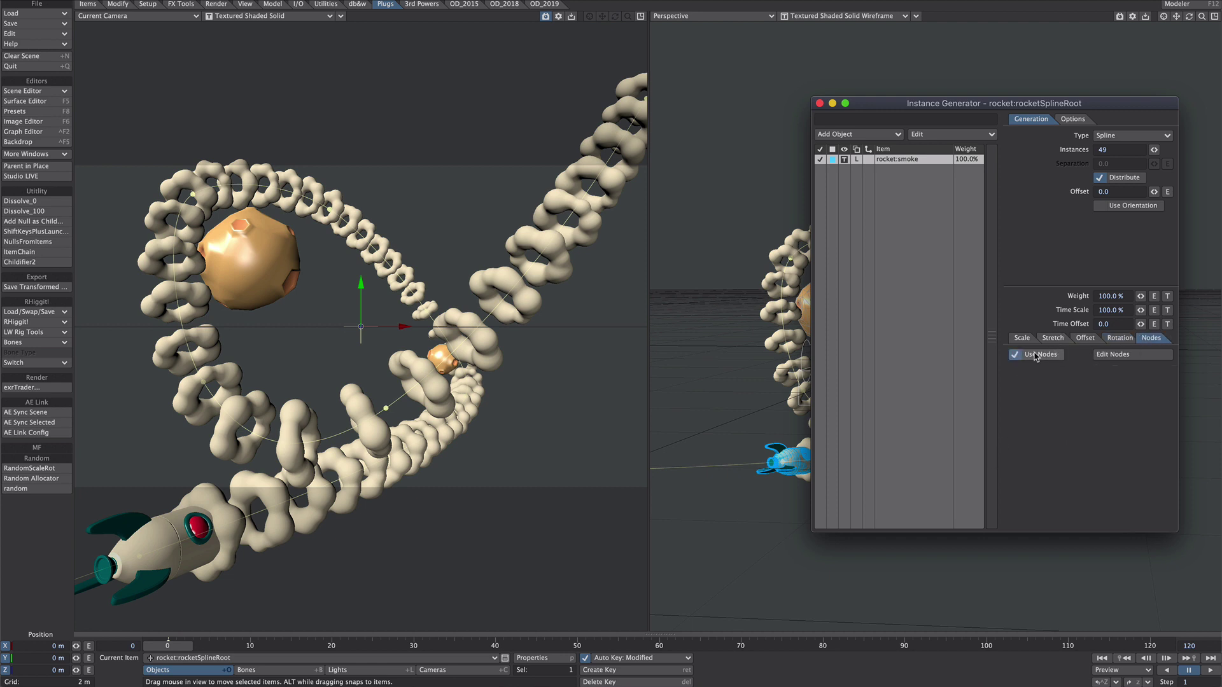
Step: Open the Instance Generator node editor and raise the smoke instances to 101
{"action": "left_click", "coordinate": [1116, 355]}
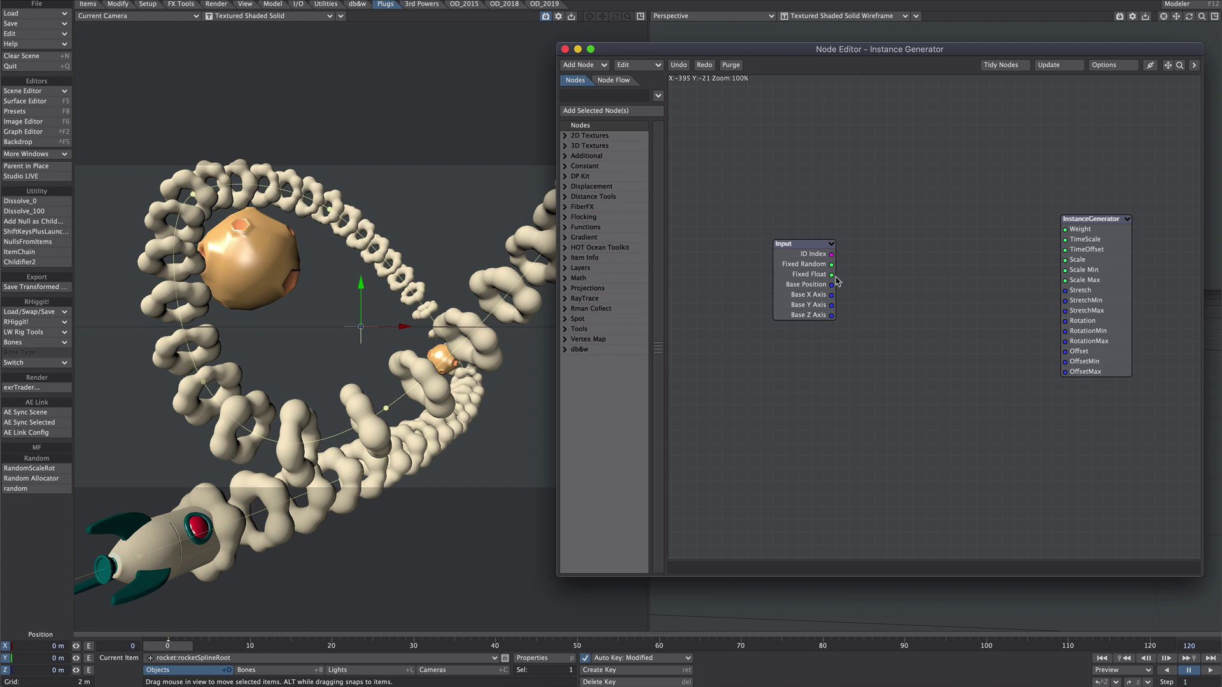
{"action": "mouse_move", "coordinate": [831, 278]}
{"action": "left_mouse_down"}
{"action": "mouse_move", "coordinate": [859, 274]}
{"action": "mouse_move", "coordinate": [831, 280]}
{"action": "left_mouse_up"}
{"action": "left_click_drag", "start_coordinate": [911, 51], "coordinate": [895, 215]}
{"action": "left_click", "coordinate": [1029, 155]}
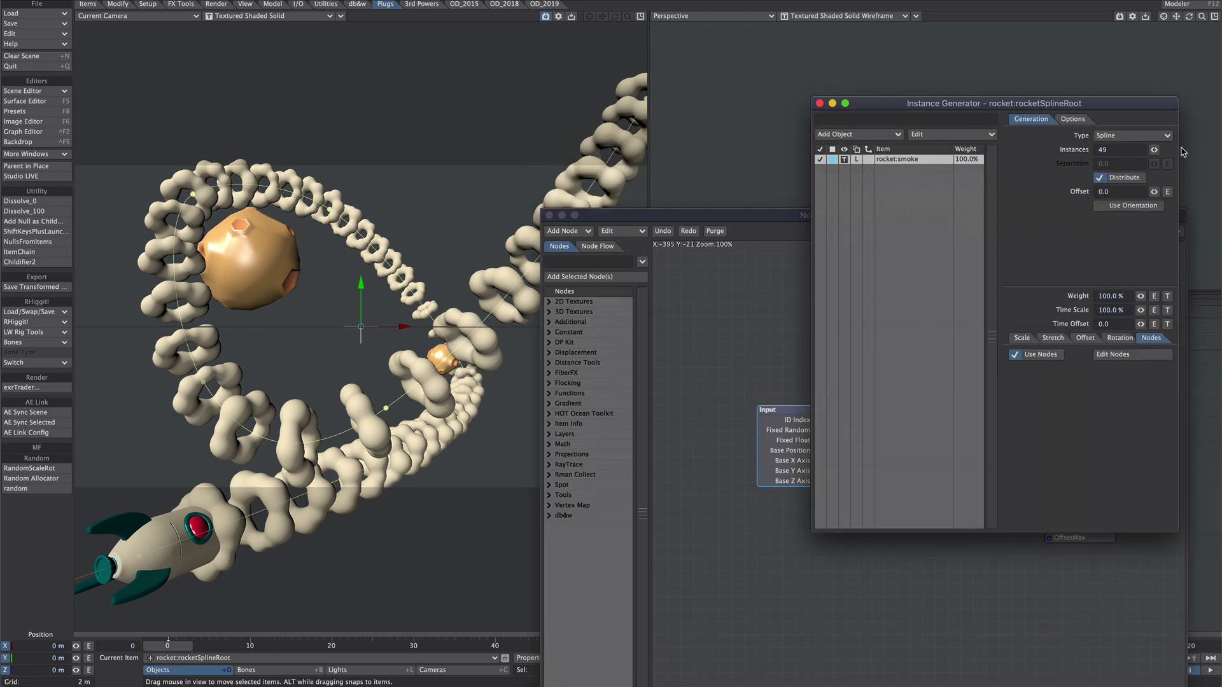
{"action": "left_click_drag", "start_coordinate": [1153, 149], "coordinate": [1193, 150]}
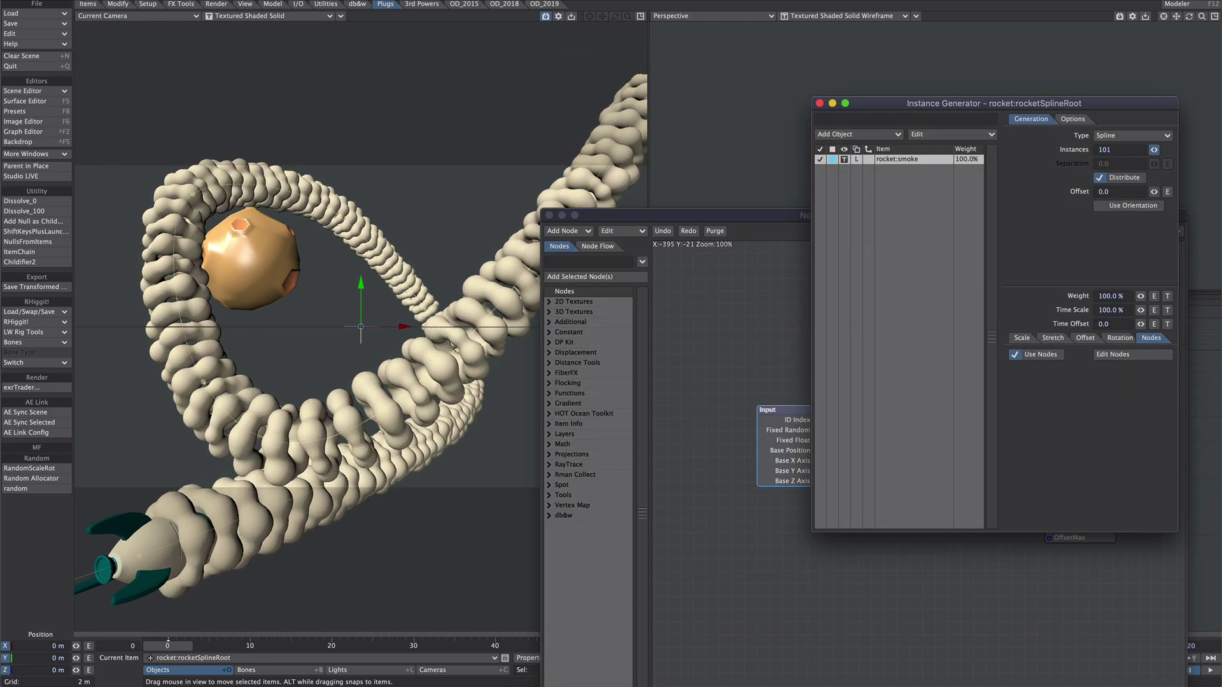
Step: Add a Gradient node via the 'grad' search and wire Input's Fixed Float into it
{"action": "left_click", "coordinate": [768, 335]}
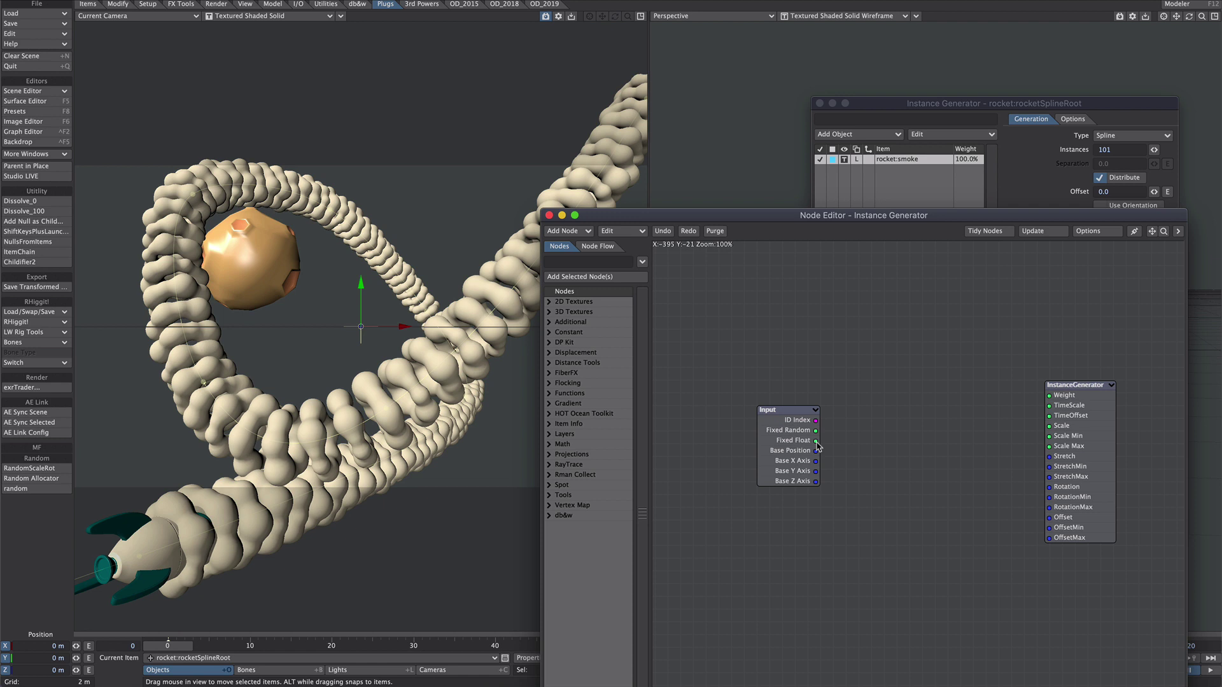
{"action": "left_click_drag", "start_coordinate": [808, 214], "coordinate": [814, 69]}
{"action": "left_click", "coordinate": [570, 117]}
{"action": "type", "text": "grad"}
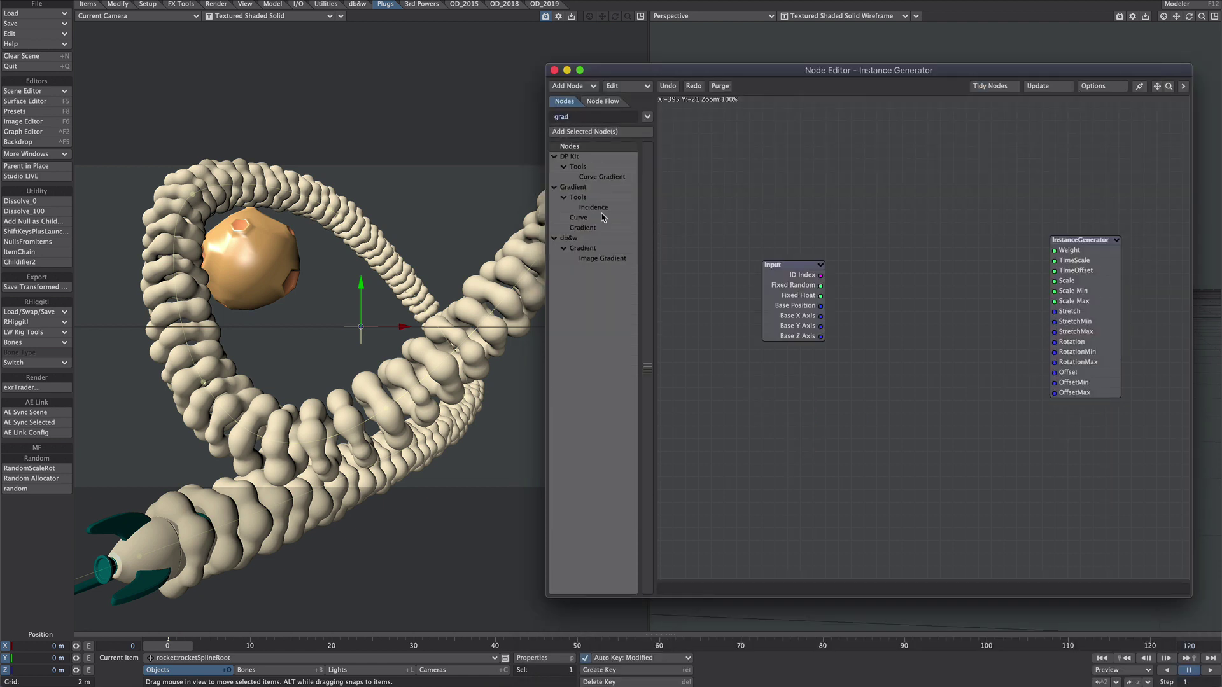
{"action": "double_click", "coordinate": [593, 229]}
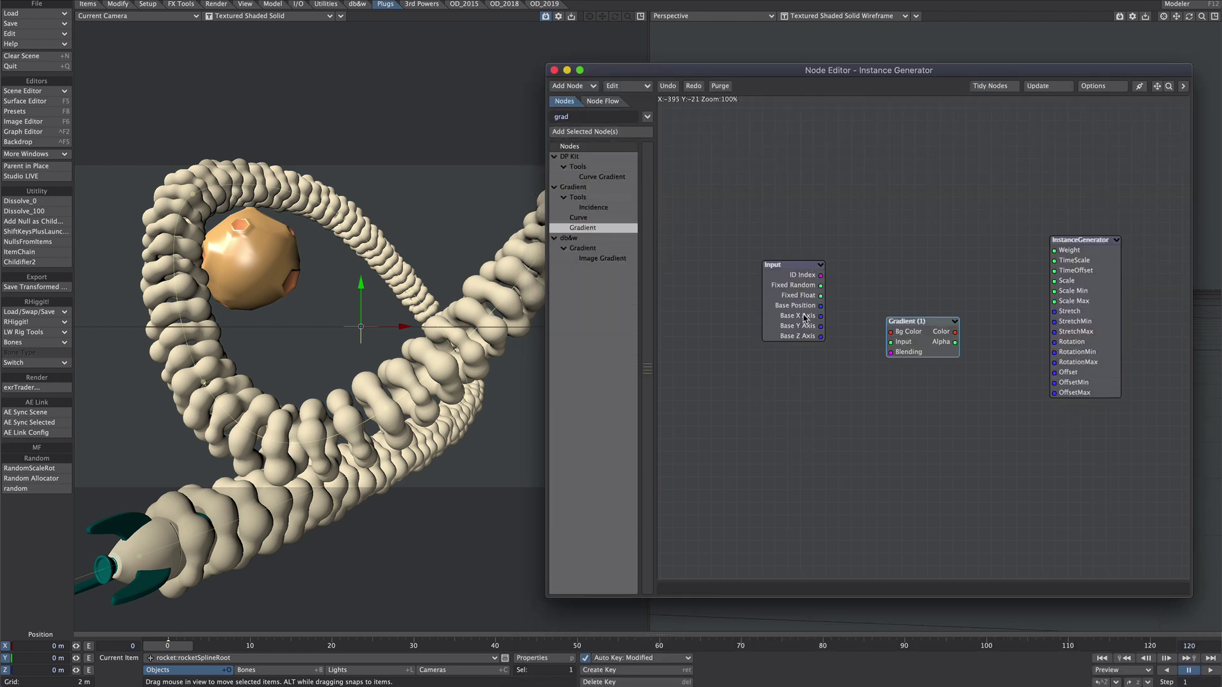
{"action": "left_click_drag", "start_coordinate": [820, 296], "coordinate": [889, 343]}
{"action": "left_click_drag", "start_coordinate": [889, 343], "coordinate": [890, 343]}
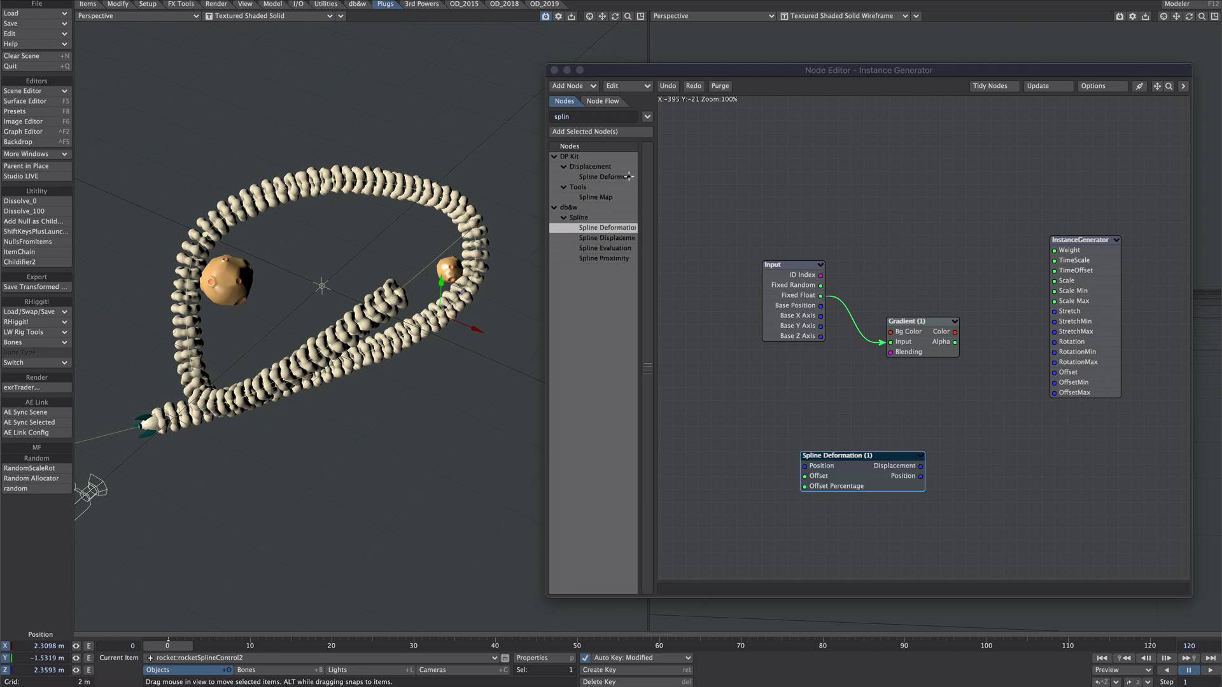
Step: Add spline nodes, delete them again, and search the node list for 'item'
{"action": "left_click_drag", "start_coordinate": [611, 178], "coordinate": [1016, 472]}
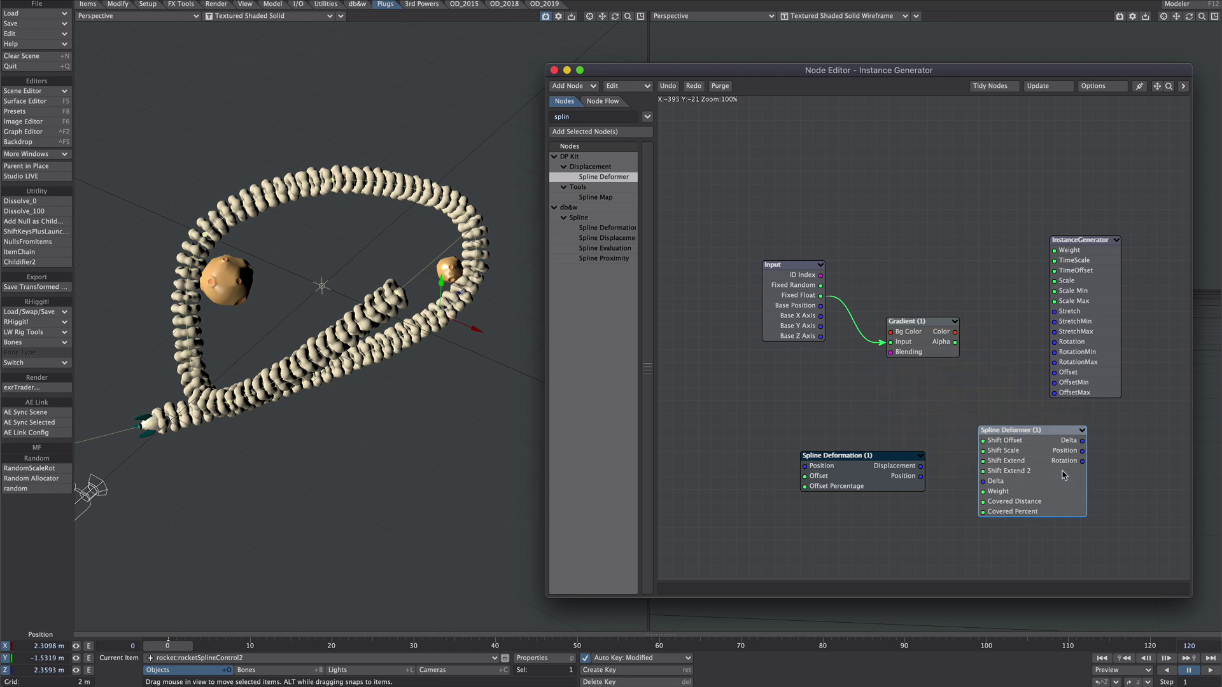
{"action": "left_click_drag", "start_coordinate": [1139, 466], "coordinate": [827, 508]}
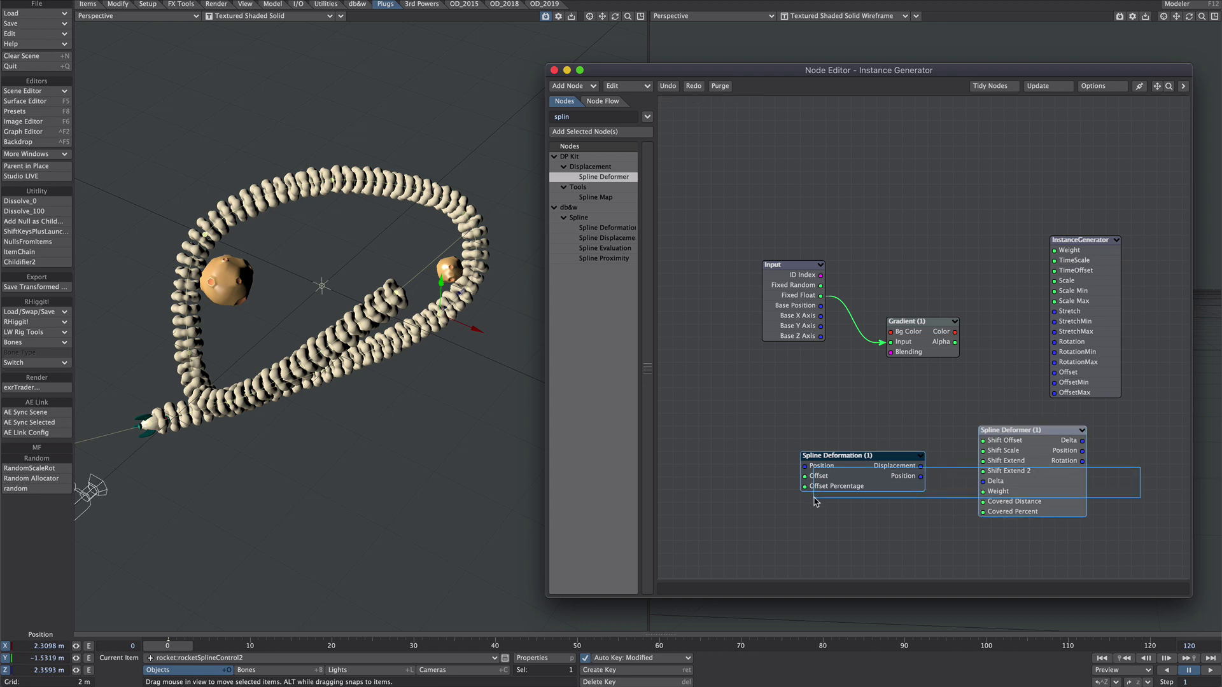
{"action": "key", "text": "Delete"}
{"action": "left_click", "coordinate": [633, 119]}
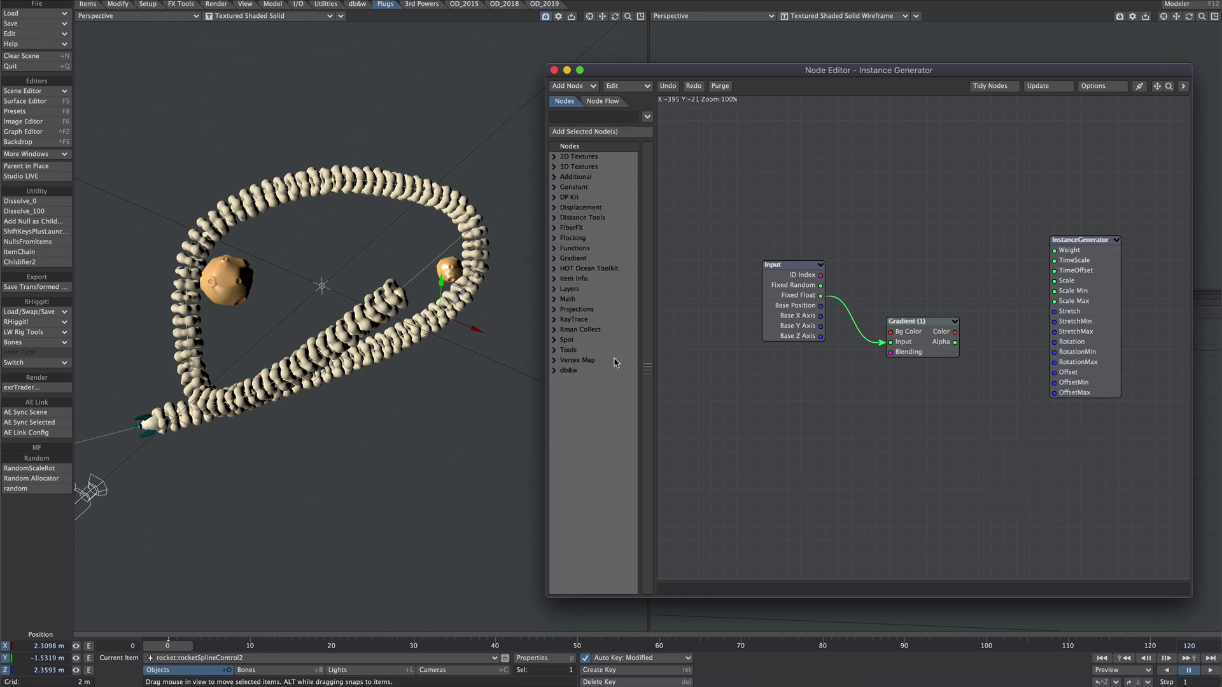
{"action": "type", "text": "it"}
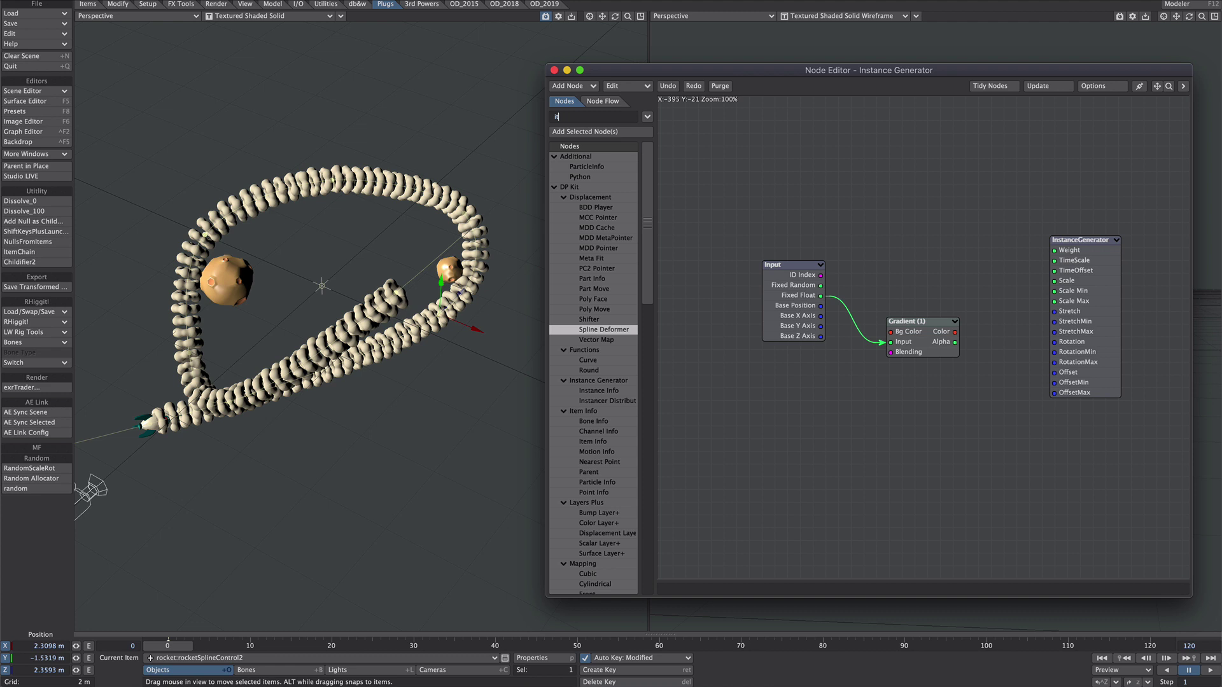
{"action": "type", "text": "em"}
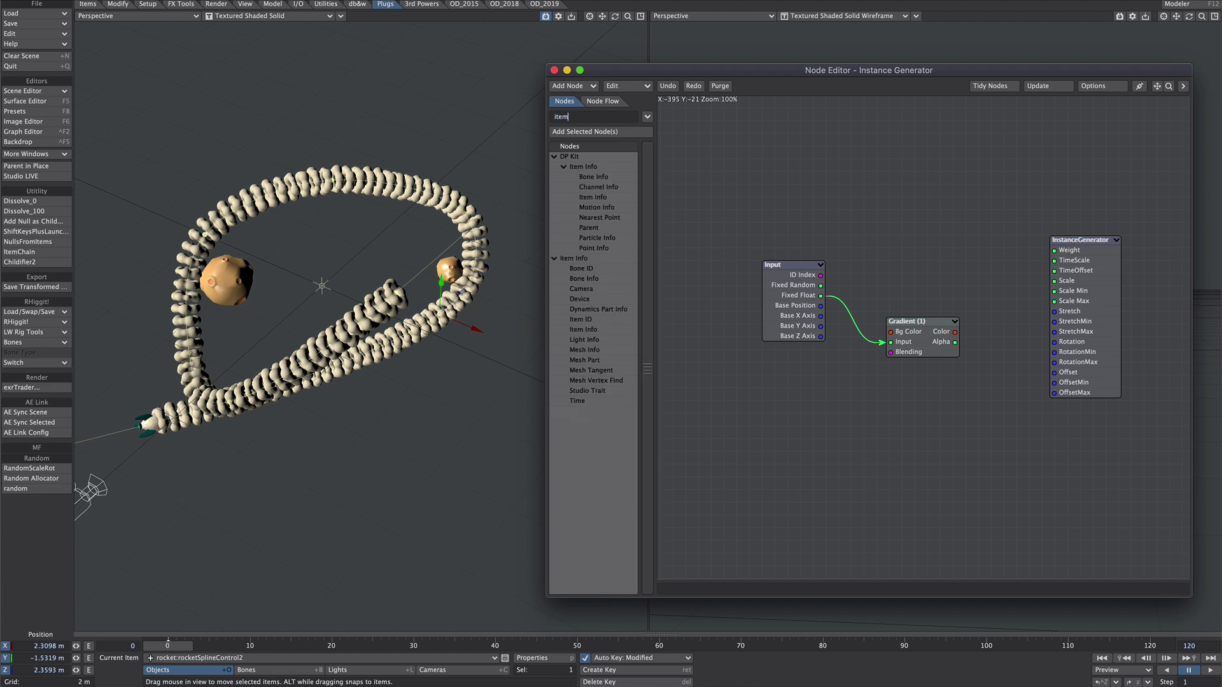
Step: Add an Item Info node below Input and set its Item to FOLLOW
{"action": "double_click", "coordinate": [583, 329]}
{"action": "left_click_drag", "start_coordinate": [916, 274], "coordinate": [763, 377]}
{"action": "double_click", "coordinate": [751, 379]}
{"action": "left_click", "coordinate": [983, 138]}
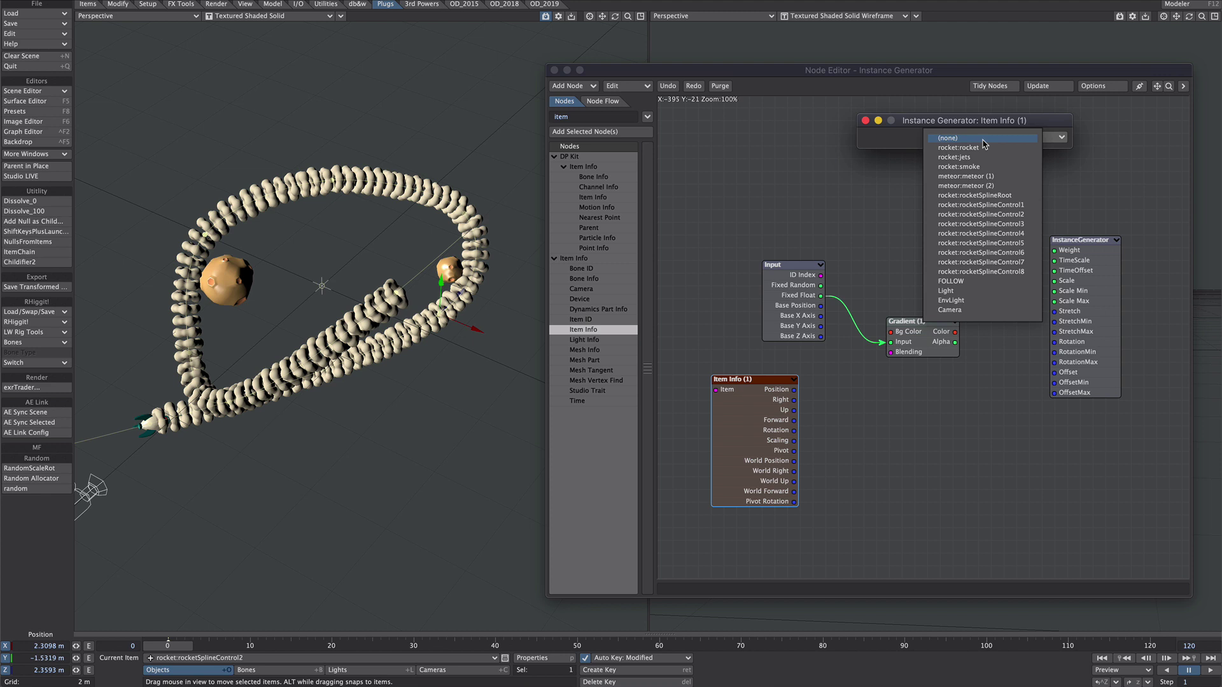
{"action": "left_click", "coordinate": [961, 283]}
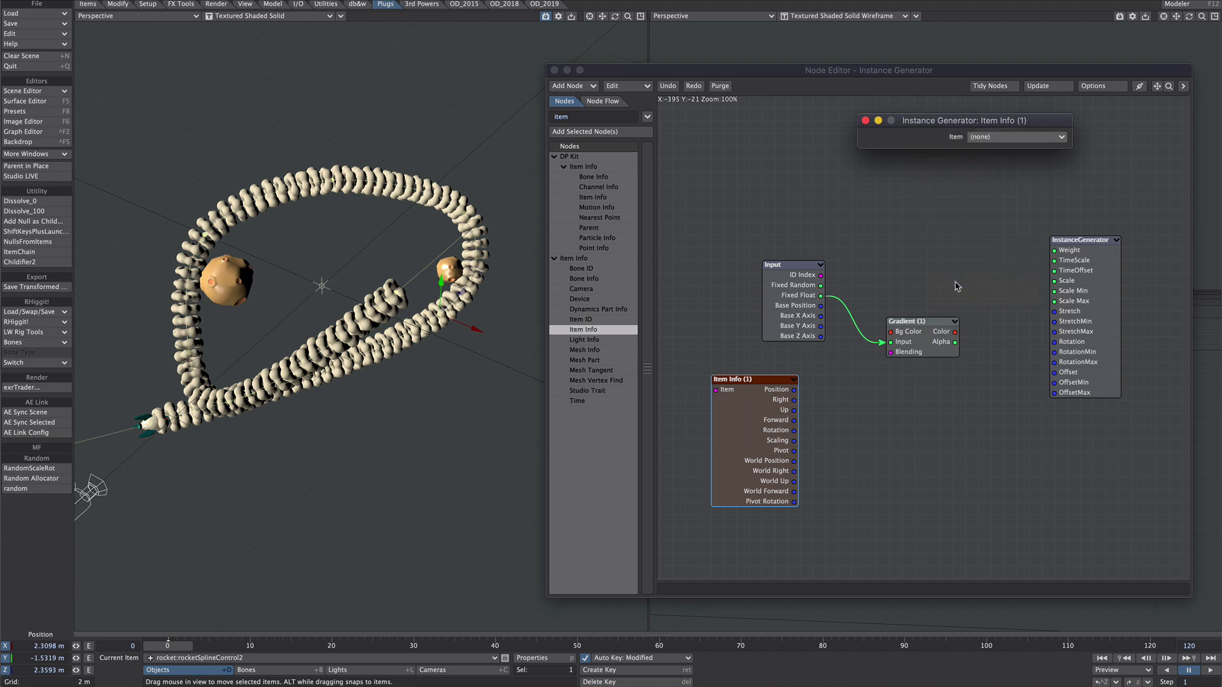
Step: Add a Vector Scalar node below the Gradient with its Mode set to Maximum
{"action": "left_click", "coordinate": [865, 120]}
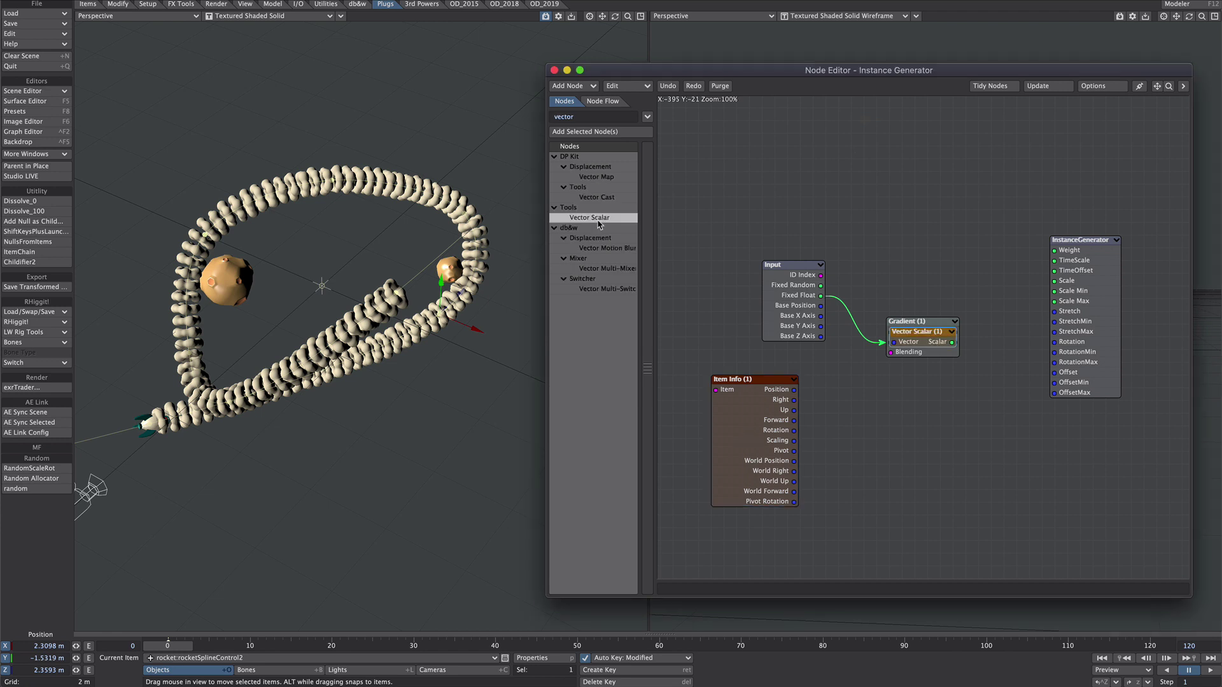
{"action": "left_click_drag", "start_coordinate": [920, 340], "coordinate": [843, 452]}
{"action": "double_click", "coordinate": [845, 453]}
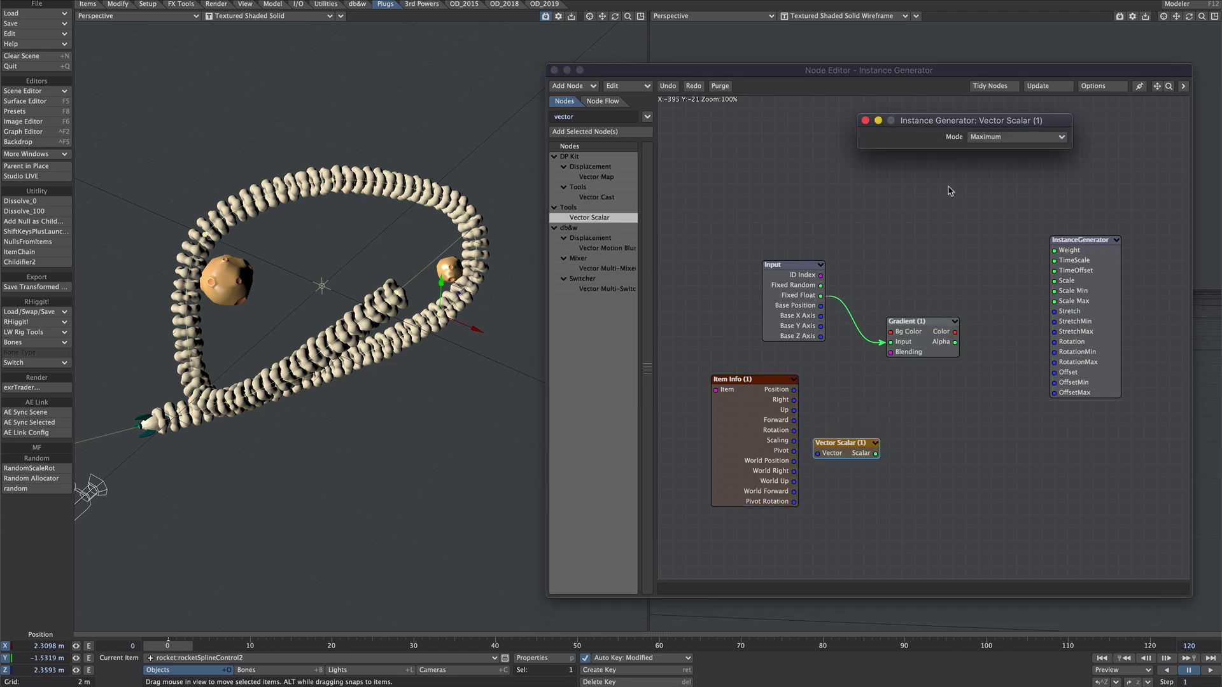
{"action": "left_click", "coordinate": [969, 138]}
{"action": "left_click", "coordinate": [967, 180]}
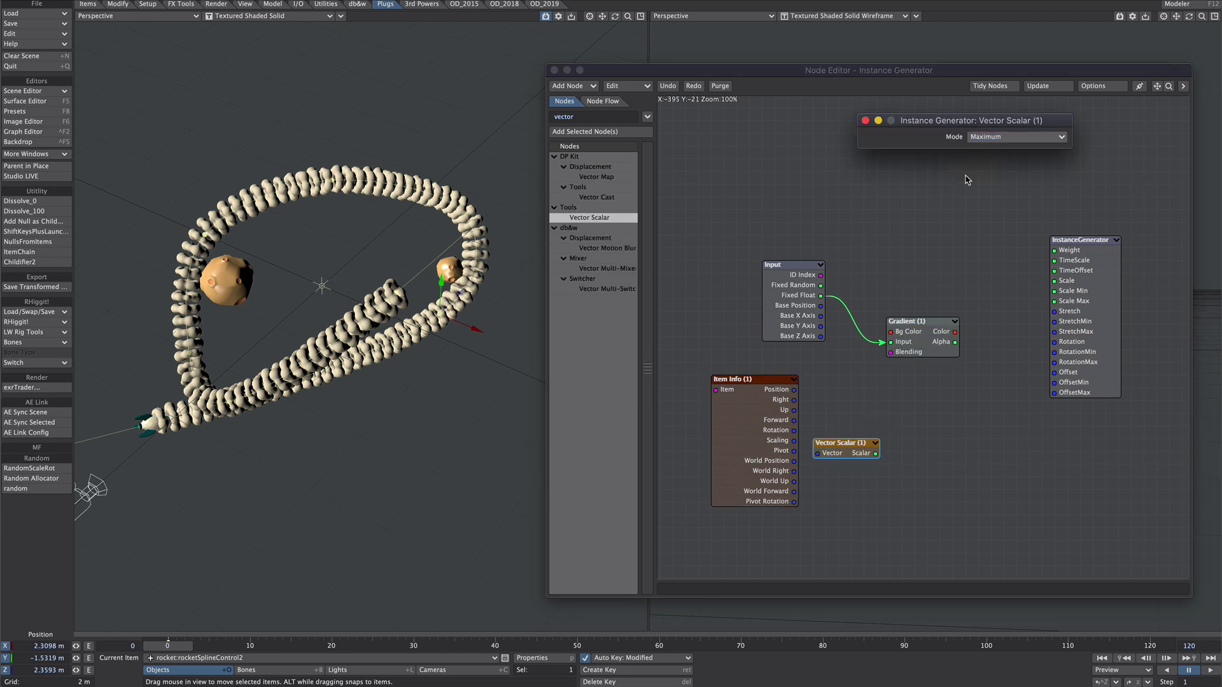
{"action": "left_click", "coordinate": [865, 120]}
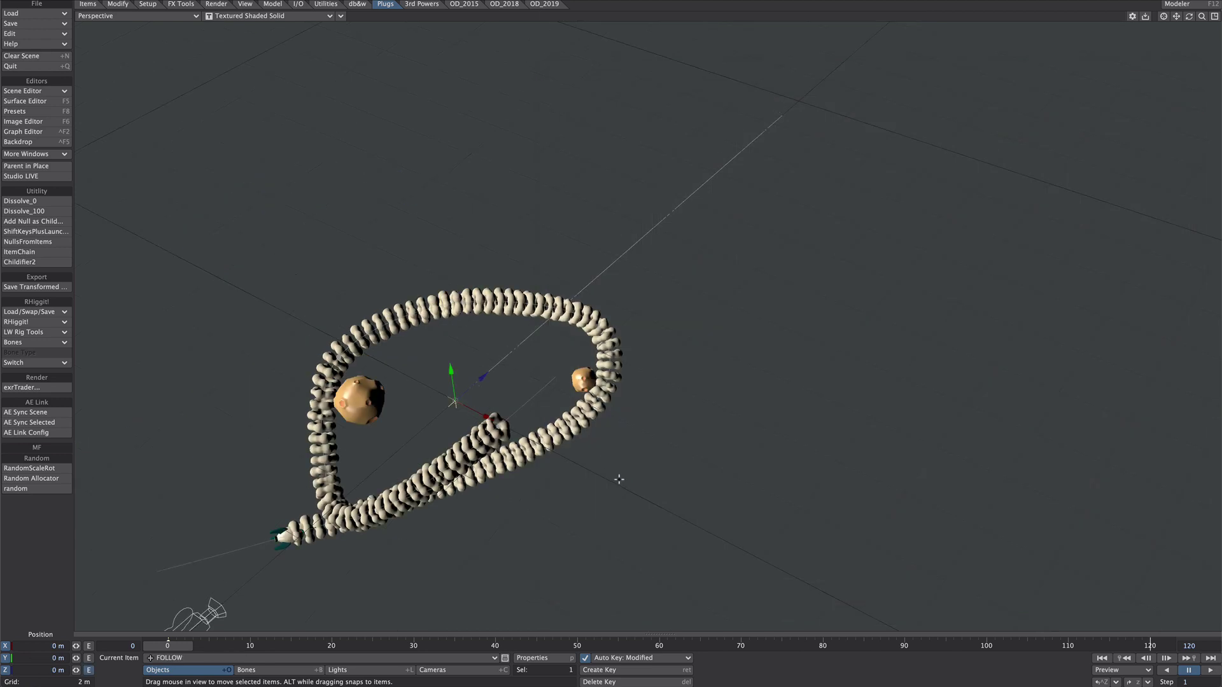
Step: Delete FOLLOW Z's frame-120 key, set Post Behavior to Linear, and copy the 31.1434 value
{"action": "key", "text": "ctrl+F2"}
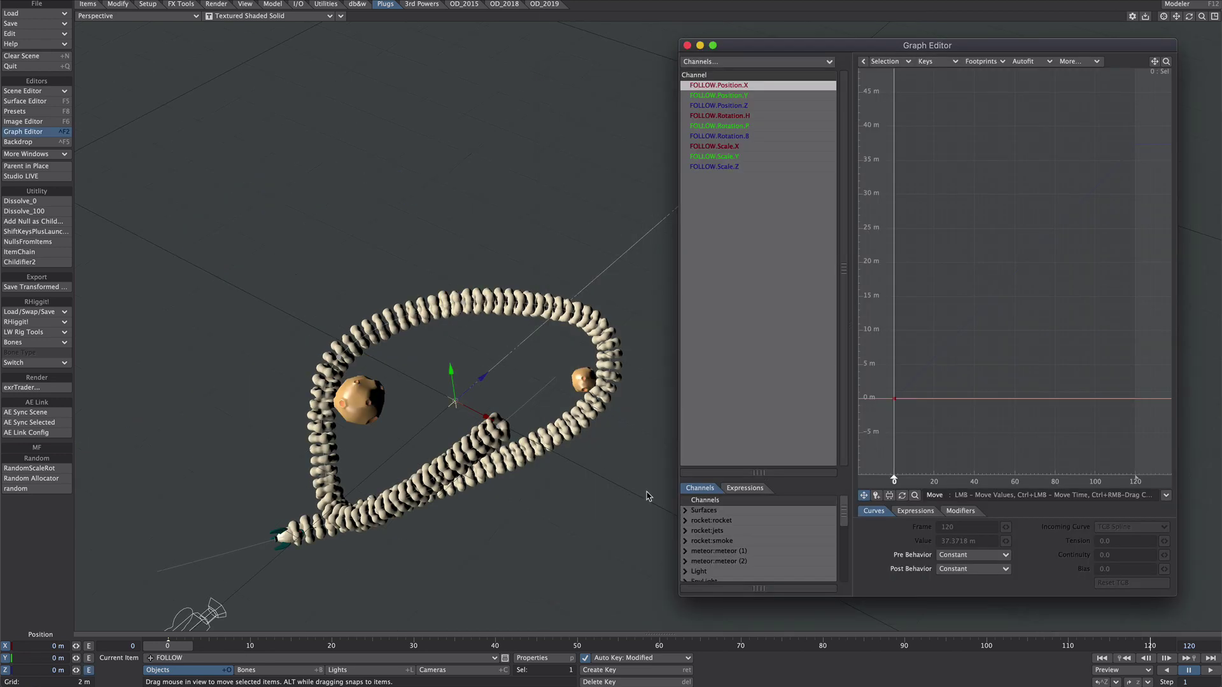
{"action": "left_click", "coordinate": [741, 107]}
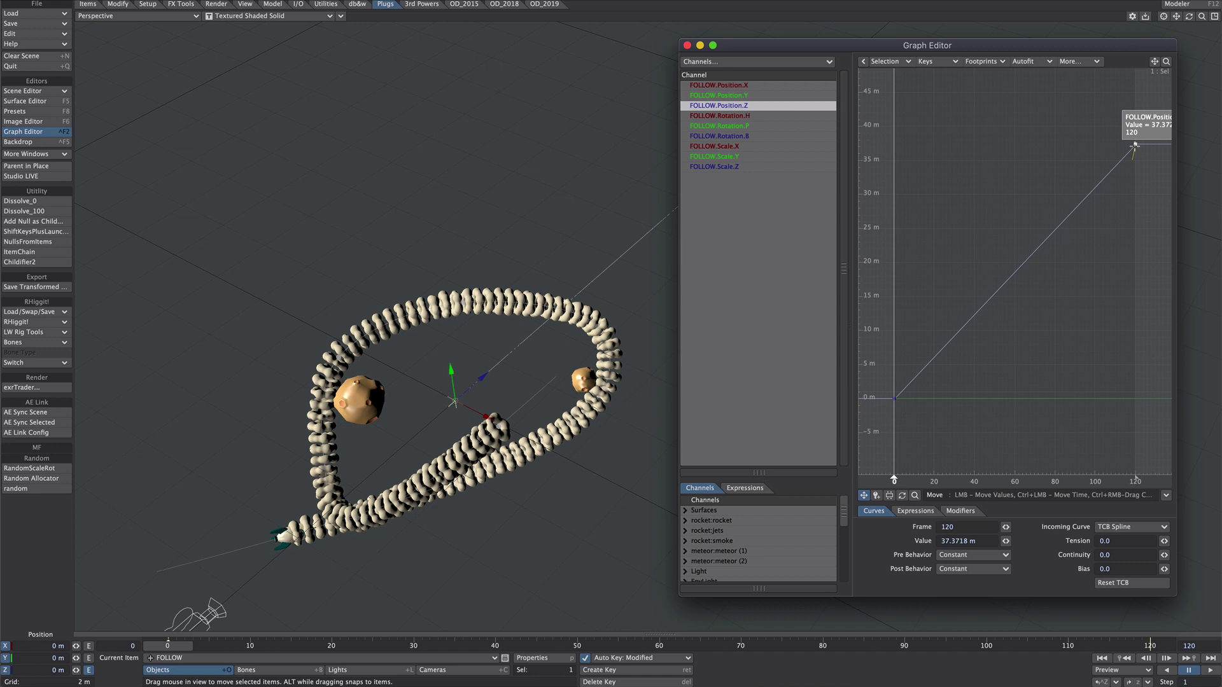
{"action": "left_click_drag", "start_coordinate": [486, 646], "coordinate": [985, 646]}
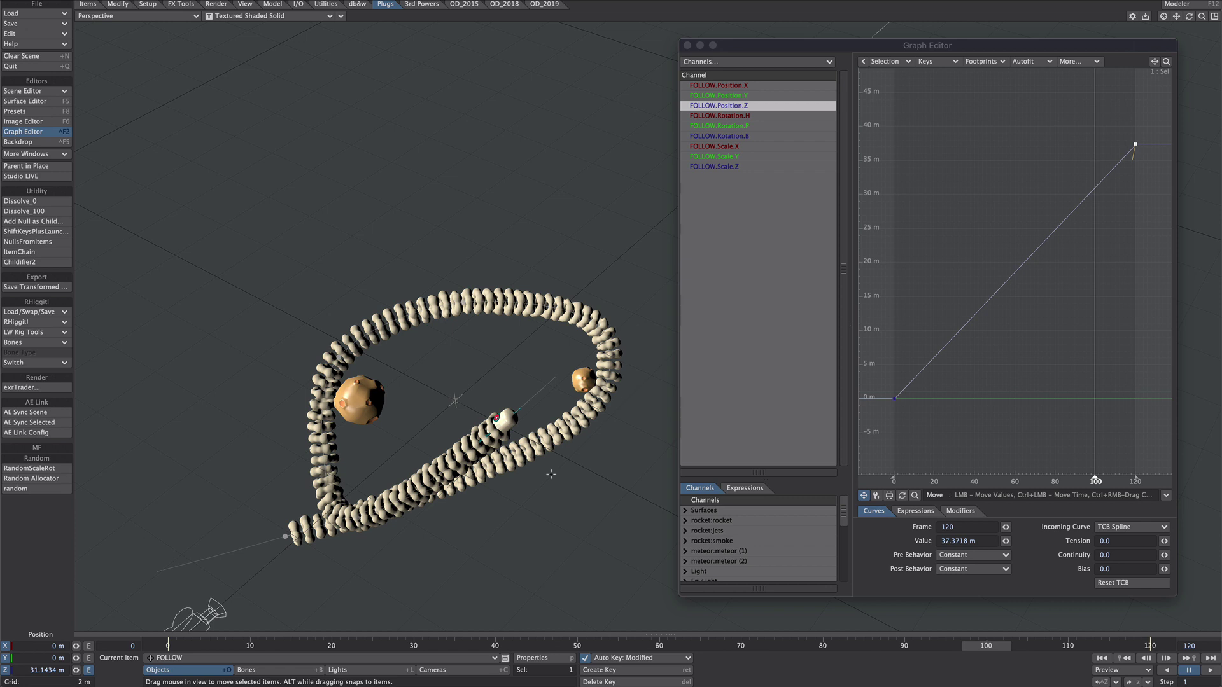
{"action": "left_click", "coordinate": [945, 53]}
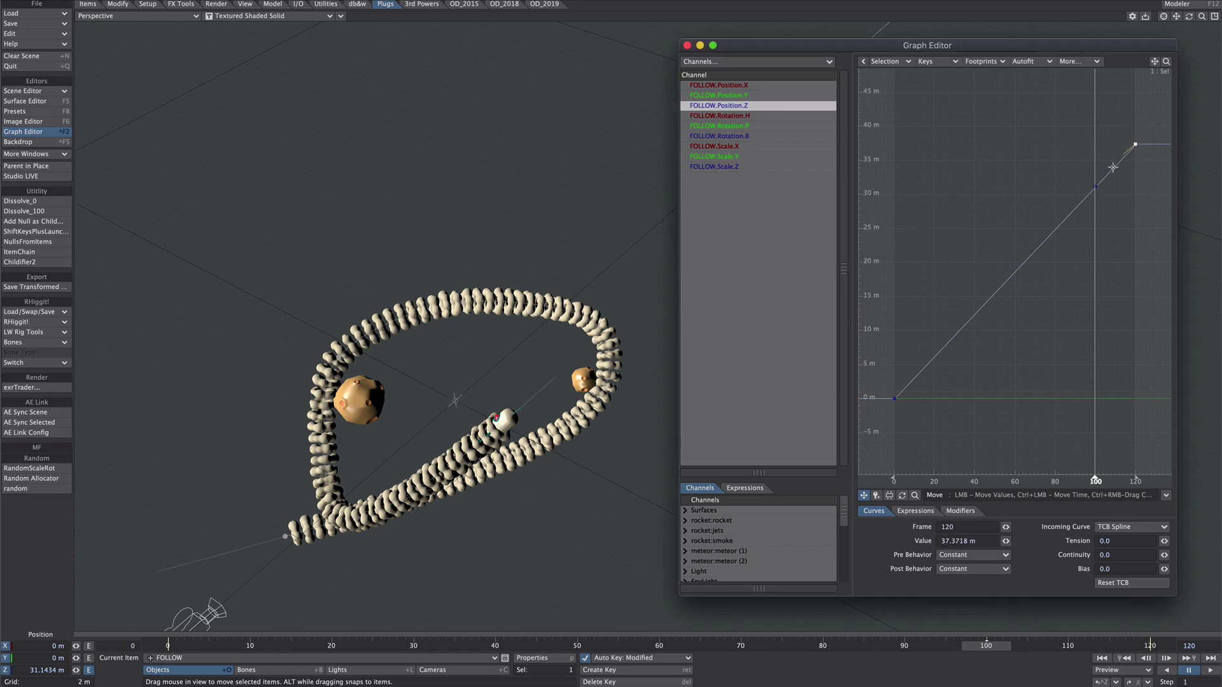
{"action": "key", "text": "Delete"}
{"action": "left_click", "coordinate": [943, 569]}
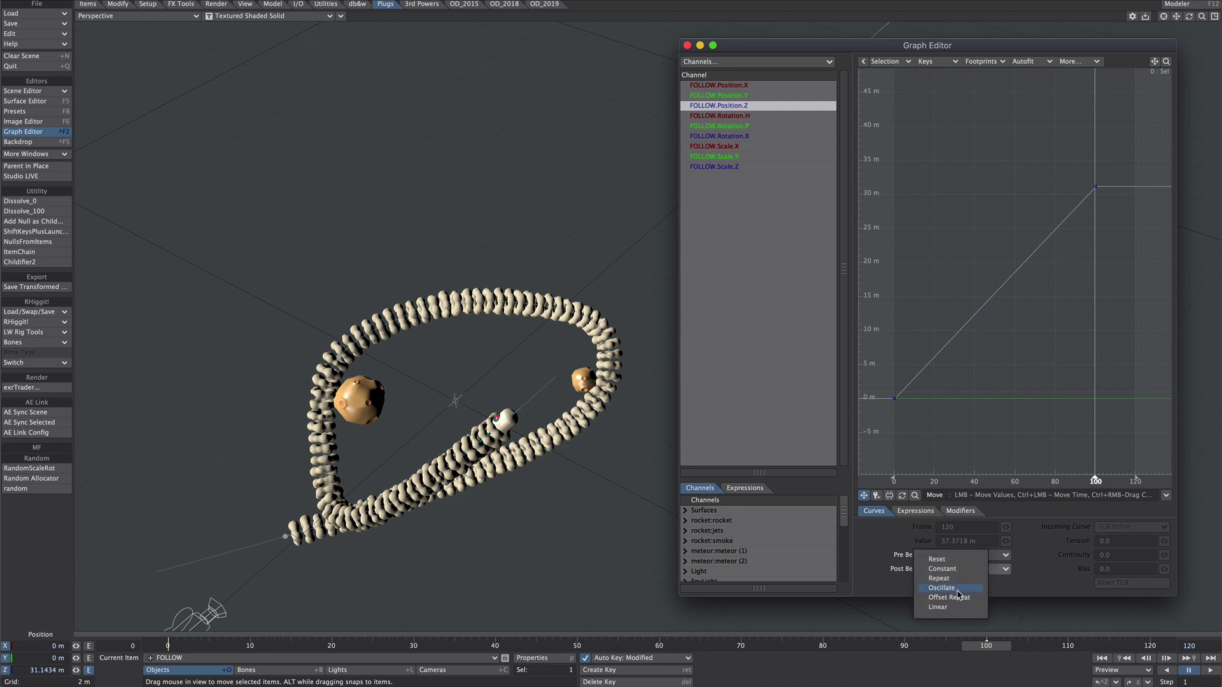
{"action": "left_click", "coordinate": [947, 607]}
{"action": "left_click", "coordinate": [1007, 276]}
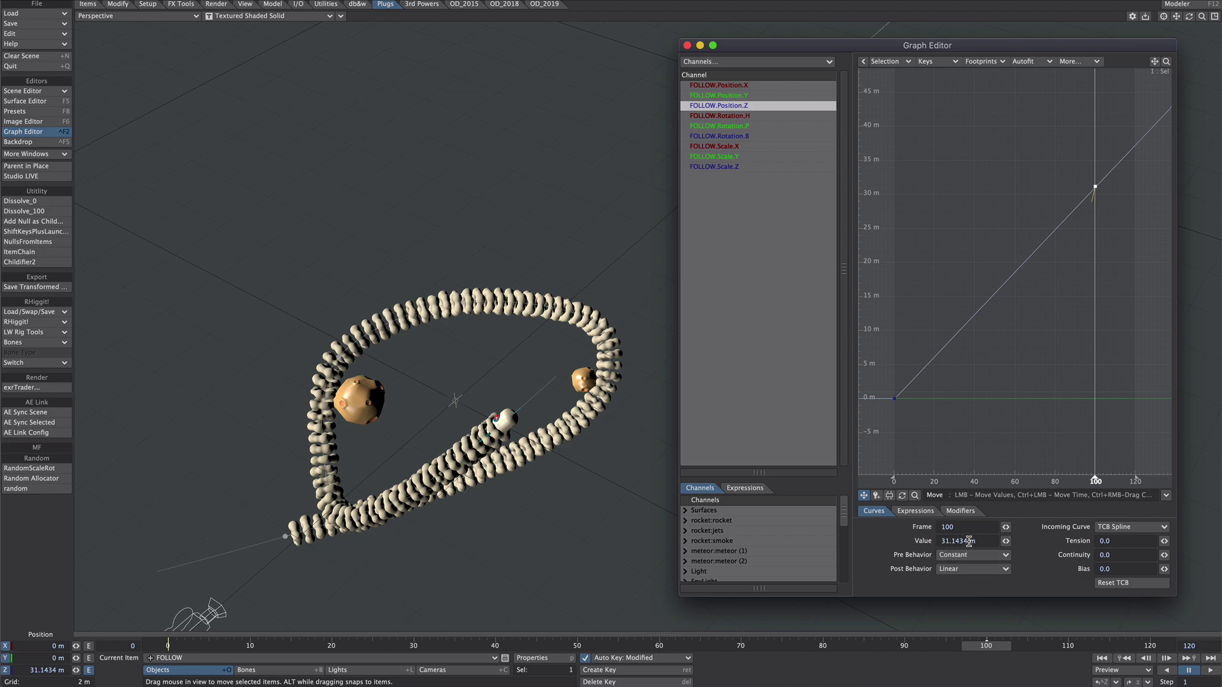
{"action": "left_click_drag", "start_coordinate": [968, 540], "coordinate": [910, 539]}
{"action": "key", "text": "super+c"}
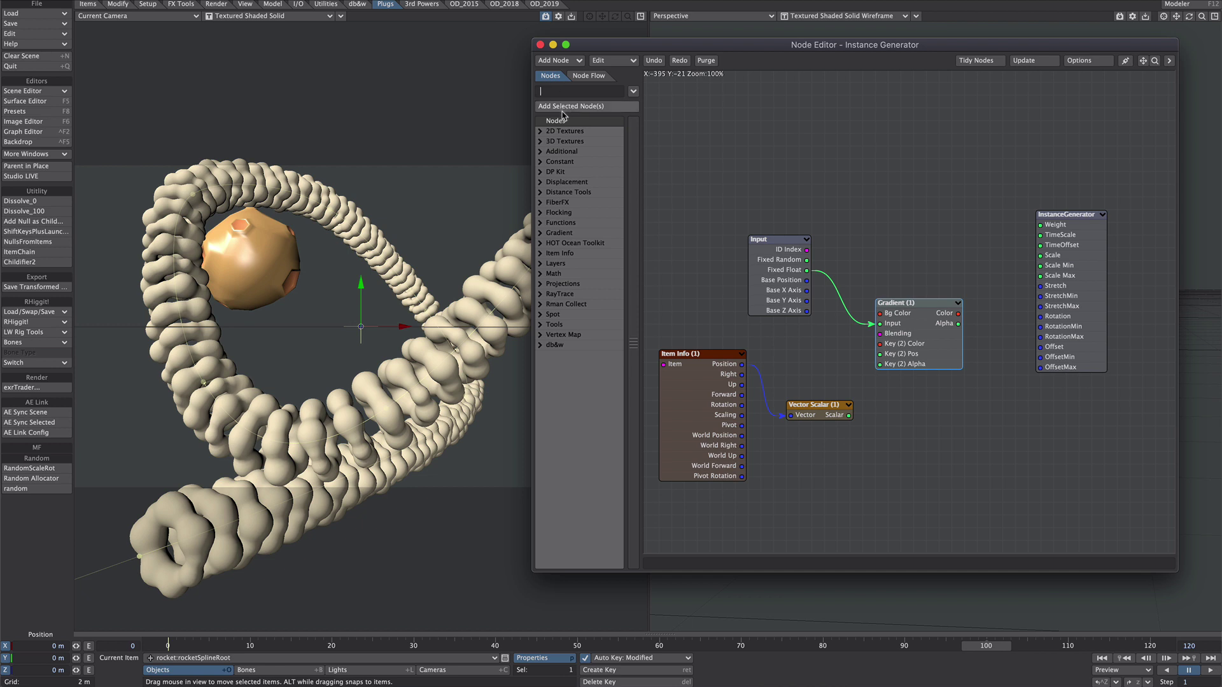
Step: Add a constant Scalar node set to 31.1434 and place it lower on the canvas
{"action": "type", "text": "scal"}
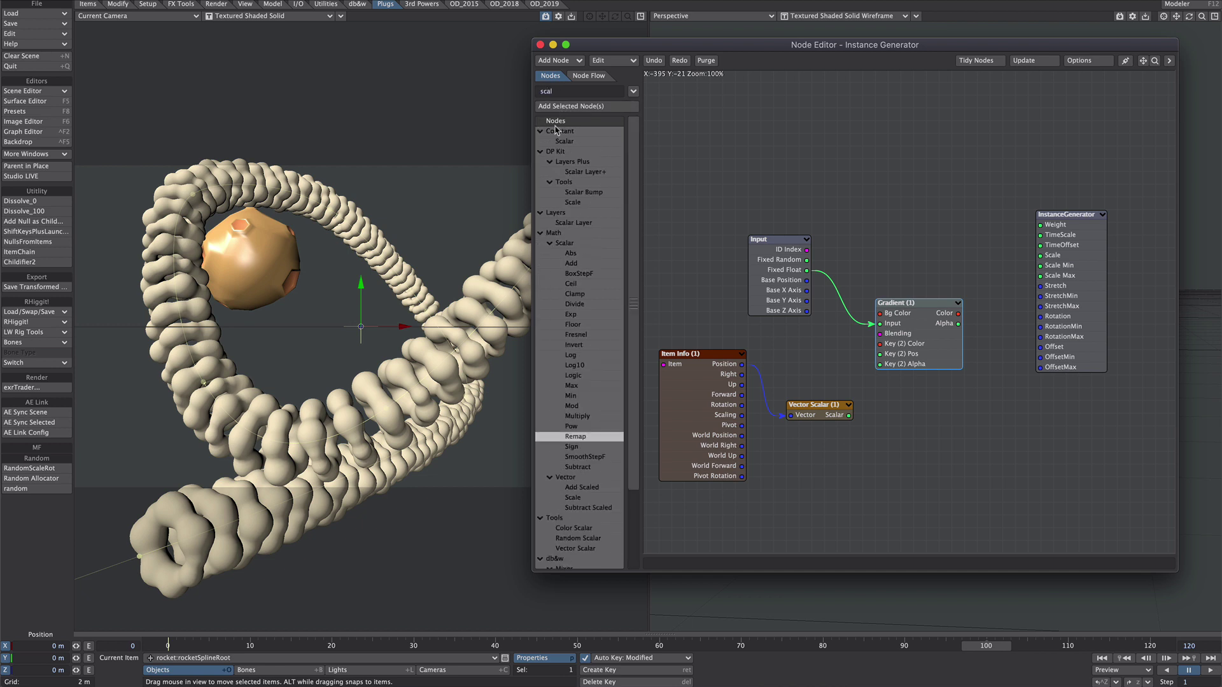
{"action": "left_click", "coordinate": [562, 142]}
{"action": "left_click_drag", "start_coordinate": [562, 142], "coordinate": [816, 184]}
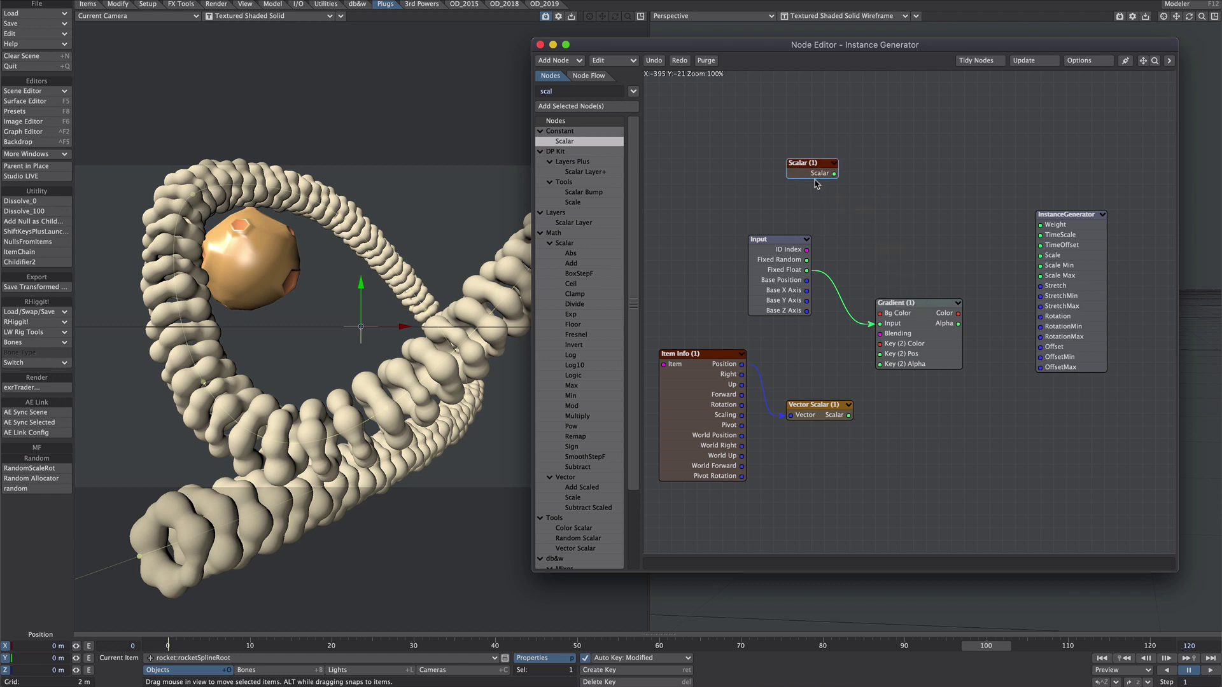
{"action": "double_click", "coordinate": [813, 174]}
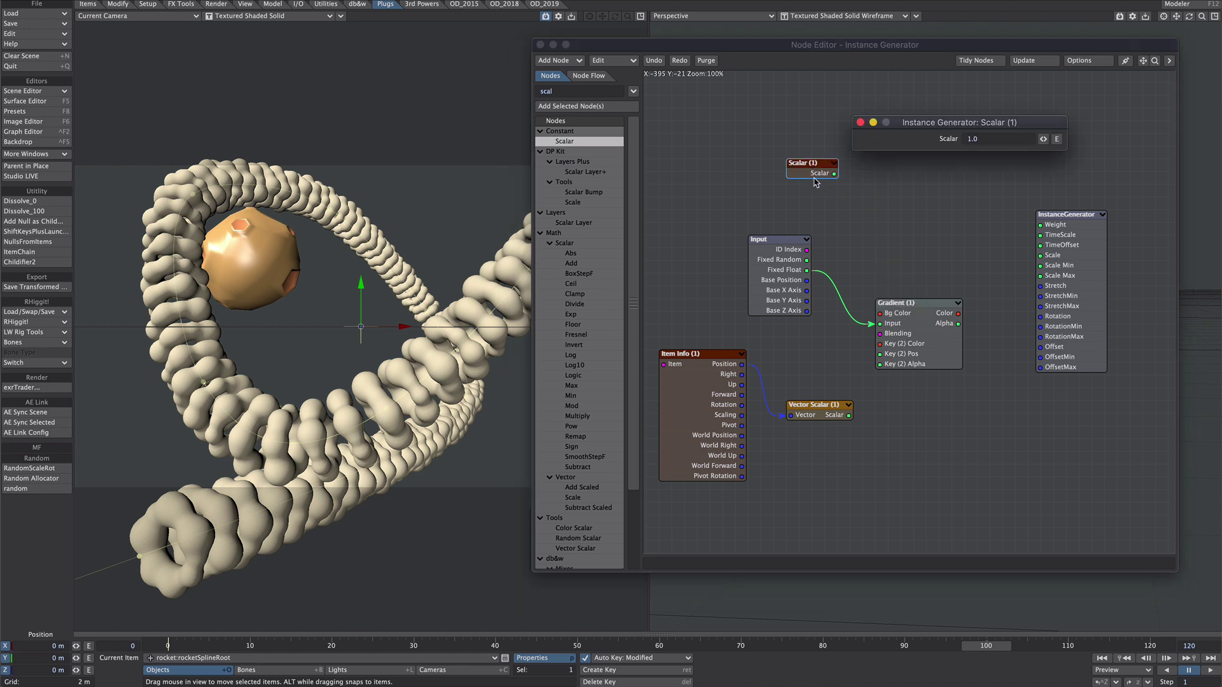
{"action": "double_click", "coordinate": [982, 139]}
{"action": "key", "text": "super+v"}
{"action": "left_click", "coordinate": [861, 122]}
{"action": "left_click_drag", "start_coordinate": [812, 164], "coordinate": [825, 469]}
Step: Add a Remap node below the Gradient and feed Vector Scalar into its Input
{"action": "double_click", "coordinate": [573, 91]}
{"action": "type", "text": "rem"}
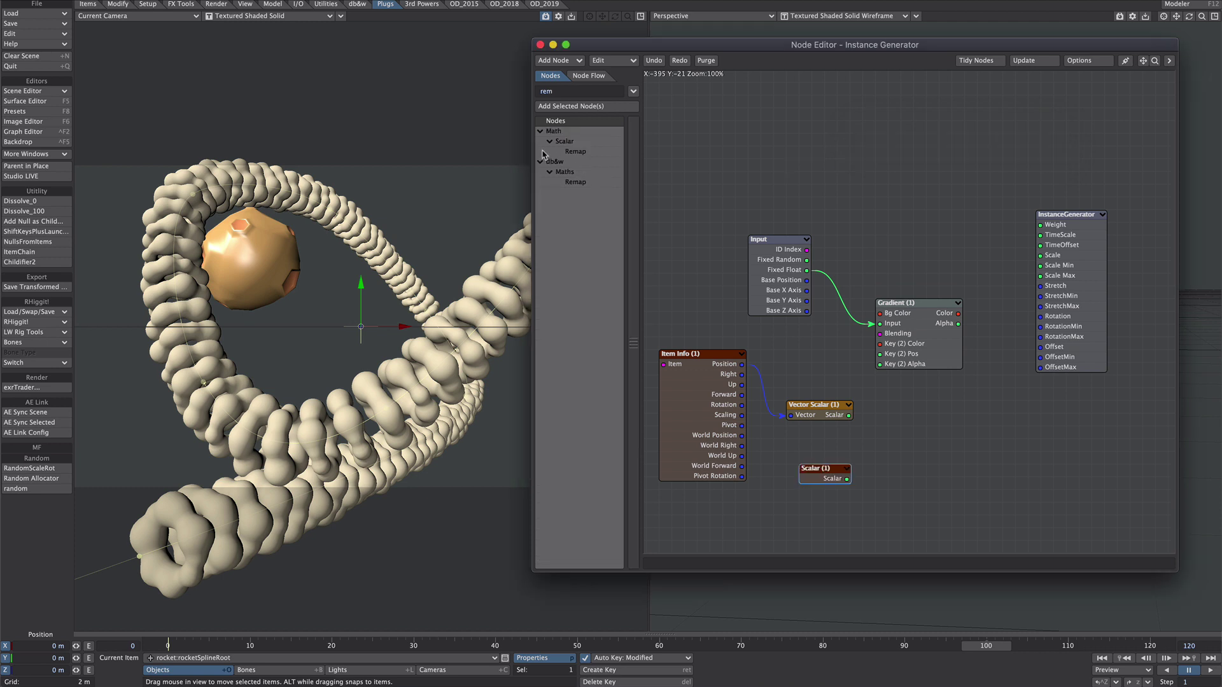
{"action": "double_click", "coordinate": [576, 151]}
{"action": "left_click_drag", "start_coordinate": [917, 298], "coordinate": [907, 445]}
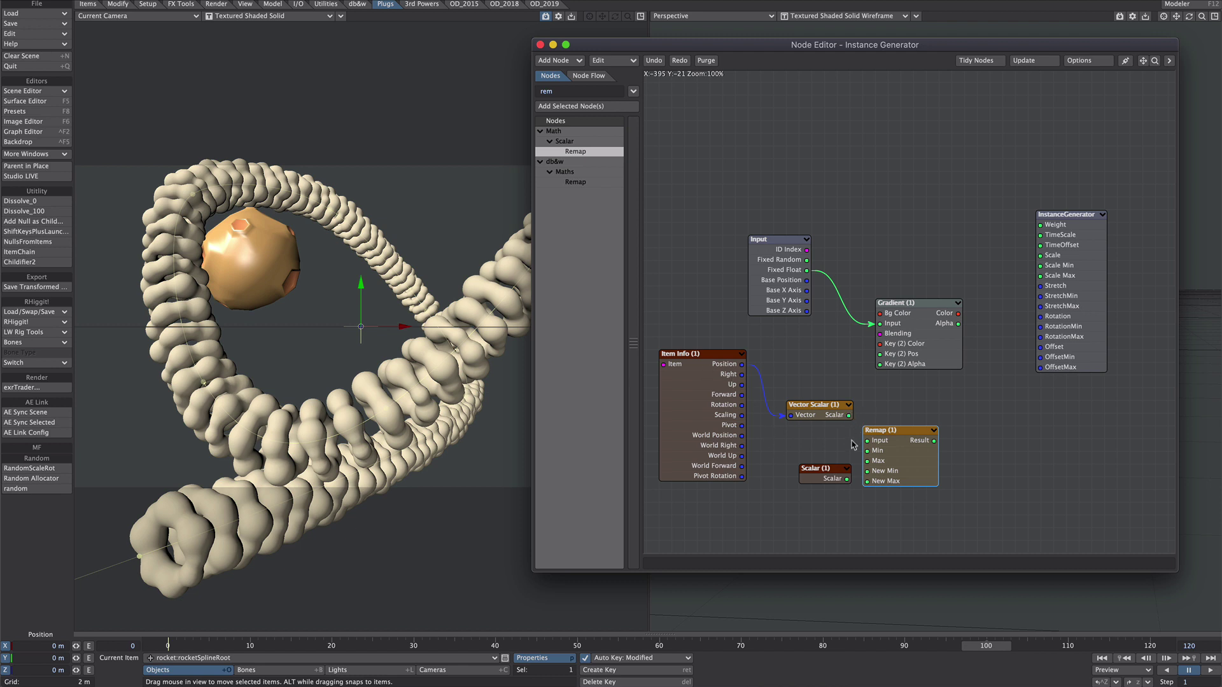
{"action": "left_click_drag", "start_coordinate": [849, 414], "coordinate": [792, 481]}
Step: Connect the 31.1434 Scalar to the Remap node's Max input
{"action": "double_click", "coordinate": [890, 430]}
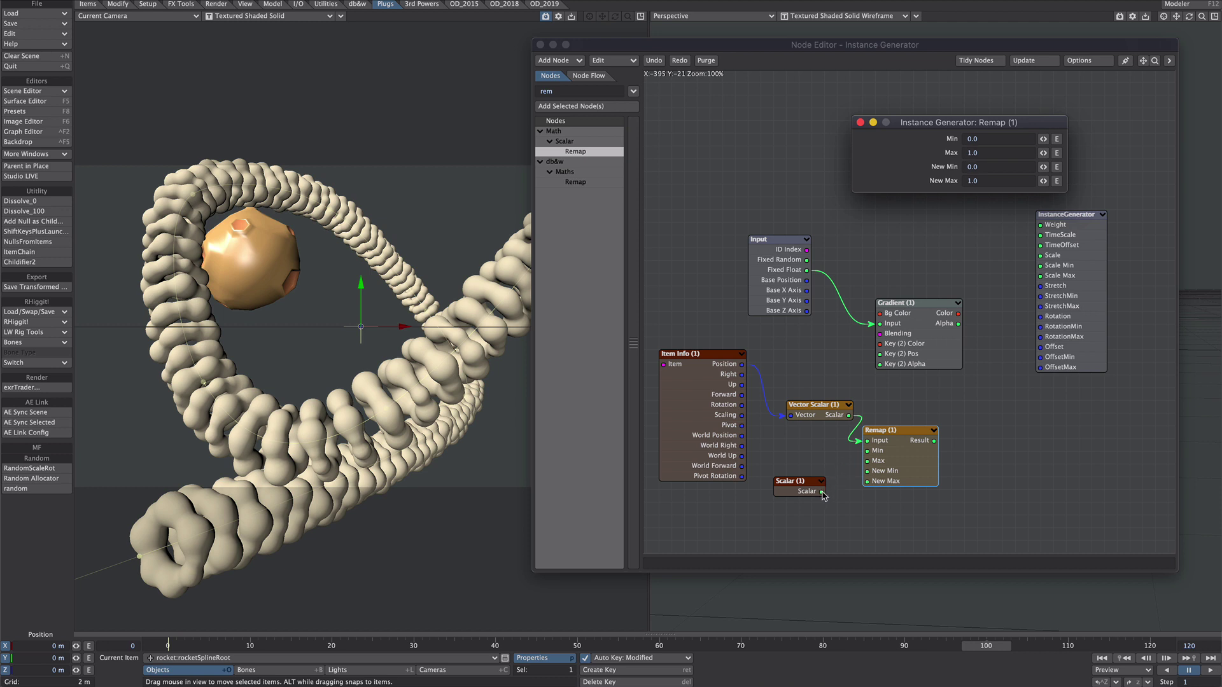
{"action": "left_click_drag", "start_coordinate": [822, 491], "coordinate": [867, 461]}
{"action": "double_click", "coordinate": [789, 481]}
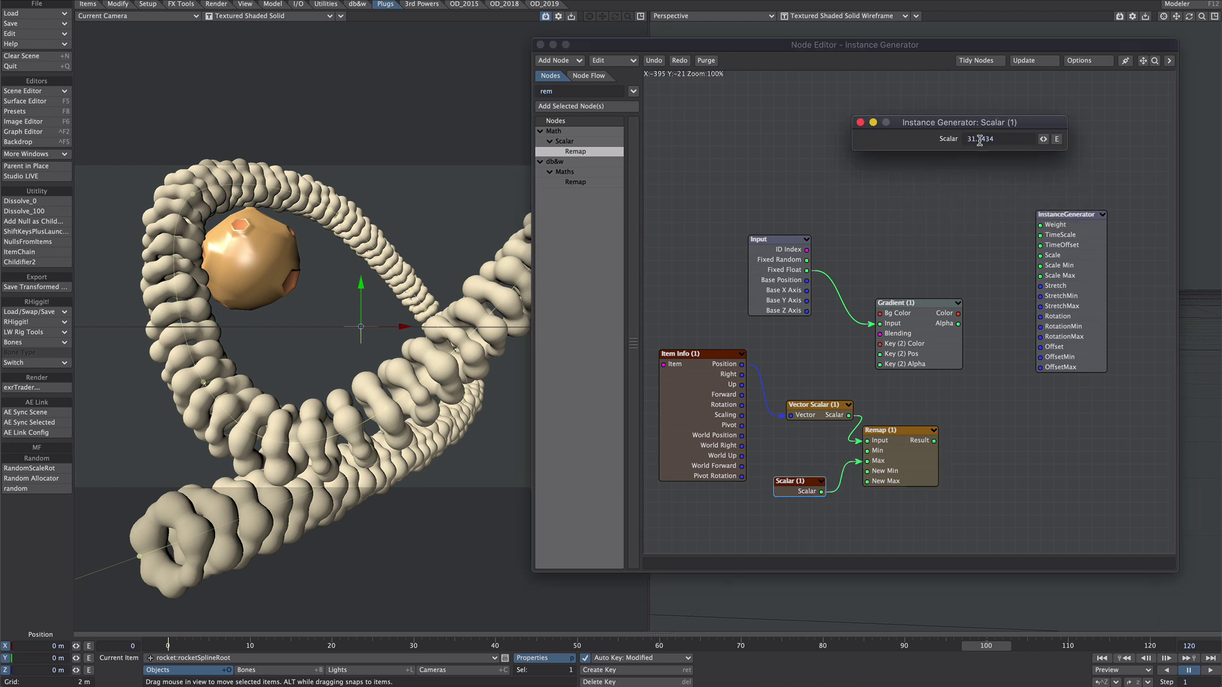
{"action": "left_click", "coordinate": [859, 122]}
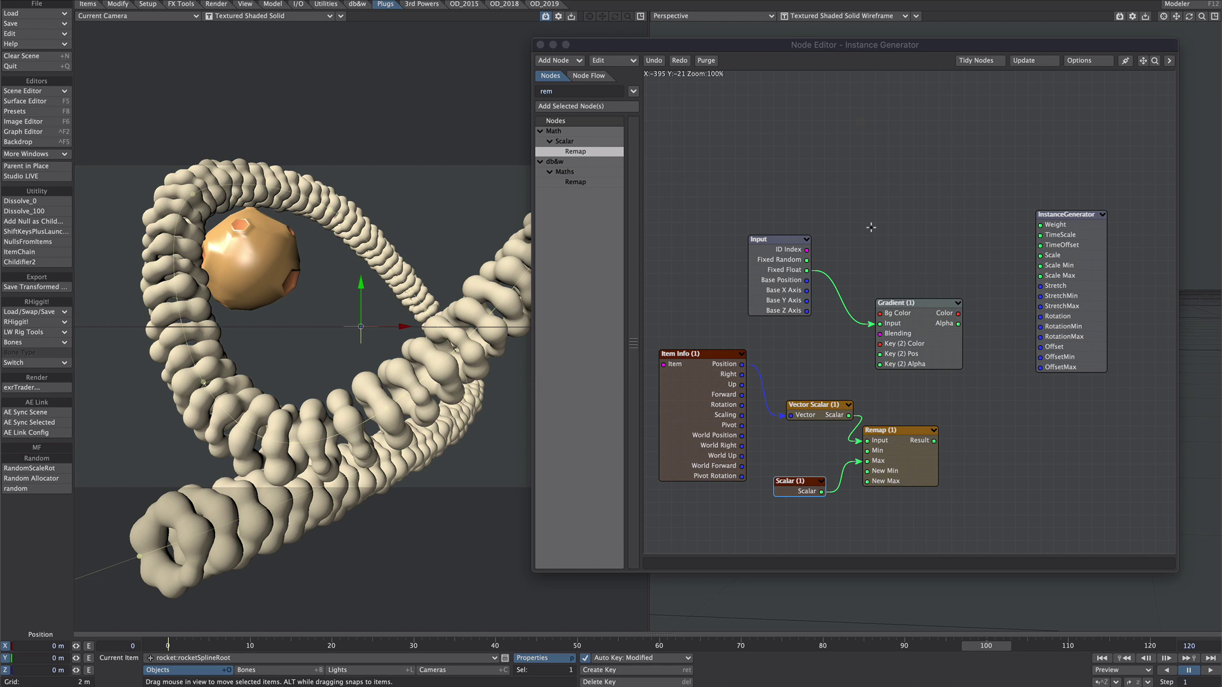
{"action": "double_click", "coordinate": [901, 461]}
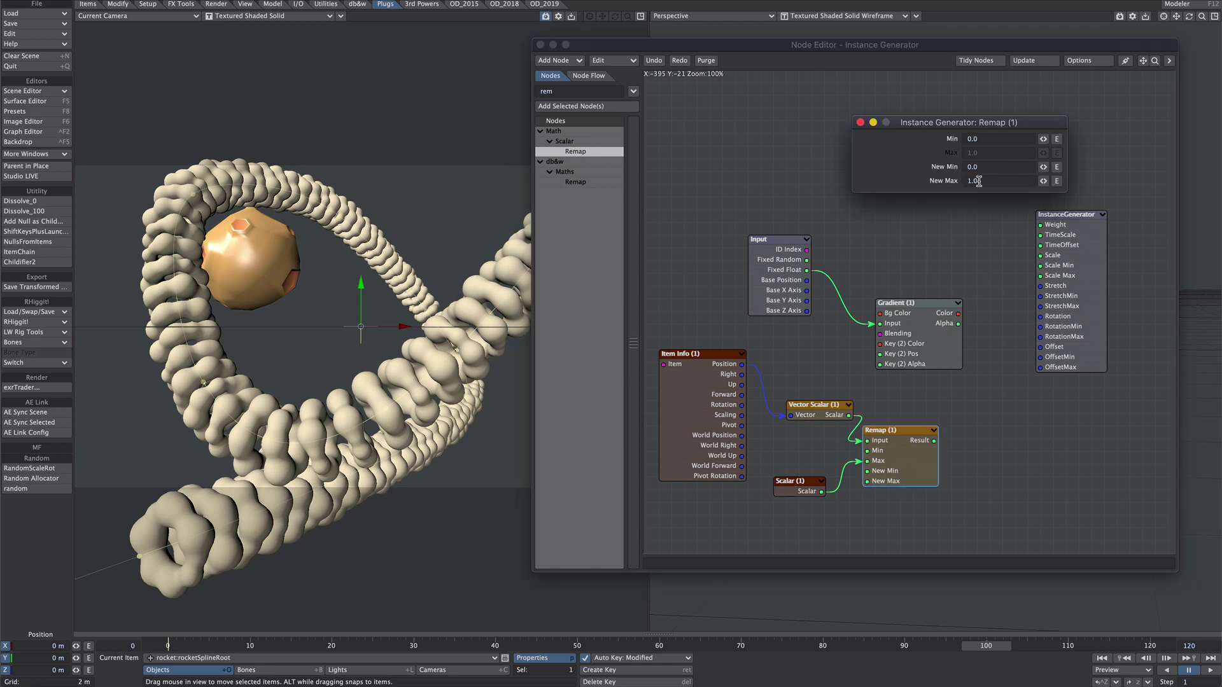
{"action": "left_click", "coordinate": [860, 122]}
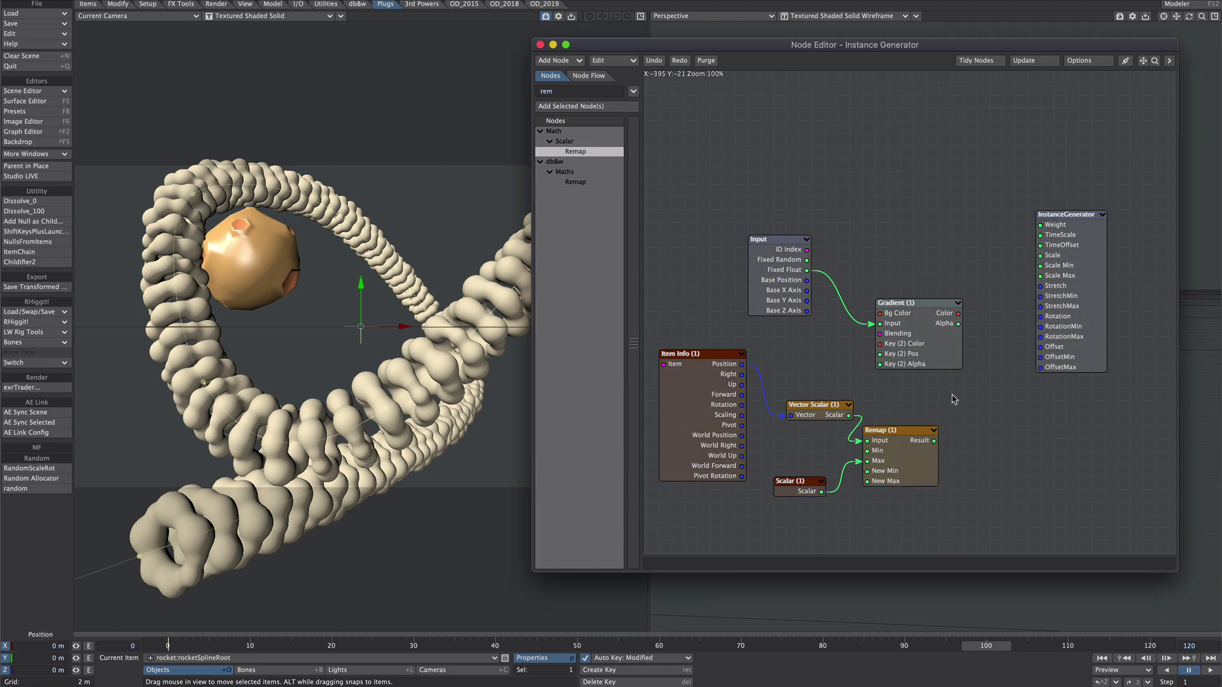
Step: Set the Gradient node's start value to -1
{"action": "double_click", "coordinate": [912, 334]}
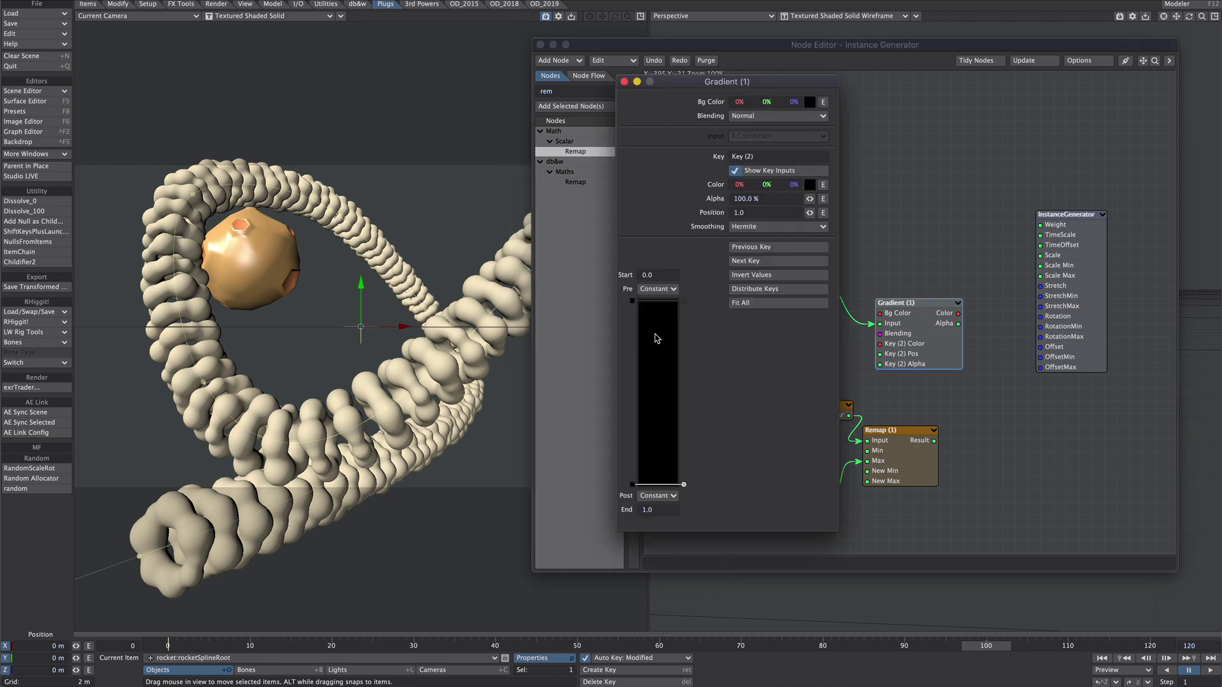
{"action": "left_click", "coordinate": [656, 275]}
{"action": "type", "text": "-1"}
{"action": "key", "text": "Tab"}
Step: Move key 2 to 0.26 with 0% alpha and Step smoothing, then wire Alpha to instance Scale
{"action": "left_click_drag", "start_coordinate": [634, 393], "coordinate": [635, 360]}
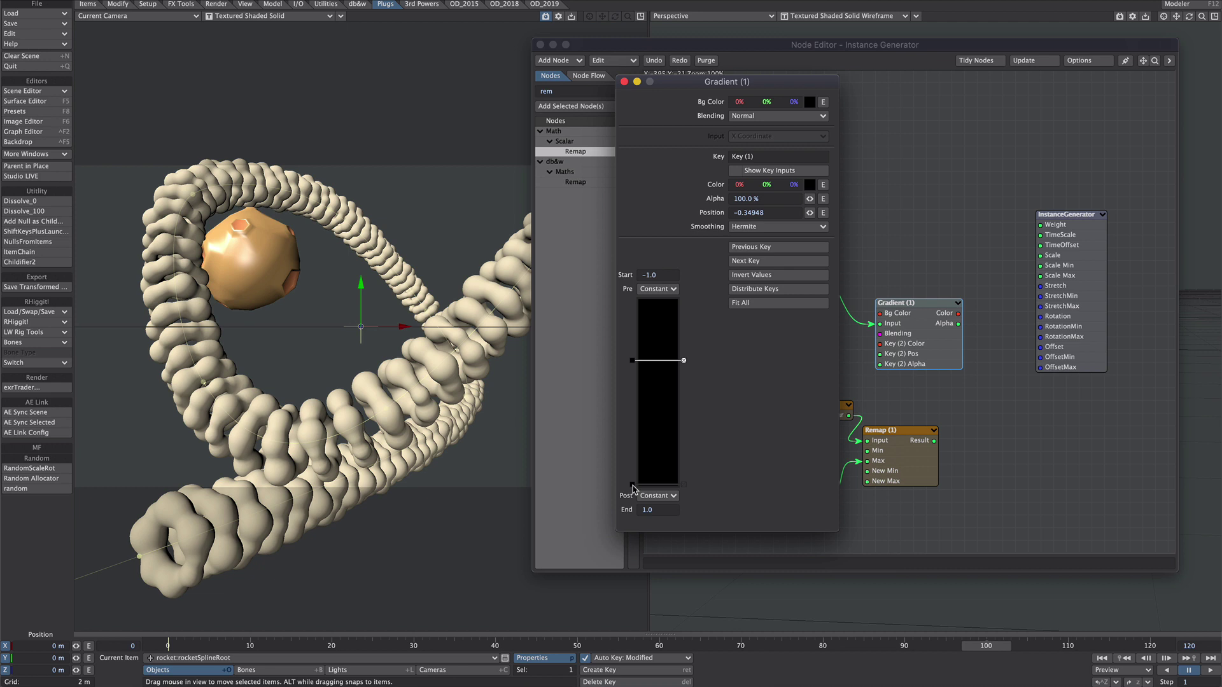
{"action": "left_click_drag", "start_coordinate": [633, 484], "coordinate": [635, 417]}
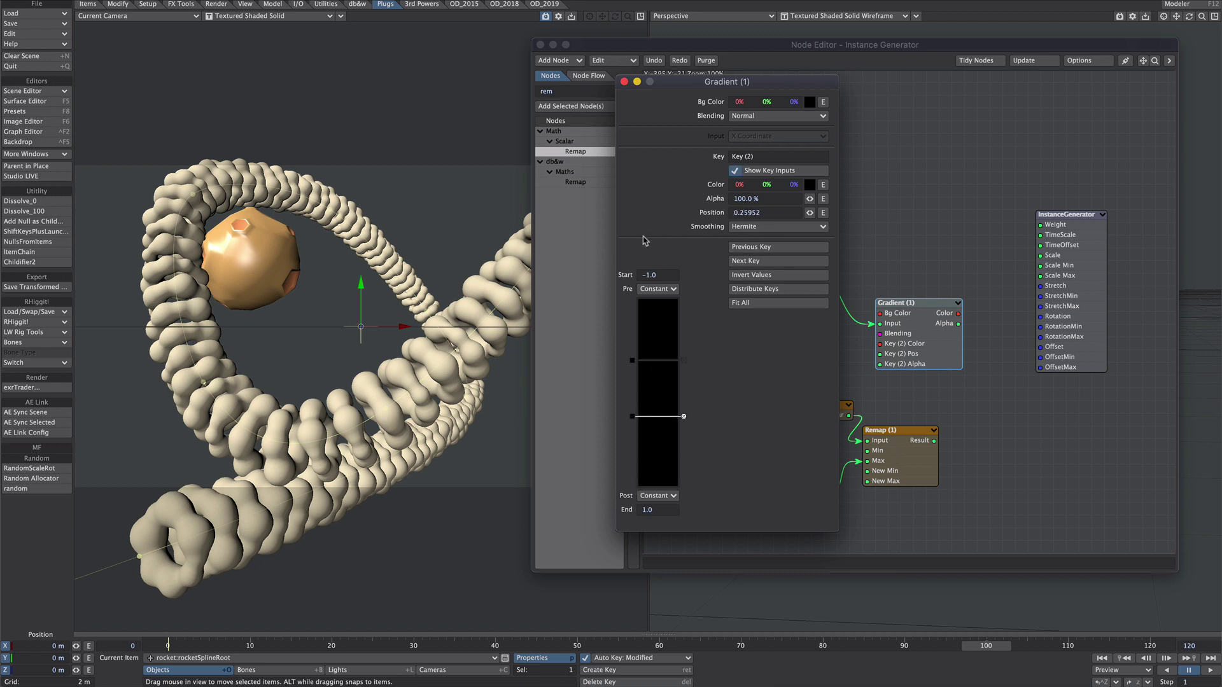
{"action": "left_click", "coordinate": [764, 199]}
{"action": "type", "text": "0"}
{"action": "key", "text": "Tab"}
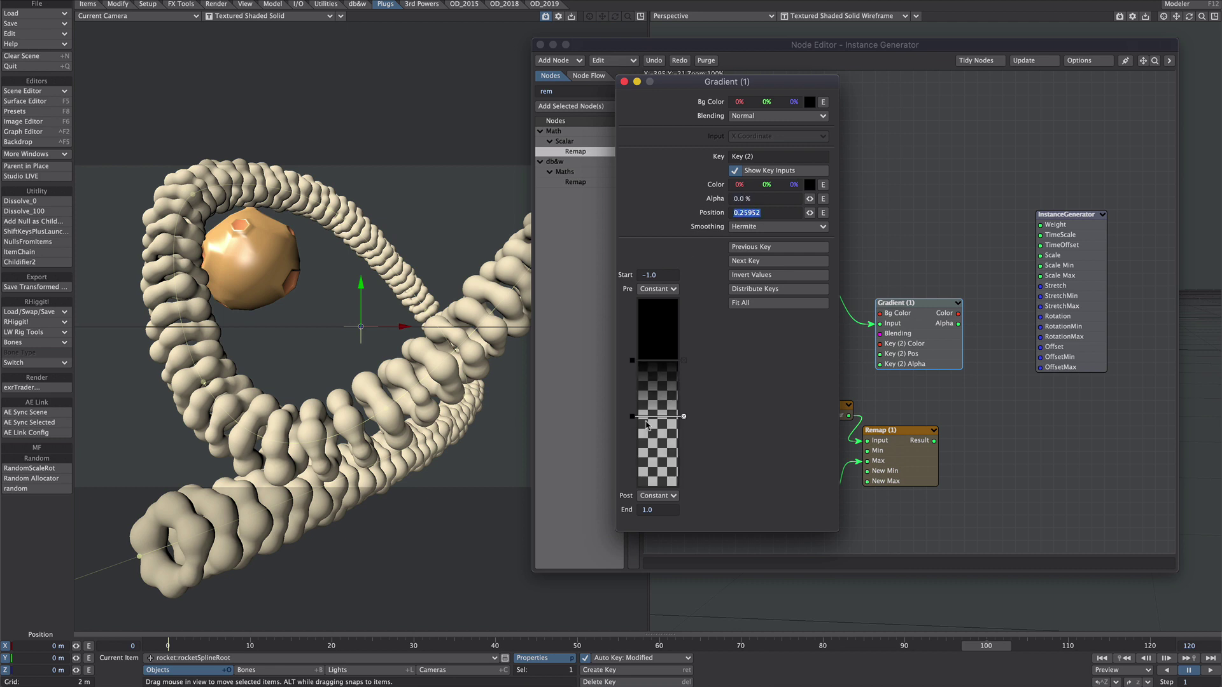
{"action": "left_click", "coordinate": [738, 226]}
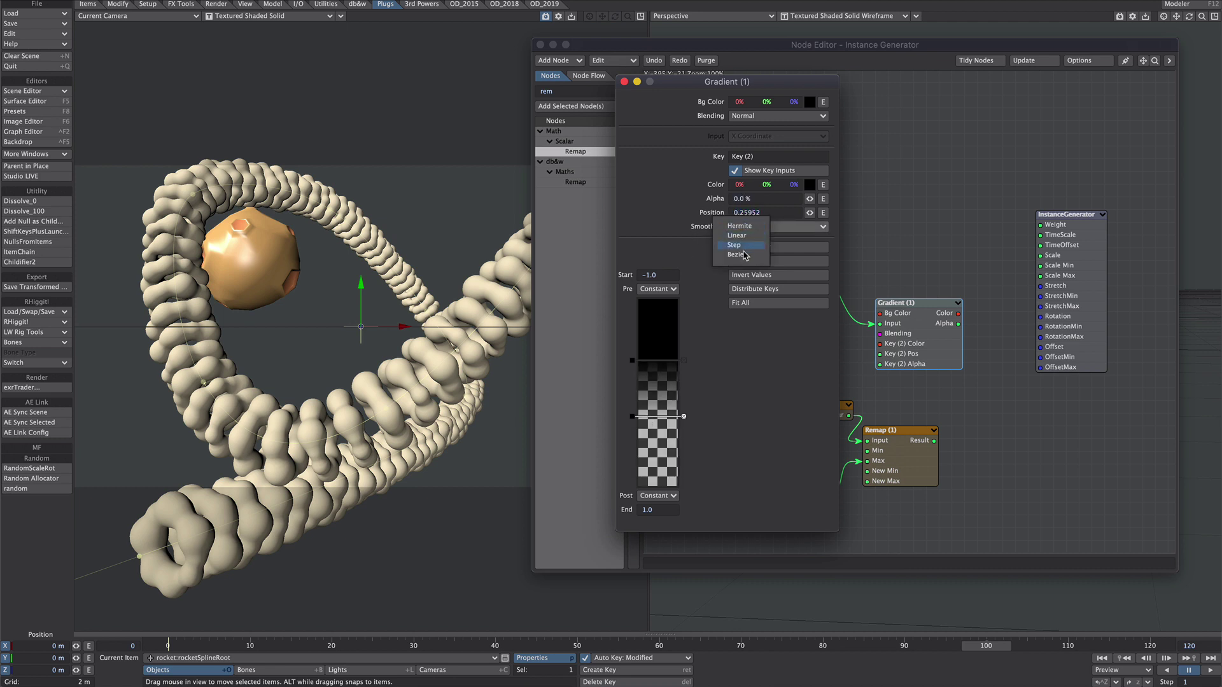
{"action": "left_click", "coordinate": [739, 245]}
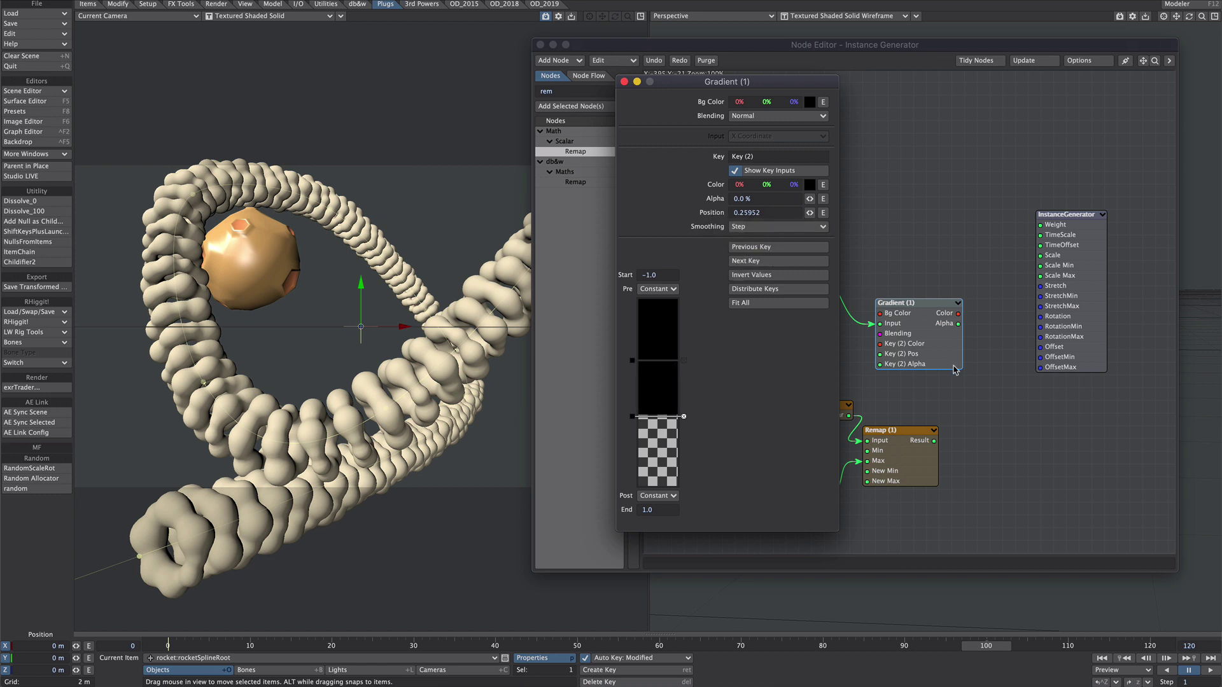
{"action": "left_click_drag", "start_coordinate": [958, 323], "coordinate": [1053, 258]}
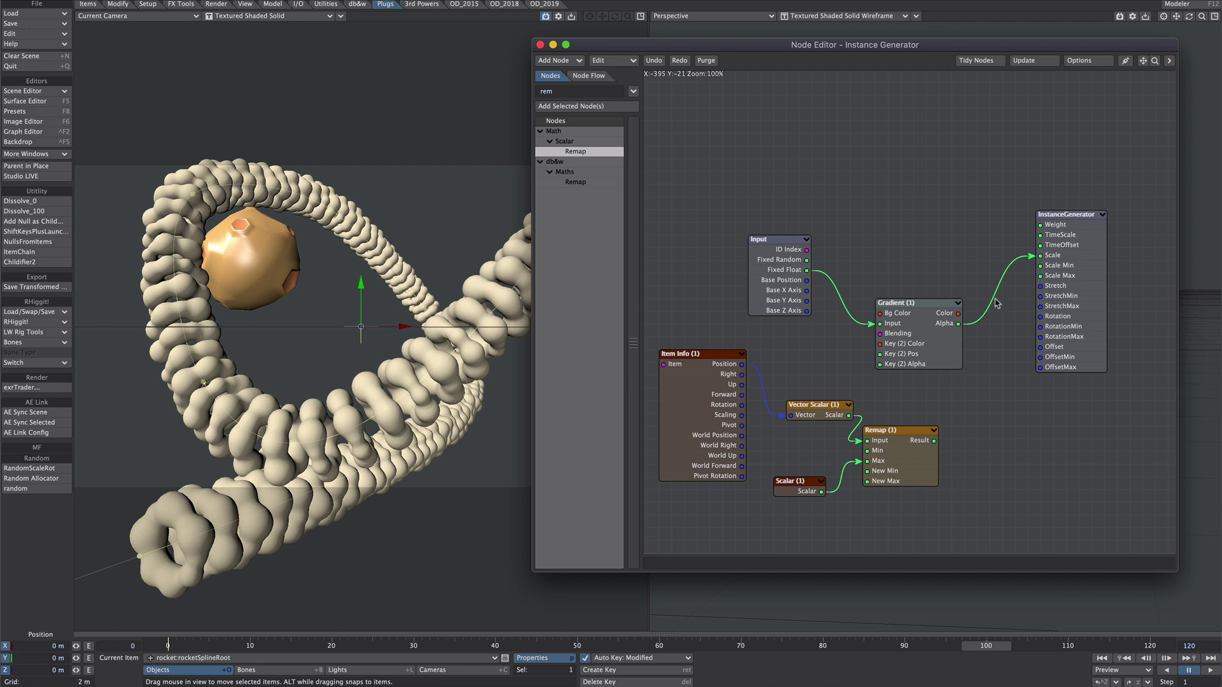
Step: Switch the InstanceGenerator's Scale mode to Uniform, then return to the node graph
{"action": "double_click", "coordinate": [1048, 277]}
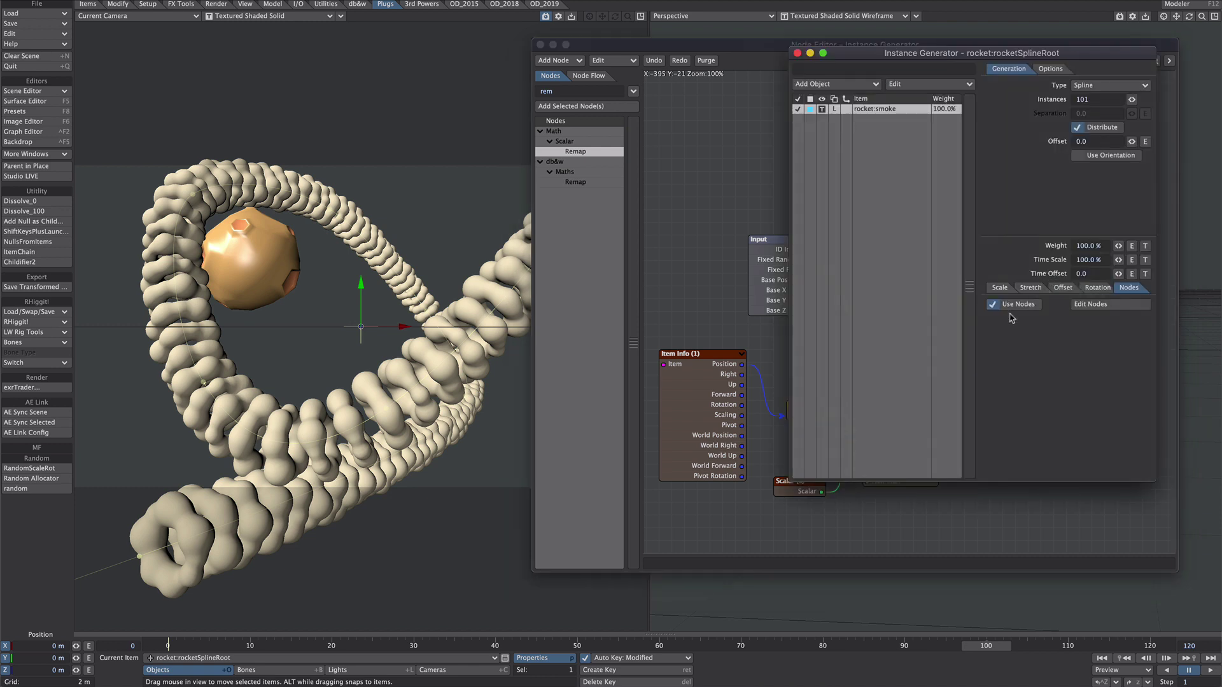
{"action": "left_click", "coordinate": [1000, 288]}
{"action": "left_click", "coordinate": [1100, 354]}
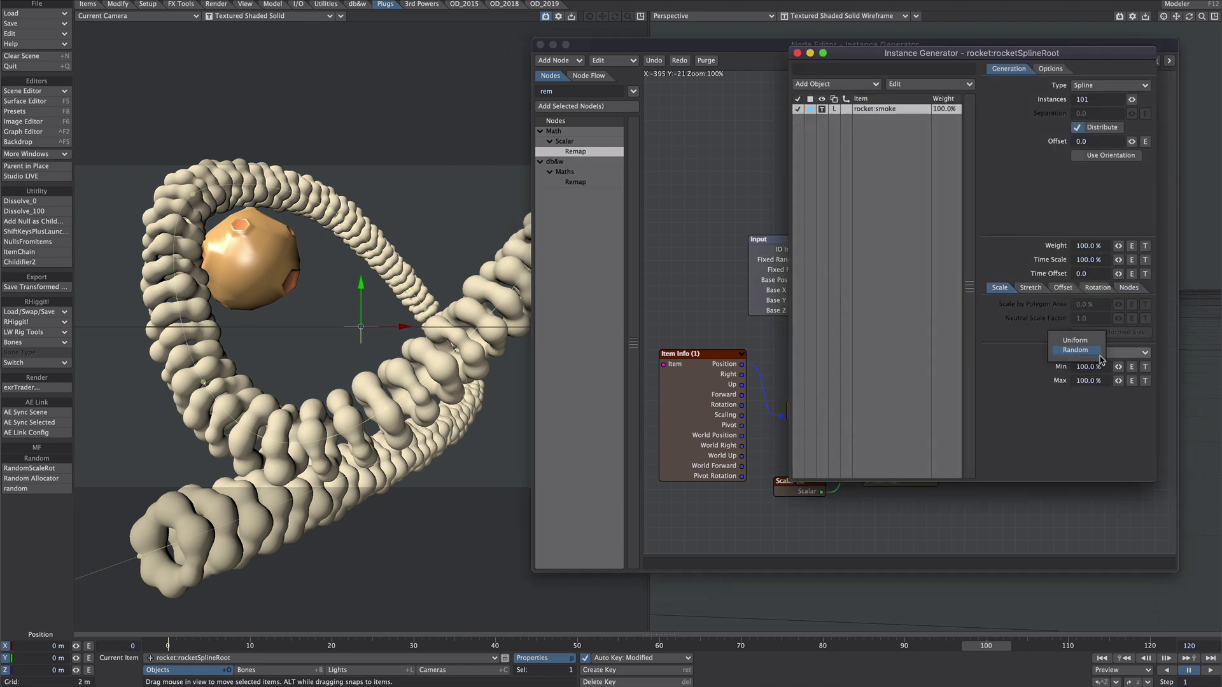
{"action": "left_click", "coordinate": [1088, 341]}
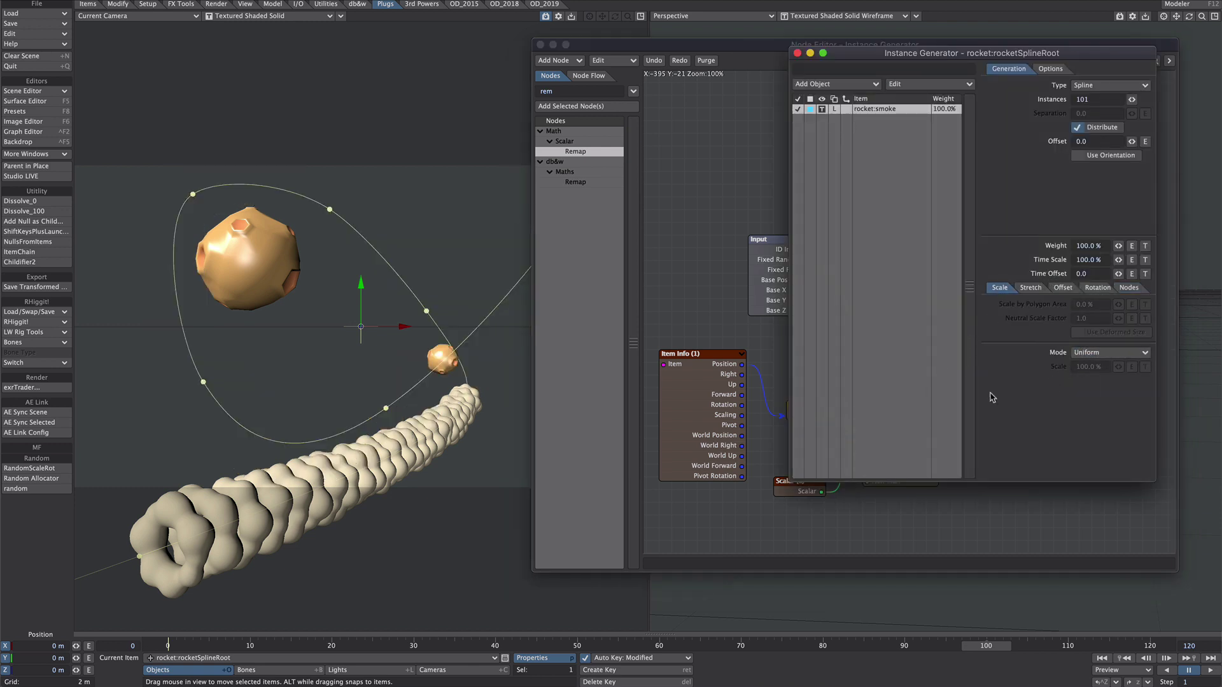
{"action": "left_click", "coordinate": [752, 509]}
Step: Push the gradient's fade key further and wire Remap Result into Gradient Key (2) Pos
{"action": "double_click", "coordinate": [917, 322]}
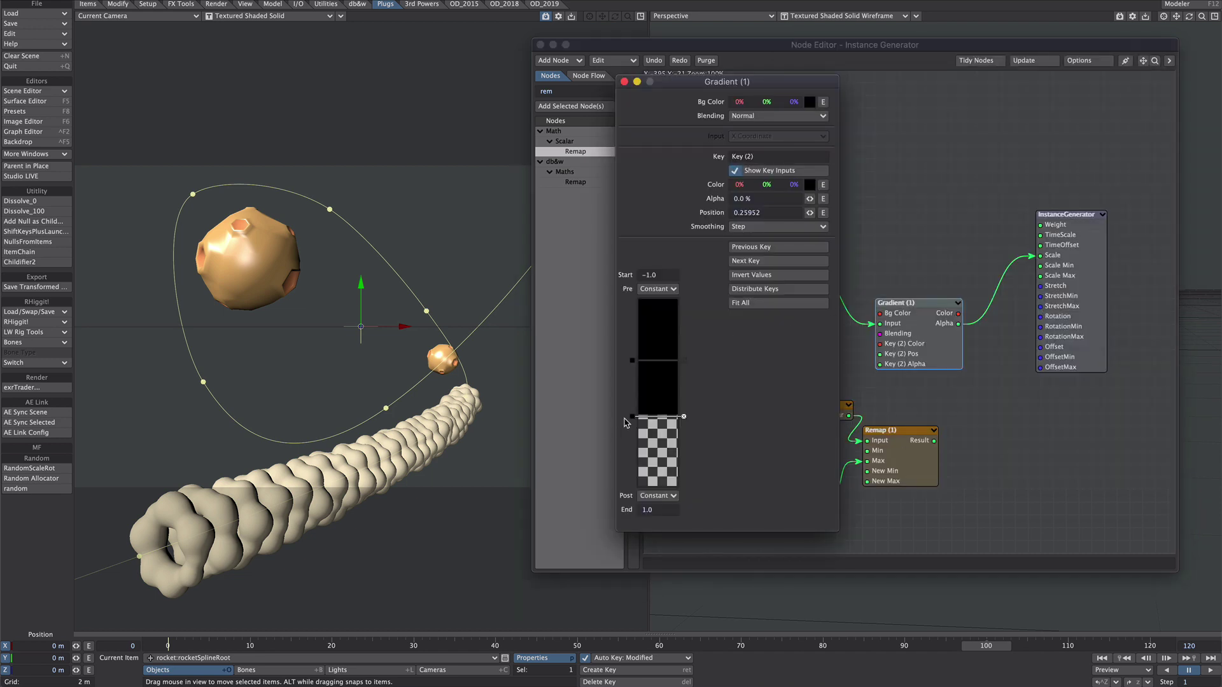
{"action": "mouse_move", "coordinate": [624, 418]}
{"action": "left_mouse_down"}
{"action": "mouse_move", "coordinate": [634, 451]}
{"action": "mouse_move", "coordinate": [641, 427]}
{"action": "left_mouse_up"}
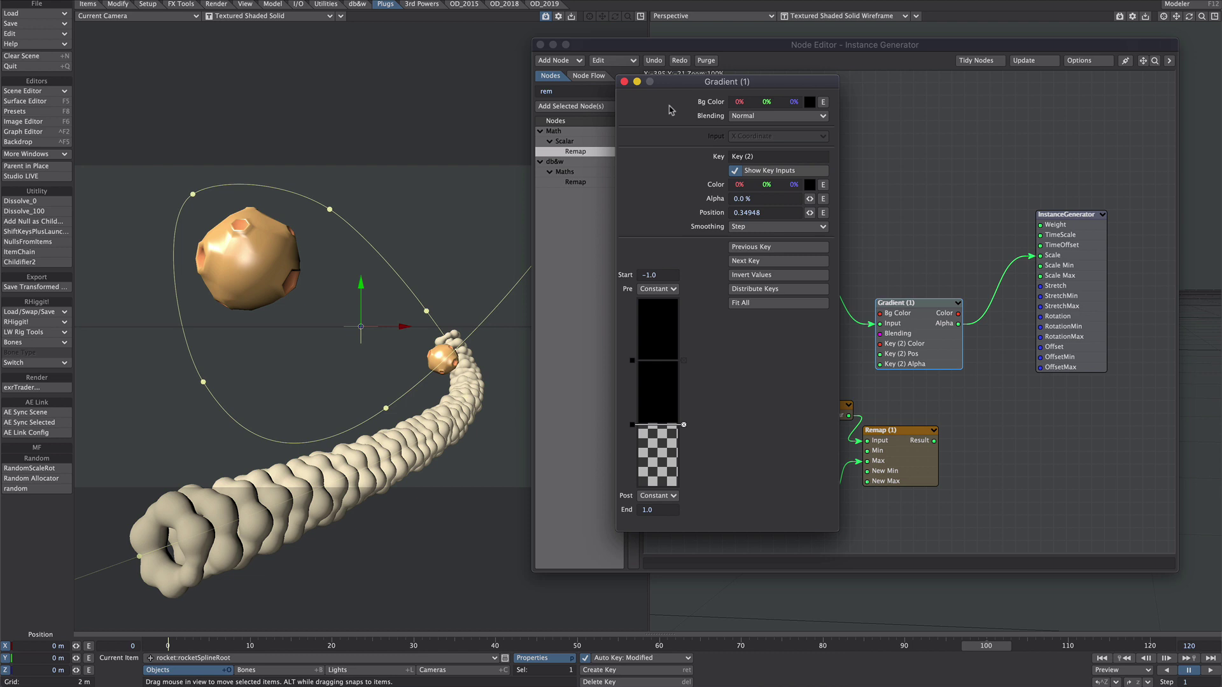
{"action": "left_click", "coordinate": [624, 82]}
{"action": "left_click_drag", "start_coordinate": [935, 440], "coordinate": [880, 353]}
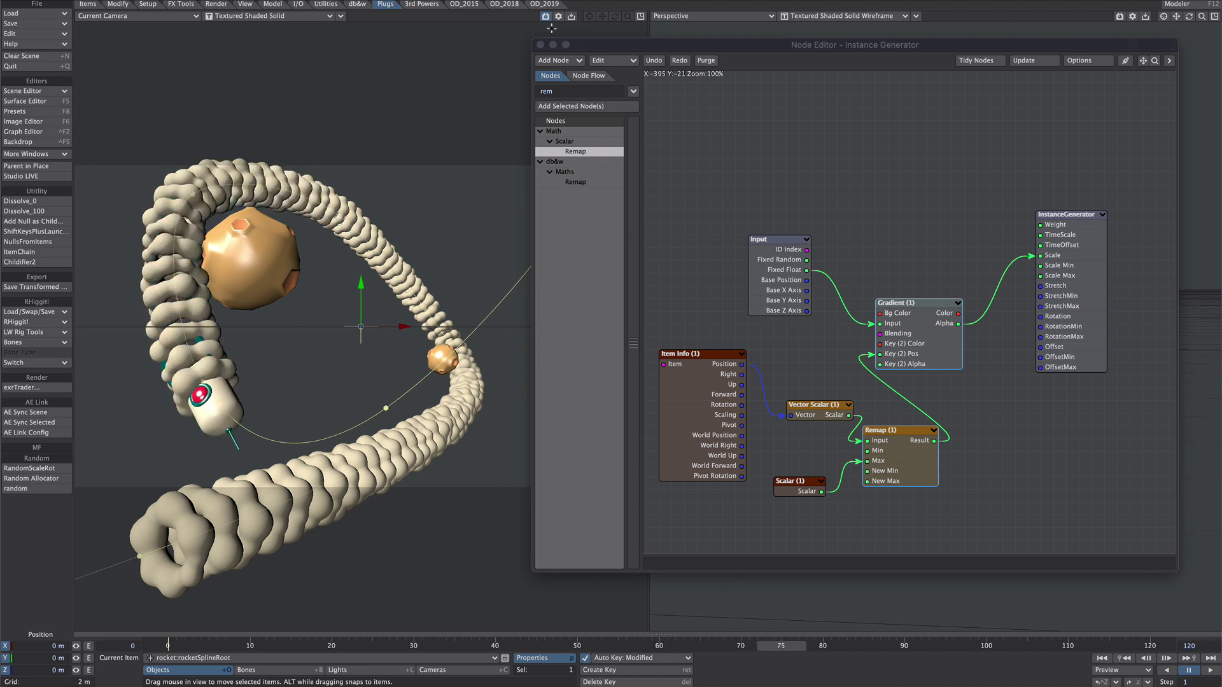
Step: Set the smoke instances' Offset to -0.744 and play the animation to check the trail
{"action": "left_click", "coordinate": [541, 45]}
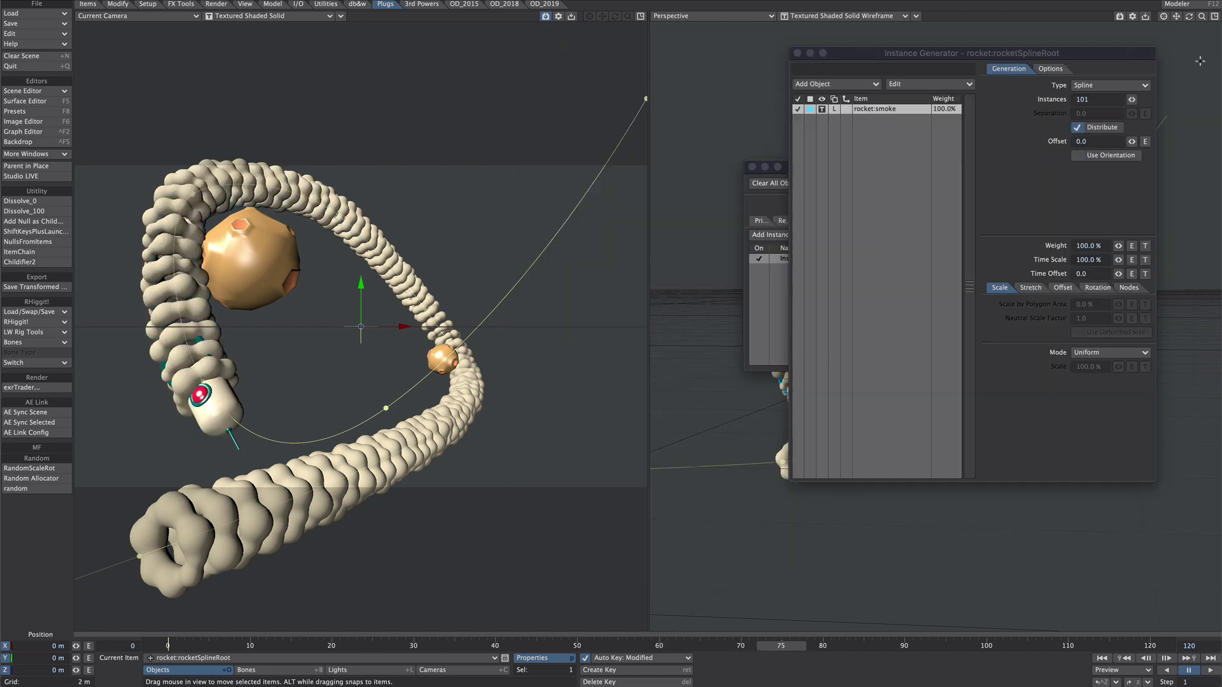
{"action": "left_click_drag", "start_coordinate": [1133, 142], "coordinate": [1081, 142]}
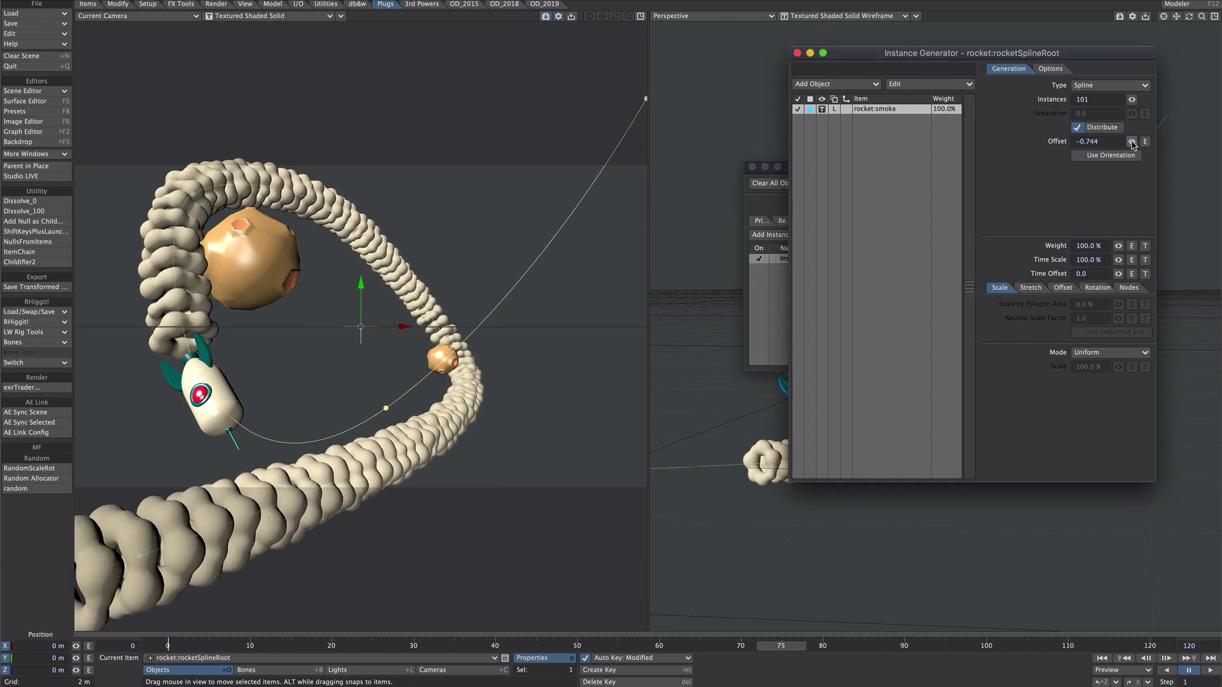
{"action": "key", "text": "space"}
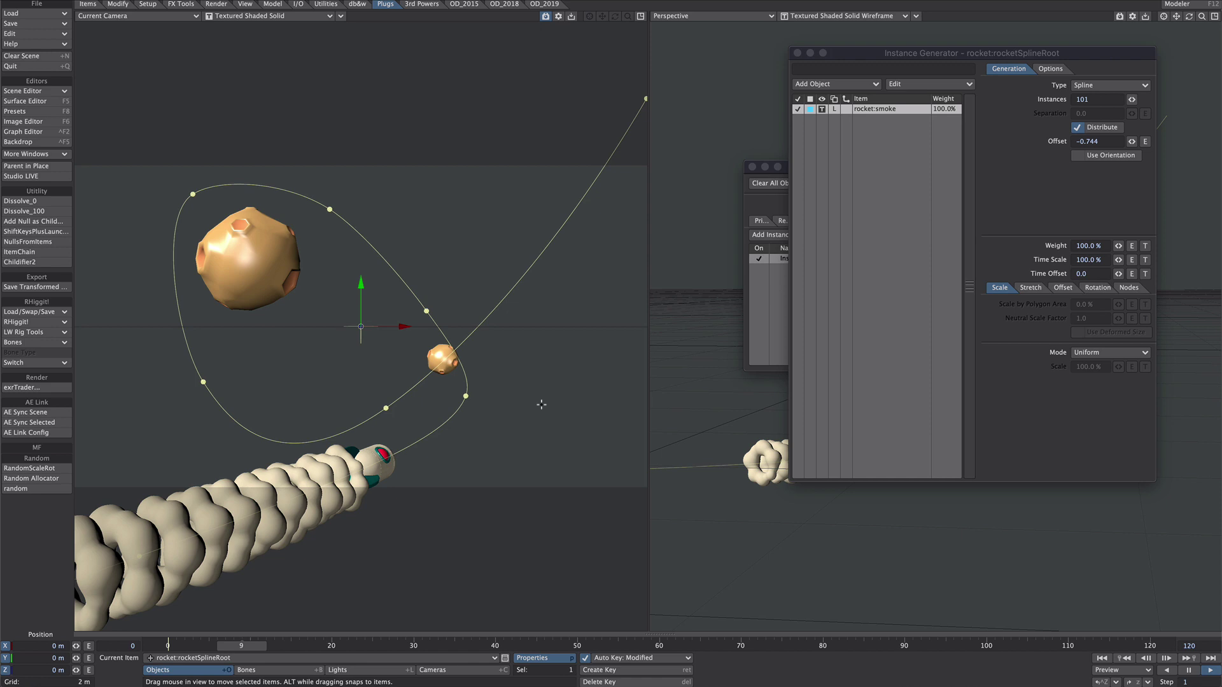
{"action": "left_click", "coordinate": [1188, 670]}
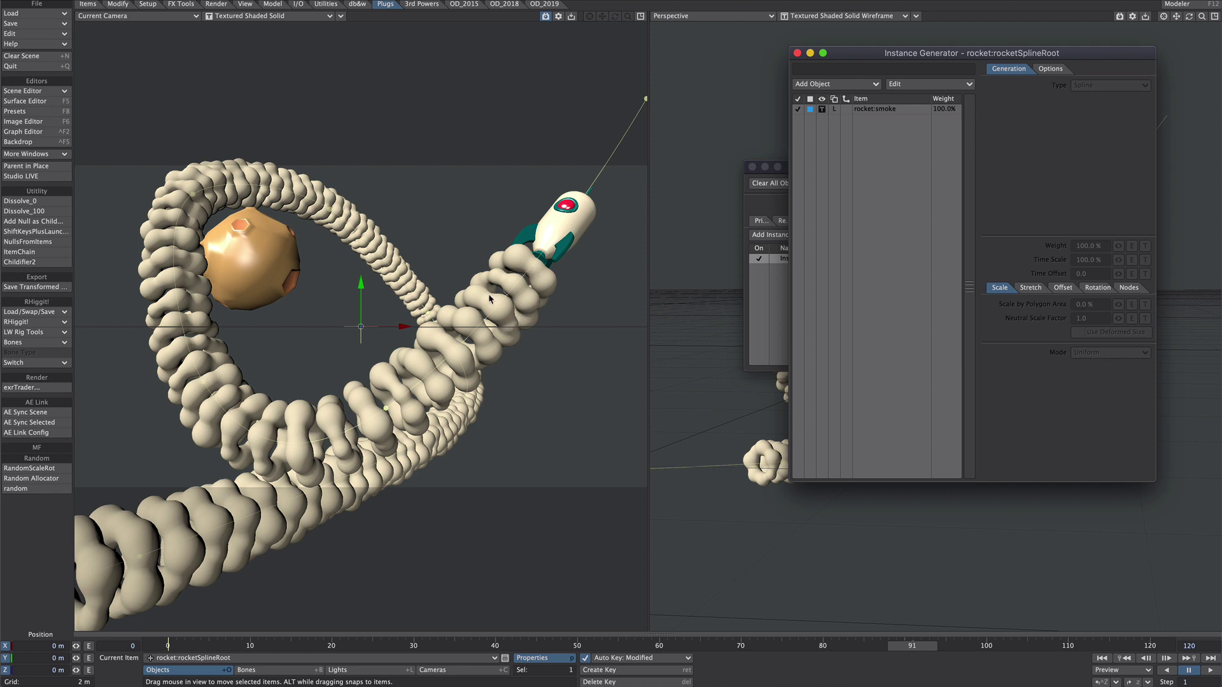
{"action": "left_click", "coordinate": [874, 114]}
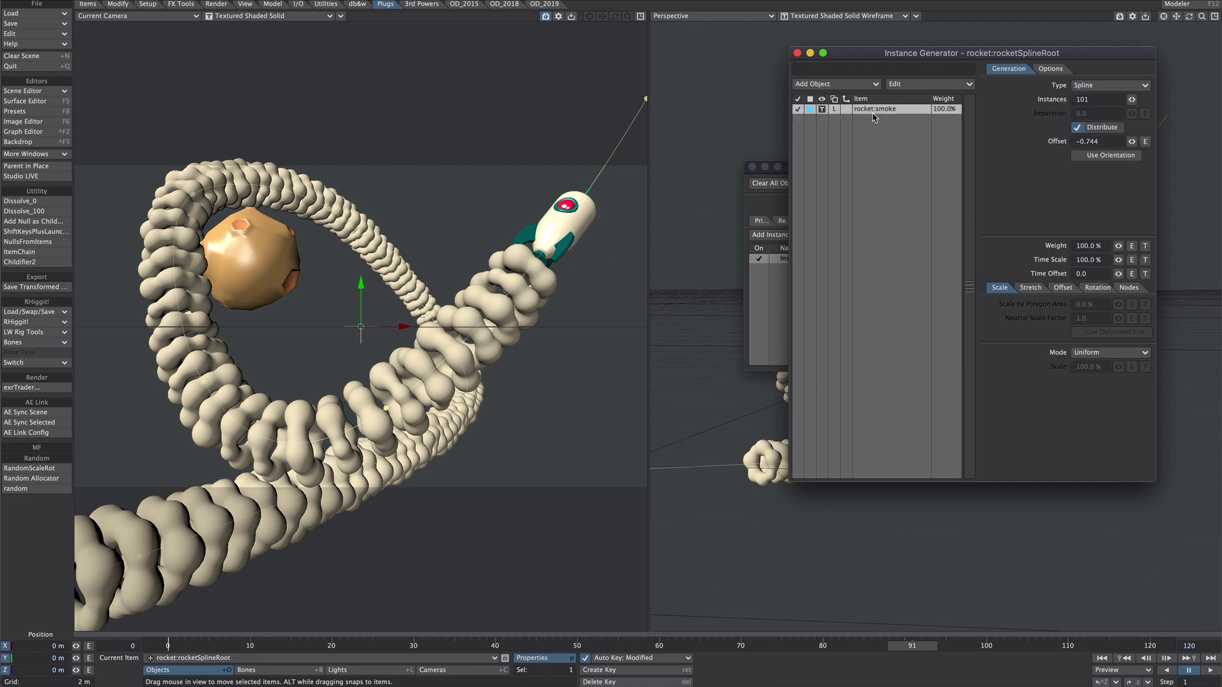
{"action": "left_click", "coordinate": [1128, 289]}
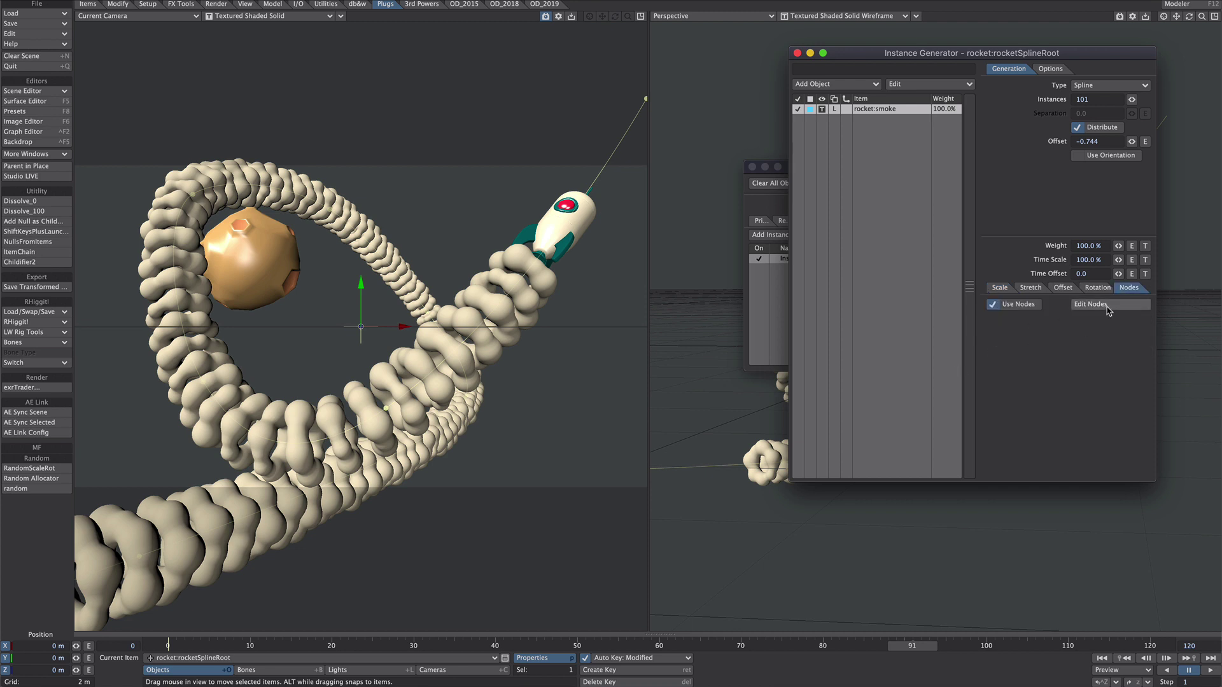
Step: Add a third opaque gradient key near 0.22 and expose its key inputs on the node
{"action": "left_click", "coordinate": [1109, 311]}
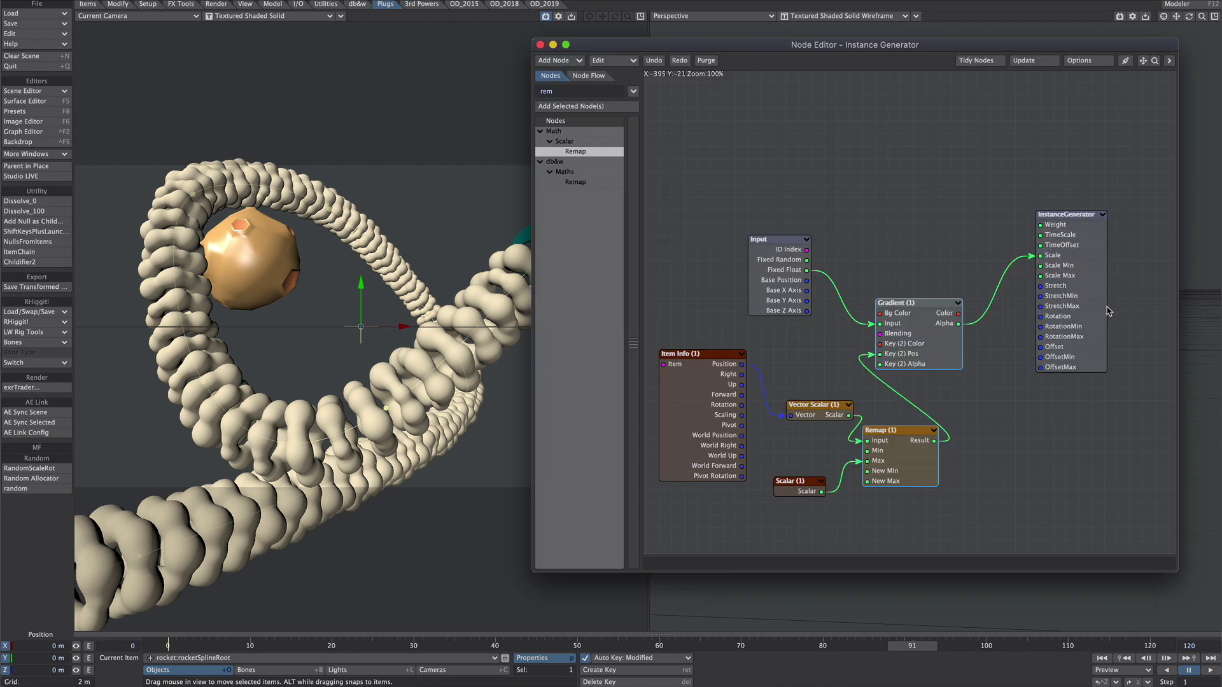
{"action": "double_click", "coordinate": [921, 331]}
{"action": "mouse_move", "coordinate": [637, 422]}
{"action": "left_mouse_down"}
{"action": "mouse_move", "coordinate": [636, 477]}
{"action": "mouse_move", "coordinate": [636, 437]}
{"action": "mouse_move", "coordinate": [644, 465]}
{"action": "left_mouse_up"}
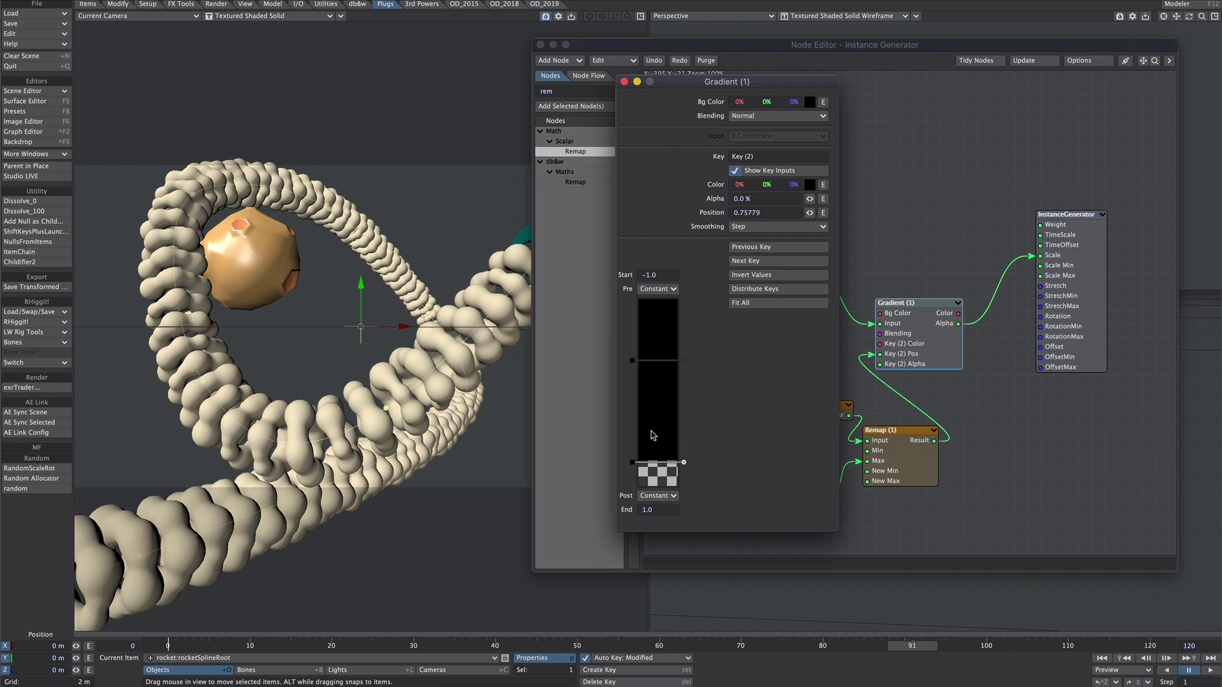
{"action": "left_click_drag", "start_coordinate": [653, 419], "coordinate": [653, 416]}
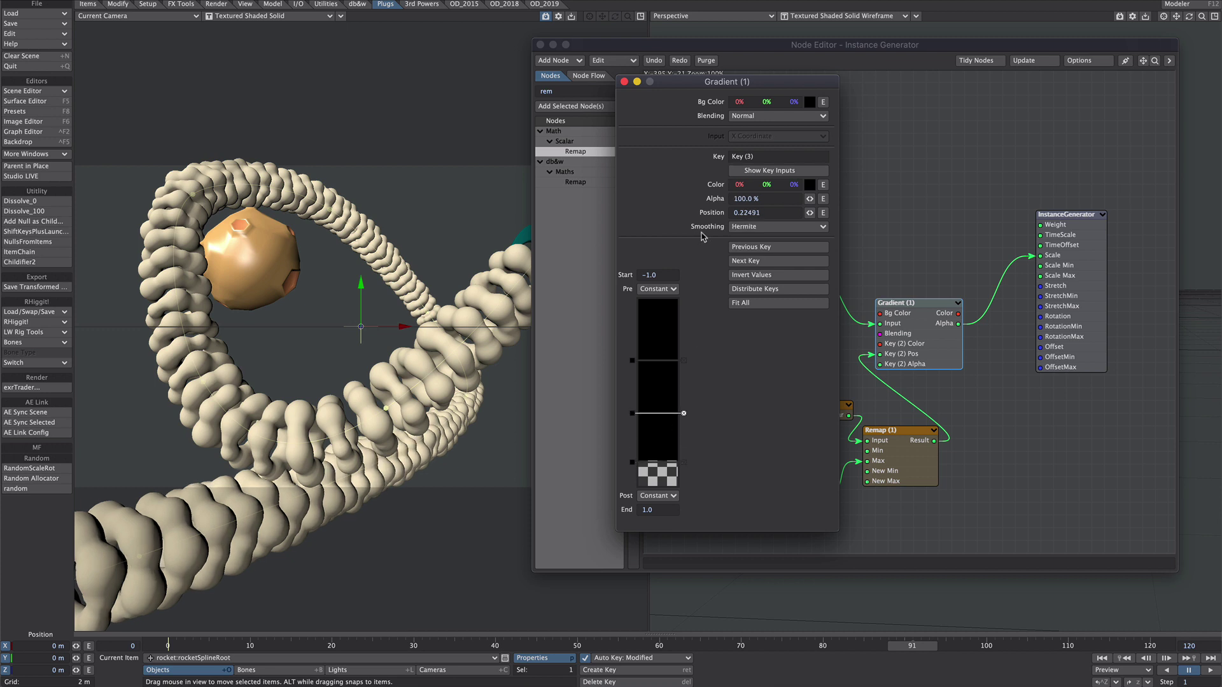
{"action": "left_click", "coordinate": [770, 171]}
Step: Place a Scalar Add node in the graph and edit its B value
{"action": "left_click", "coordinate": [560, 91]}
{"action": "type", "text": "add"}
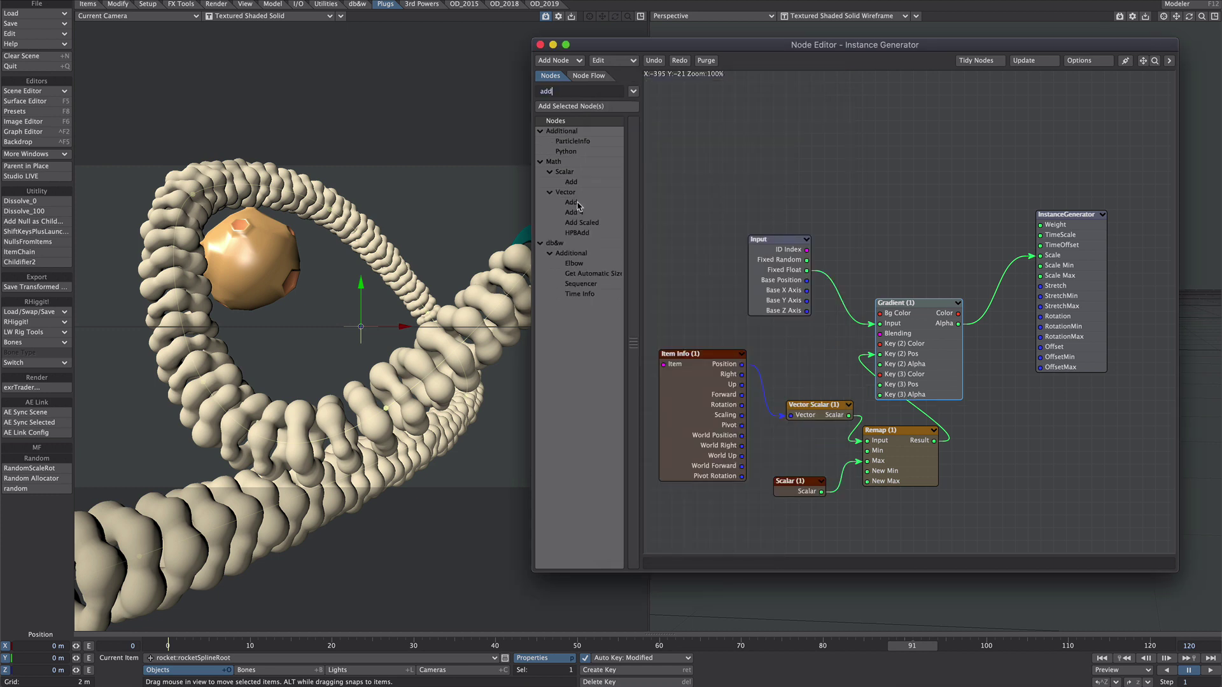
{"action": "left_click_drag", "start_coordinate": [570, 182], "coordinate": [969, 479]}
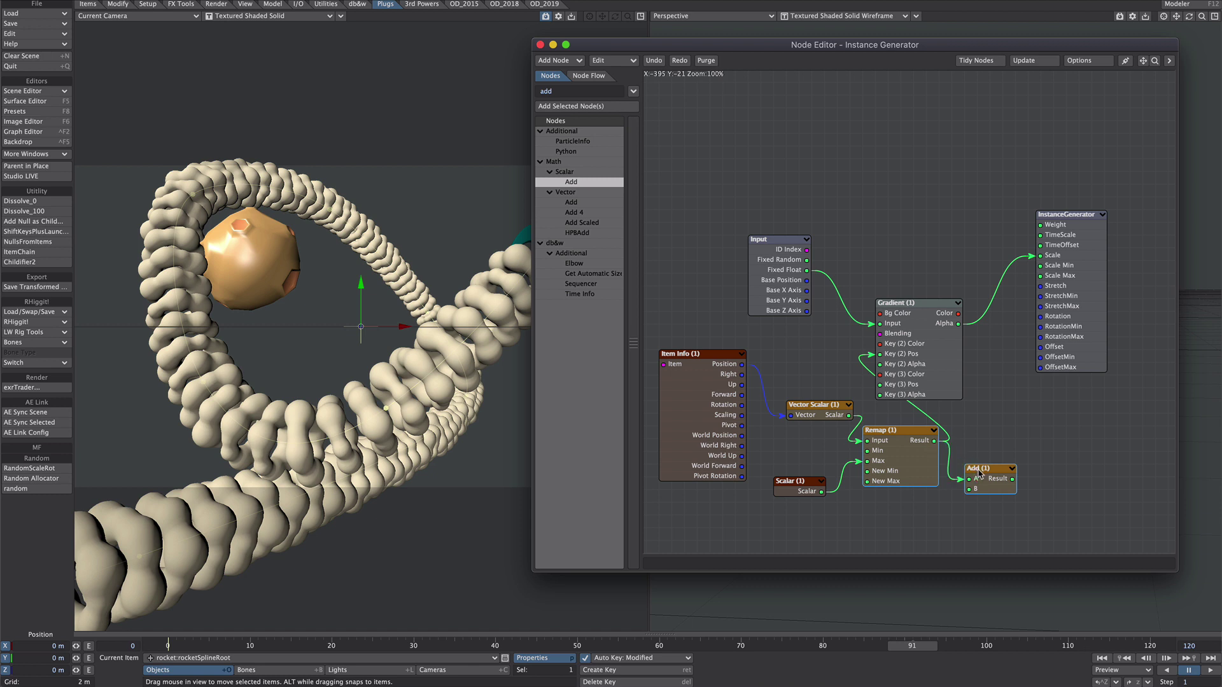
{"action": "double_click", "coordinate": [988, 479]}
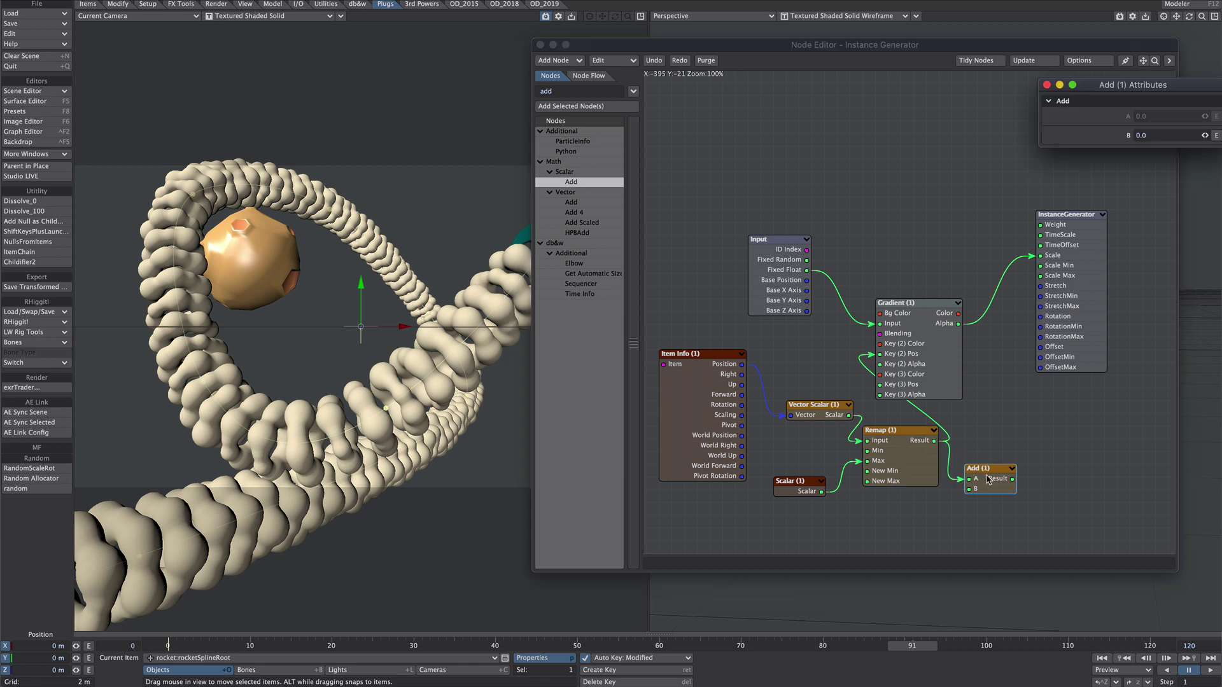
{"action": "left_click", "coordinate": [1146, 135]}
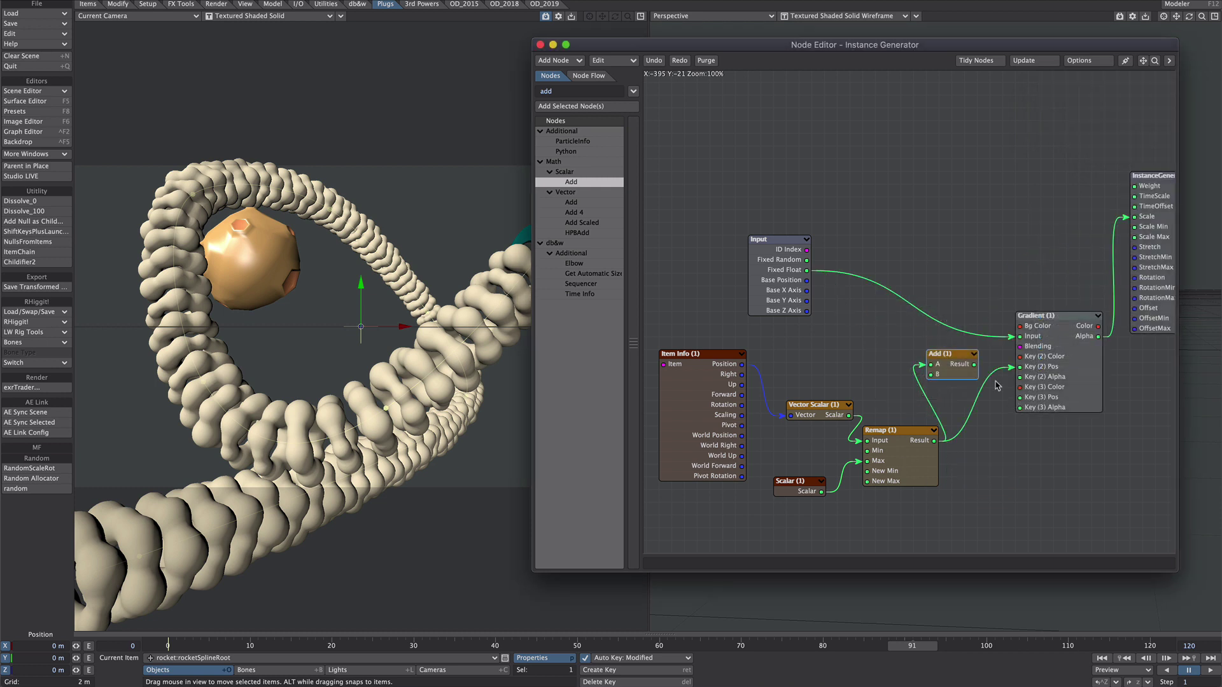
Step: Wire the Add node's Result into Gradient Key (3) Pos
{"action": "double_click", "coordinate": [1058, 365]}
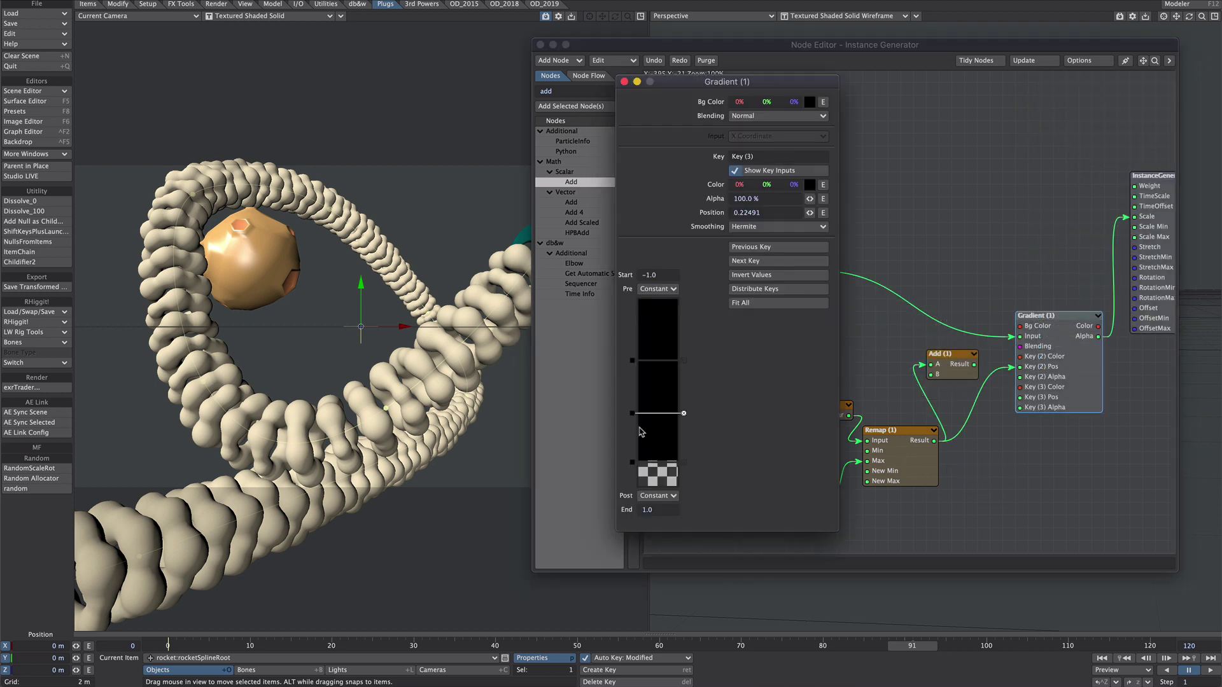
{"action": "left_click", "coordinate": [625, 81]}
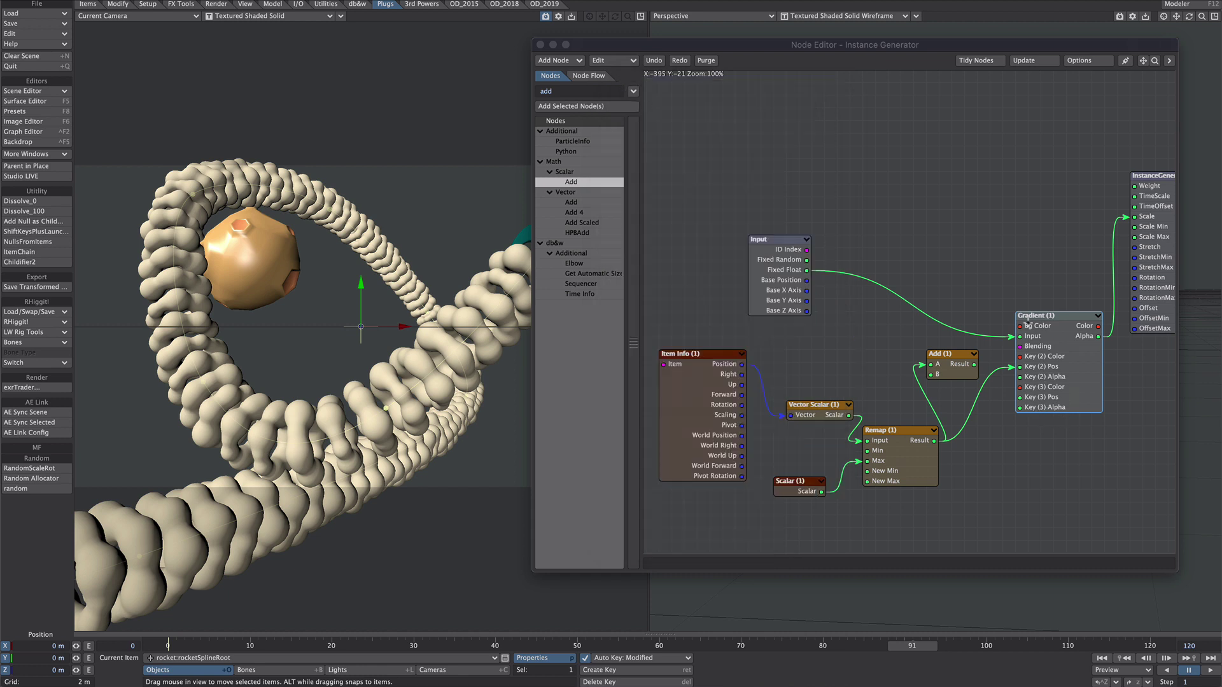
{"action": "left_click", "coordinate": [1049, 354]}
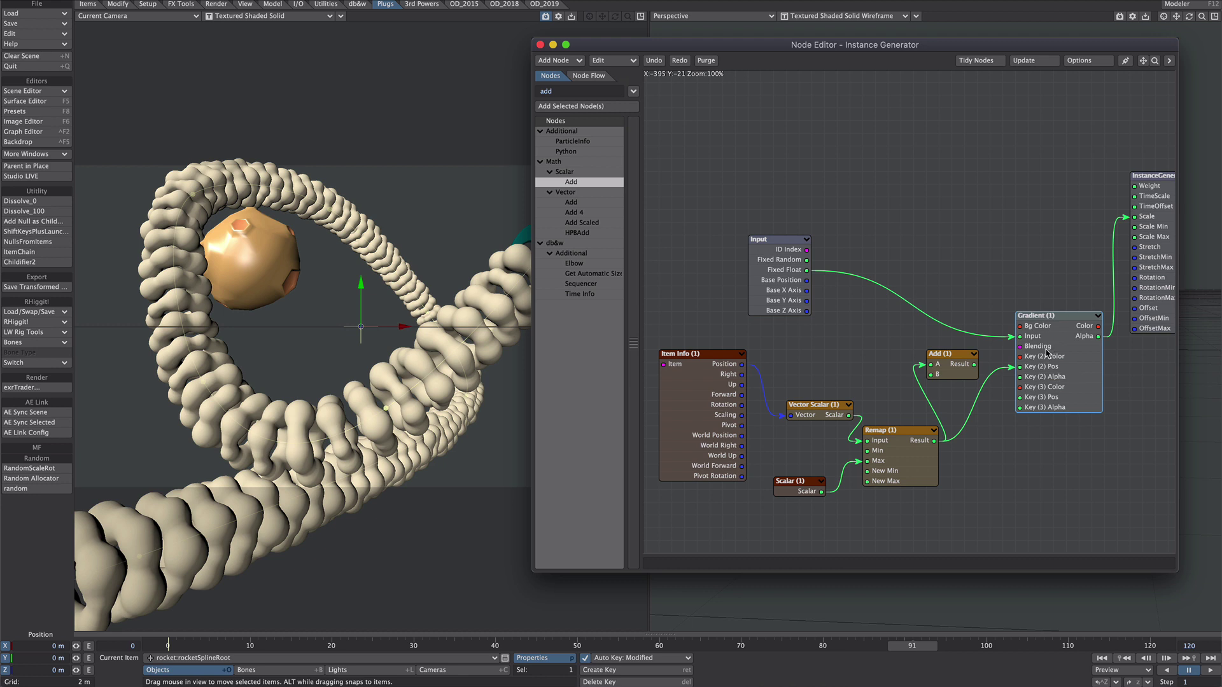
{"action": "key", "text": "Delete"}
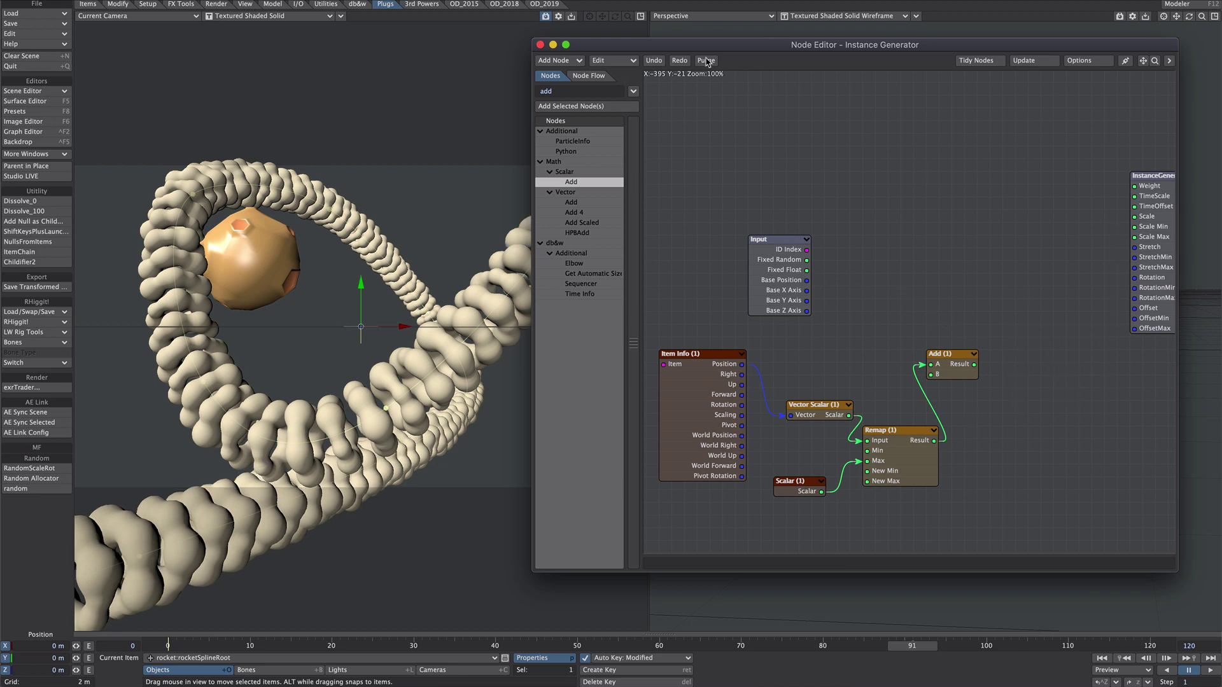
{"action": "left_click", "coordinate": [655, 62]}
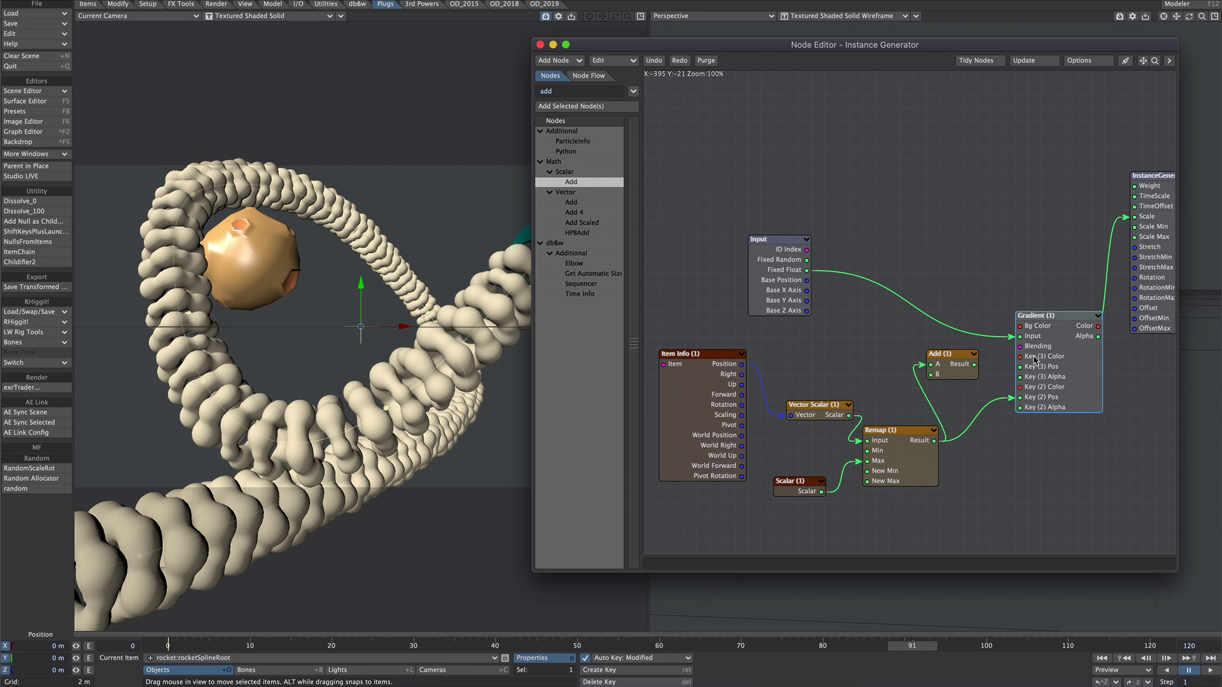
{"action": "left_click", "coordinate": [978, 362]}
{"action": "left_click_drag", "start_coordinate": [978, 369], "coordinate": [1003, 372]}
{"action": "double_click", "coordinate": [1047, 371]}
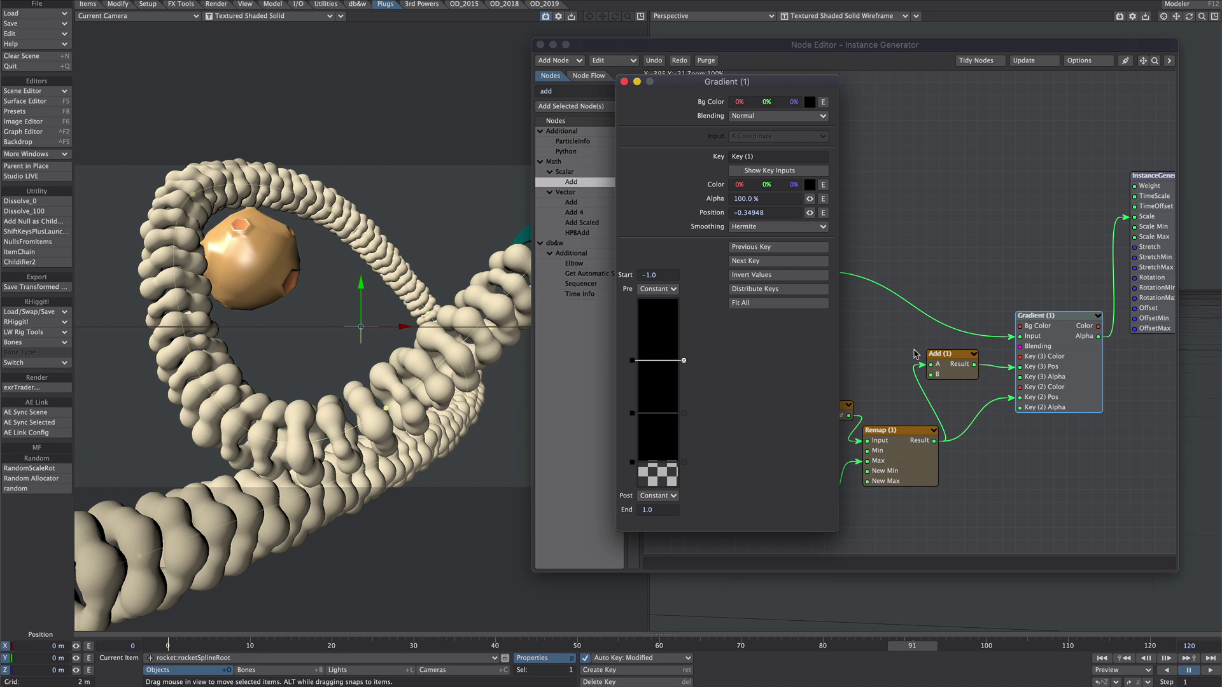
{"action": "left_click", "coordinate": [652, 413]}
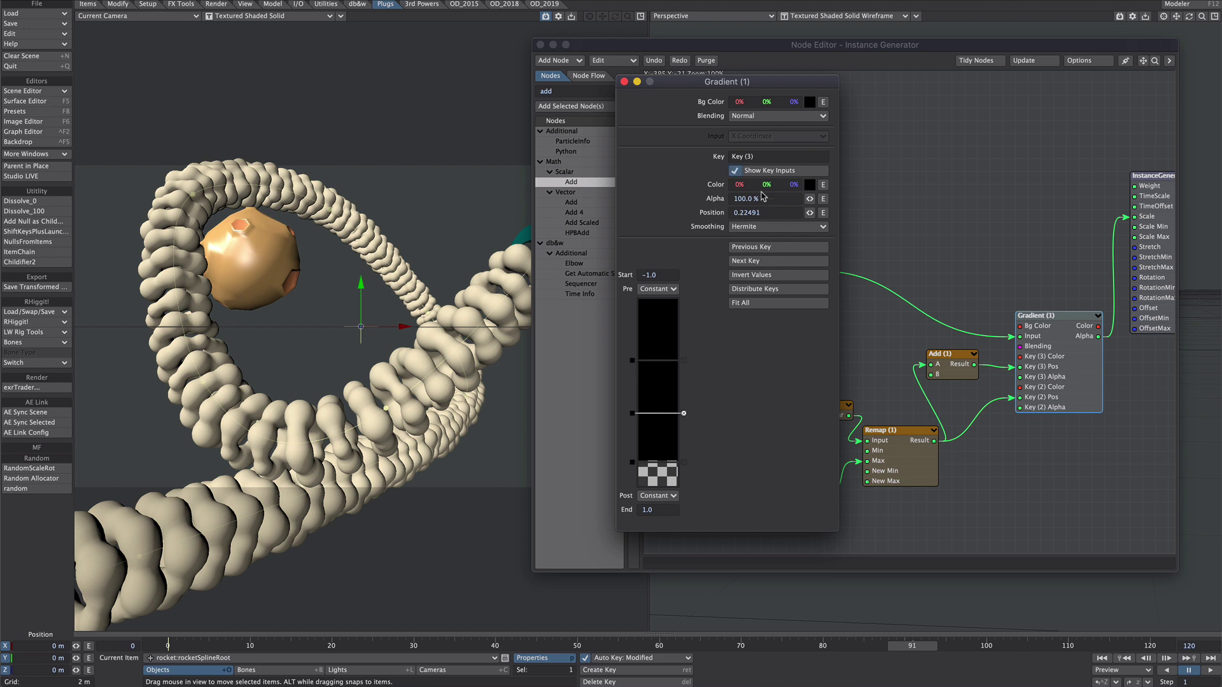
Step: Switch the Gradient's second key to Bezier smoothing
{"action": "left_click", "coordinate": [633, 463]}
{"action": "left_click", "coordinate": [744, 226]}
{"action": "left_click", "coordinate": [739, 234]}
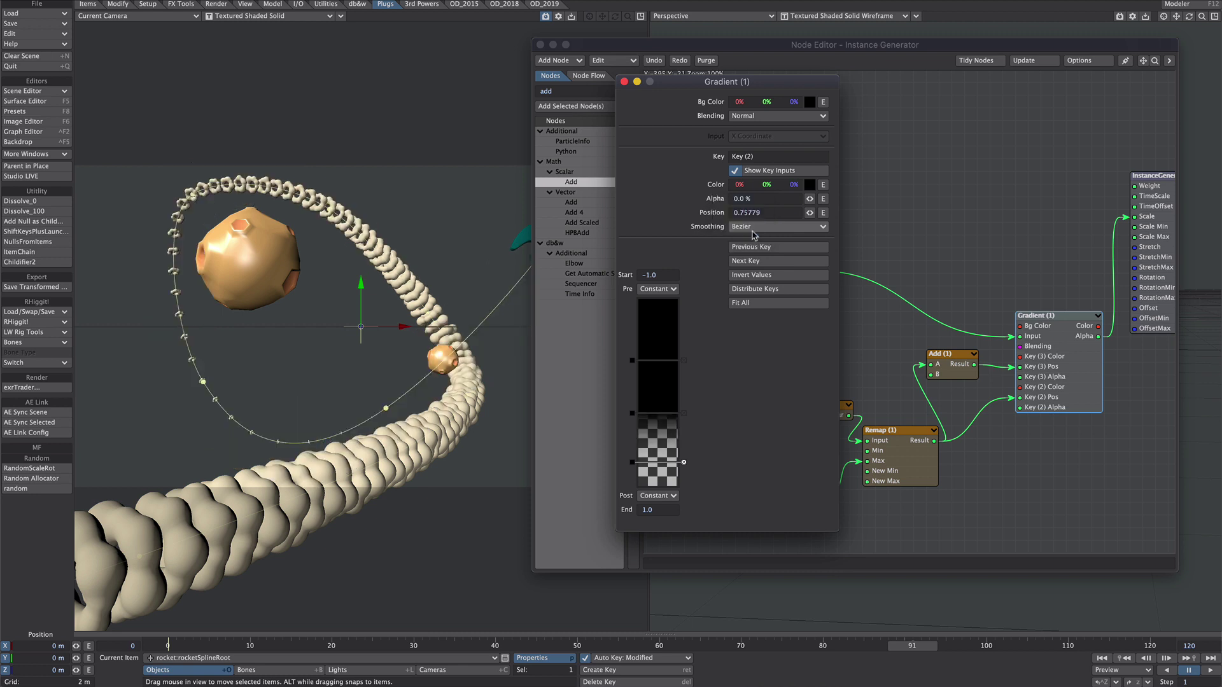
{"action": "left_click", "coordinate": [624, 81]}
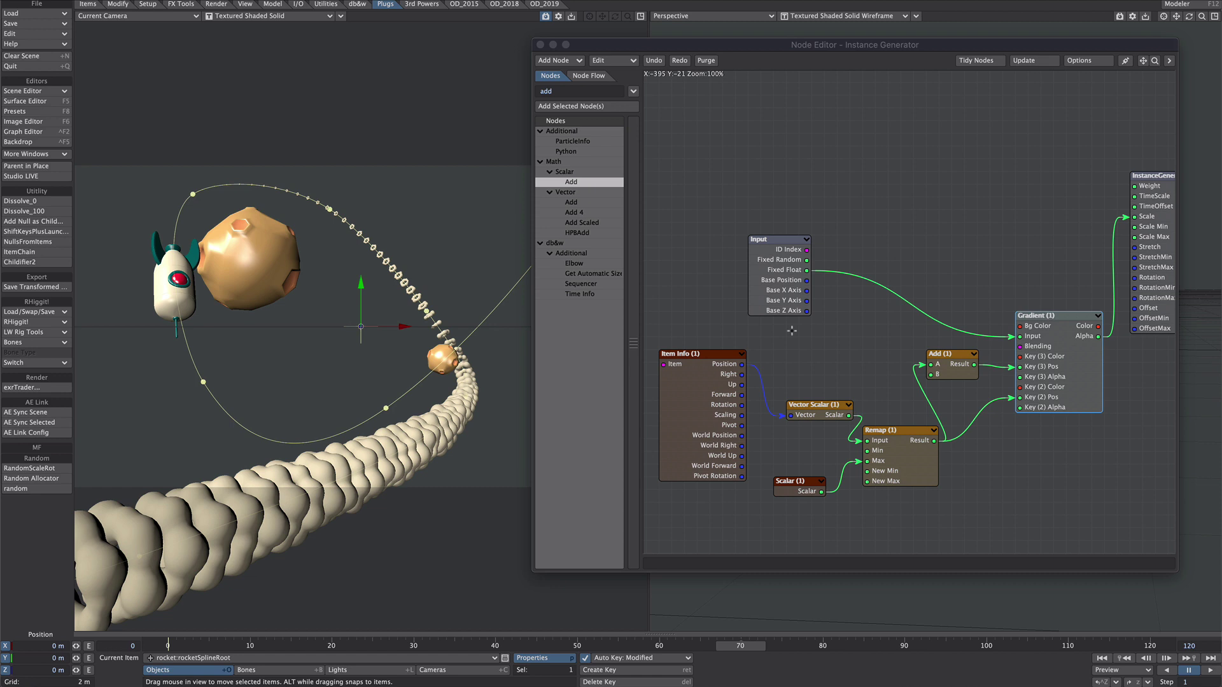
Step: Set the Add (1) node's B value to about -0.046
{"action": "double_click", "coordinate": [950, 368]}
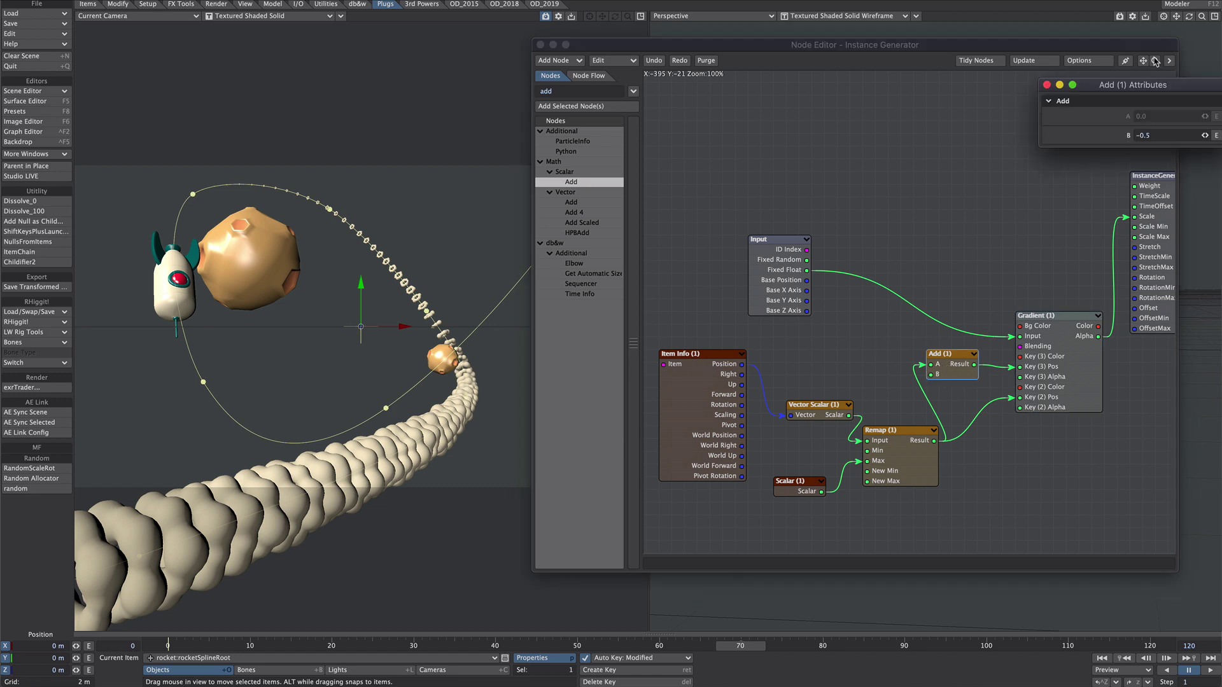
{"action": "left_click_drag", "start_coordinate": [1139, 80], "coordinate": [650, 234]}
{"action": "left_click_drag", "start_coordinate": [718, 280], "coordinate": [725, 280]}
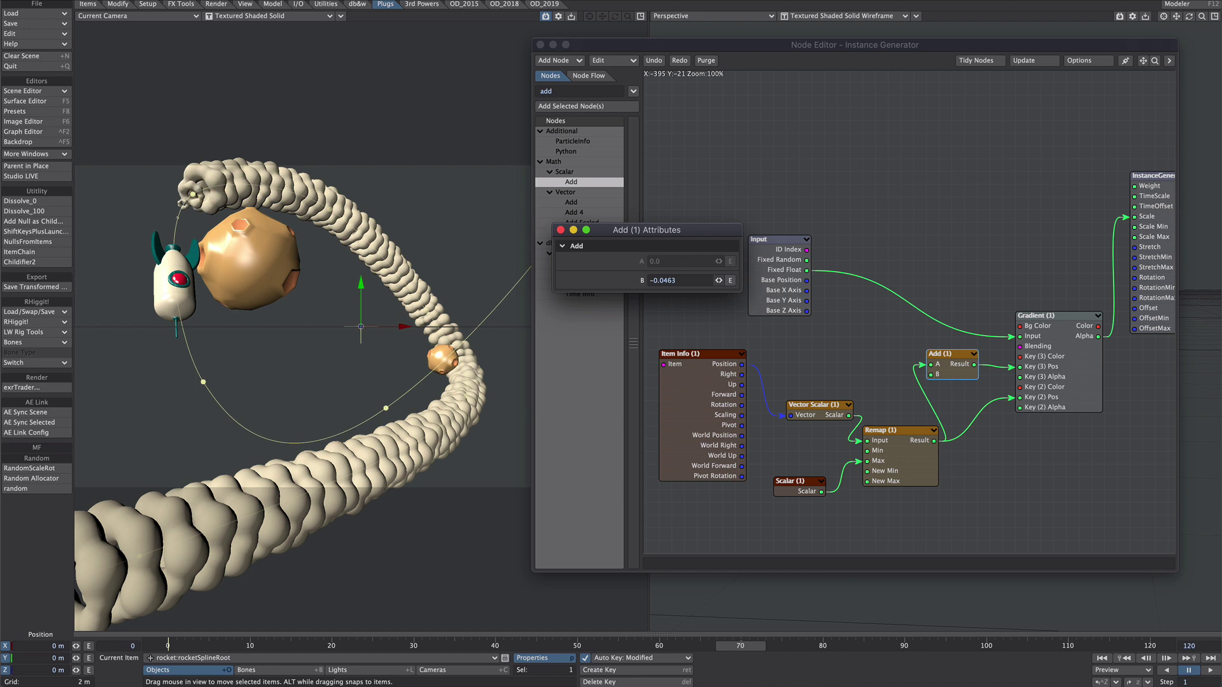
{"action": "left_click", "coordinate": [561, 231]}
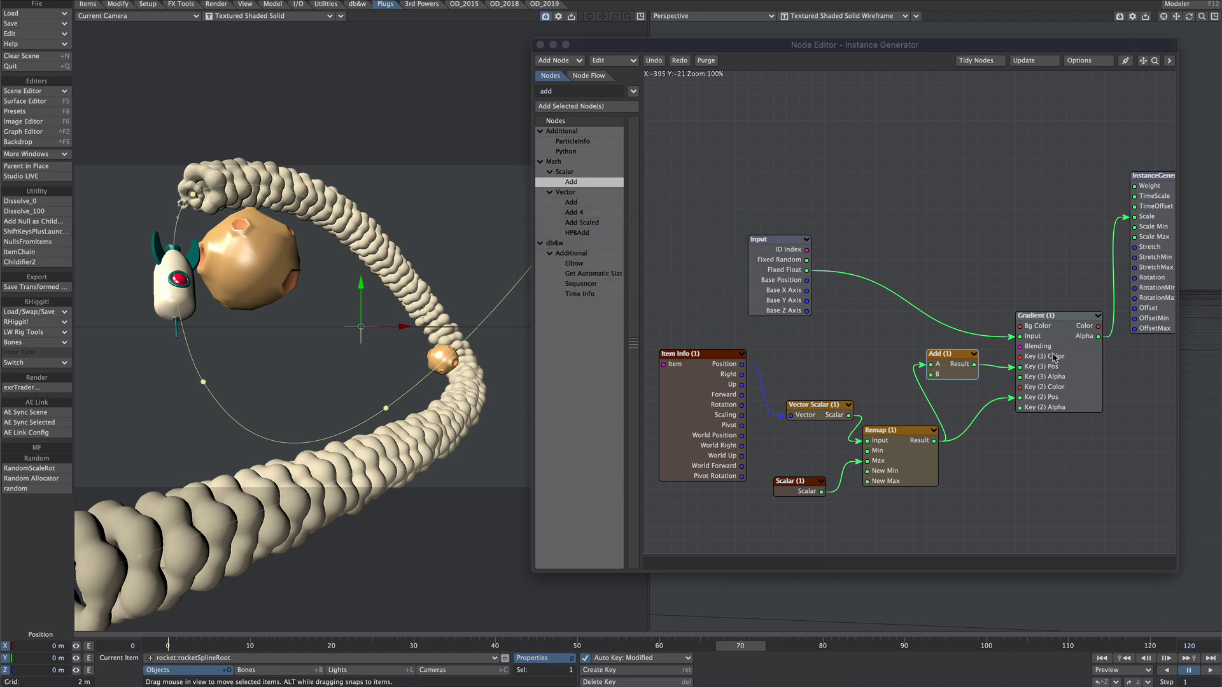
Step: Change the gradient key's smoothing to Hermite
{"action": "double_click", "coordinate": [1058, 356]}
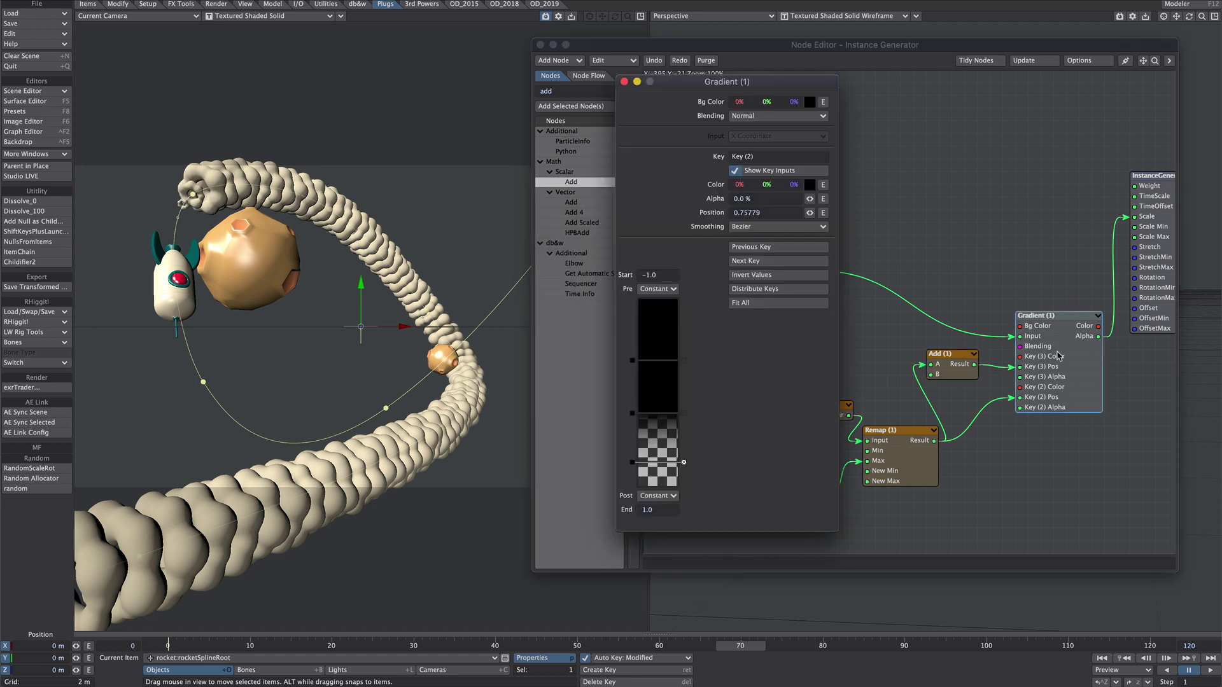
{"action": "left_click", "coordinate": [749, 227]}
{"action": "left_click", "coordinate": [745, 195]}
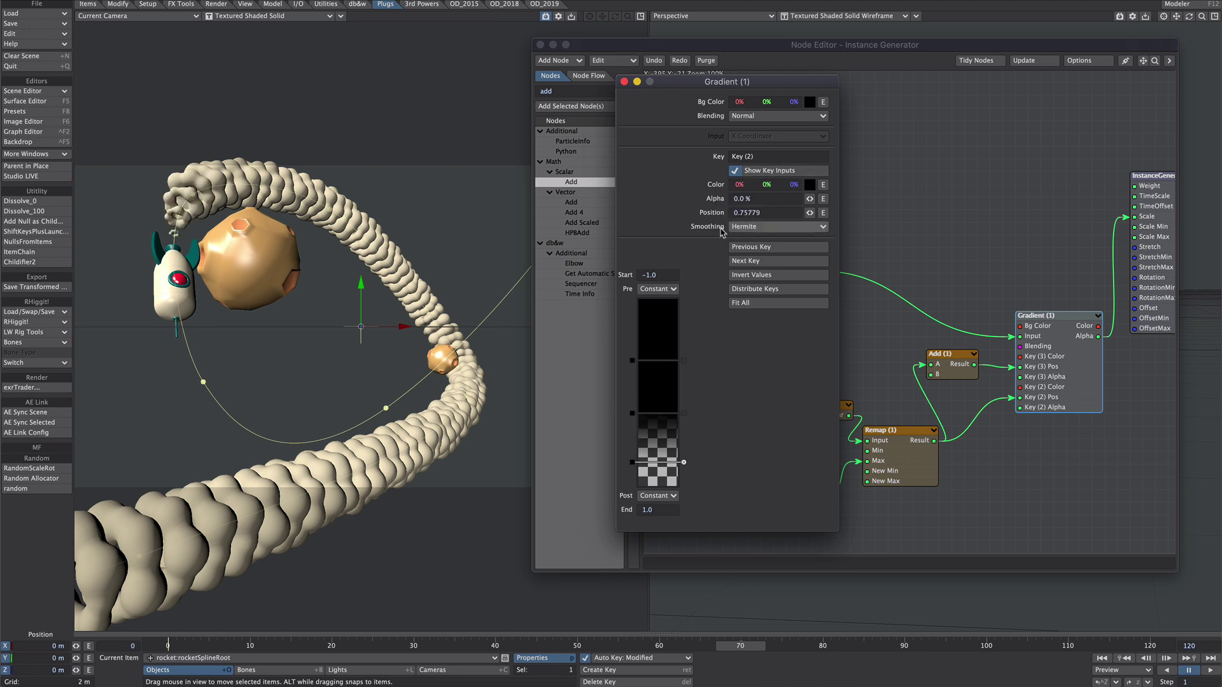
{"action": "left_click", "coordinate": [623, 82]}
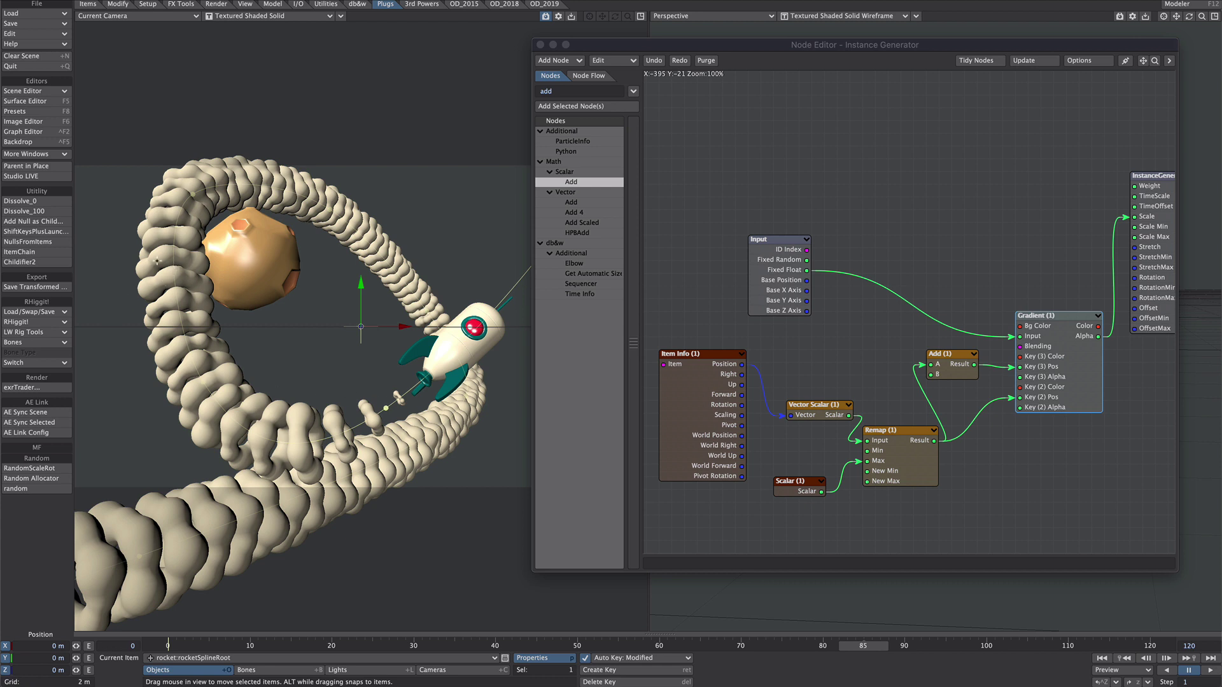
Step: Move the first gradient key to about -0.61 and show the key inputs on the node
{"action": "double_click", "coordinate": [1058, 350]}
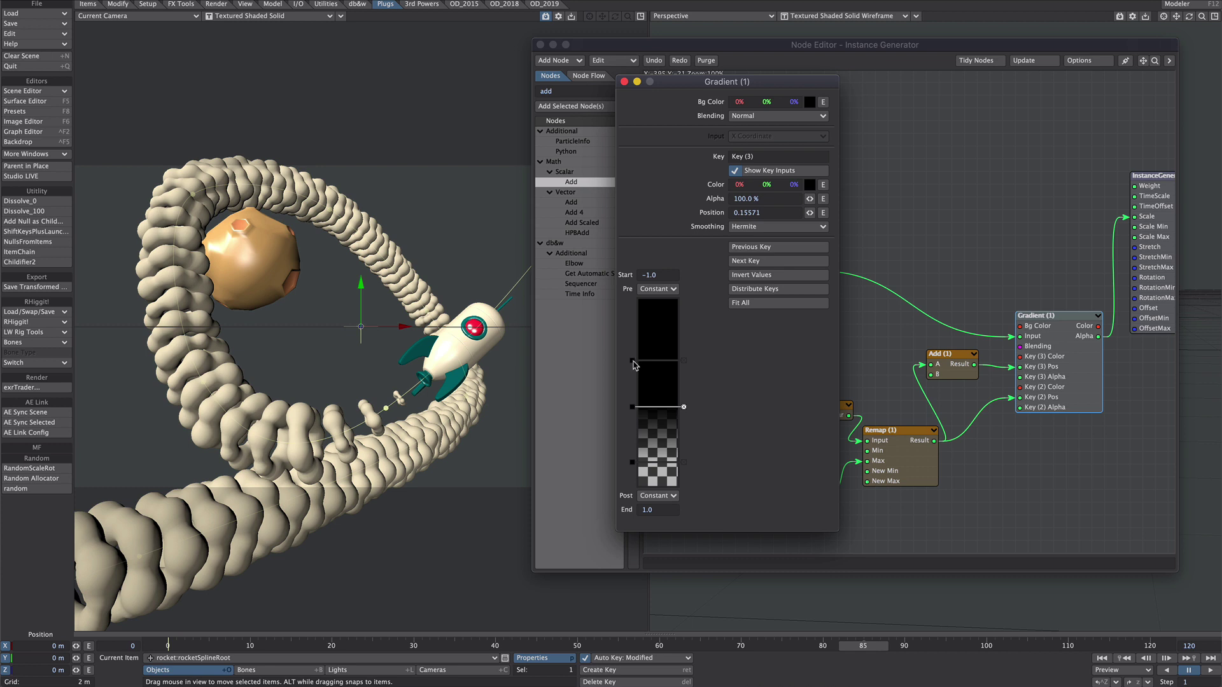
{"action": "mouse_move", "coordinate": [633, 361]}
{"action": "left_mouse_down"}
{"action": "mouse_move", "coordinate": [634, 326]}
{"action": "mouse_move", "coordinate": [634, 338]}
{"action": "left_mouse_up"}
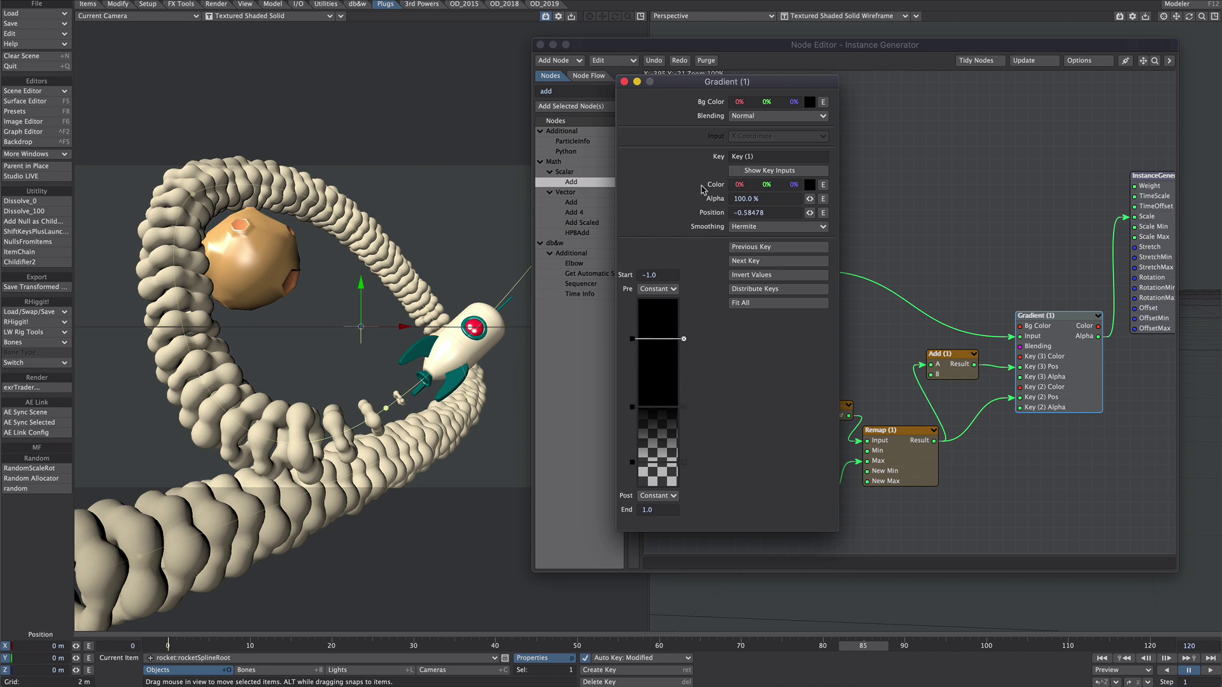
{"action": "left_click", "coordinate": [780, 169]}
{"action": "mouse_move", "coordinate": [632, 339]}
{"action": "left_mouse_down"}
{"action": "mouse_move", "coordinate": [632, 360]}
{"action": "mouse_move", "coordinate": [653, 267]}
{"action": "left_mouse_up"}
Step: Add a fully transparent Key (4) at -1.0, keeping Hermite smoothing on the first key
{"action": "left_click", "coordinate": [663, 331]}
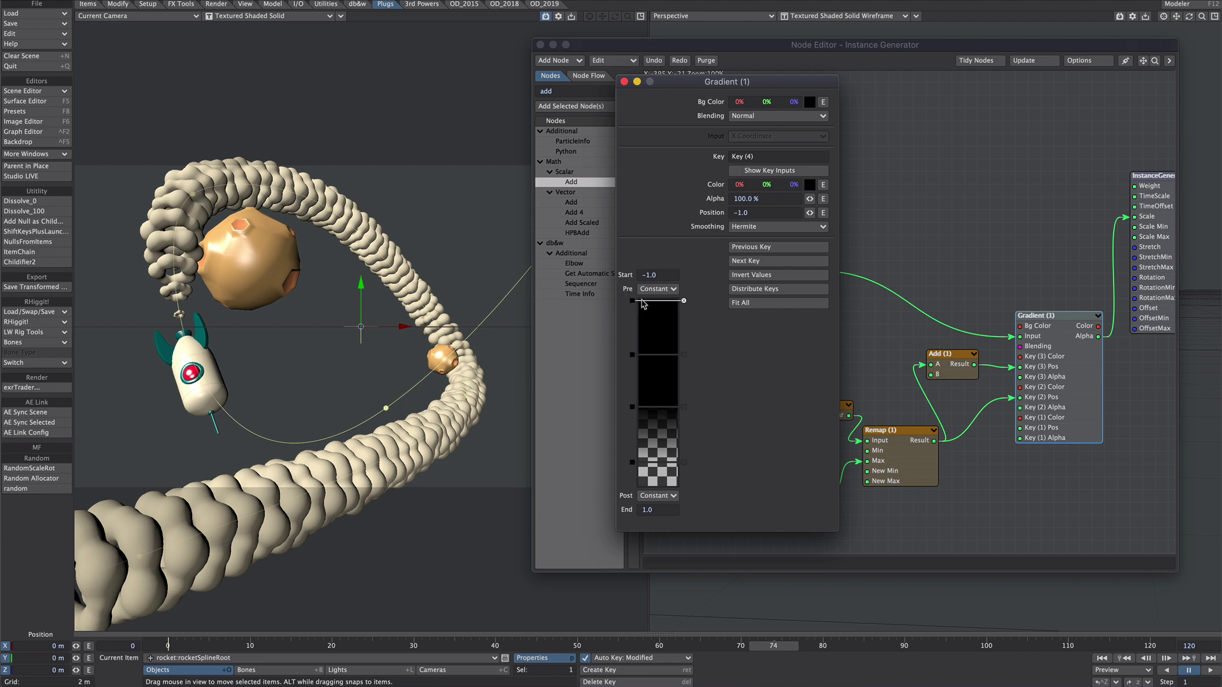
{"action": "left_click", "coordinate": [743, 198]}
{"action": "type", "text": "0"}
{"action": "key", "text": "Return"}
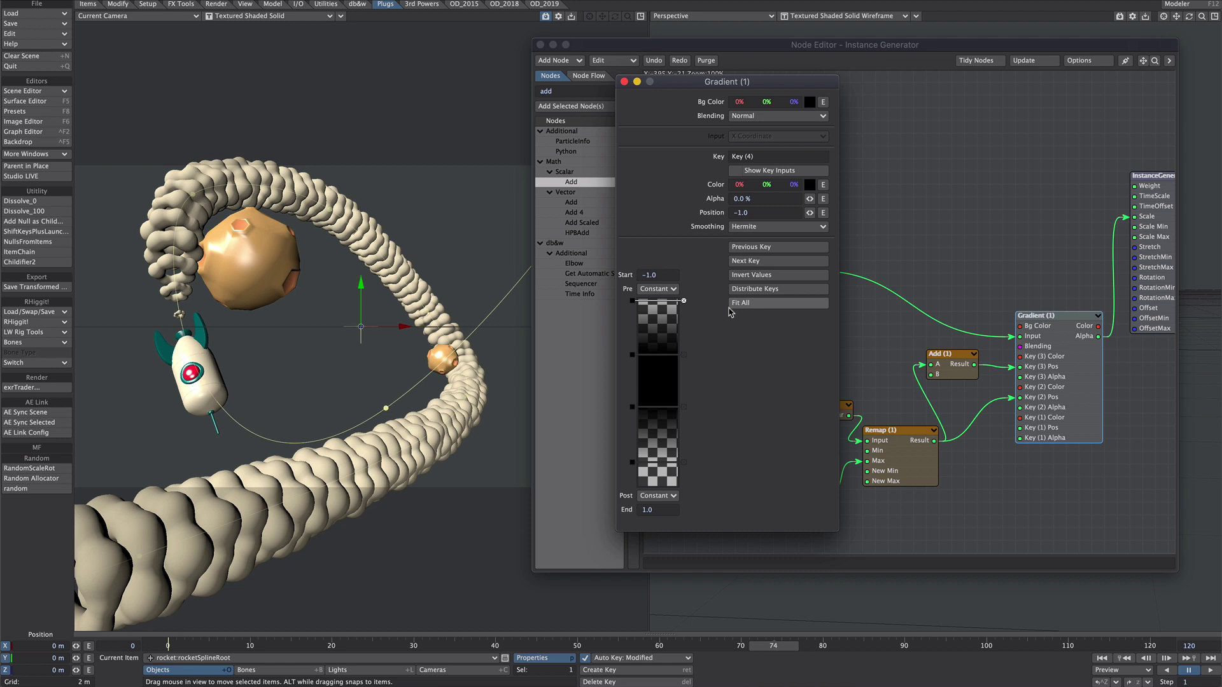
{"action": "left_click", "coordinate": [670, 354]}
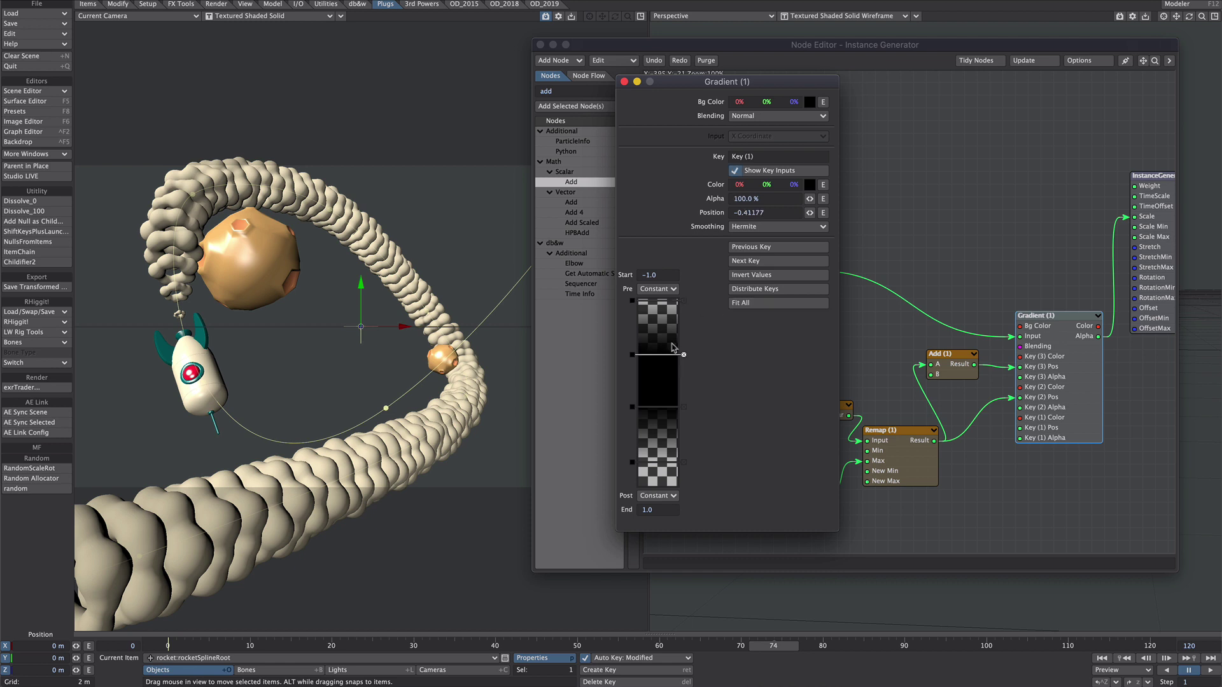
{"action": "left_click", "coordinate": [743, 226]}
{"action": "left_click", "coordinate": [740, 223]}
{"action": "left_click", "coordinate": [764, 247]}
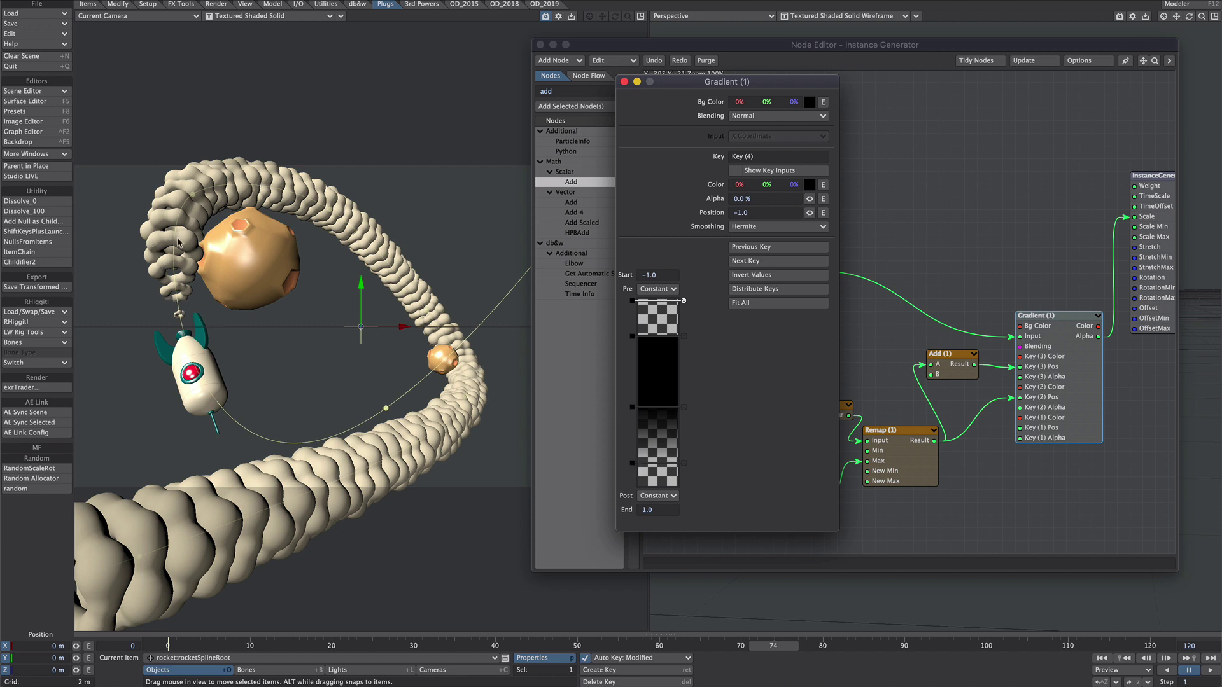
{"action": "left_click", "coordinate": [632, 337]}
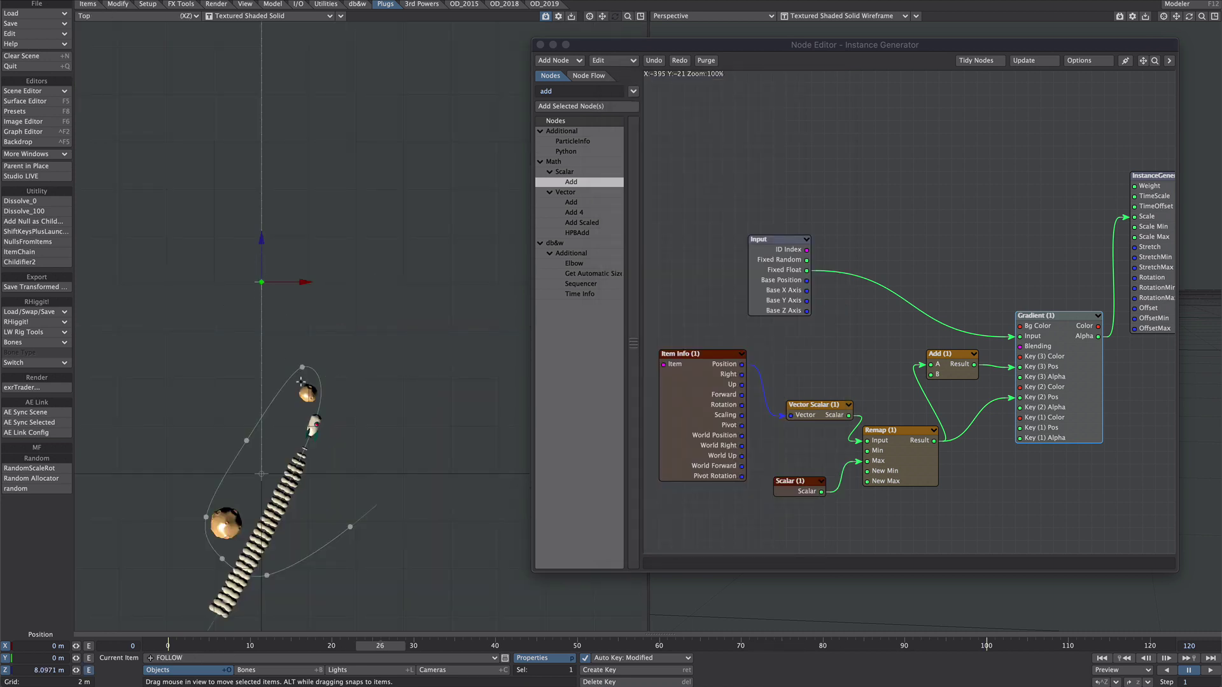
Step: Add a null named END and set Auto Key to Fixed
{"action": "key", "text": "shift+n"}
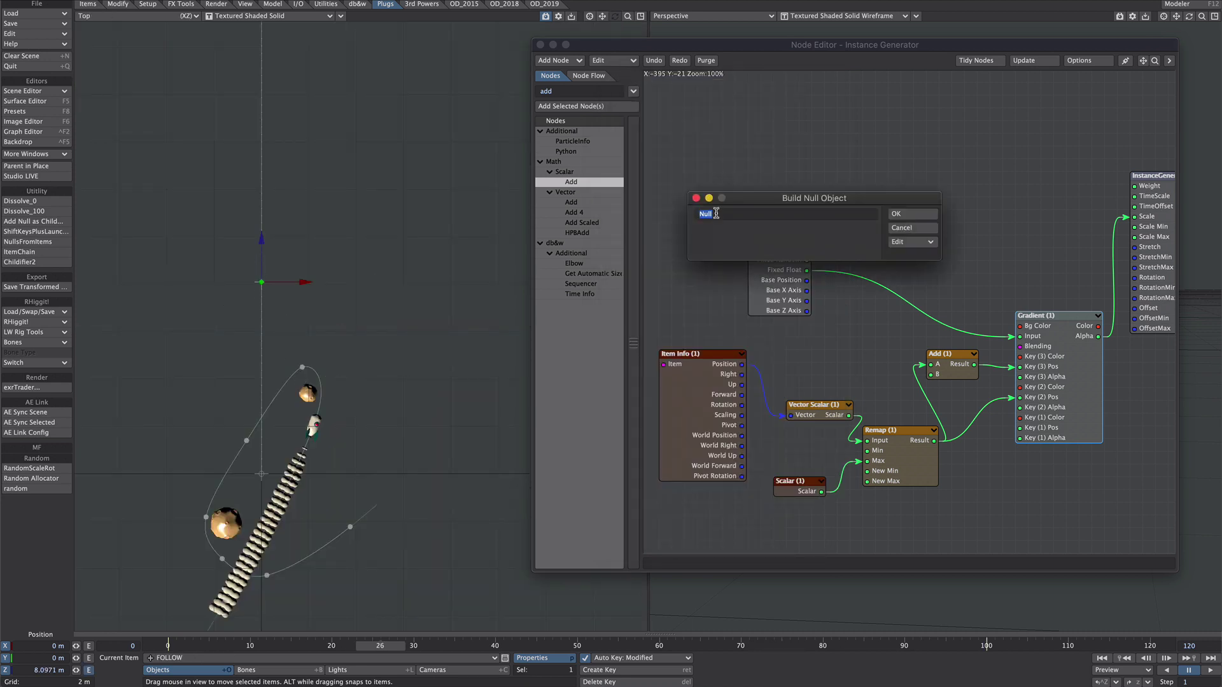
{"action": "type", "text": "END"}
{"action": "left_click", "coordinate": [911, 242]}
{"action": "left_click", "coordinate": [827, 263]}
{"action": "left_click", "coordinate": [839, 279]}
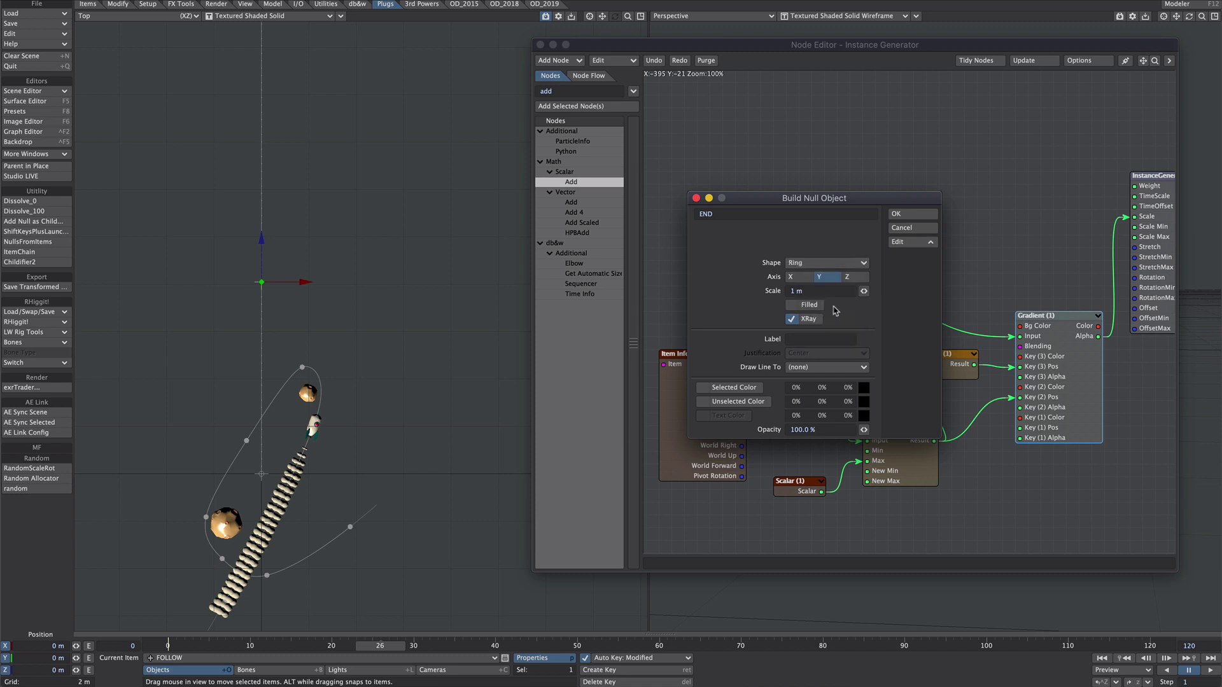
{"action": "left_click", "coordinate": [913, 214]}
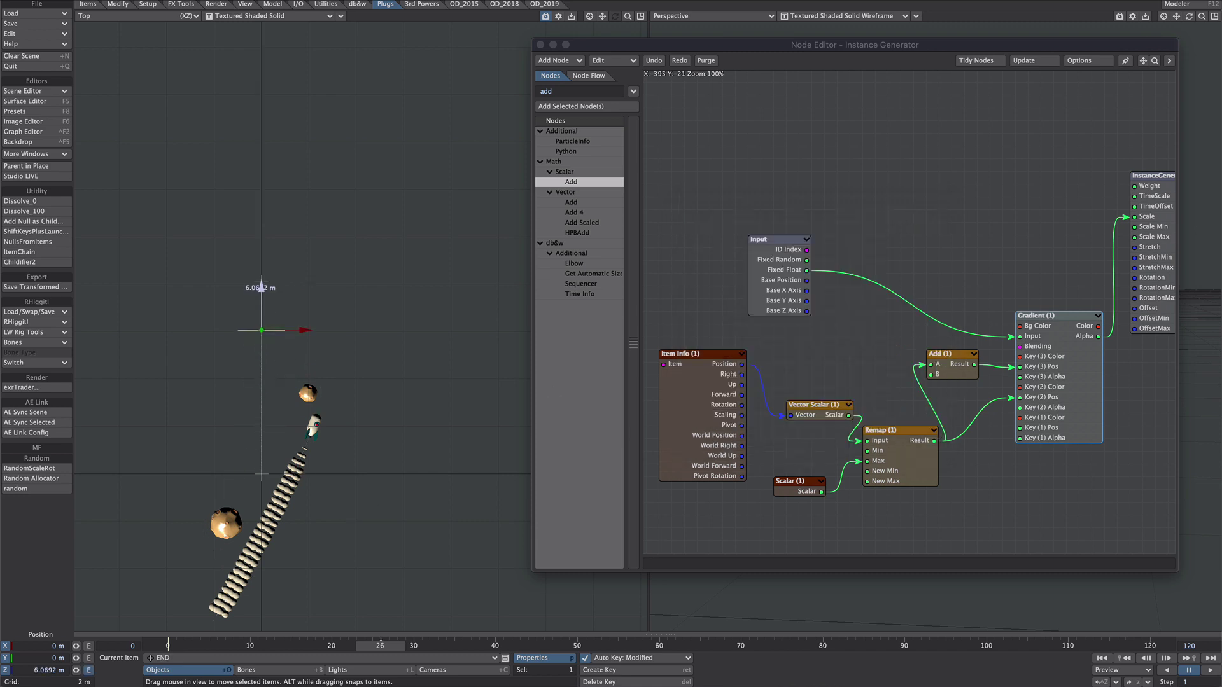
{"action": "left_click", "coordinate": [640, 658]}
{"action": "left_click", "coordinate": [624, 682]}
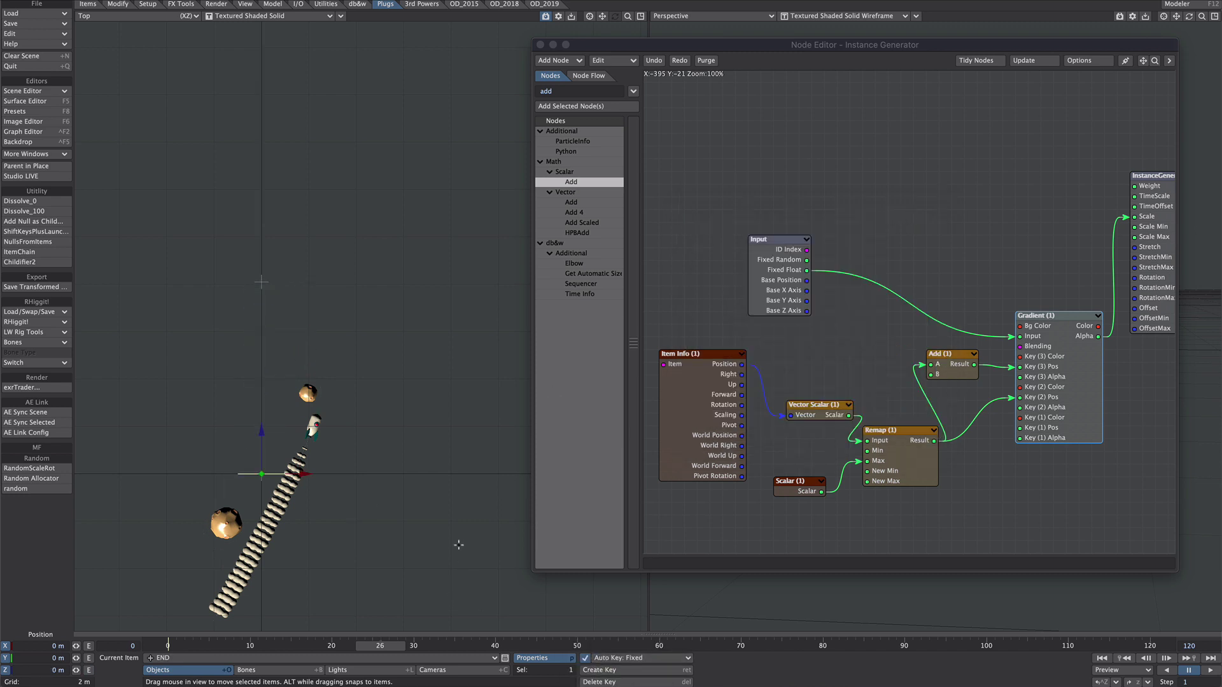
Step: In the Scene Editor, colour END red, parent it under FOLLOW, and colour FOLLOW green
{"action": "key", "text": "ctrl+e"}
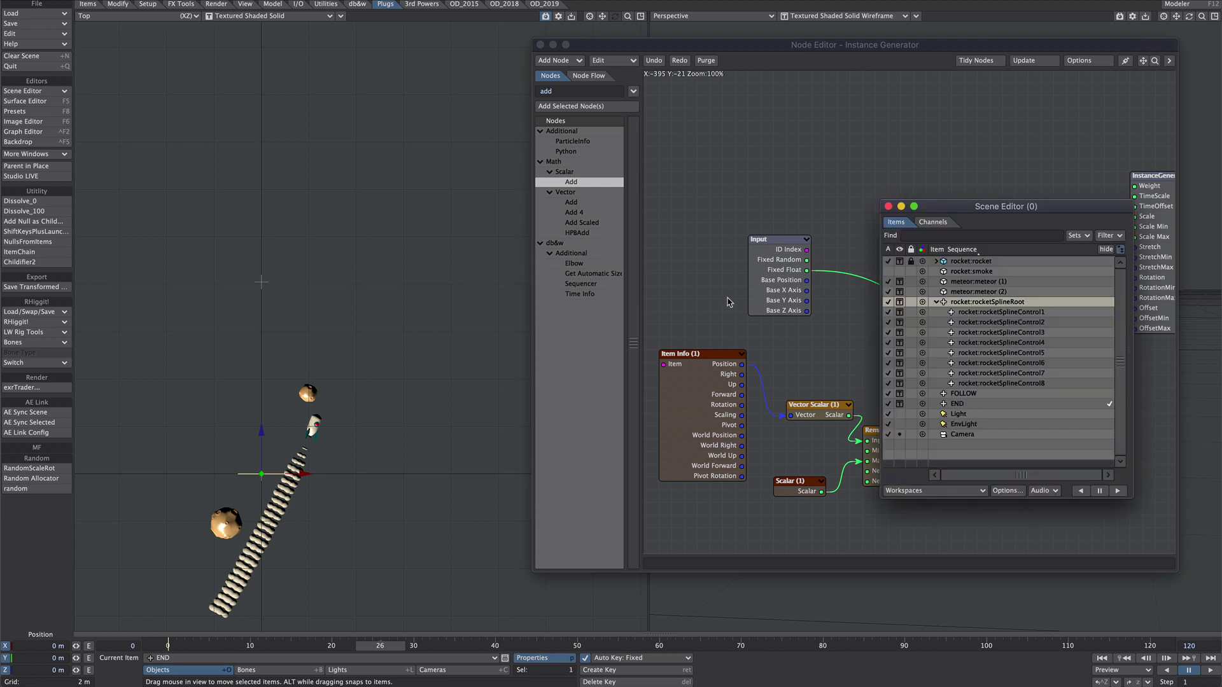
{"action": "left_click", "coordinate": [935, 302]}
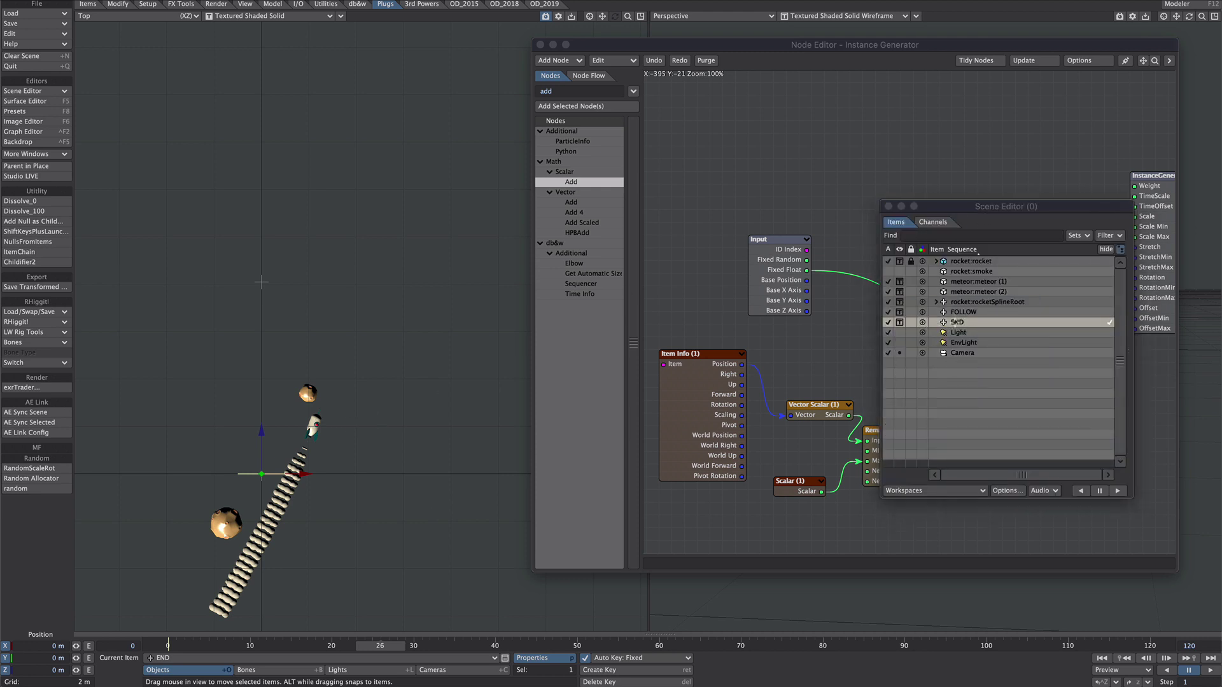
{"action": "left_click", "coordinate": [944, 322]}
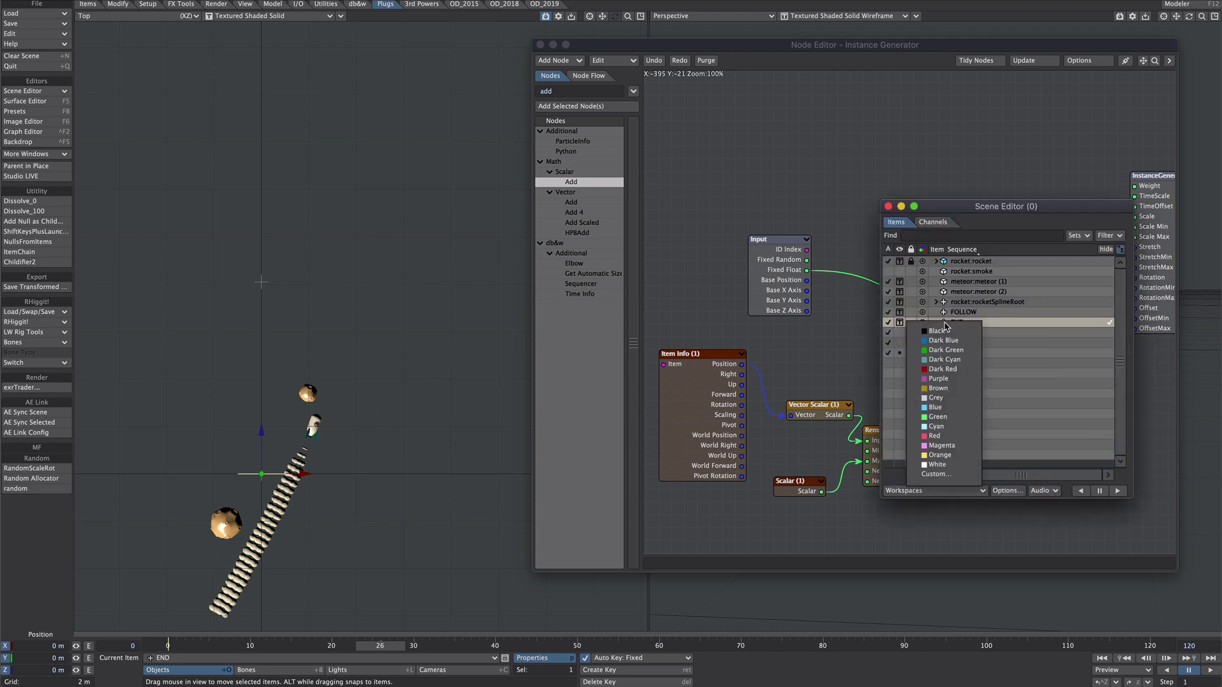
{"action": "left_click", "coordinate": [948, 375]}
{"action": "left_click_drag", "start_coordinate": [963, 324], "coordinate": [961, 314]}
{"action": "left_click", "coordinate": [943, 311]}
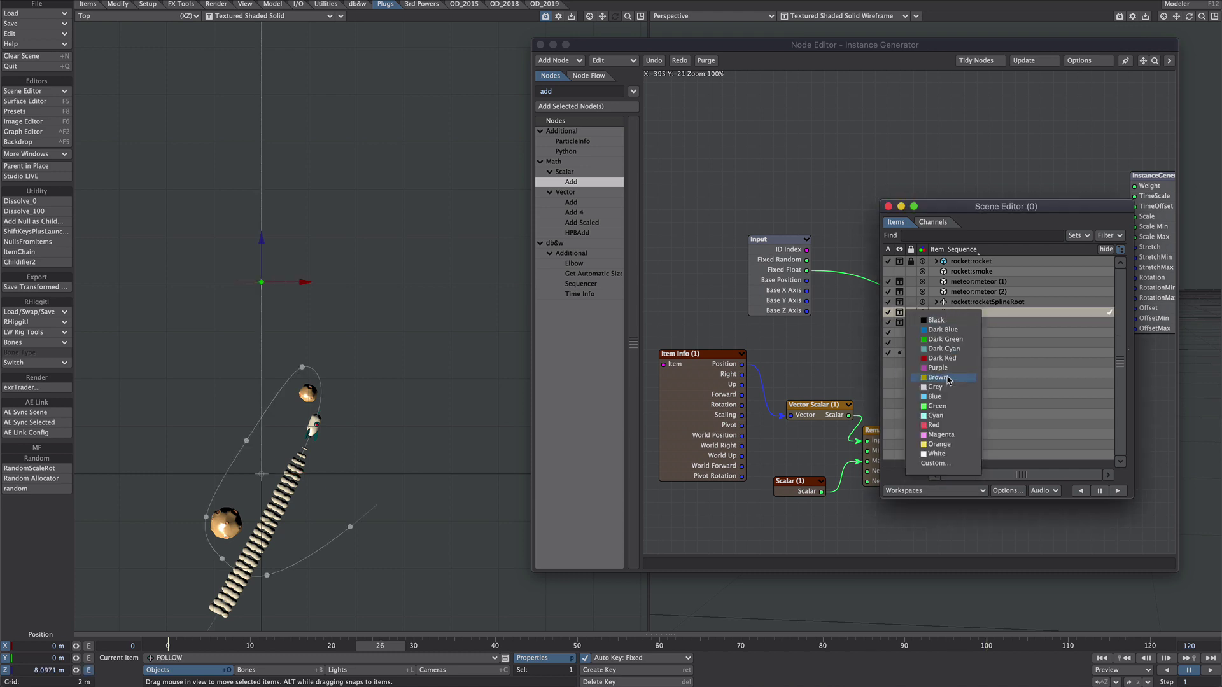
{"action": "left_click", "coordinate": [945, 407]}
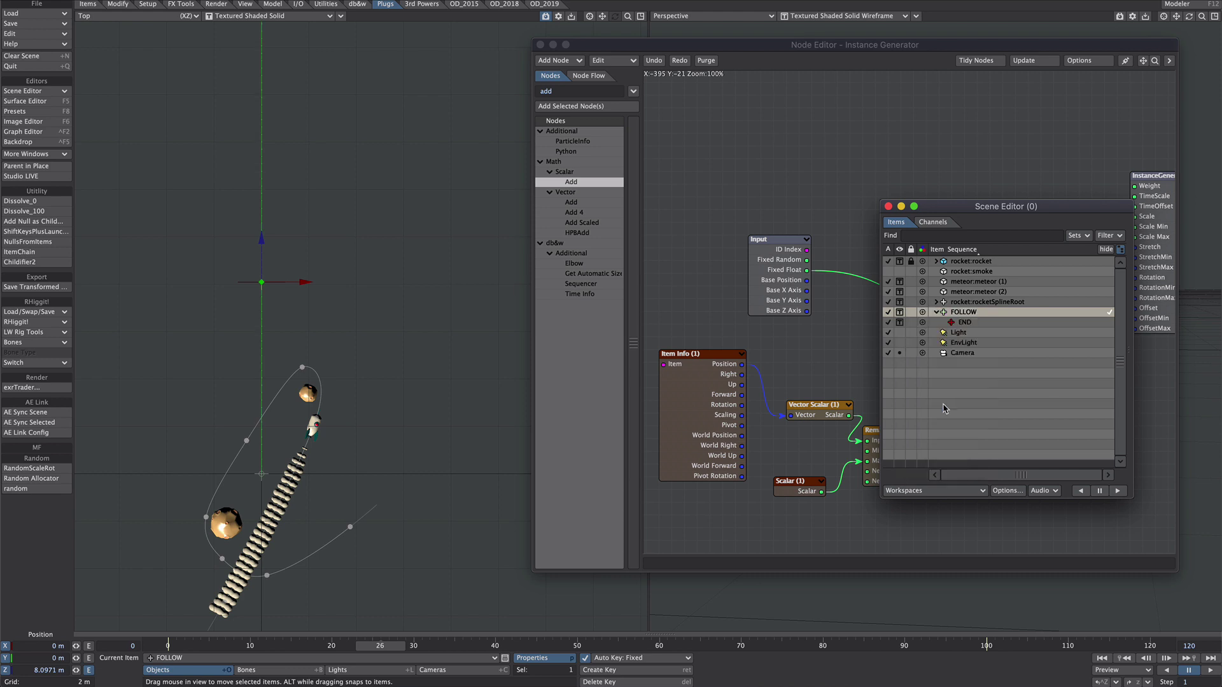
{"action": "left_click", "coordinate": [964, 322]}
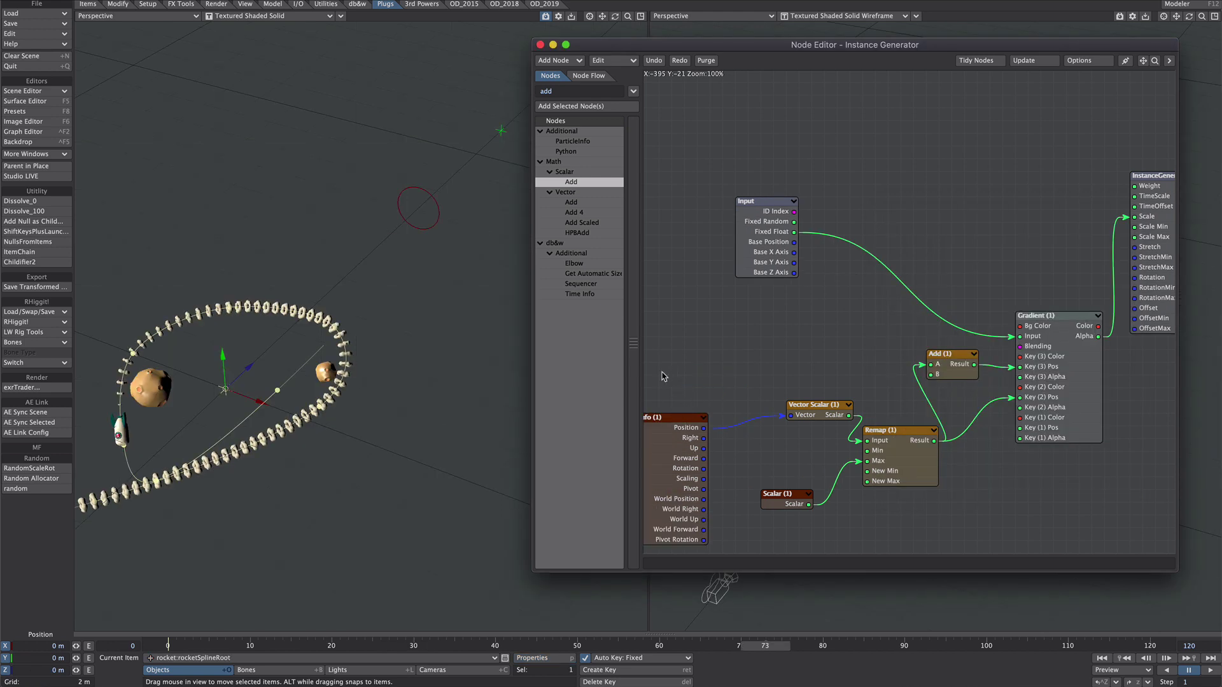
Step: Duplicate the Item Info, Vector Scalar, Scalar and Remap nodes, setting Item Info (2) to END
{"action": "left_click_drag", "start_coordinate": [720, 435], "coordinate": [894, 544]}
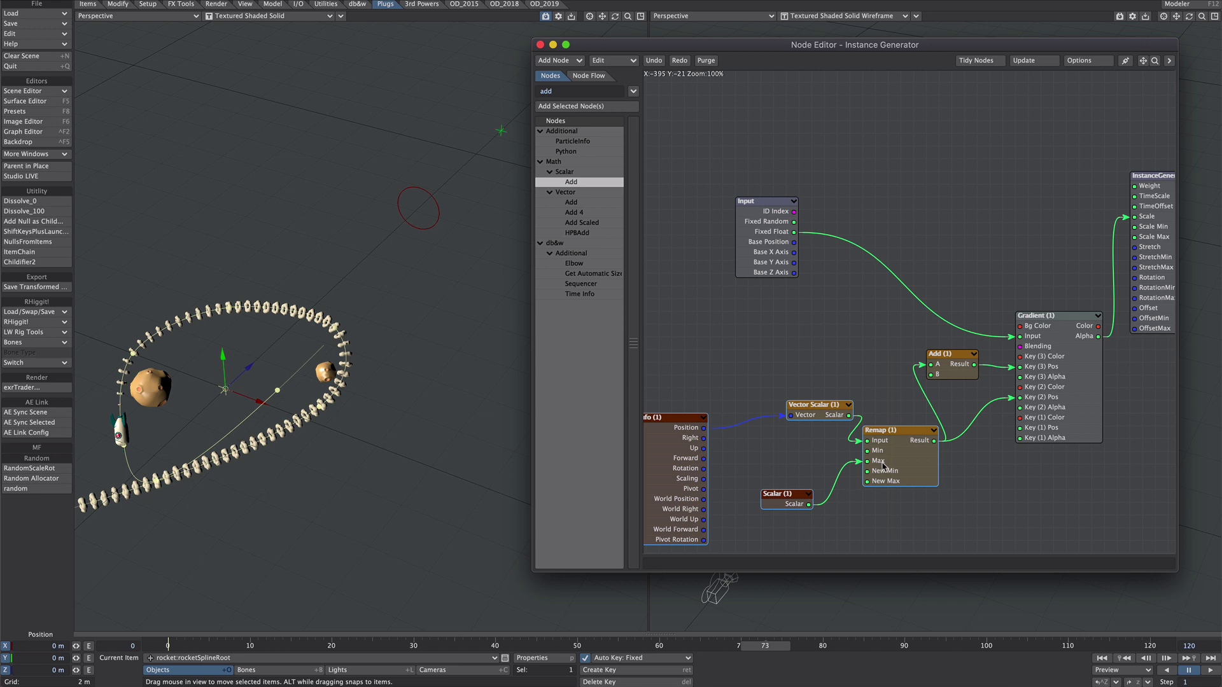
{"action": "key", "text": "ctrl+v"}
{"action": "left_click_drag", "start_coordinate": [1016, 295], "coordinate": [915, 141]}
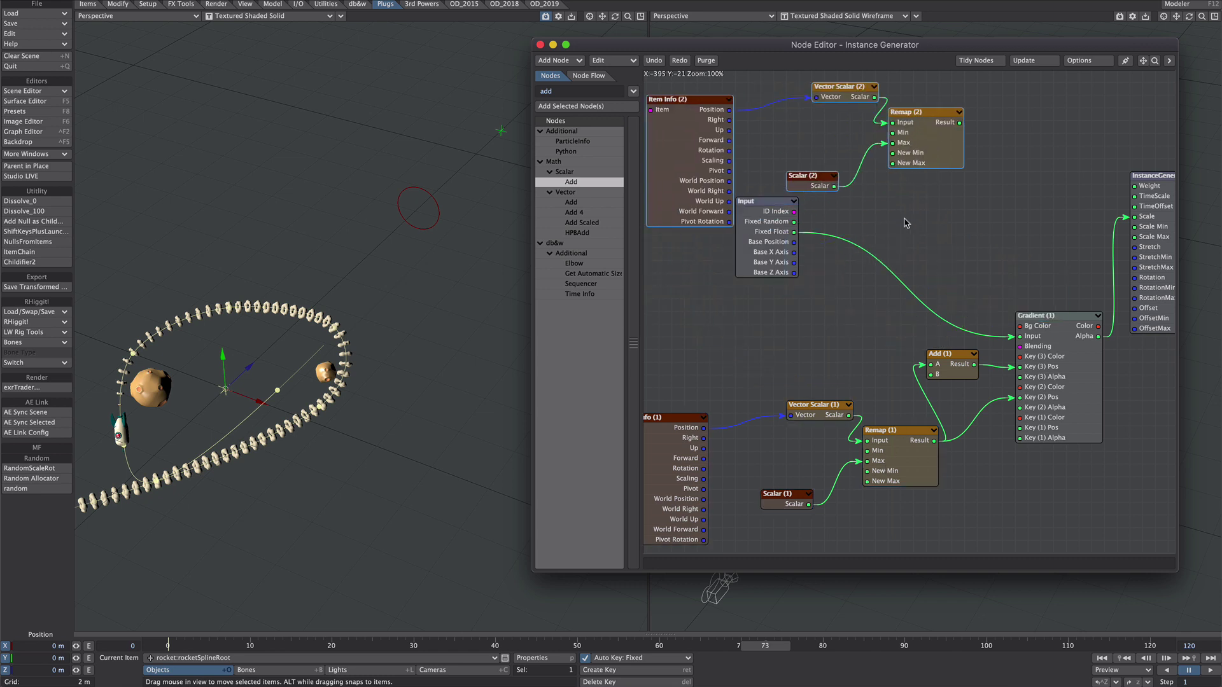
{"action": "double_click", "coordinate": [730, 180]}
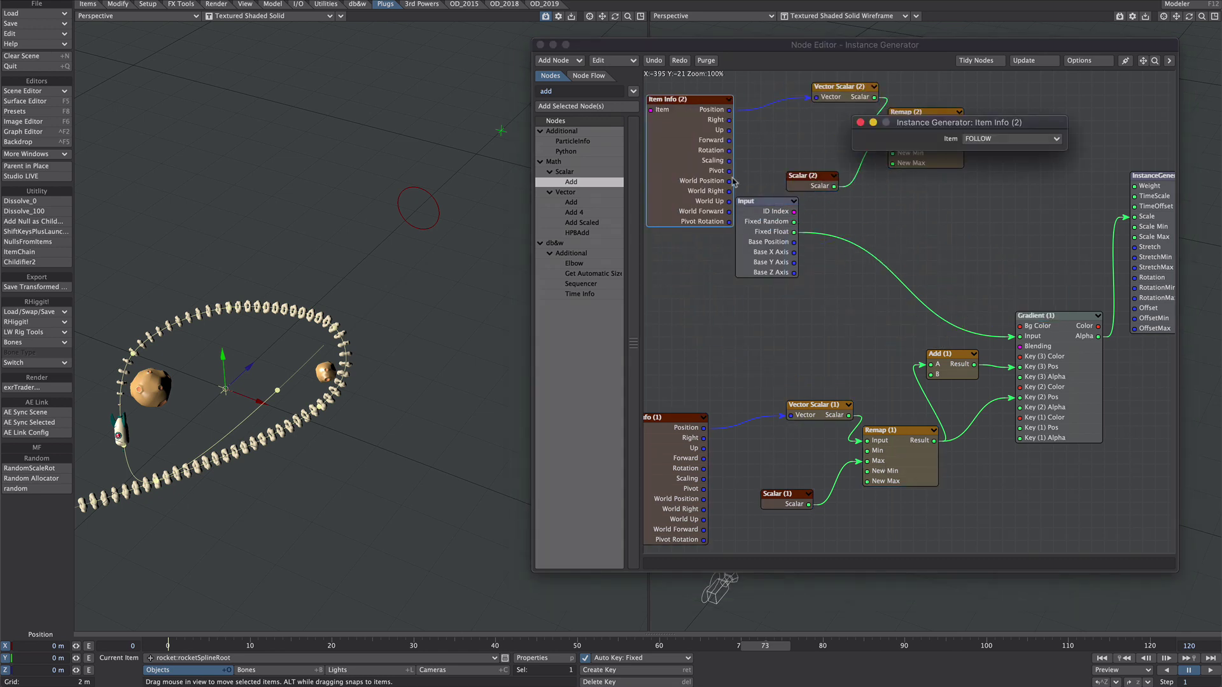
{"action": "left_click", "coordinate": [959, 142]}
{"action": "left_click", "coordinate": [958, 155]}
{"action": "left_click", "coordinate": [862, 122]}
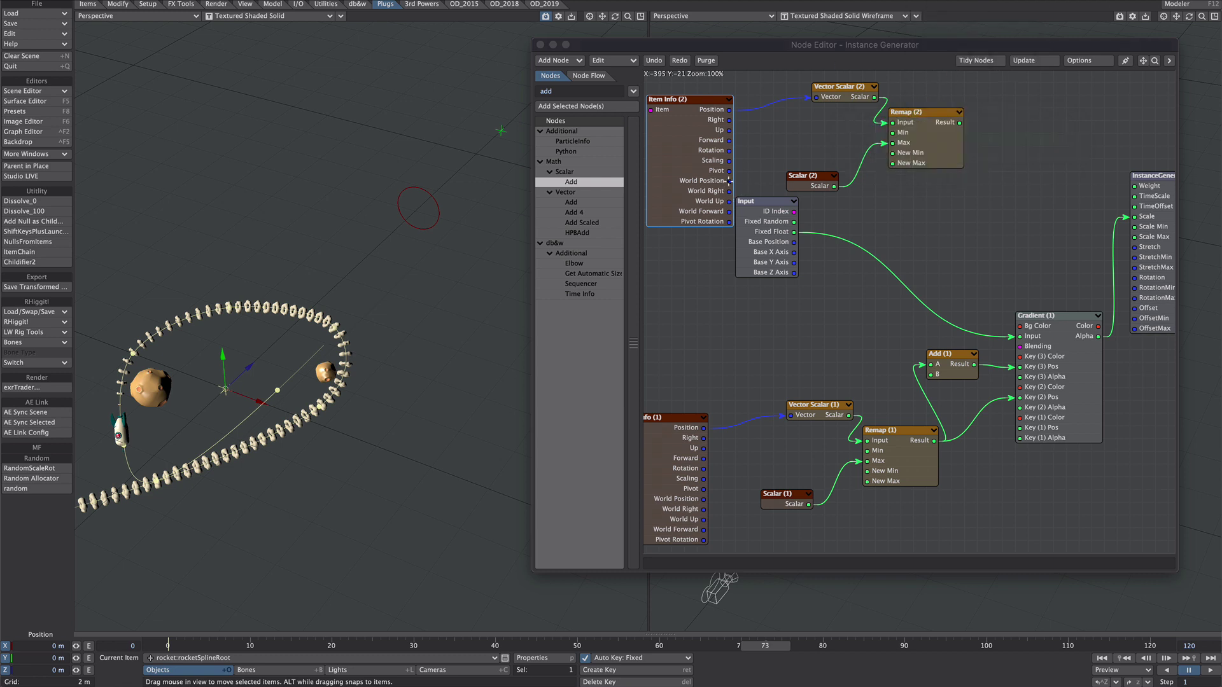
Step: Wire the copied chain into Gradient Key (1) Pos and move END to Z -5.2547 m
{"action": "left_click_drag", "start_coordinate": [729, 181], "coordinate": [815, 98]}
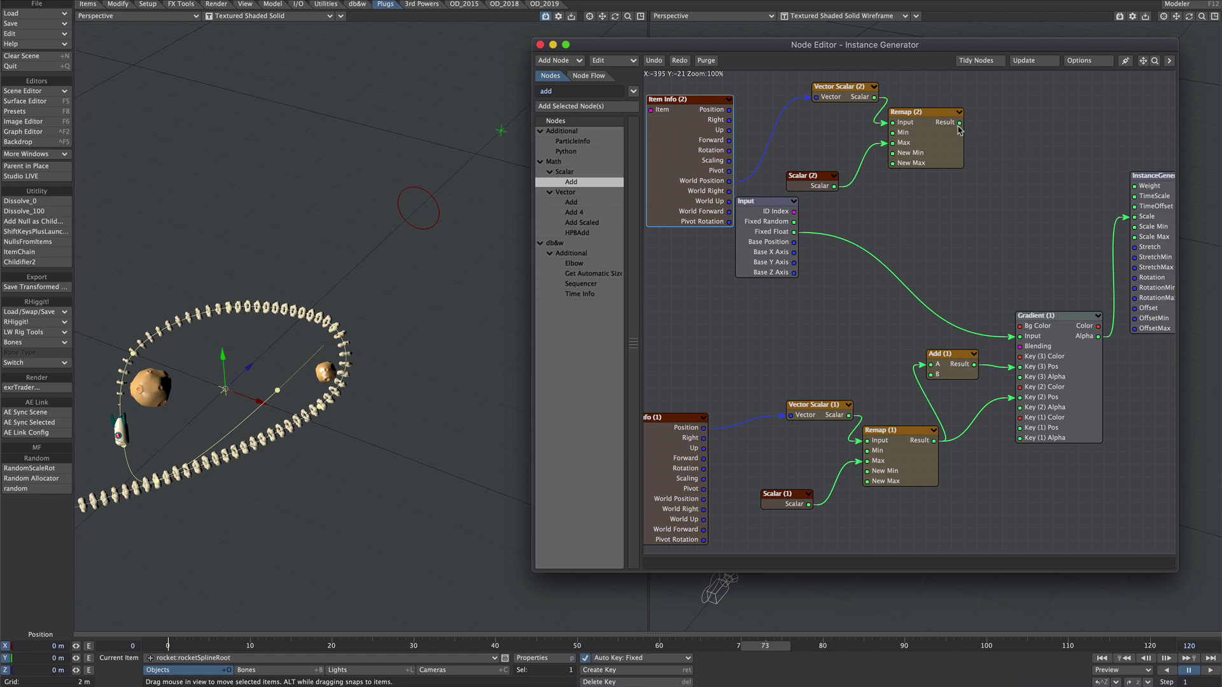
{"action": "left_click_drag", "start_coordinate": [959, 123], "coordinate": [1038, 429]}
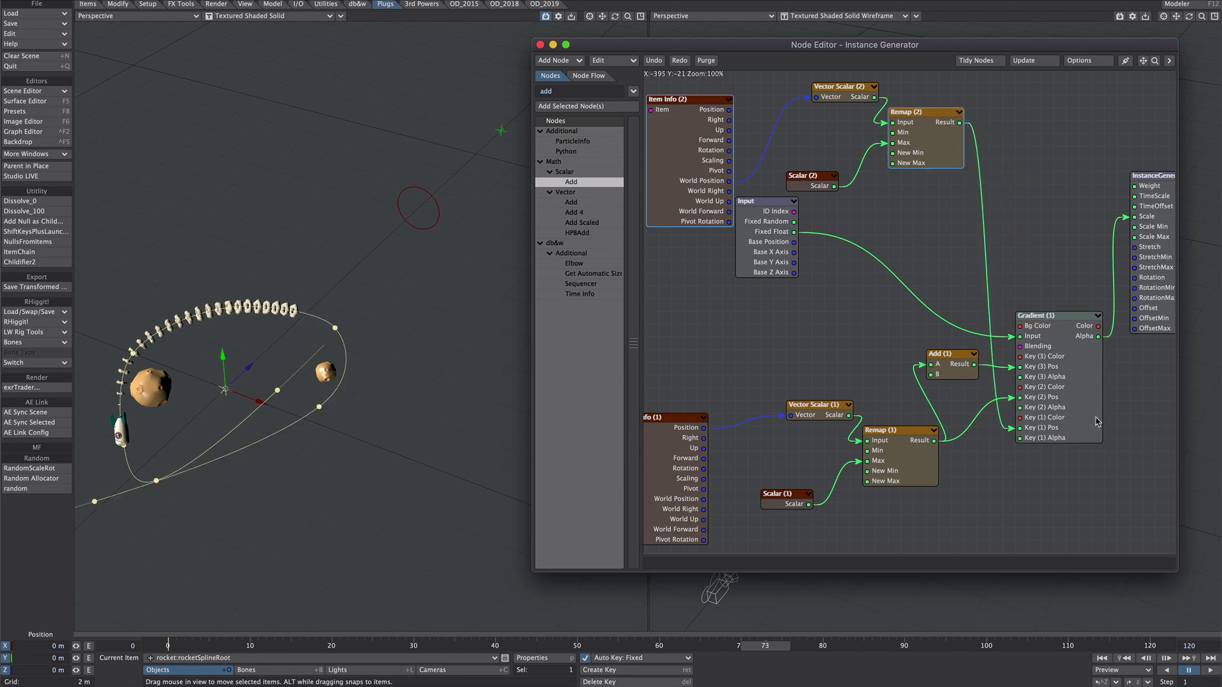
{"action": "left_click", "coordinate": [437, 215]}
{"action": "mouse_move", "coordinate": [442, 183]}
{"action": "left_mouse_down"}
{"action": "mouse_move", "coordinate": [464, 155]}
{"action": "mouse_move", "coordinate": [244, 371]}
{"action": "mouse_move", "coordinate": [463, 169]}
{"action": "mouse_move", "coordinate": [476, 154]}
{"action": "mouse_move", "coordinate": [386, 239]}
{"action": "mouse_move", "coordinate": [494, 125]}
{"action": "mouse_move", "coordinate": [448, 181]}
{"action": "mouse_move", "coordinate": [458, 166]}
{"action": "left_mouse_up"}
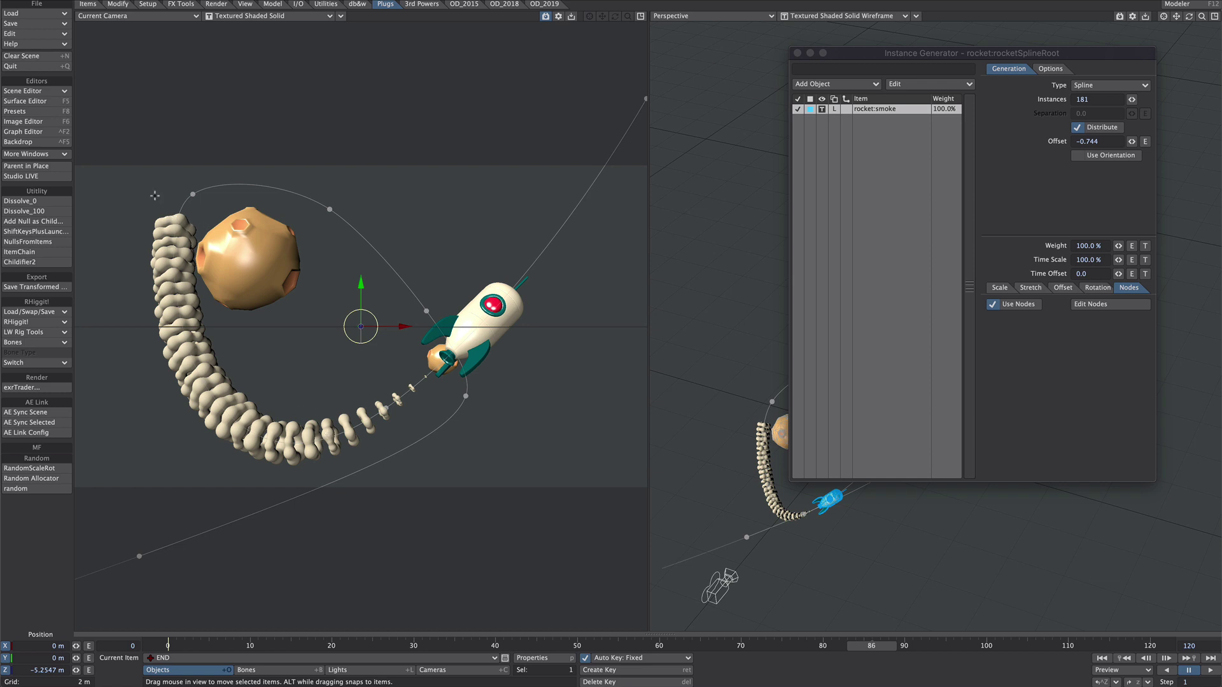
Step: Shift Gradient (1)'s first key slightly lower in the instancer's node graph
{"action": "left_click", "coordinate": [1095, 304]}
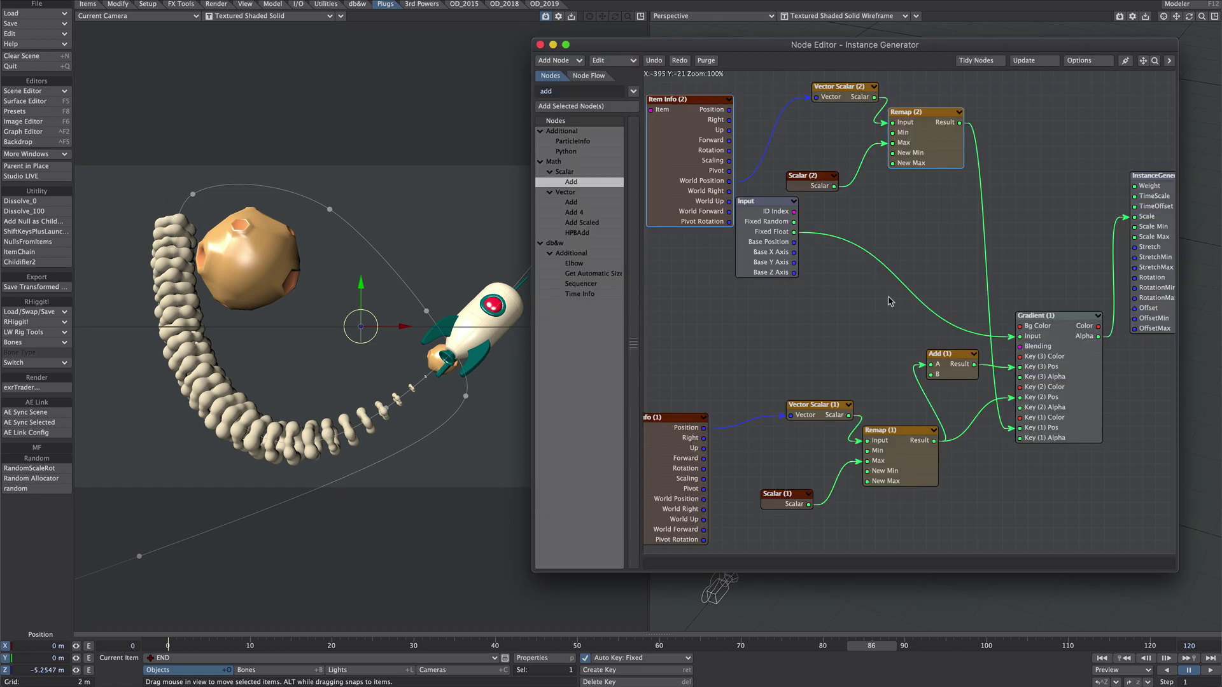
{"action": "double_click", "coordinate": [1059, 355]}
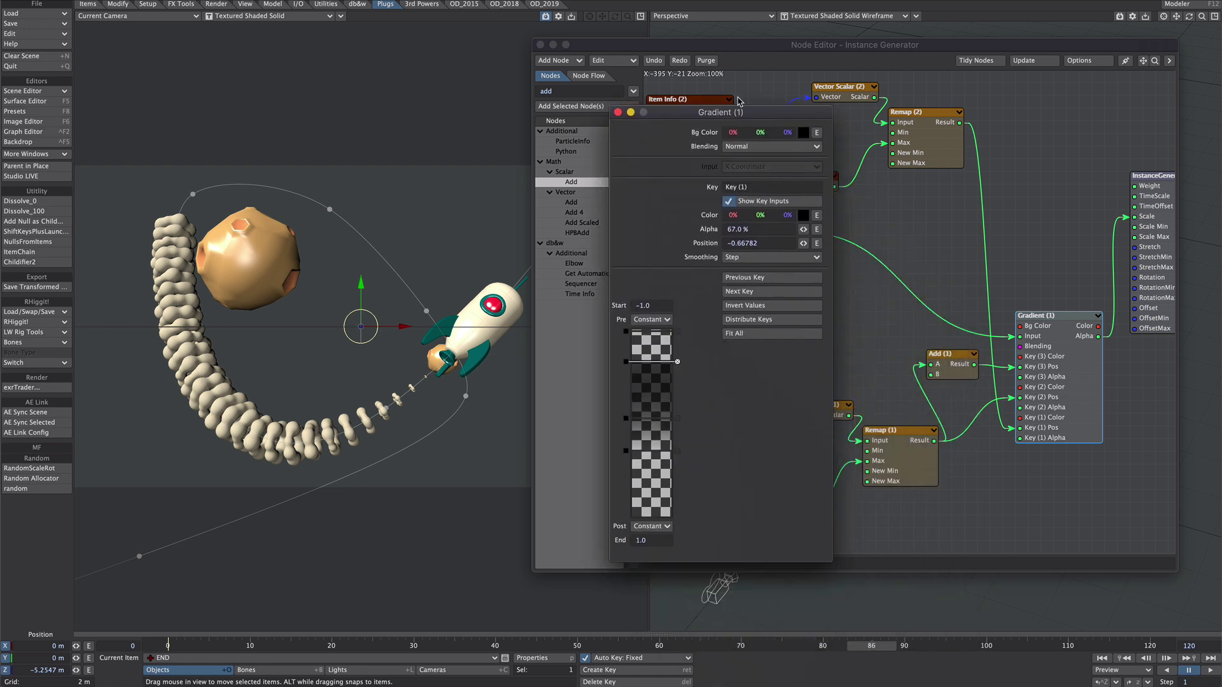
{"action": "left_click_drag", "start_coordinate": [650, 315], "coordinate": [658, 378]}
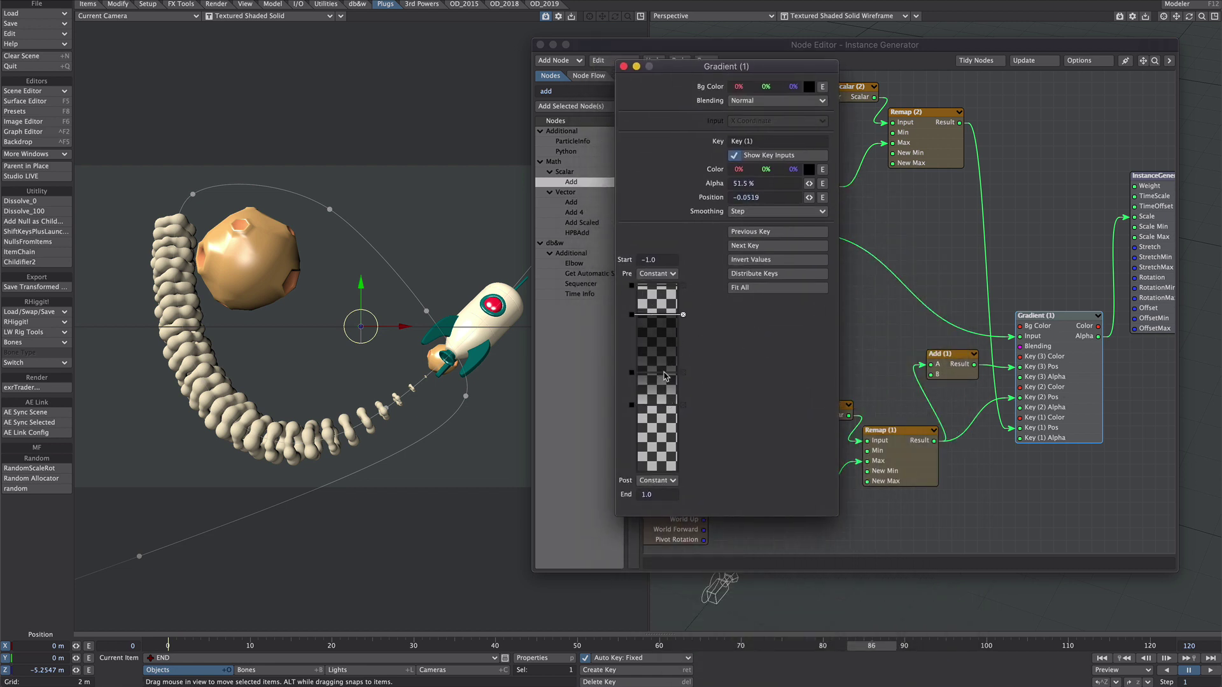
Step: Set the third gradient key's alpha to 50%
{"action": "left_click", "coordinate": [661, 373]}
{"action": "left_click", "coordinate": [744, 183]}
{"action": "type", "text": "100"}
{"action": "key", "text": "Return"}
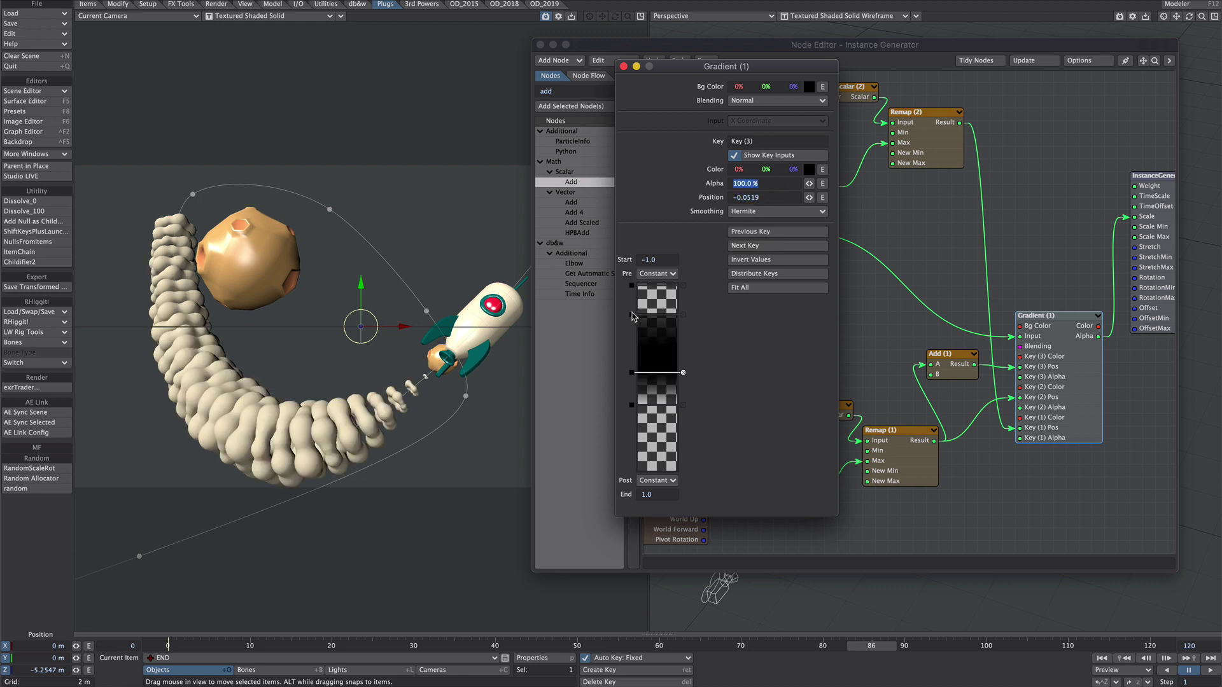
{"action": "left_click", "coordinate": [633, 315]}
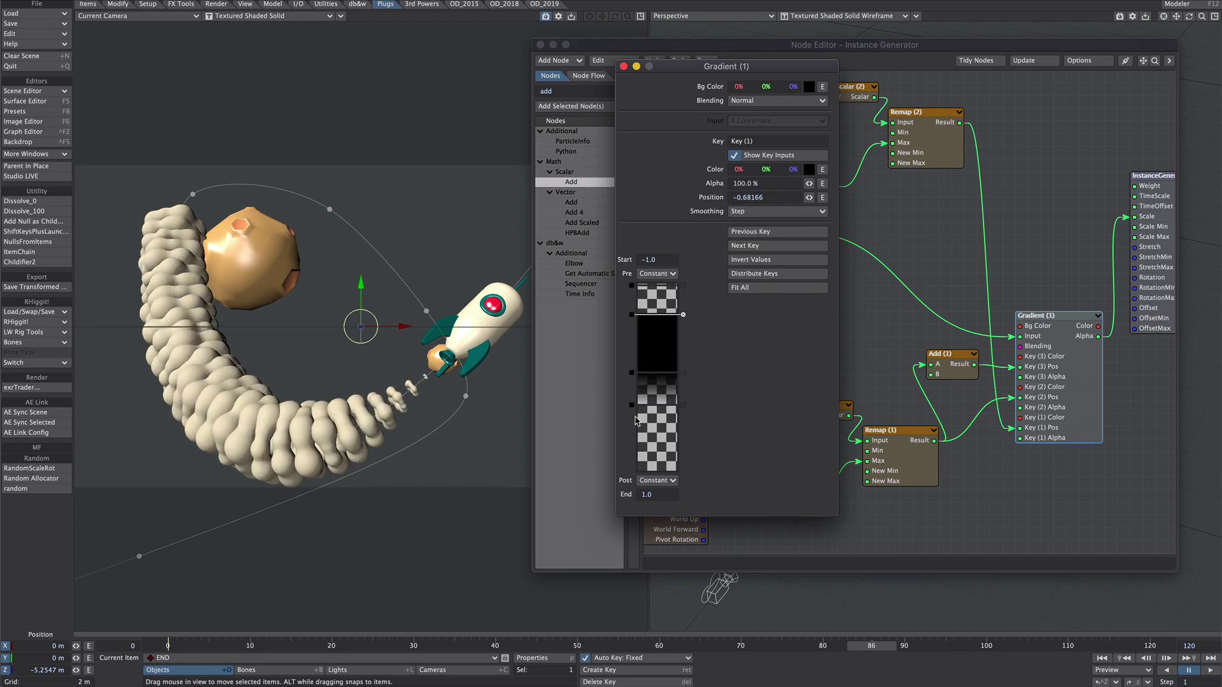
{"action": "left_click", "coordinate": [633, 373]}
{"action": "left_click", "coordinate": [748, 183]}
{"action": "type", "text": "50"}
{"action": "key", "text": "Return"}
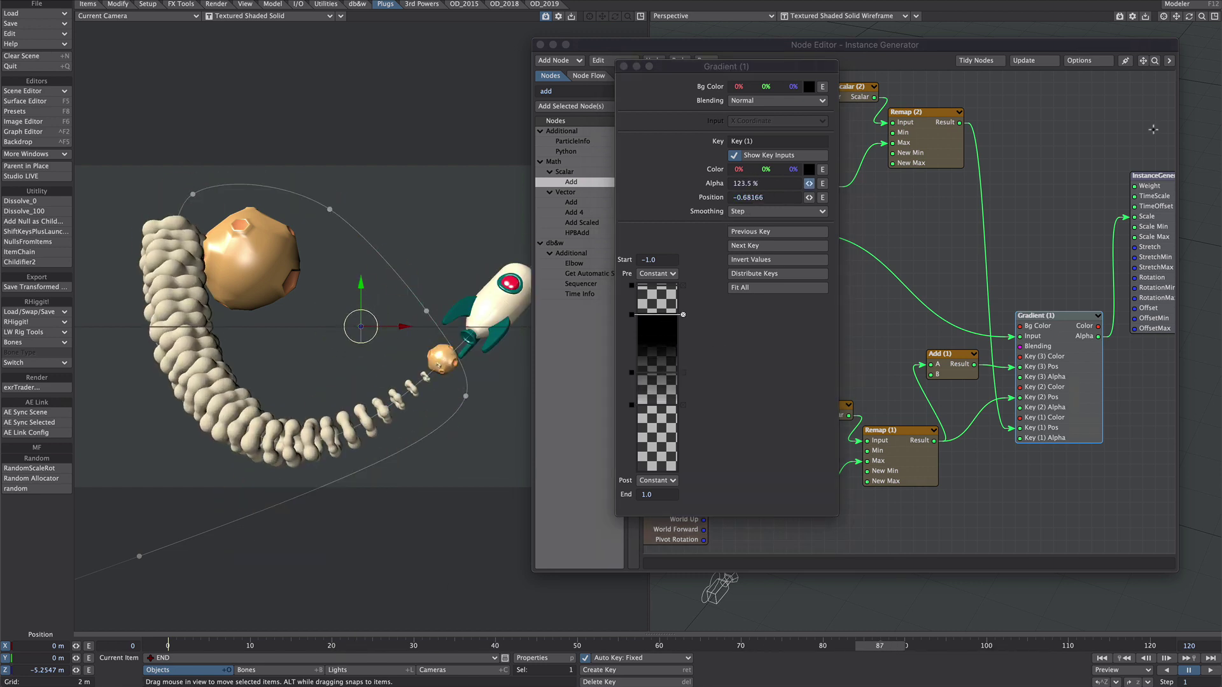
{"action": "left_click", "coordinate": [623, 66]}
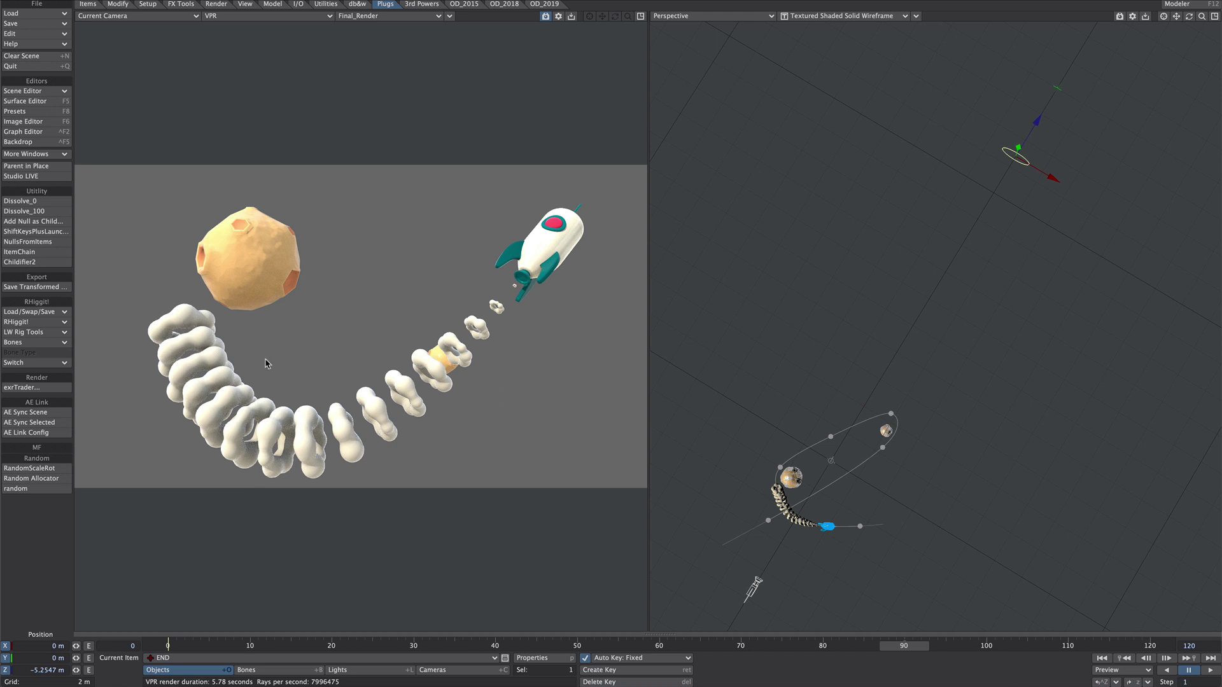
Step: Add a new null named FADE and drag it along Z
{"action": "left_click", "coordinate": [159, 664]}
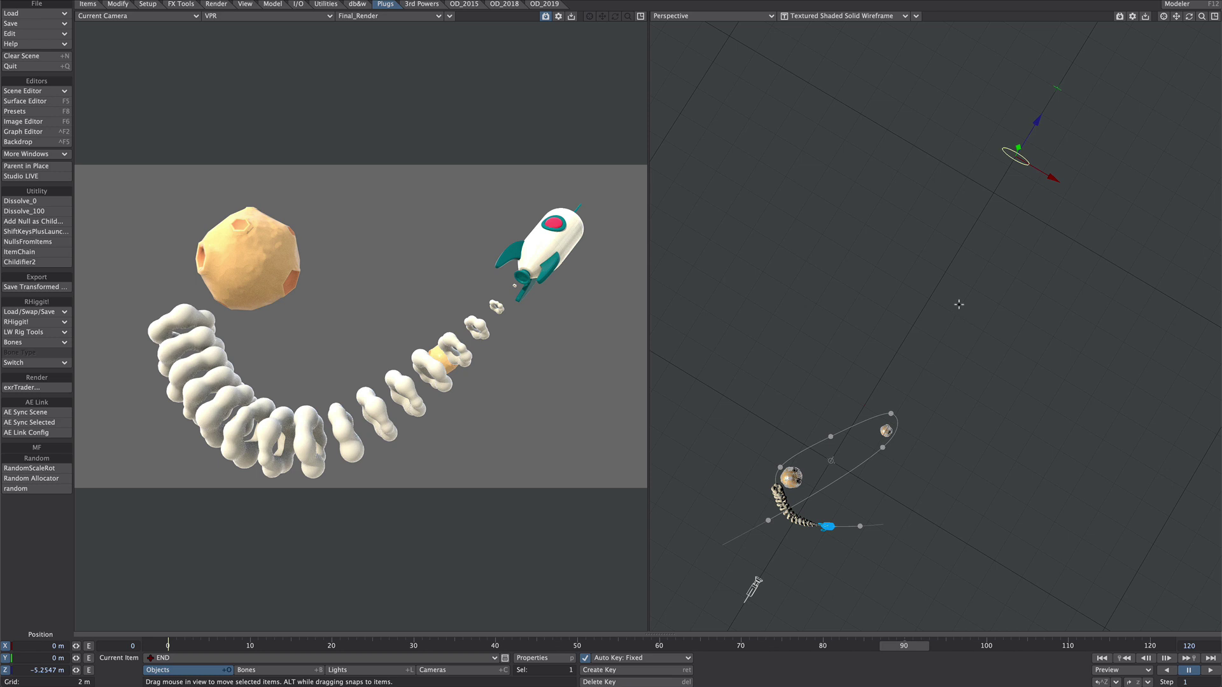
{"action": "key", "text": "ctrl+shift+n"}
{"action": "type", "text": "F"}
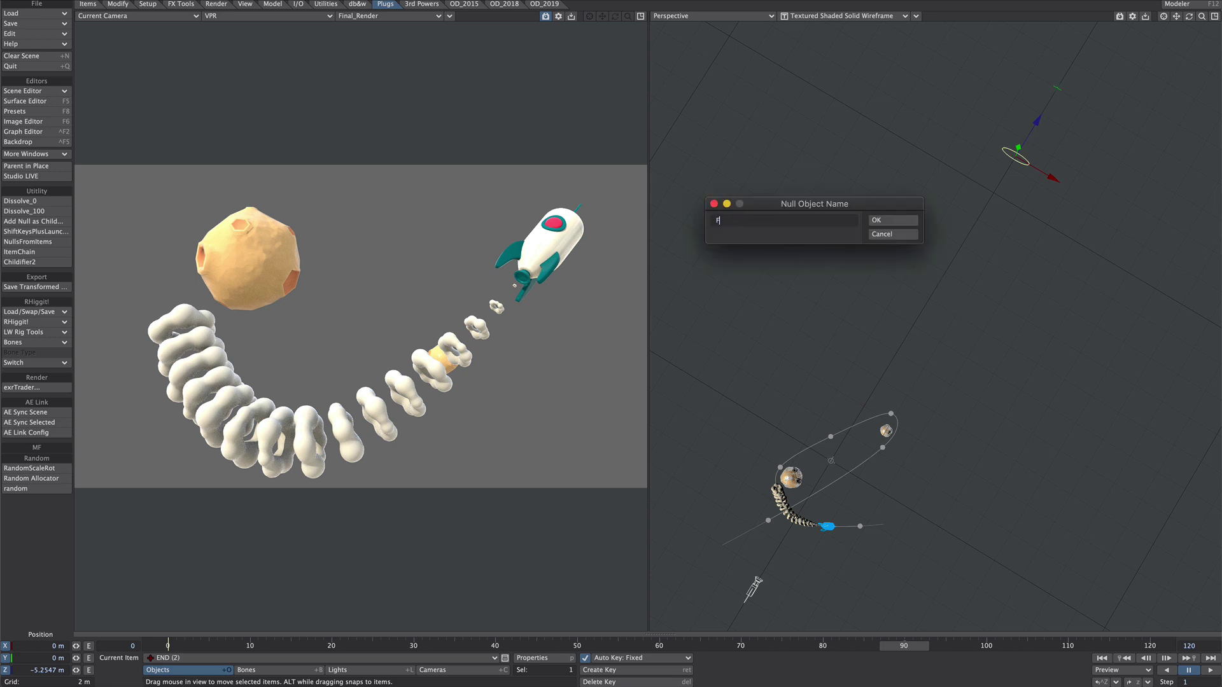
{"action": "type", "text": "ADE"}
{"action": "key", "text": "Return"}
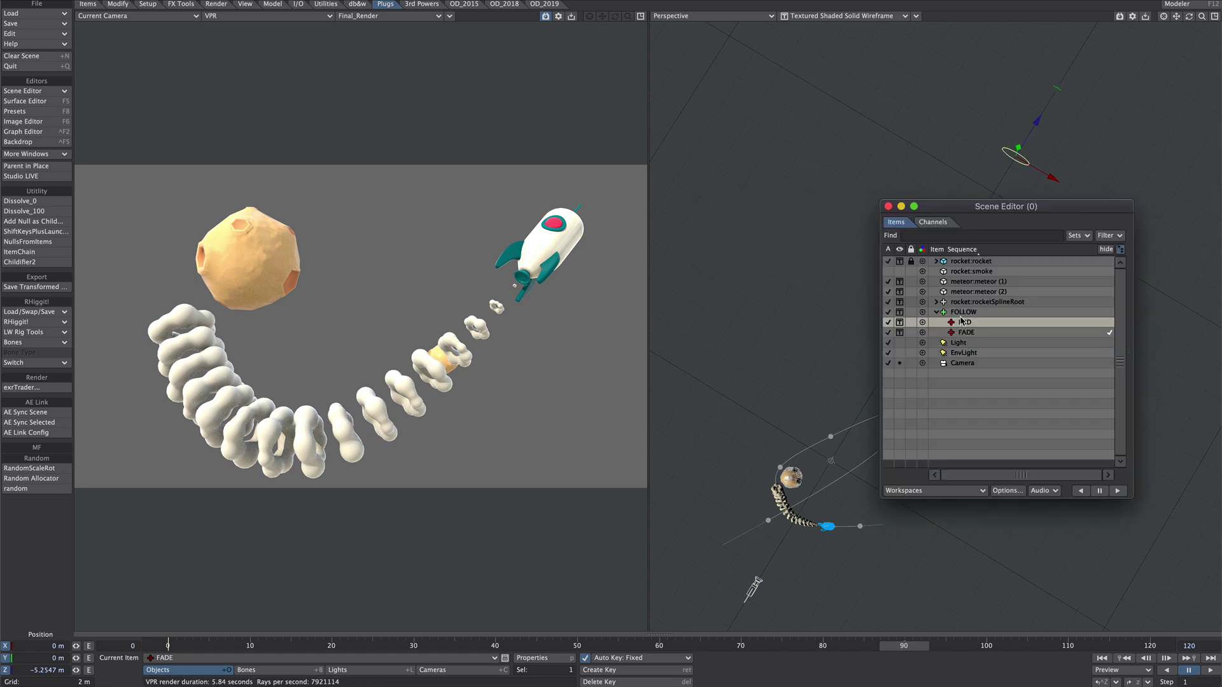
{"action": "left_click", "coordinate": [966, 332]}
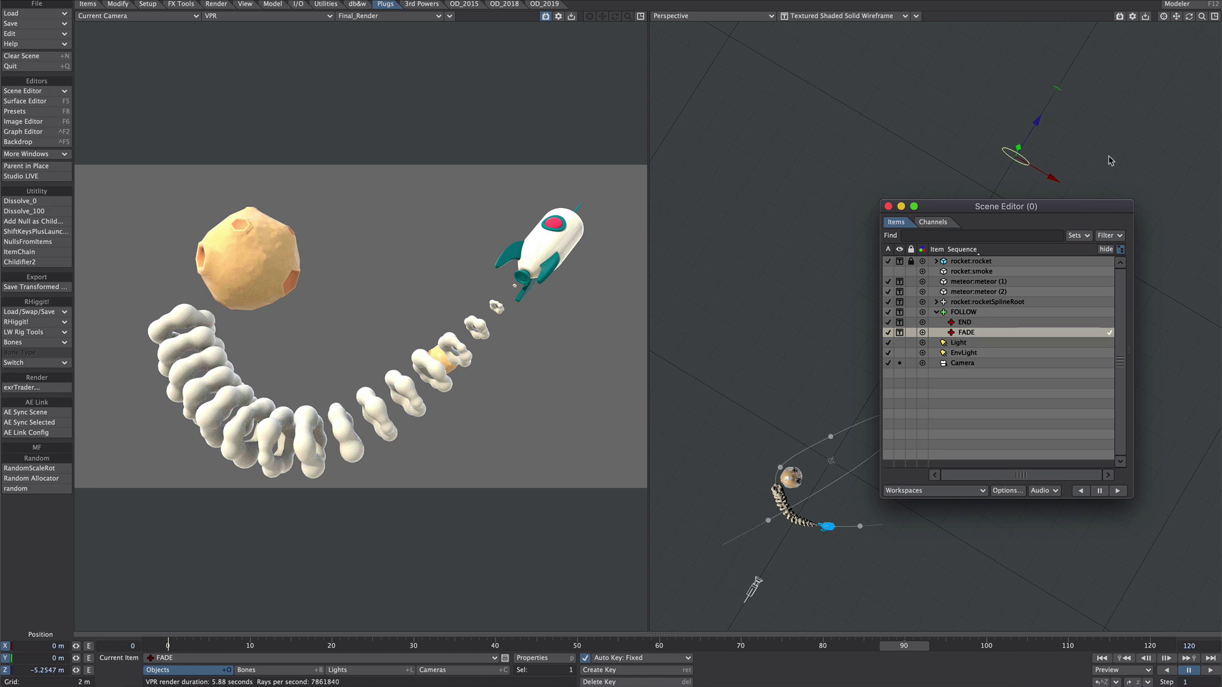
{"action": "left_click", "coordinate": [1045, 123]}
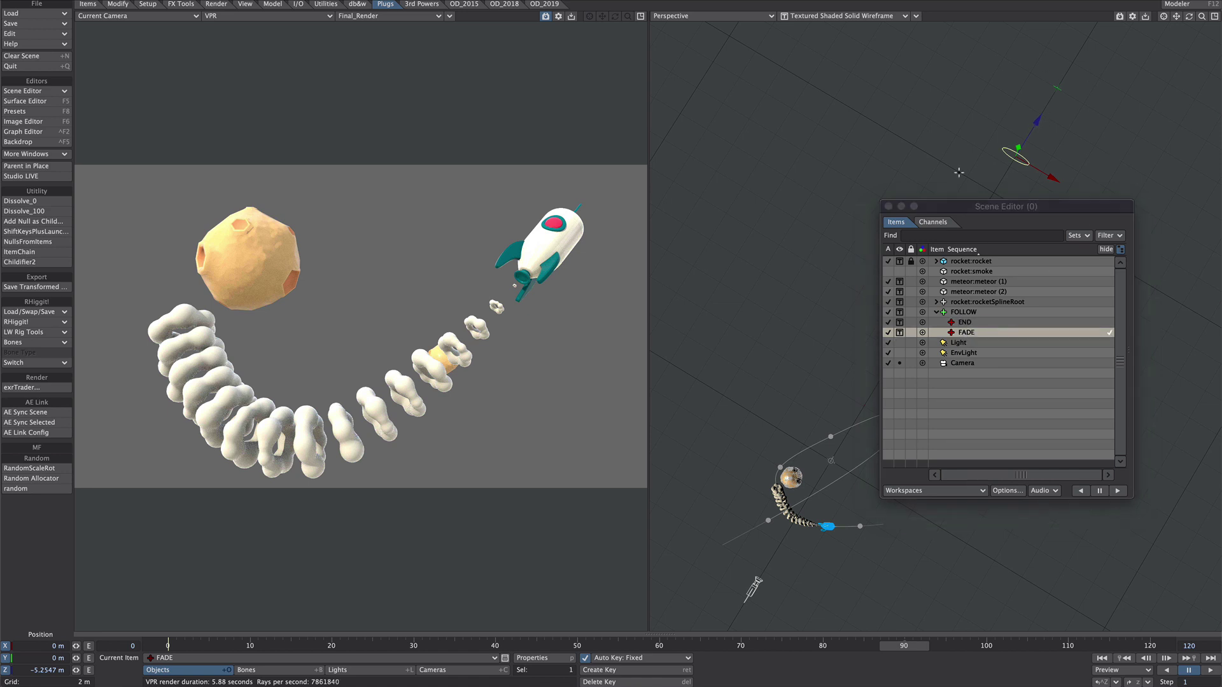
{"action": "left_click_drag", "start_coordinate": [76, 670], "coordinate": [91, 670]}
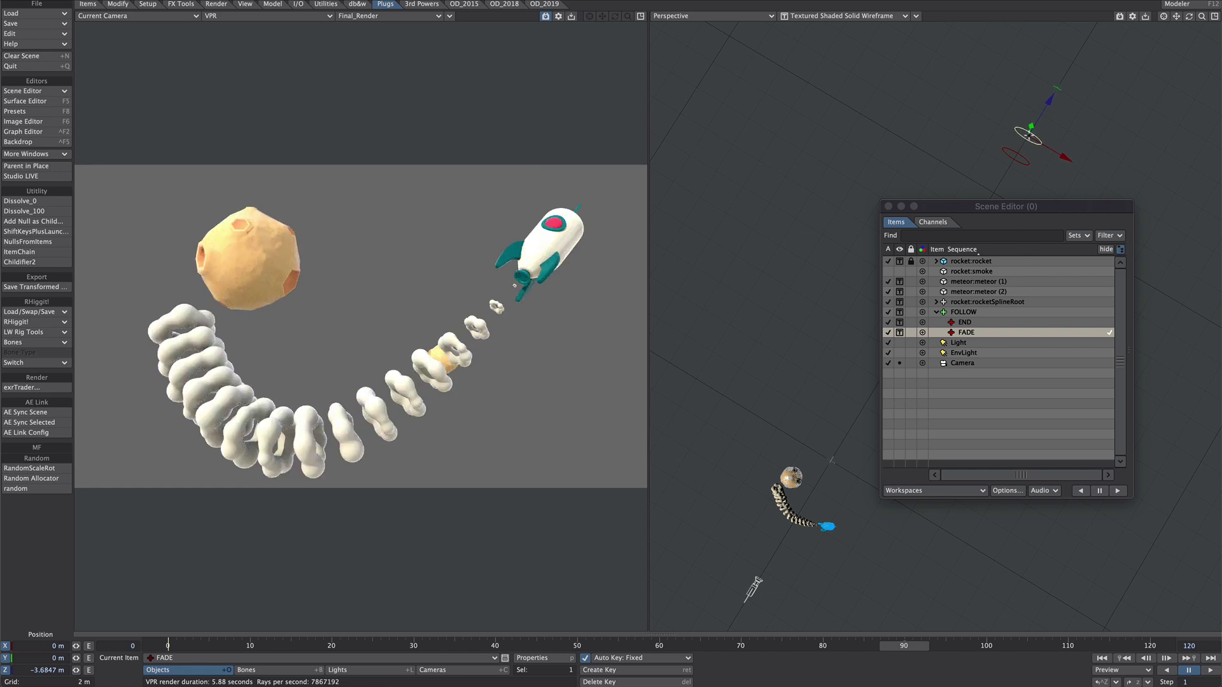
Step: Make rocketSplineRoot current and select the Item Info (2) node group in its node graph
{"action": "left_click", "coordinate": [888, 206]}
{"action": "left_click", "coordinate": [490, 658]}
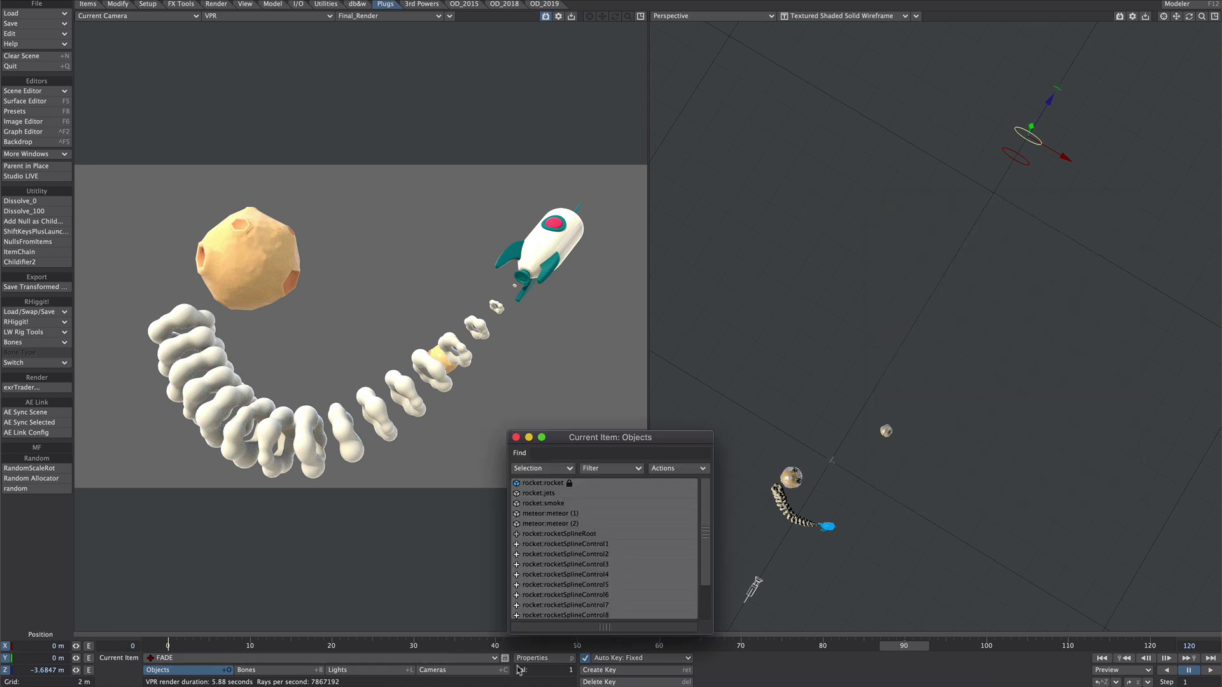
{"action": "left_click", "coordinate": [559, 533]}
{"action": "left_click_drag", "start_coordinate": [632, 103], "coordinate": [961, 287]}
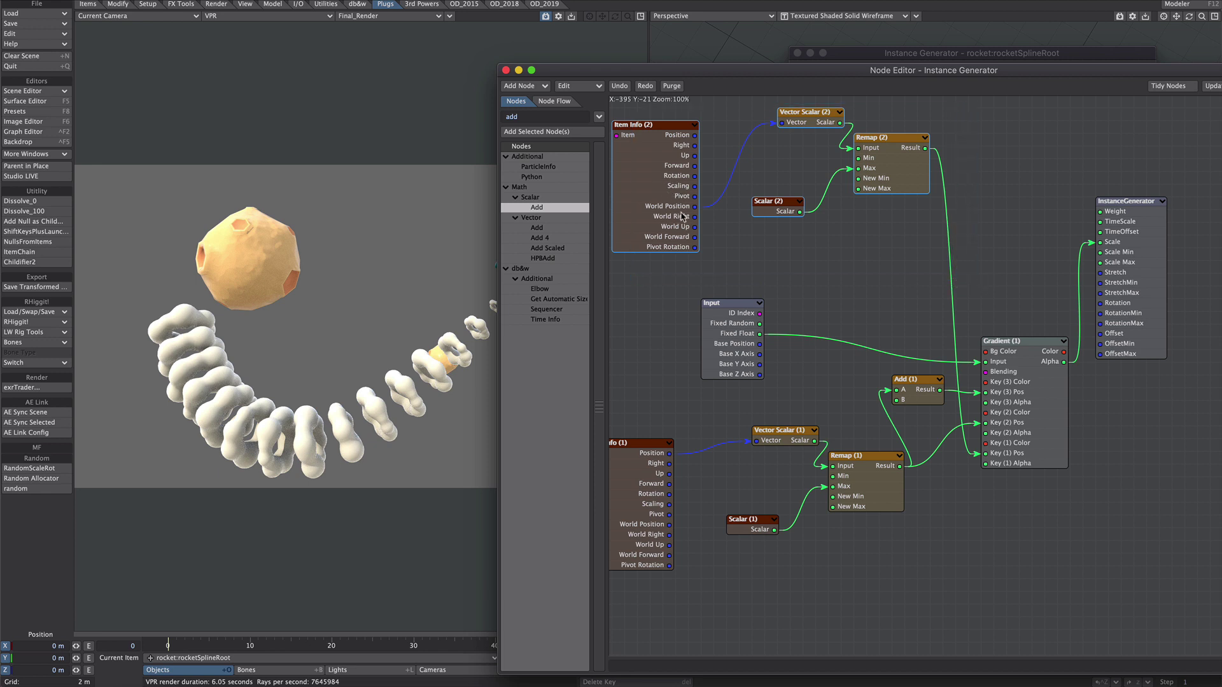
Step: Close the instancer's node graph and open the smoke surface's node graph from Surface Editor
{"action": "left_click", "coordinate": [506, 70]}
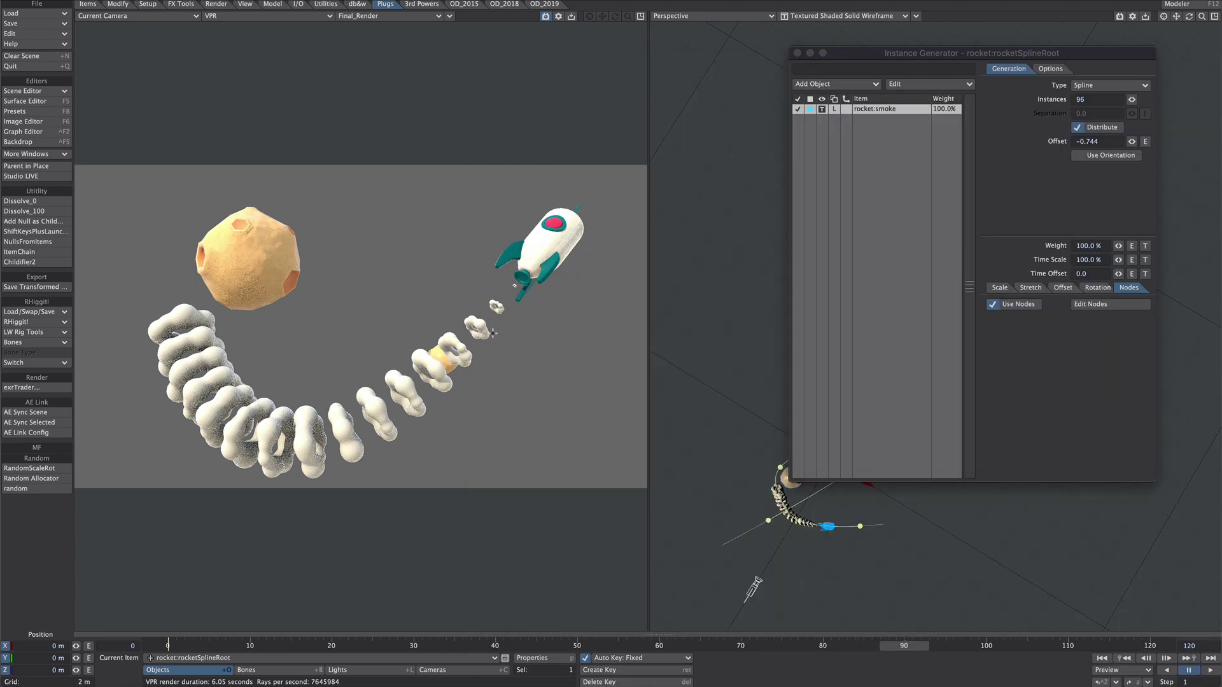
{"action": "key", "text": "F5"}
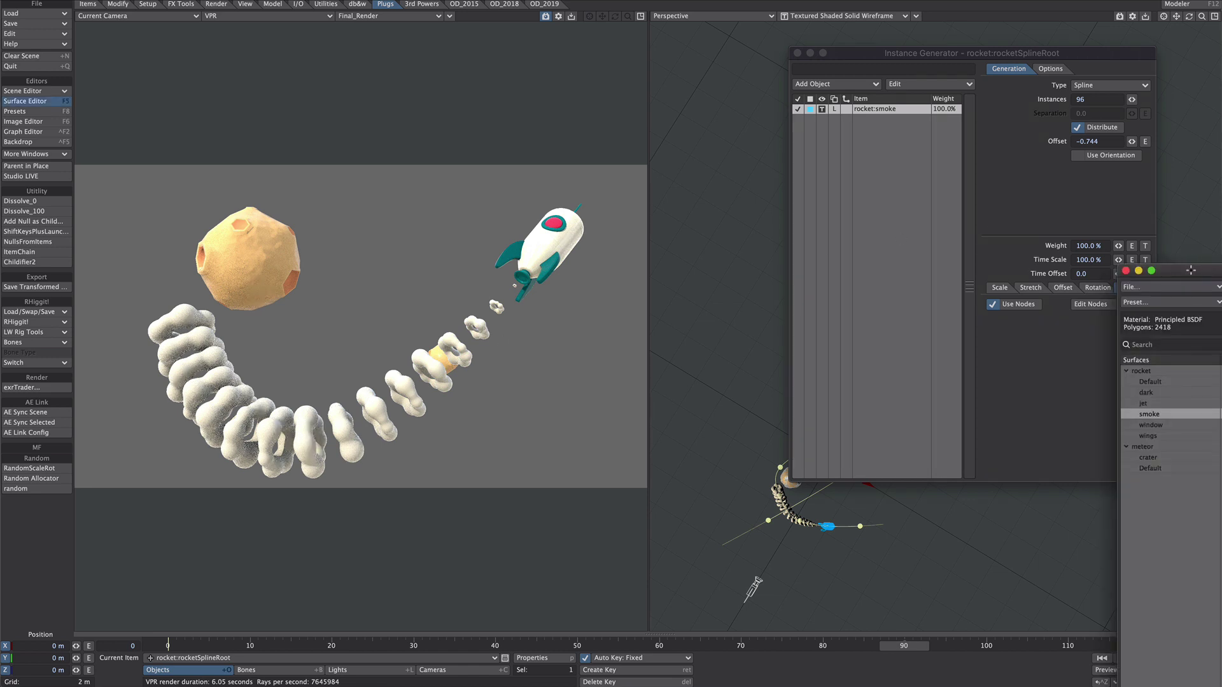
{"action": "left_click", "coordinate": [853, 62]}
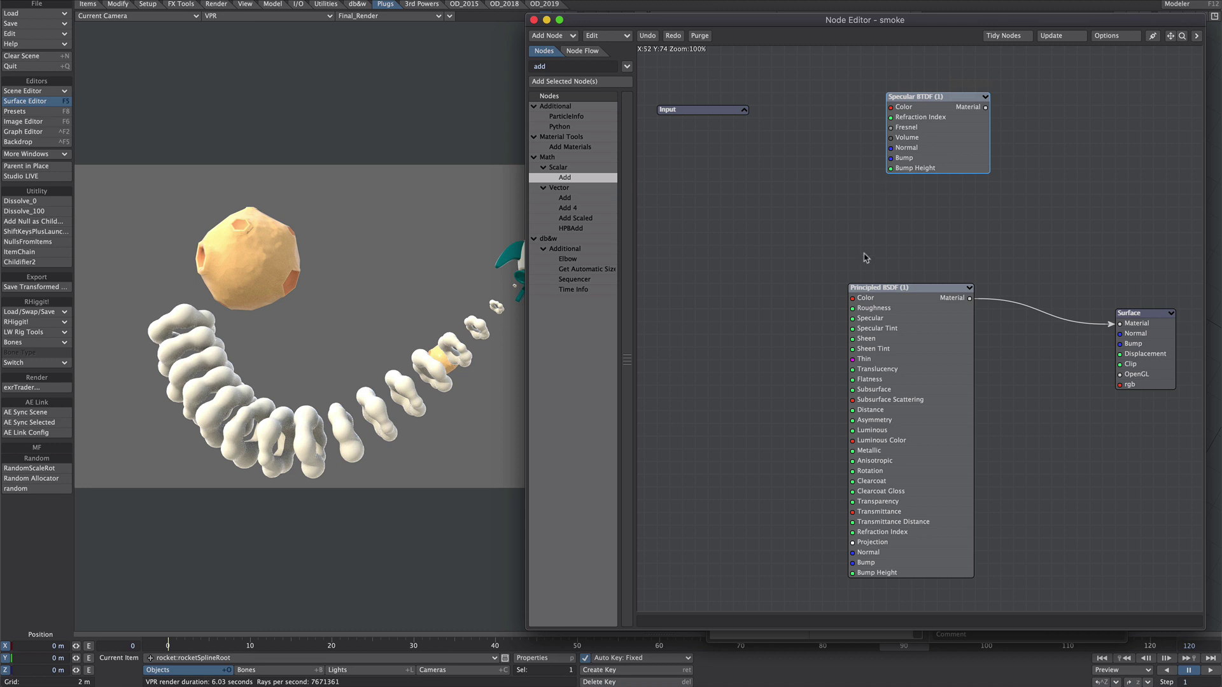
Step: Keep the Specular BTDF node's colour white, with refraction index 1.0
{"action": "double_click", "coordinate": [925, 130]}
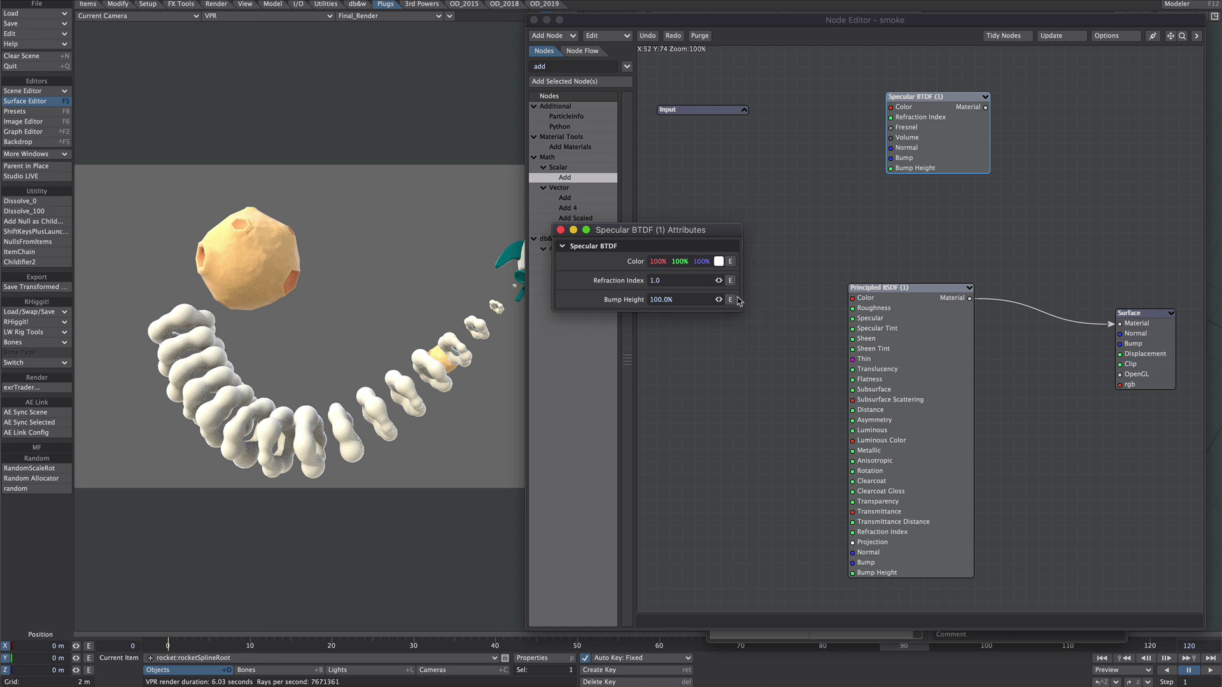
{"action": "left_click", "coordinate": [718, 261]}
{"action": "left_click", "coordinate": [691, 473]}
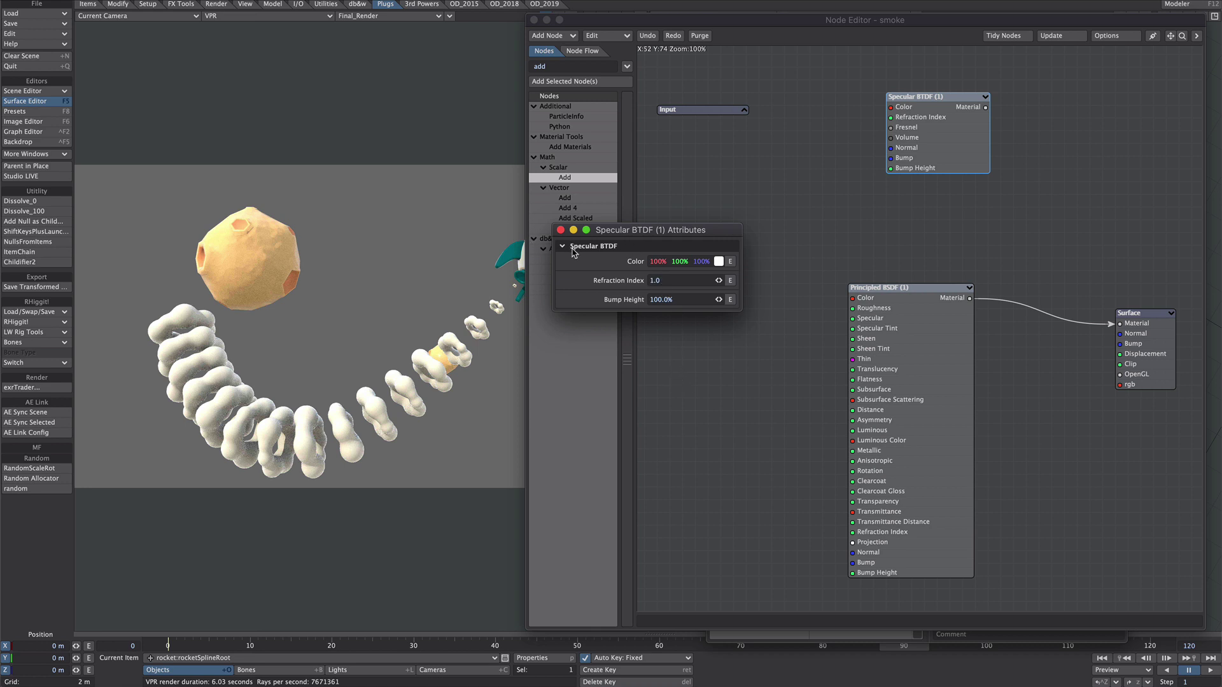
{"action": "left_click", "coordinate": [560, 229]}
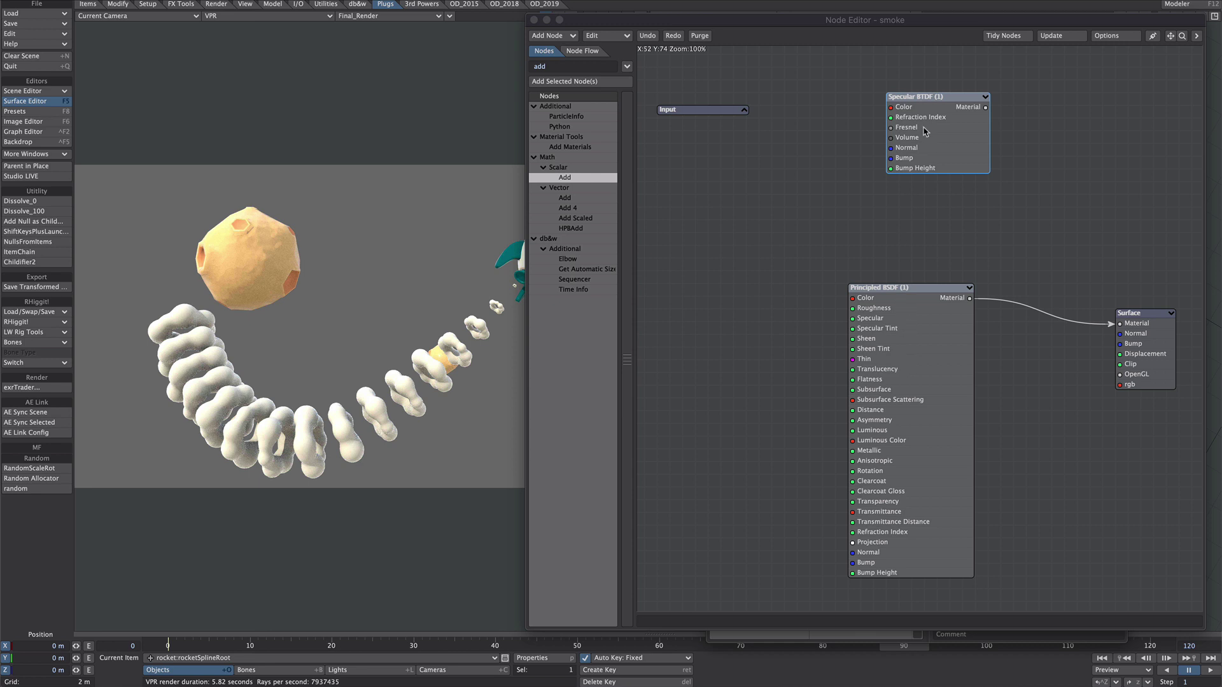
Step: Add a Material Mixer fed by Principled BSDF (A) and Specular BTDF (B), outputting to Surface Material
{"action": "left_click", "coordinate": [553, 65]}
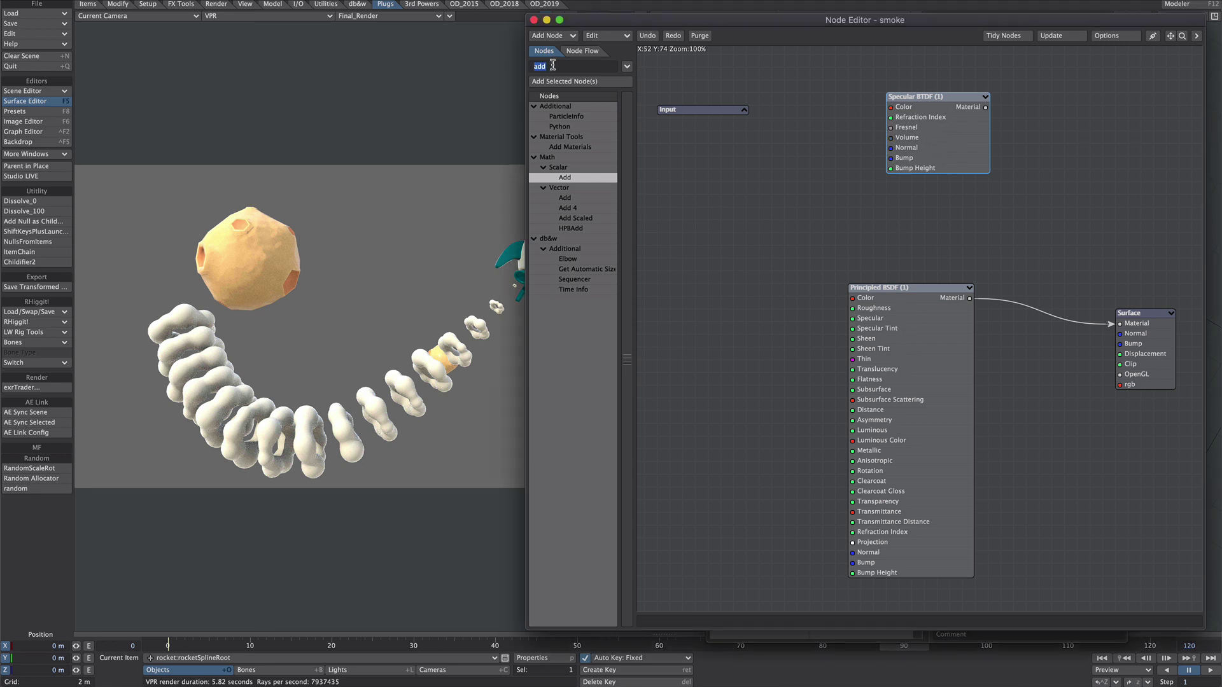
{"action": "type", "text": "M"}
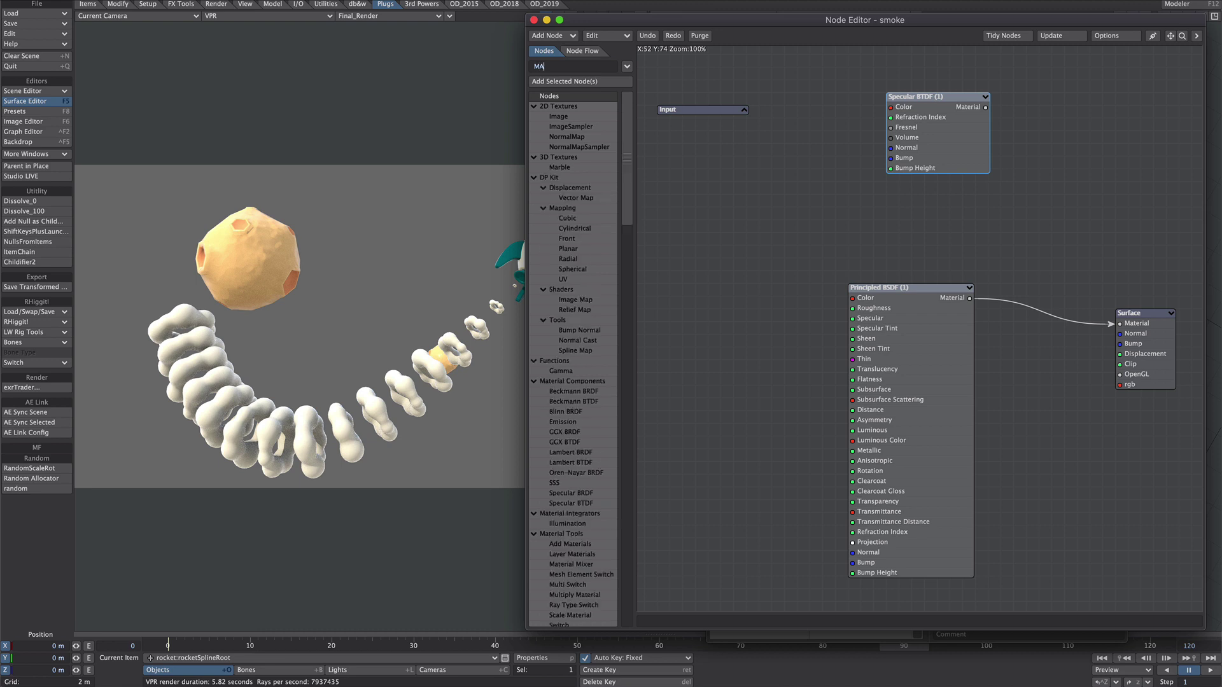
{"action": "type", "text": "ixer"}
{"action": "left_click_drag", "start_coordinate": [571, 117], "coordinate": [1031, 176]}
{"action": "left_click_drag", "start_coordinate": [969, 298], "coordinate": [1120, 323]}
{"action": "left_click_drag", "start_coordinate": [952, 374], "coordinate": [862, 309]}
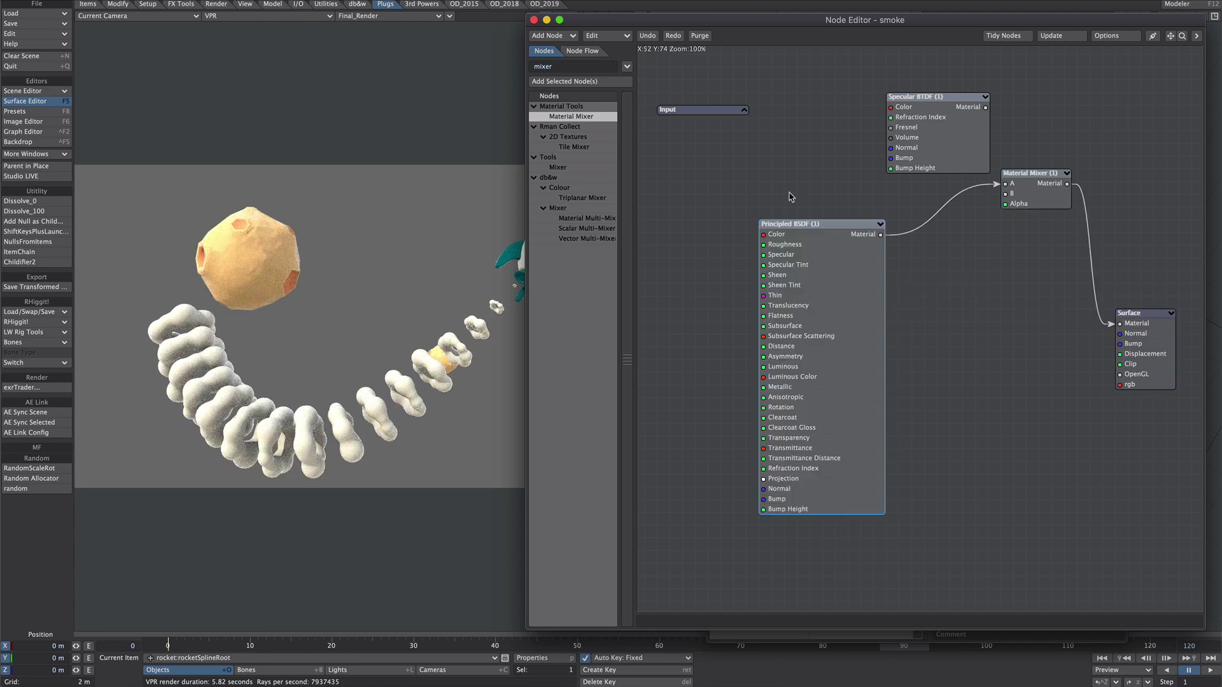
{"action": "left_click_drag", "start_coordinate": [789, 226], "coordinate": [789, 98]}
{"action": "left_click_drag", "start_coordinate": [927, 110], "coordinate": [1014, 195]}
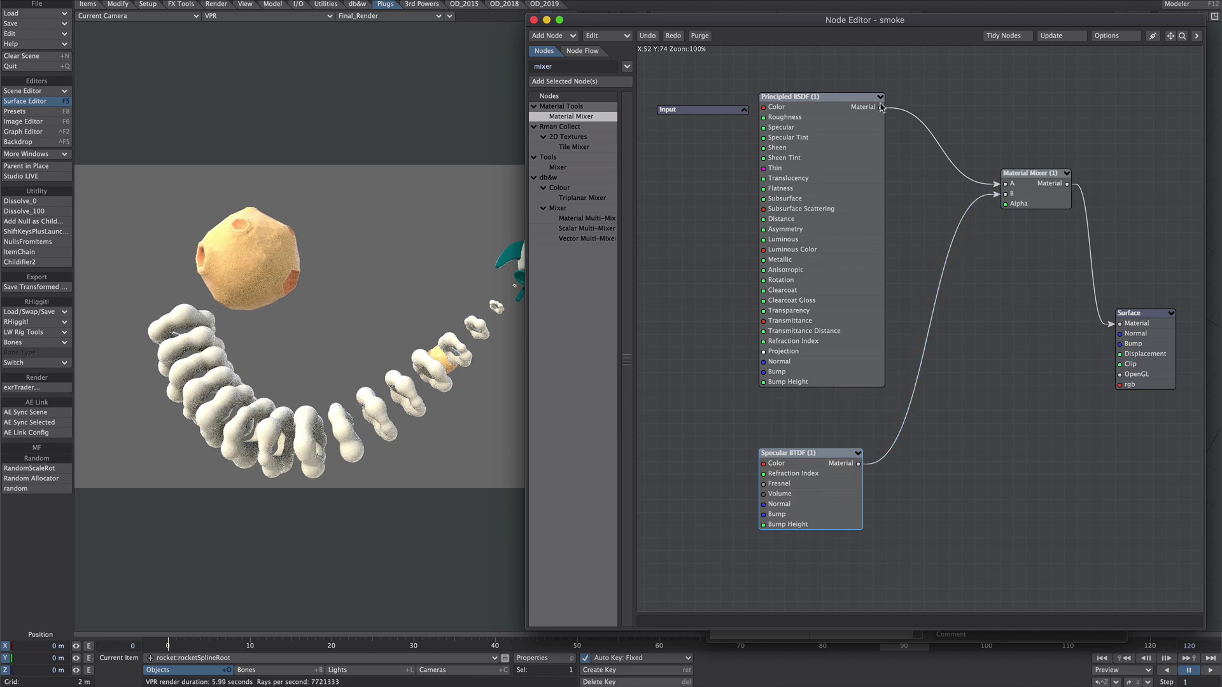
Step: Search 'grad' and add a Gradient node to the smoke graph
{"action": "double_click", "coordinate": [535, 67]}
{"action": "type", "text": "grad"}
{"action": "double_click", "coordinate": [562, 188]}
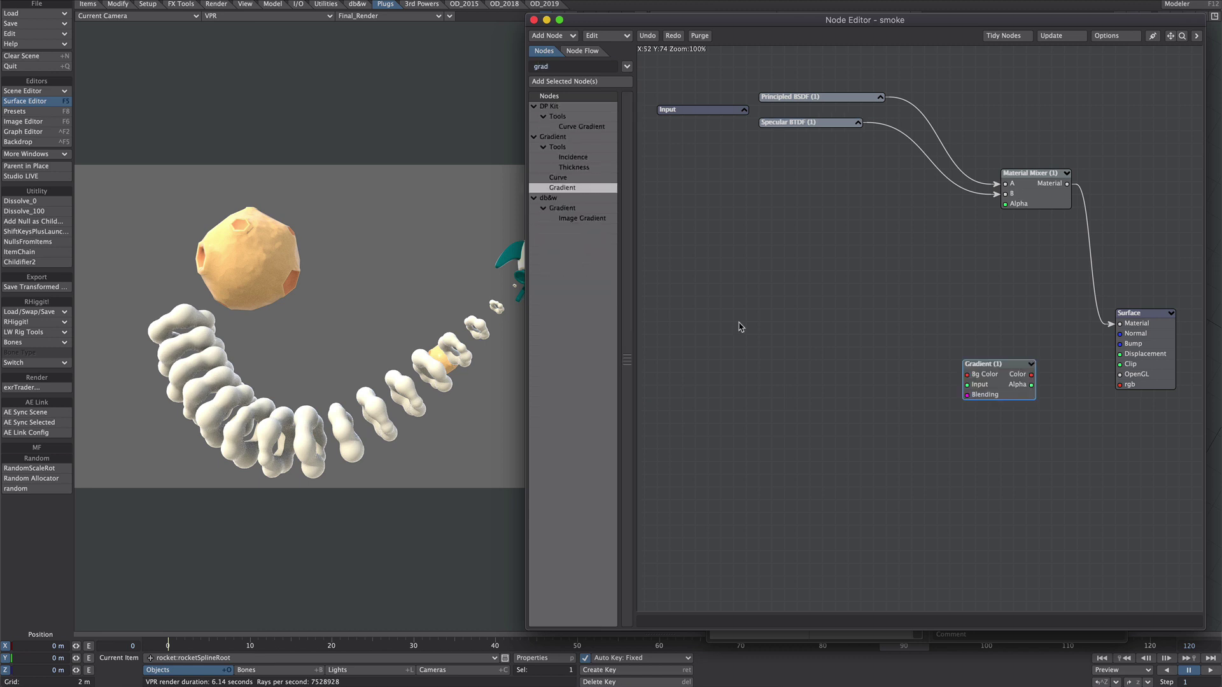
Step: Paste two copies of the Item Info node group, stacking the second below the first
{"action": "key", "text": "ctrl+v"}
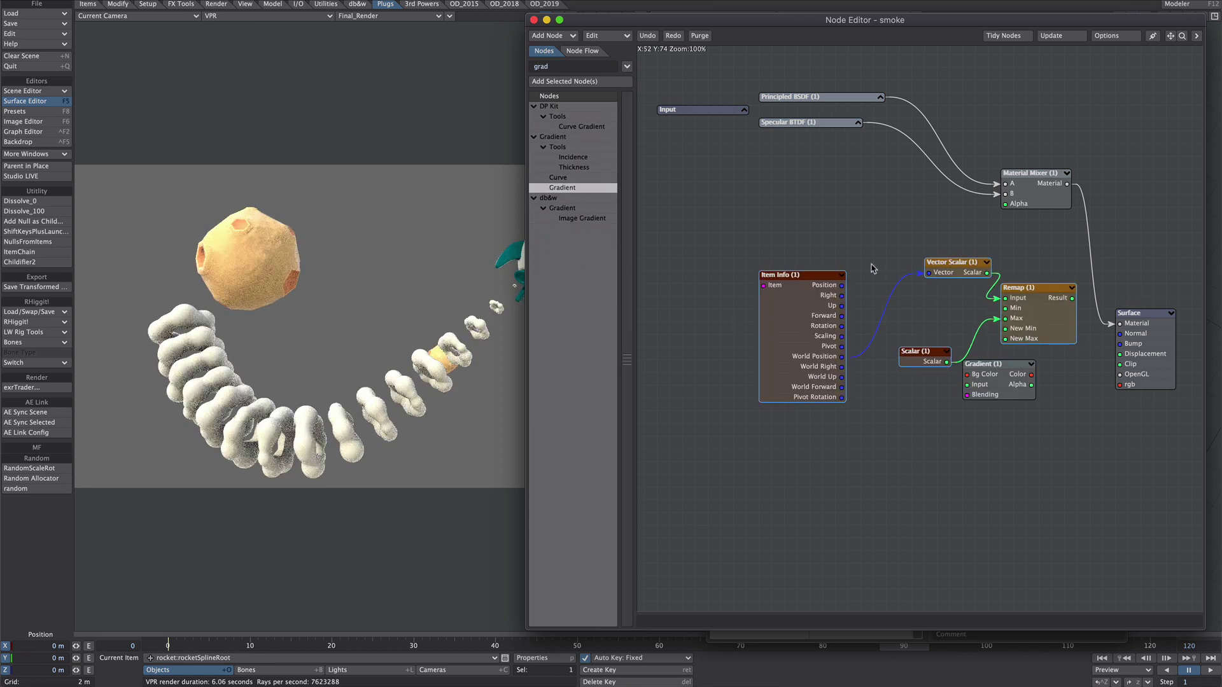
{"action": "left_click_drag", "start_coordinate": [1055, 342], "coordinate": [962, 301]}
{"action": "left_click", "coordinate": [732, 450]}
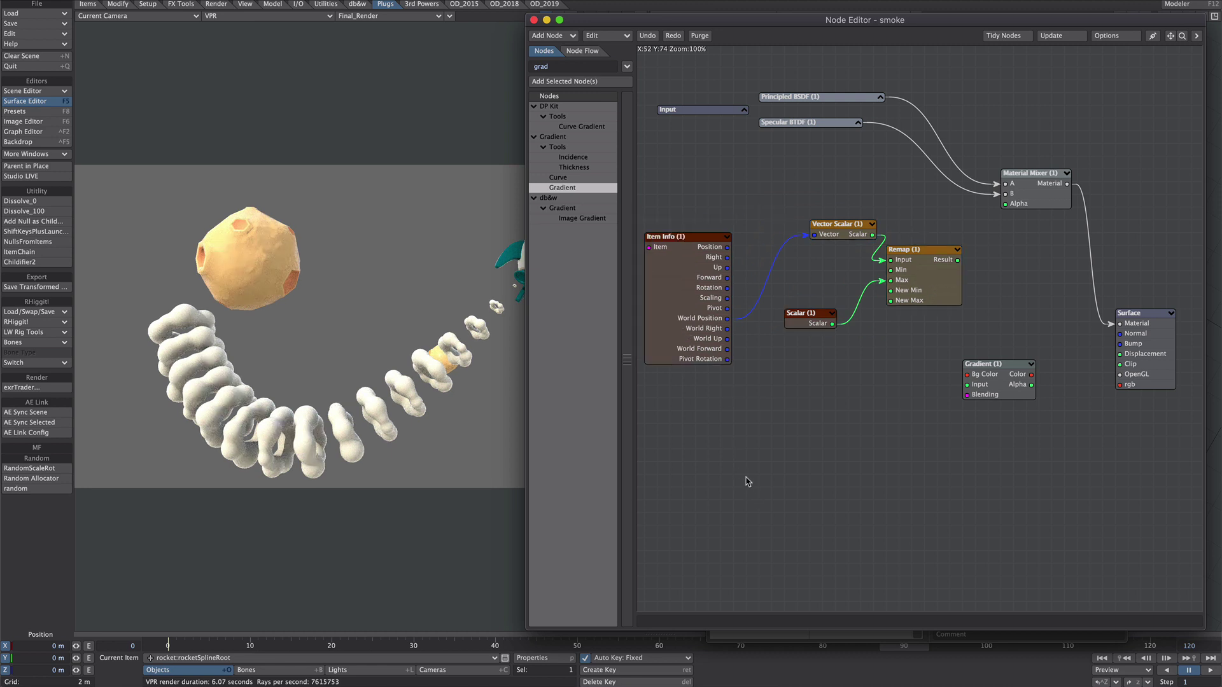
{"action": "key", "text": "ctrl+v"}
{"action": "left_click_drag", "start_coordinate": [1033, 294], "coordinate": [920, 431]}
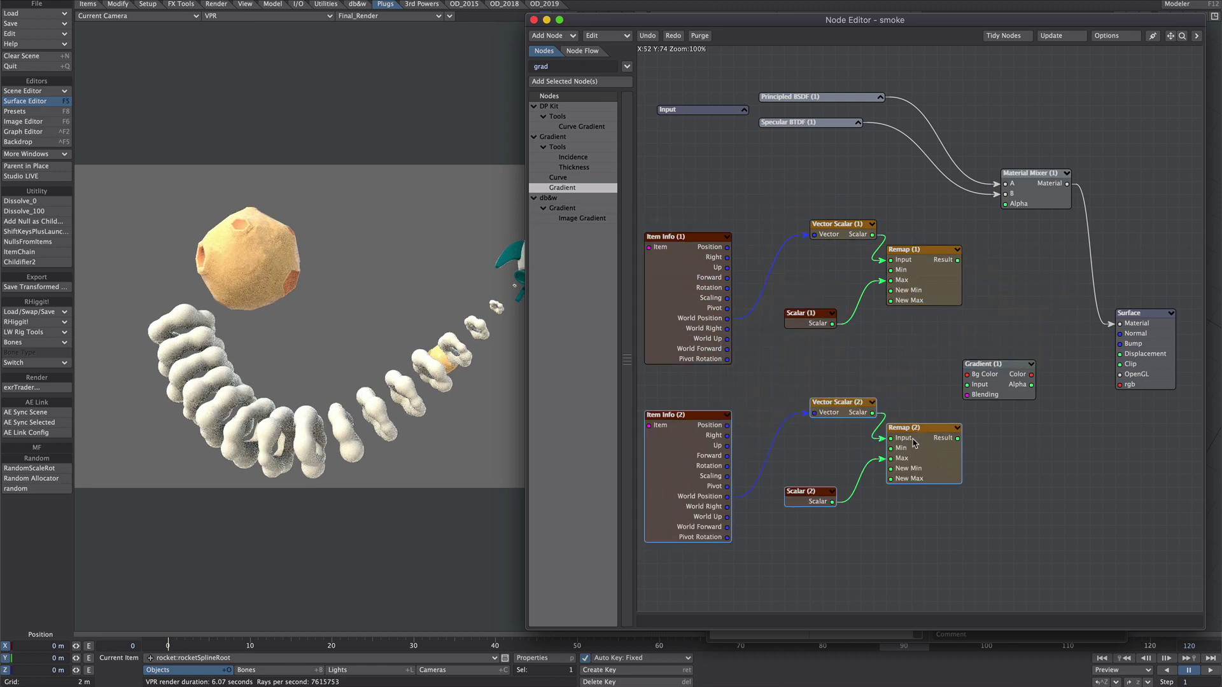
{"action": "left_click", "coordinate": [722, 394]}
Step: Make Item Info (2) track the FADE null and place the Gradient beside Surface
{"action": "double_click", "coordinate": [678, 458]}
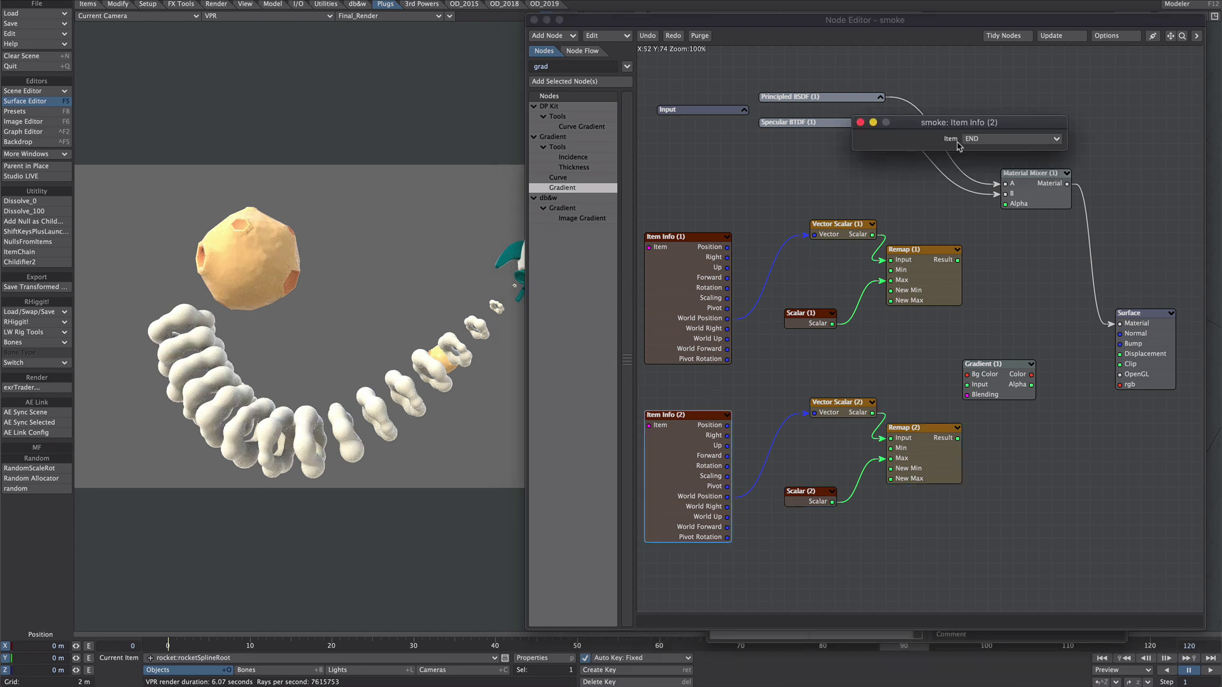
{"action": "left_click", "coordinate": [964, 140]}
{"action": "left_click", "coordinate": [964, 147]}
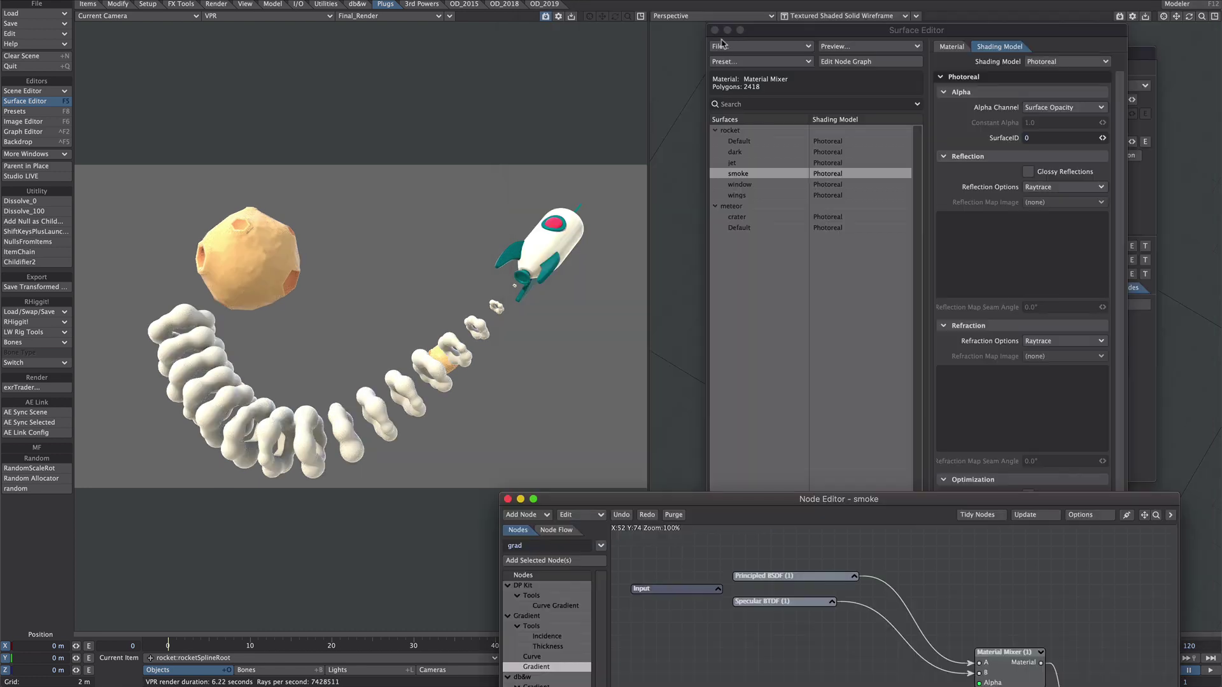
{"action": "left_click", "coordinate": [797, 54]}
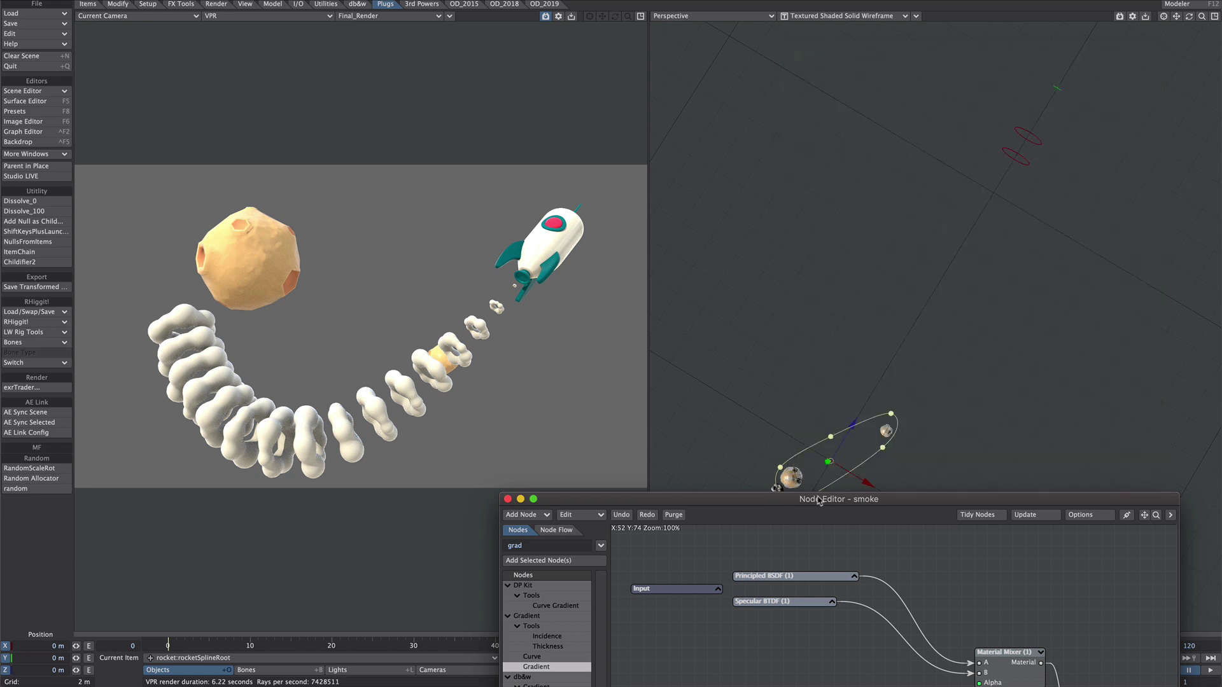
{"action": "left_click_drag", "start_coordinate": [819, 501], "coordinate": [861, 27]}
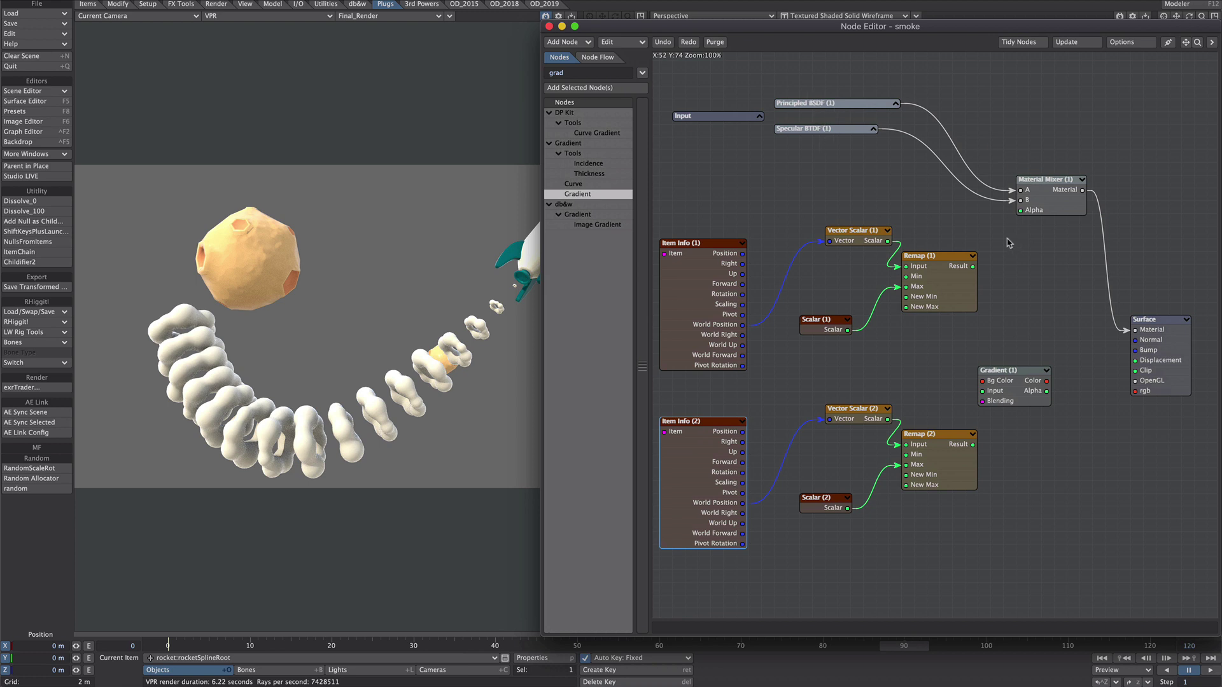
{"action": "left_click_drag", "start_coordinate": [1002, 369], "coordinate": [1028, 344]}
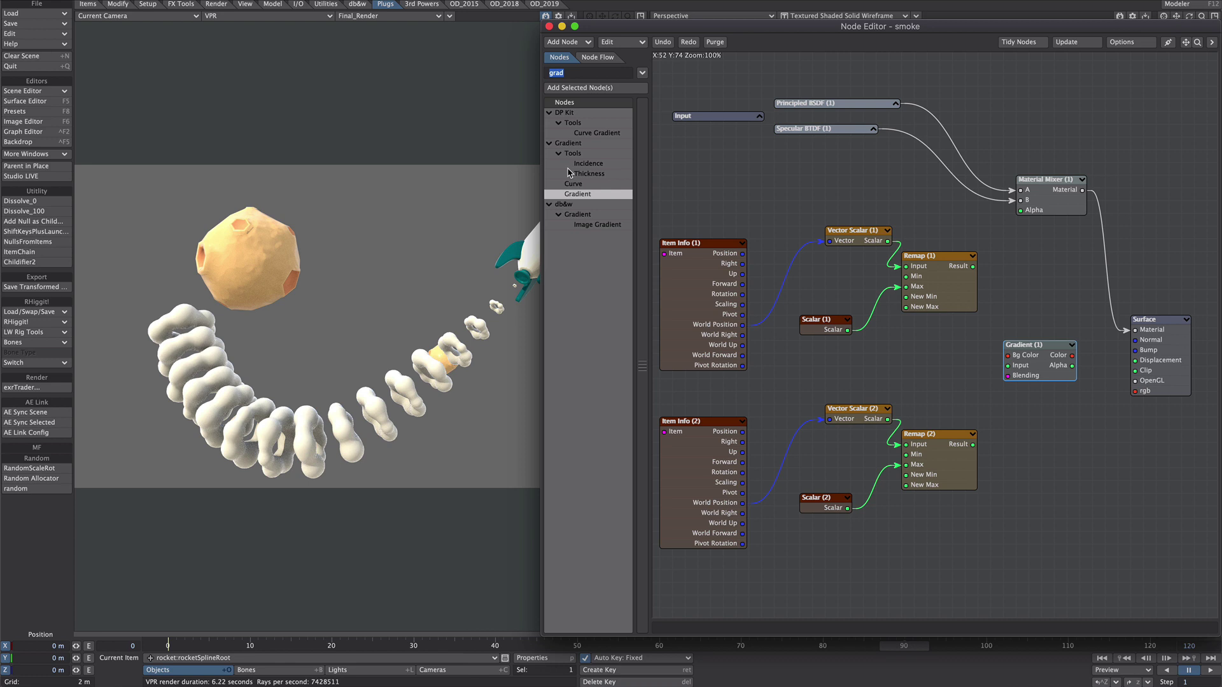
Step: Search 'inst' and add an Instance Info Plus node, discarding the plain Instance Info node
{"action": "type", "text": "inst"}
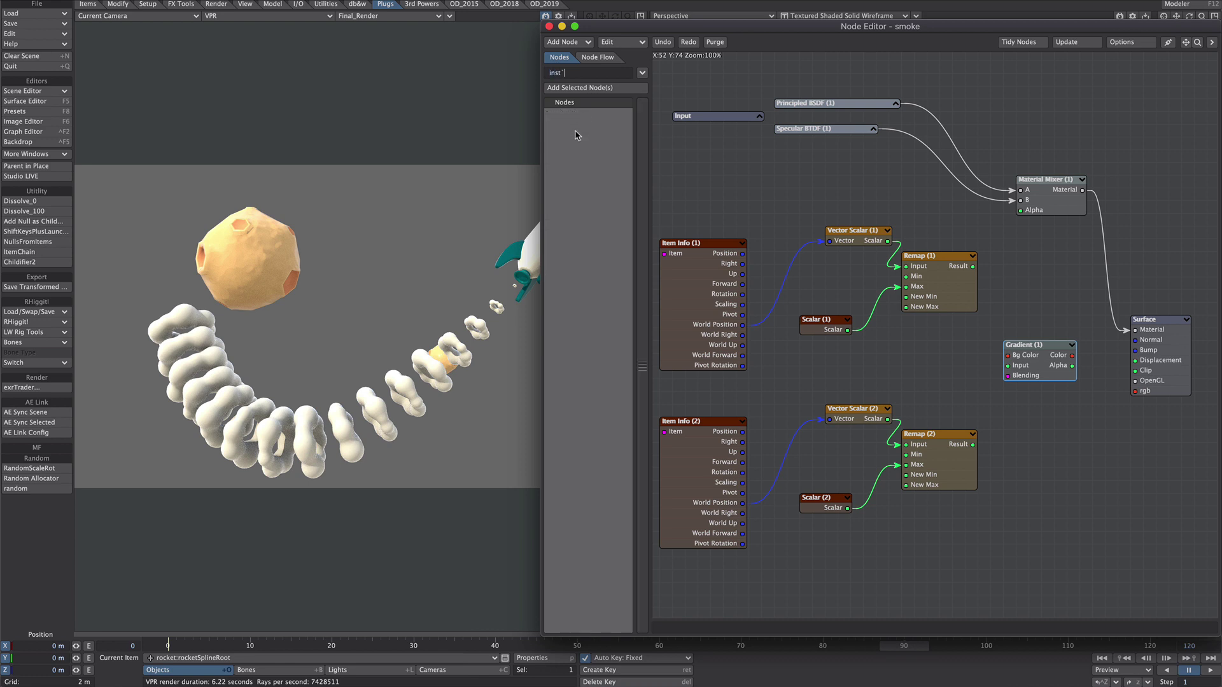
{"action": "left_click_drag", "start_coordinate": [592, 168], "coordinate": [935, 369]}
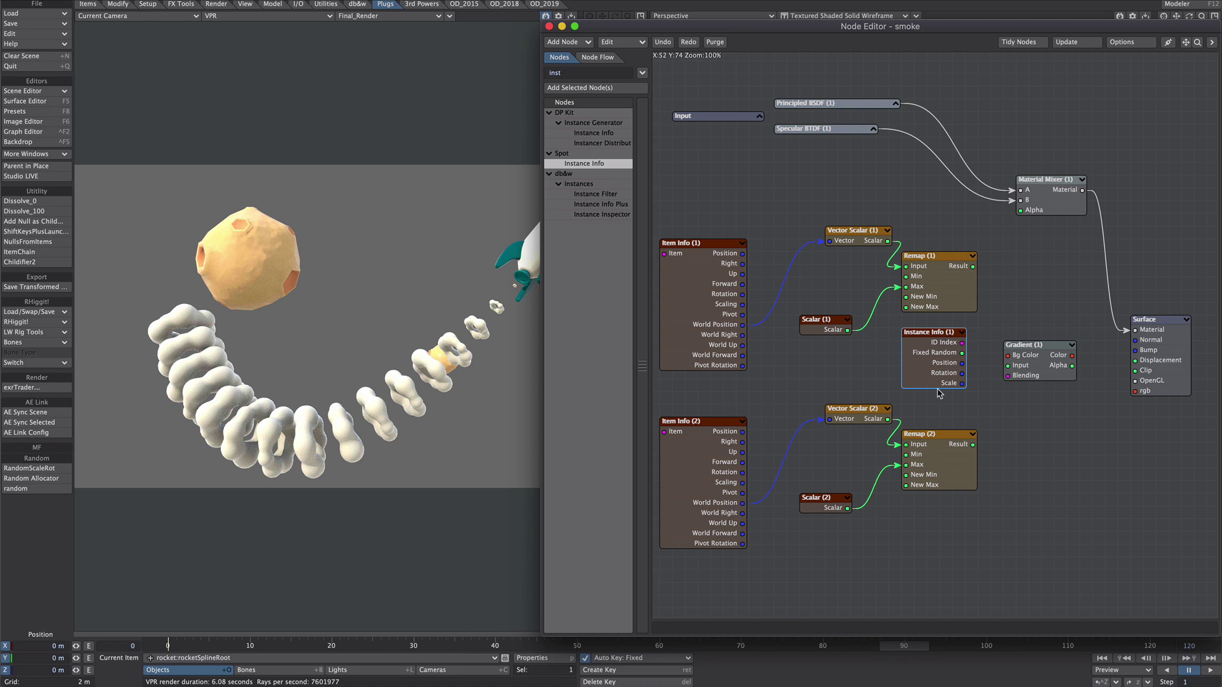
{"action": "key", "text": "Delete"}
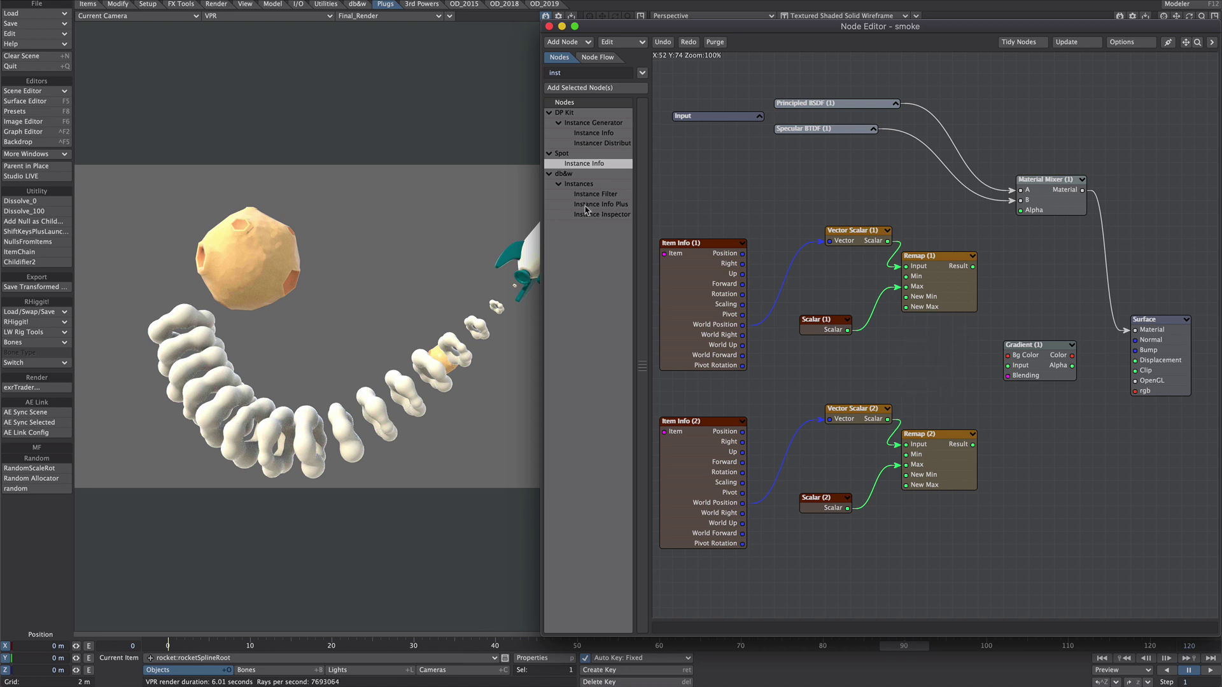
{"action": "left_click_drag", "start_coordinate": [586, 205], "coordinate": [943, 350]}
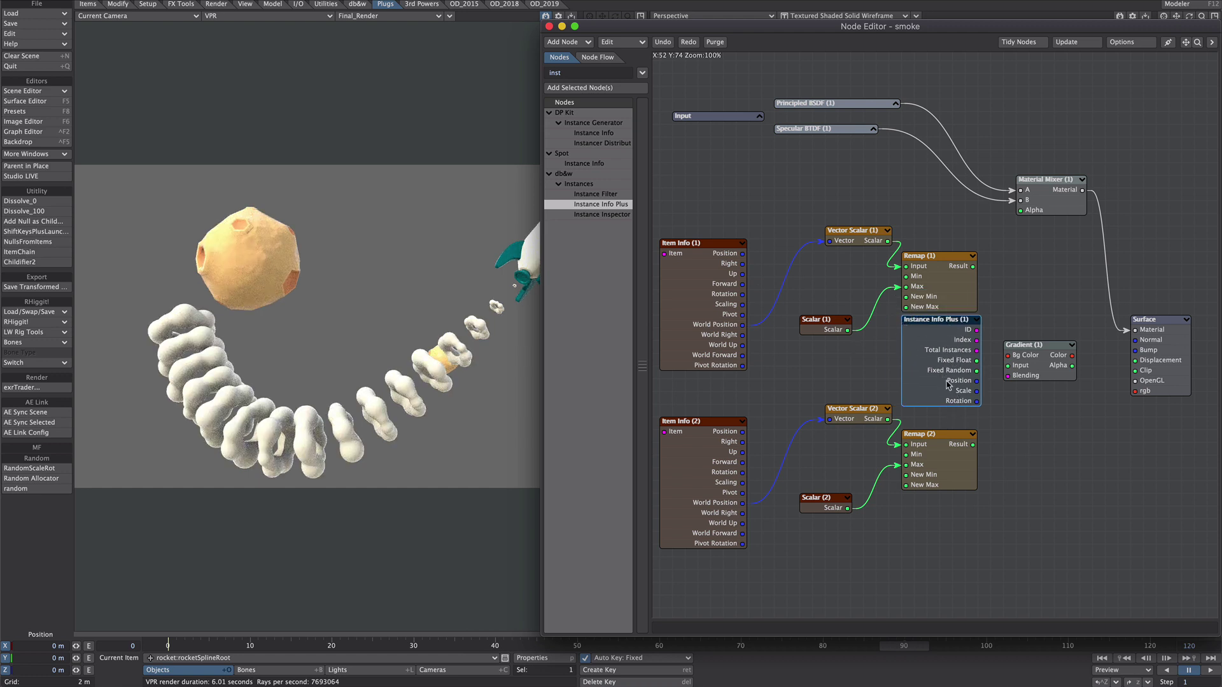
Step: Set Instance Info Plus to rocketSplineRoot, wire Fixed Float to Gradient Input, and collapse it
{"action": "double_click", "coordinate": [945, 377]}
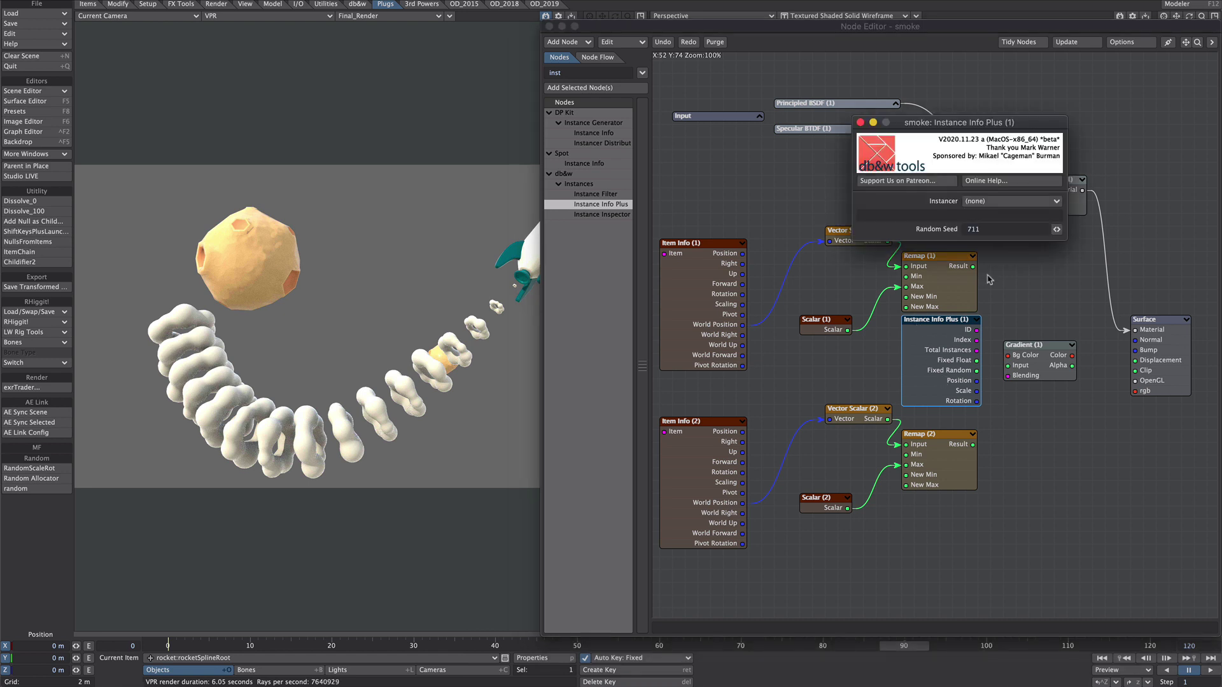
{"action": "left_click", "coordinate": [1011, 208]}
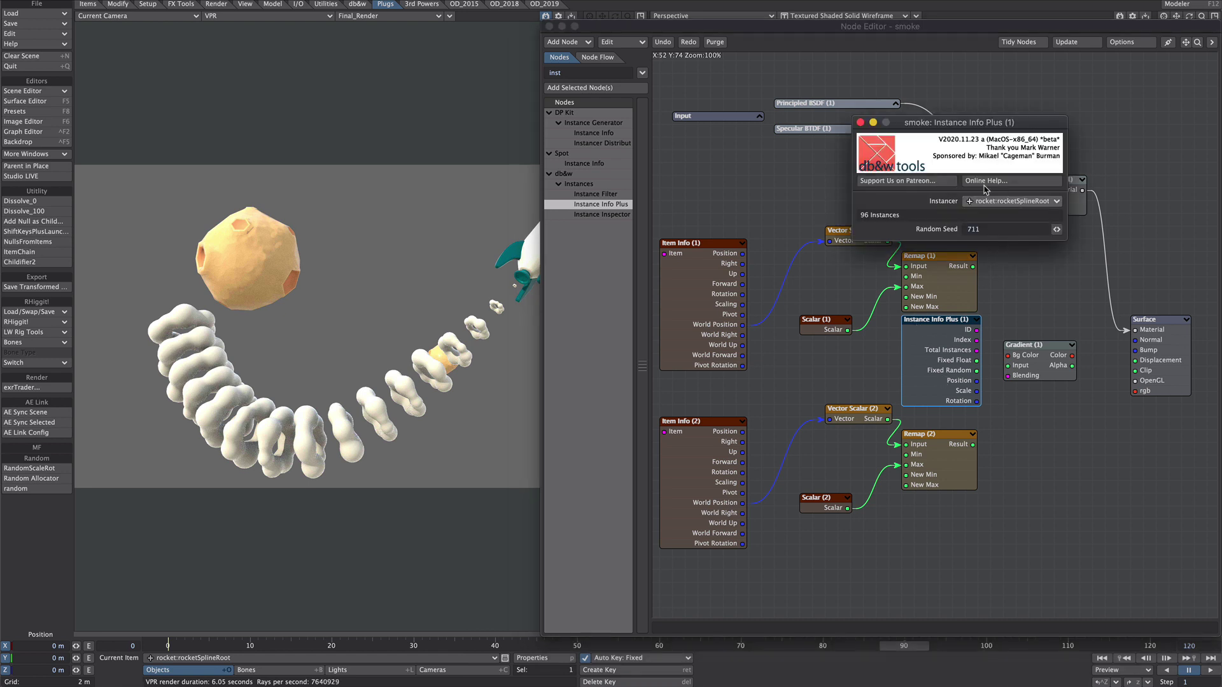
{"action": "left_click", "coordinate": [860, 122]}
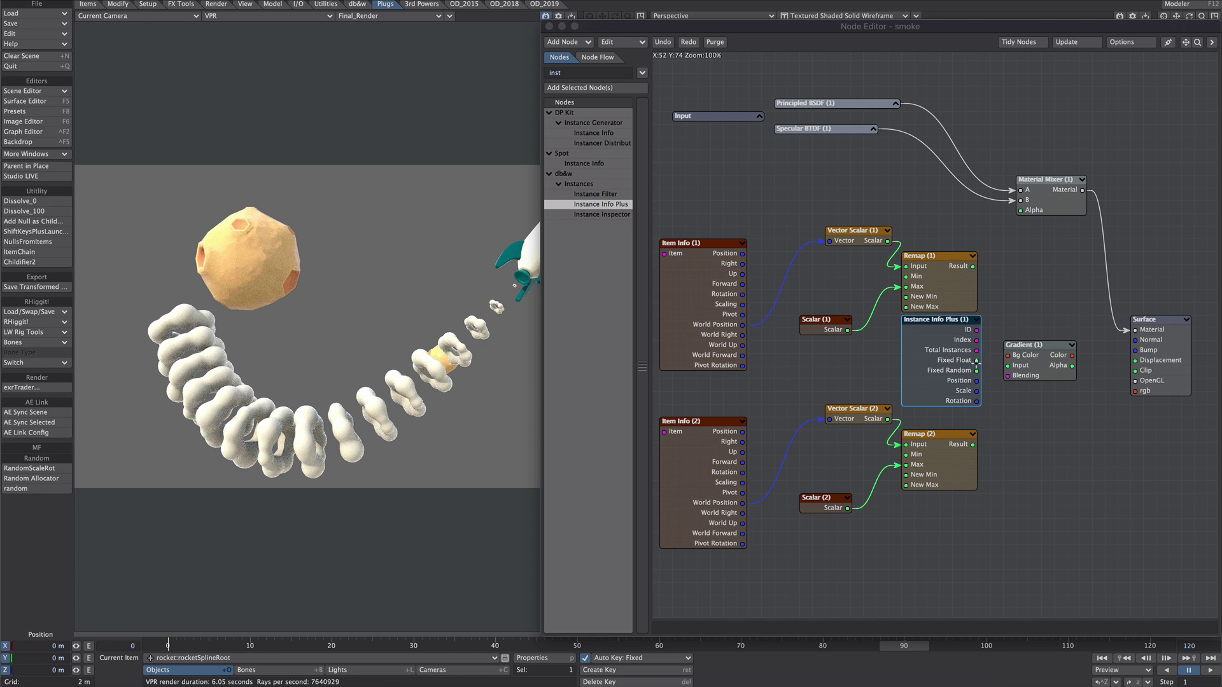
{"action": "left_click_drag", "start_coordinate": [976, 360], "coordinate": [1020, 369]}
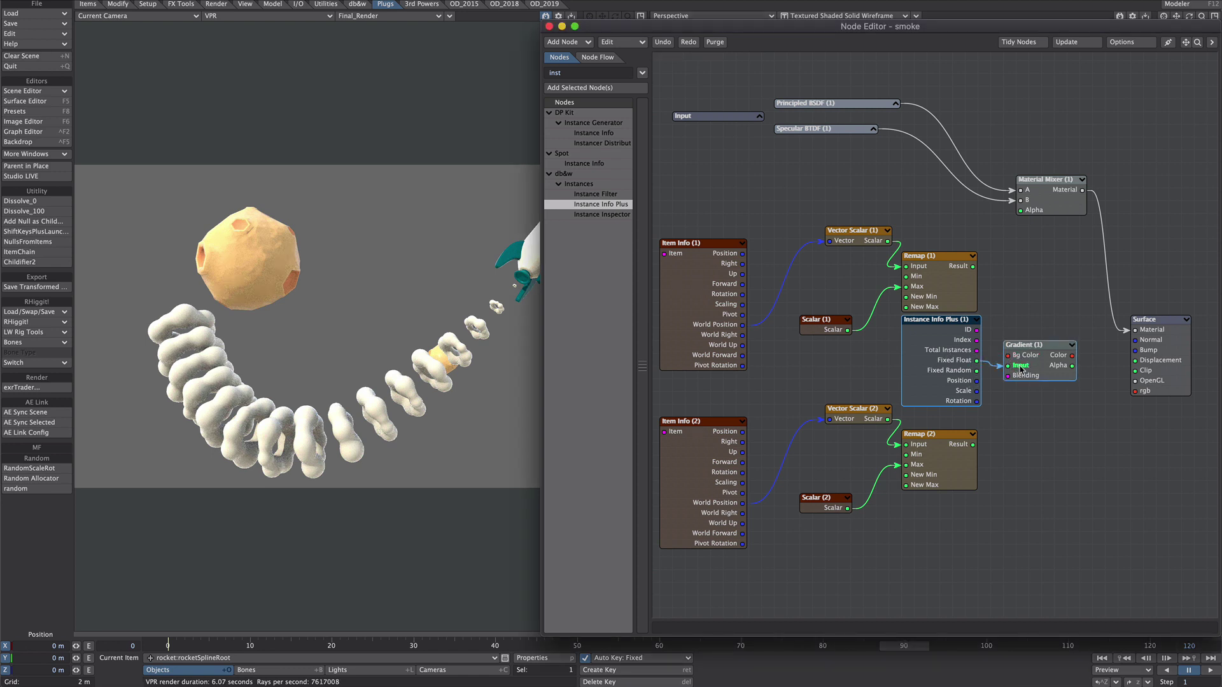
{"action": "left_click", "coordinate": [978, 321]}
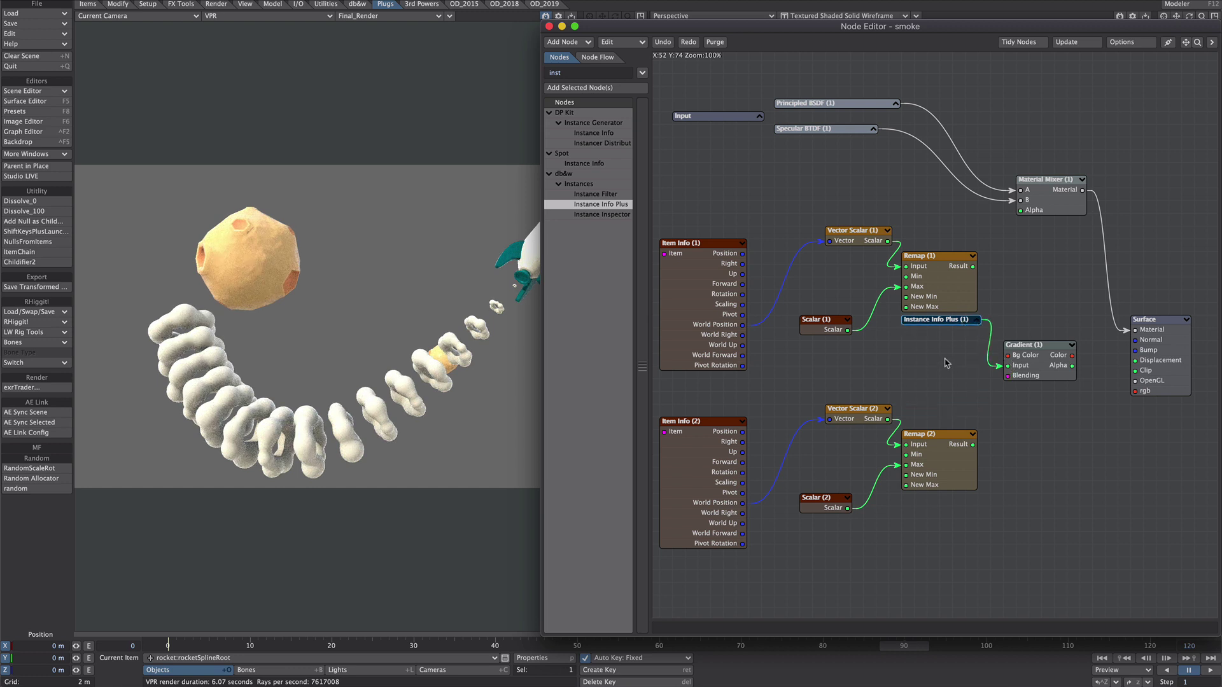
Step: Enable Show Key Inputs on the Gradient and add a second key near 1.0
{"action": "left_click_drag", "start_coordinate": [964, 320], "coordinate": [937, 359]}
{"action": "double_click", "coordinate": [1038, 359]}
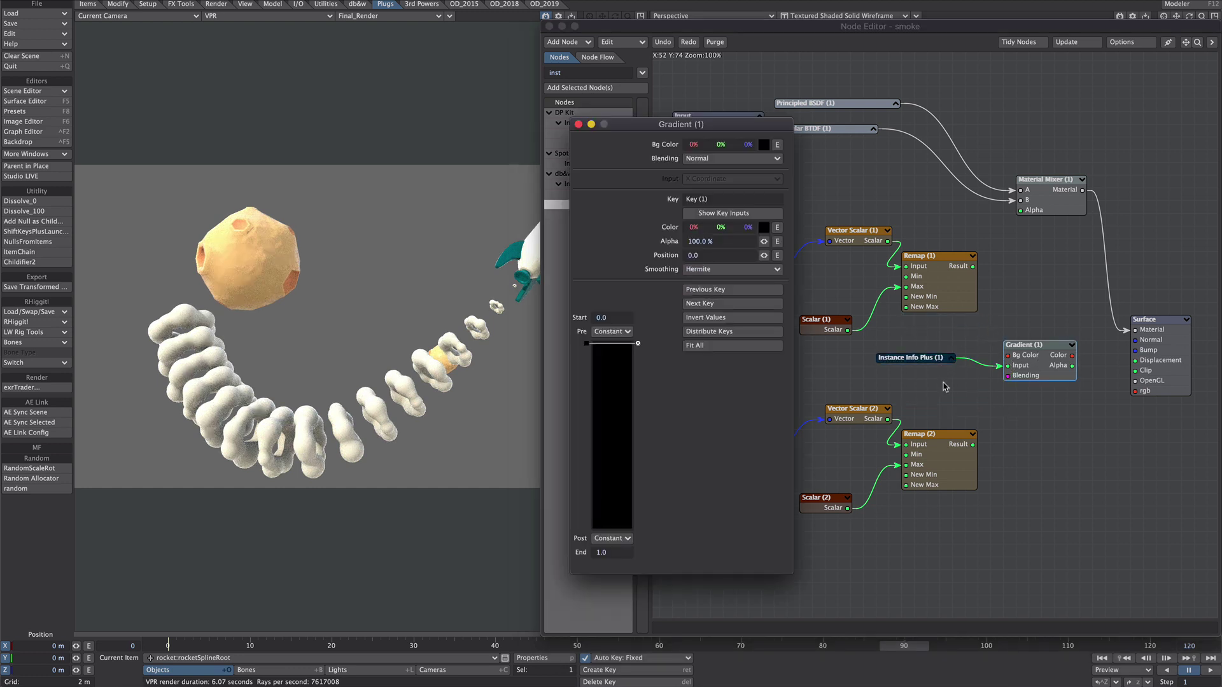
{"action": "left_click", "coordinate": [719, 215]}
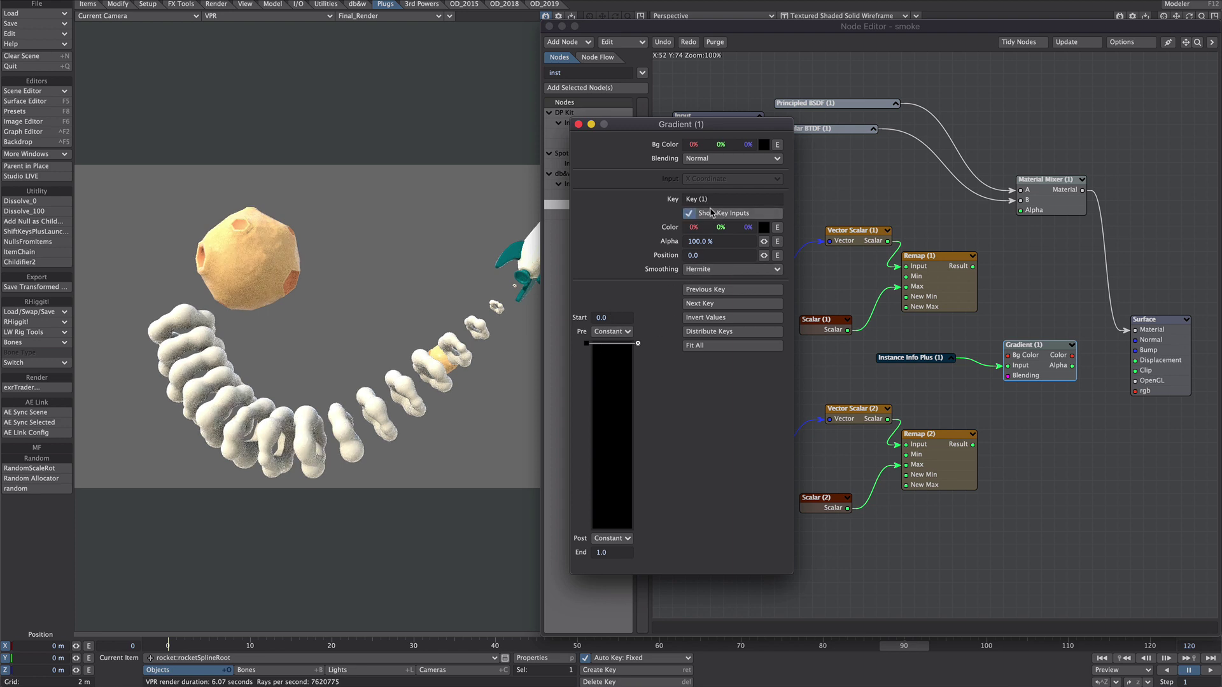
{"action": "left_click_drag", "start_coordinate": [612, 465], "coordinate": [612, 523]}
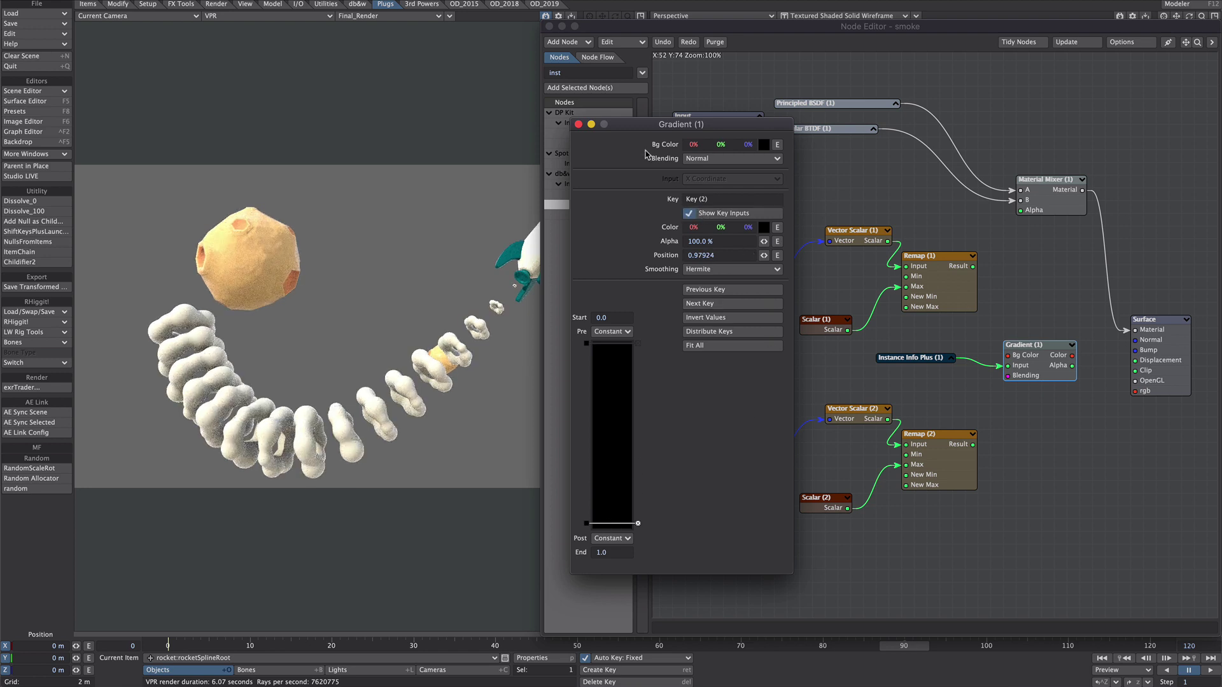
{"action": "left_click", "coordinate": [607, 343]}
{"action": "left_click", "coordinate": [578, 125]}
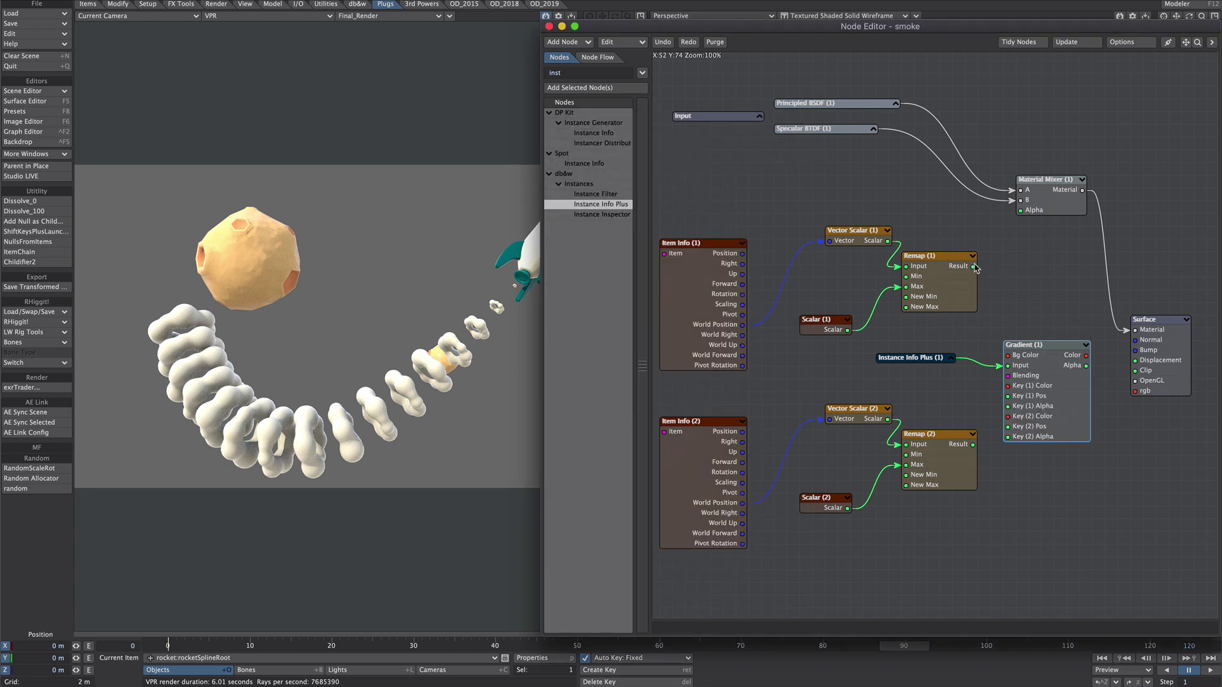
Step: Wire Remap (1) and Remap (2) Results to Key (1) and Key (2) Pos; Key (1) alpha 0%
{"action": "left_click_drag", "start_coordinate": [973, 266], "coordinate": [1008, 395]}
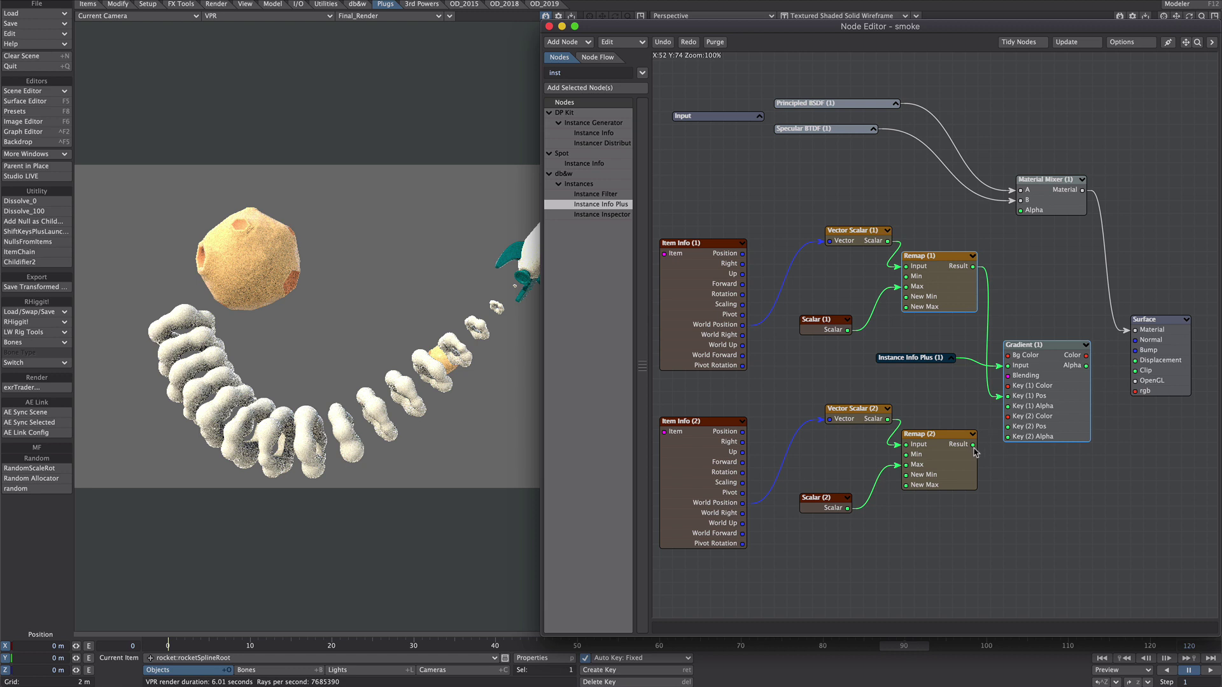
{"action": "left_click_drag", "start_coordinate": [973, 444], "coordinate": [1031, 427]}
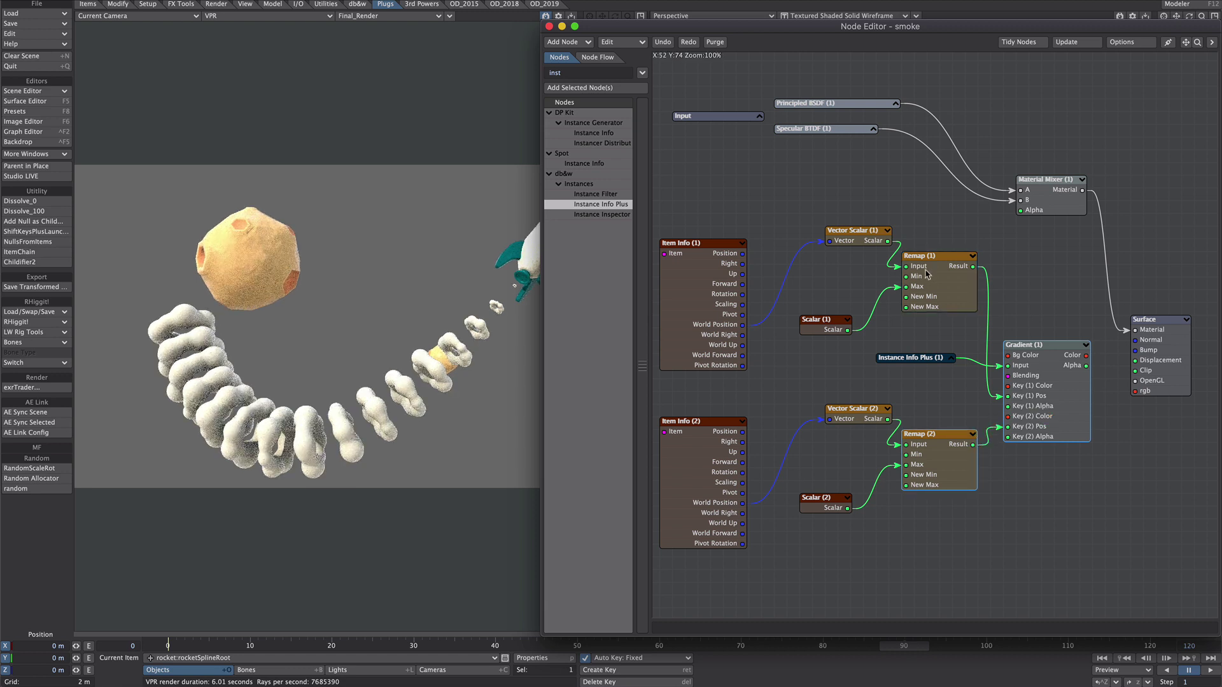
{"action": "double_click", "coordinate": [1060, 364]}
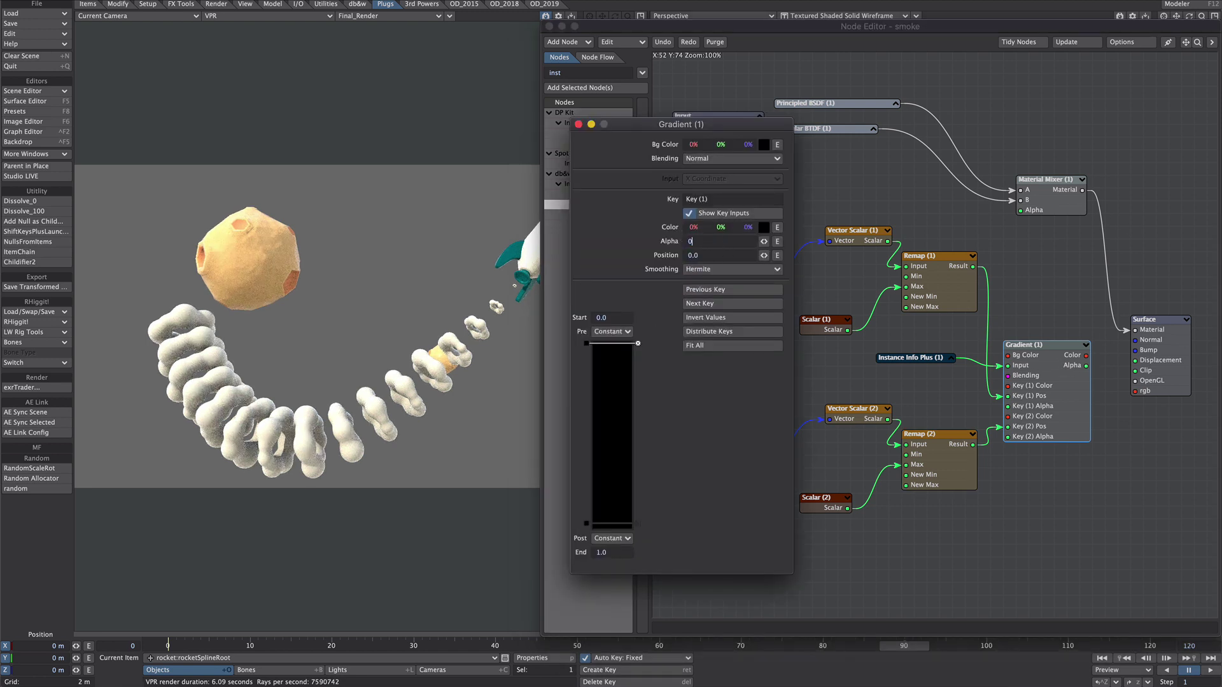
{"action": "key", "text": "Tab"}
Step: Wire Gradient Alpha to Material Mixer Alpha, with Key (1) alpha 100% and Key (2) 0%
{"action": "left_click", "coordinate": [578, 124]}
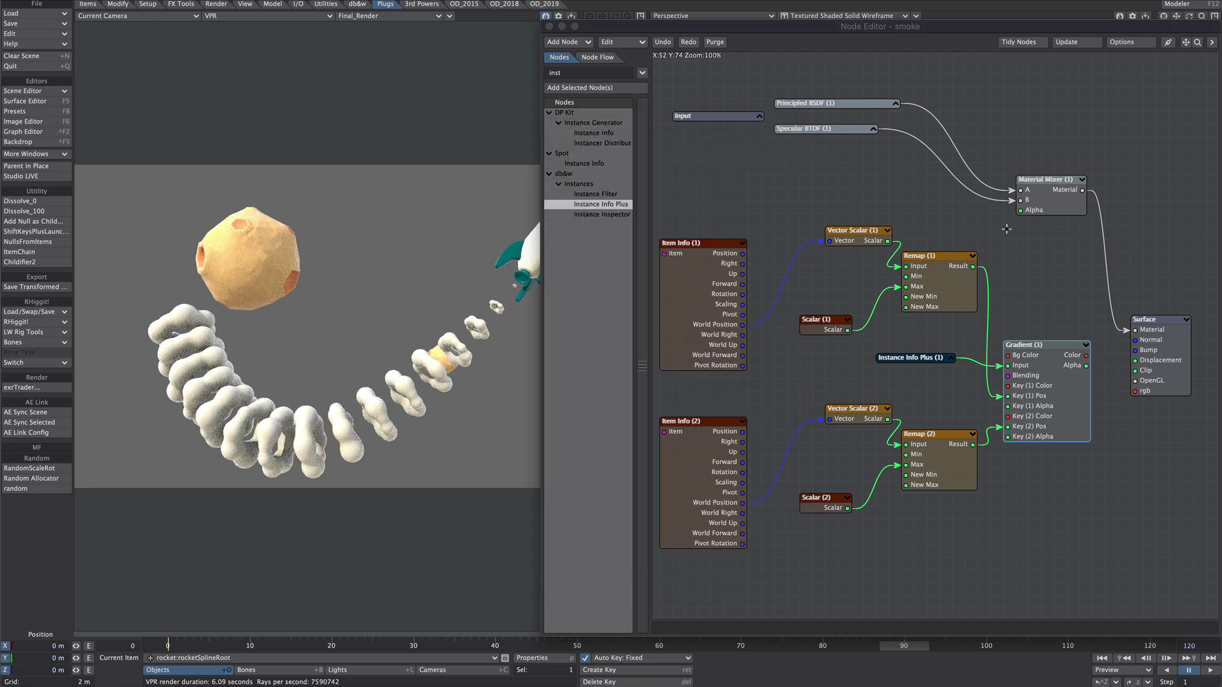
{"action": "left_click_drag", "start_coordinate": [1016, 208], "coordinate": [1029, 214]}
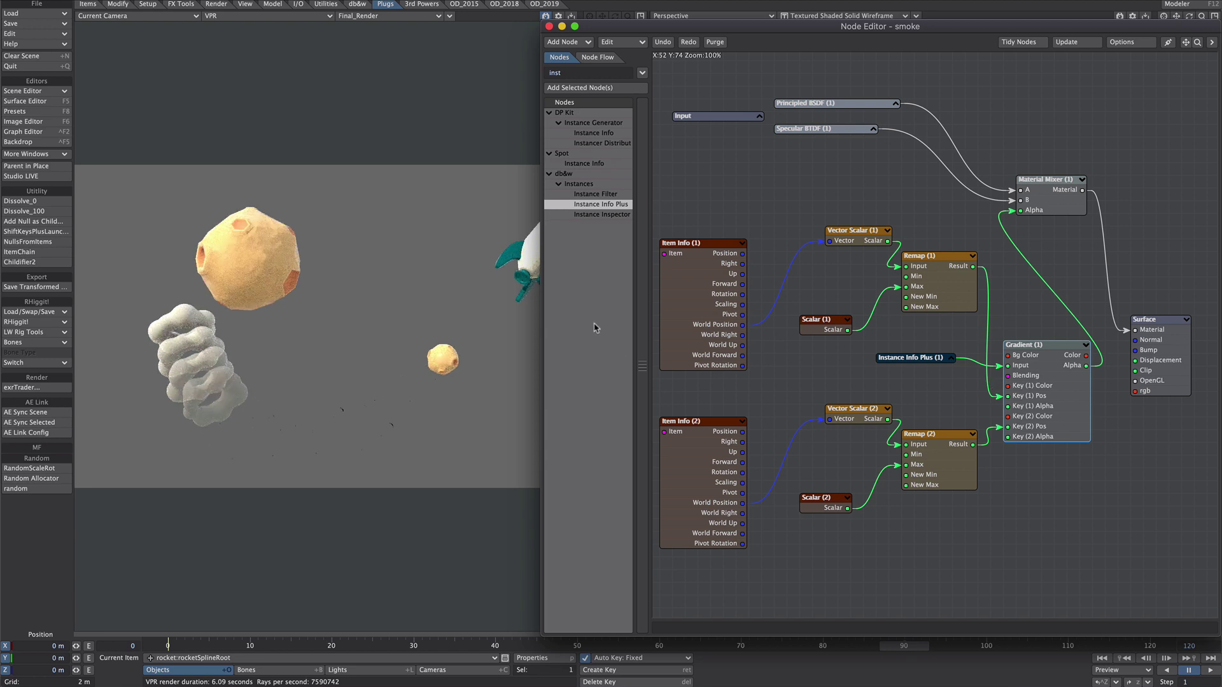
{"action": "left_click_drag", "start_coordinate": [614, 349], "coordinate": [615, 348]}
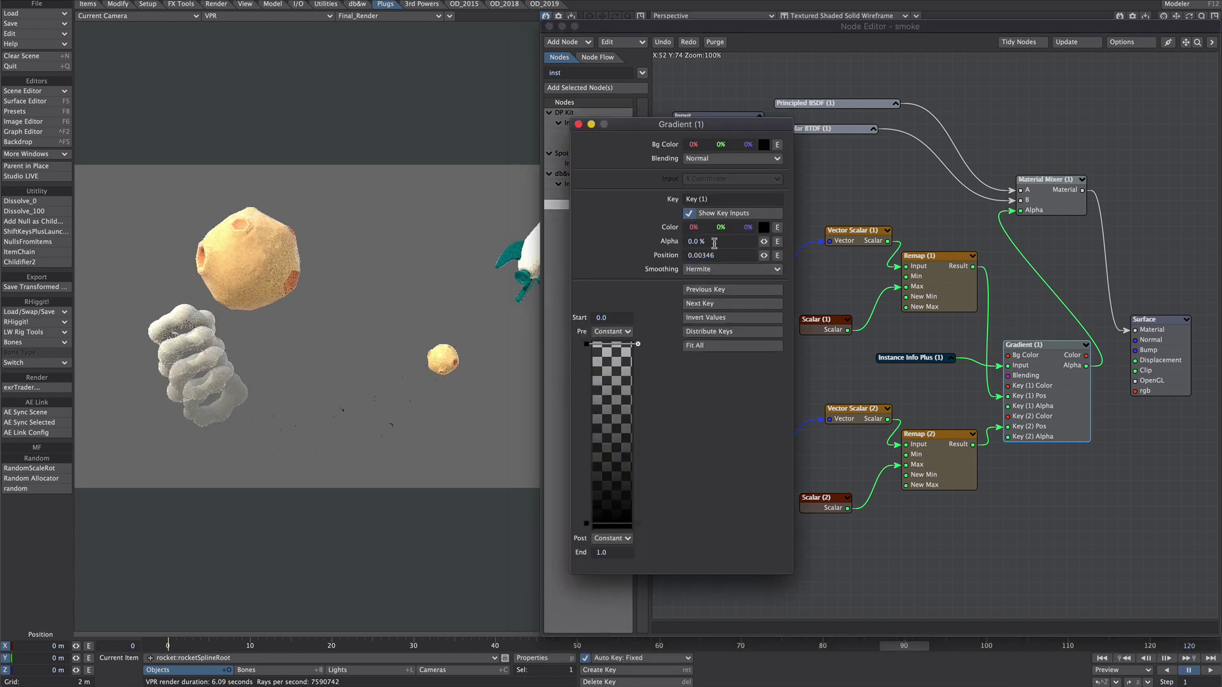
{"action": "key", "text": "Tab"}
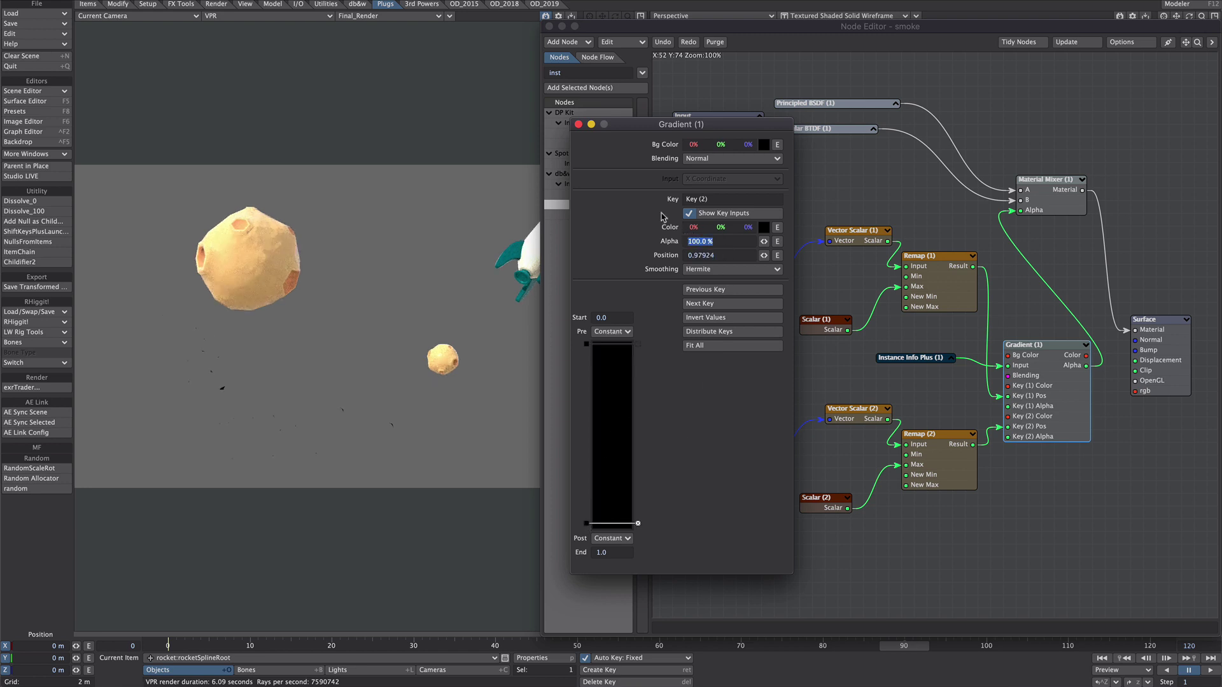
{"action": "type", "text": "0"}
{"action": "key", "text": "Tab"}
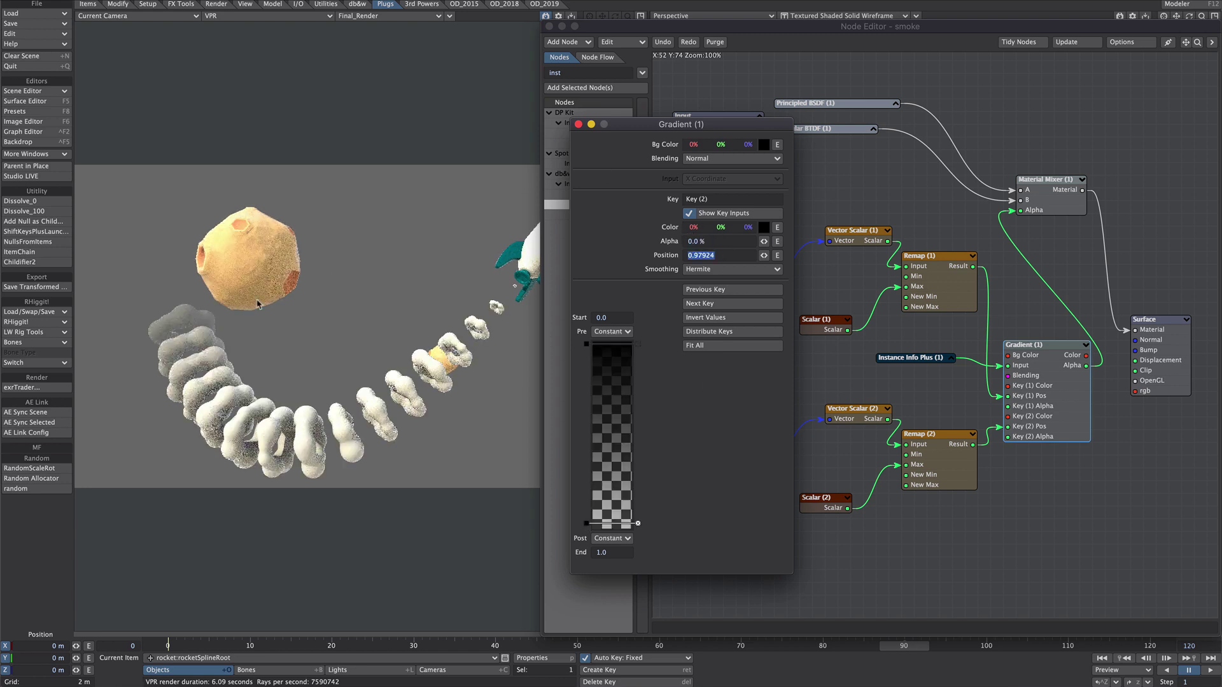
Step: Close the node editor and shift the FADE null 0.6 m along Z at frame 88
{"action": "left_click", "coordinate": [577, 124]}
{"action": "left_click", "coordinate": [549, 26]}
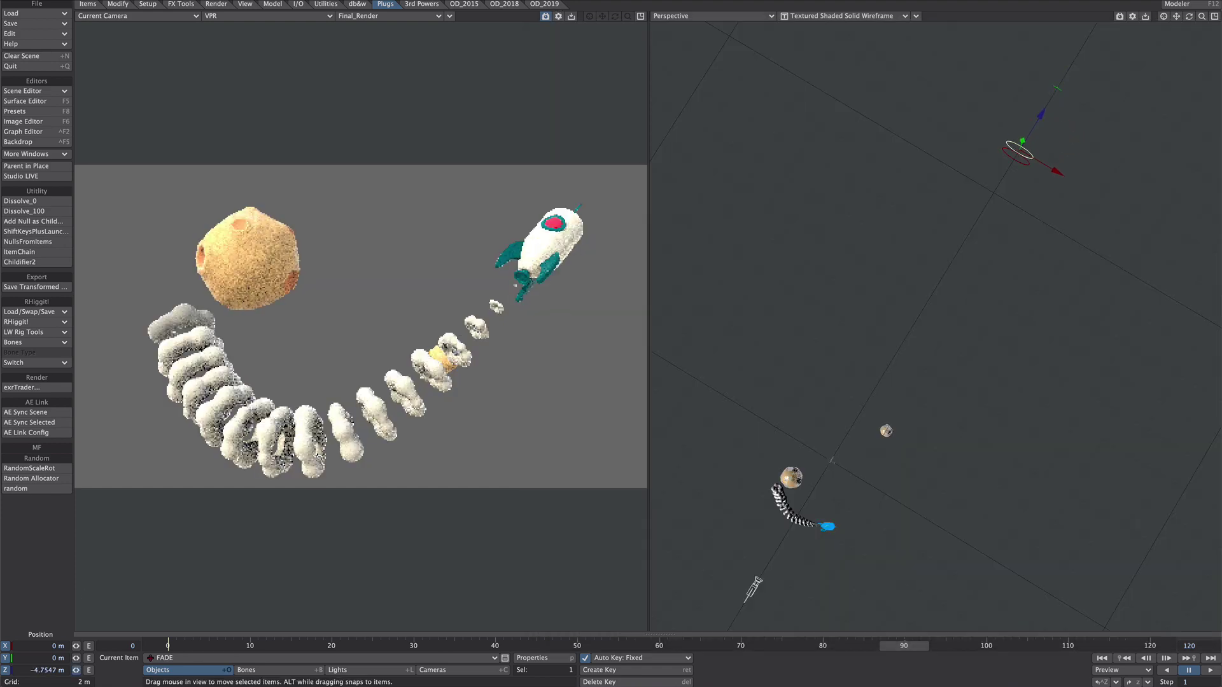
{"action": "mouse_move", "coordinate": [484, 638]}
{"action": "left_mouse_down"}
{"action": "mouse_move", "coordinate": [503, 611]}
{"action": "mouse_move", "coordinate": [484, 638]}
{"action": "left_mouse_up"}
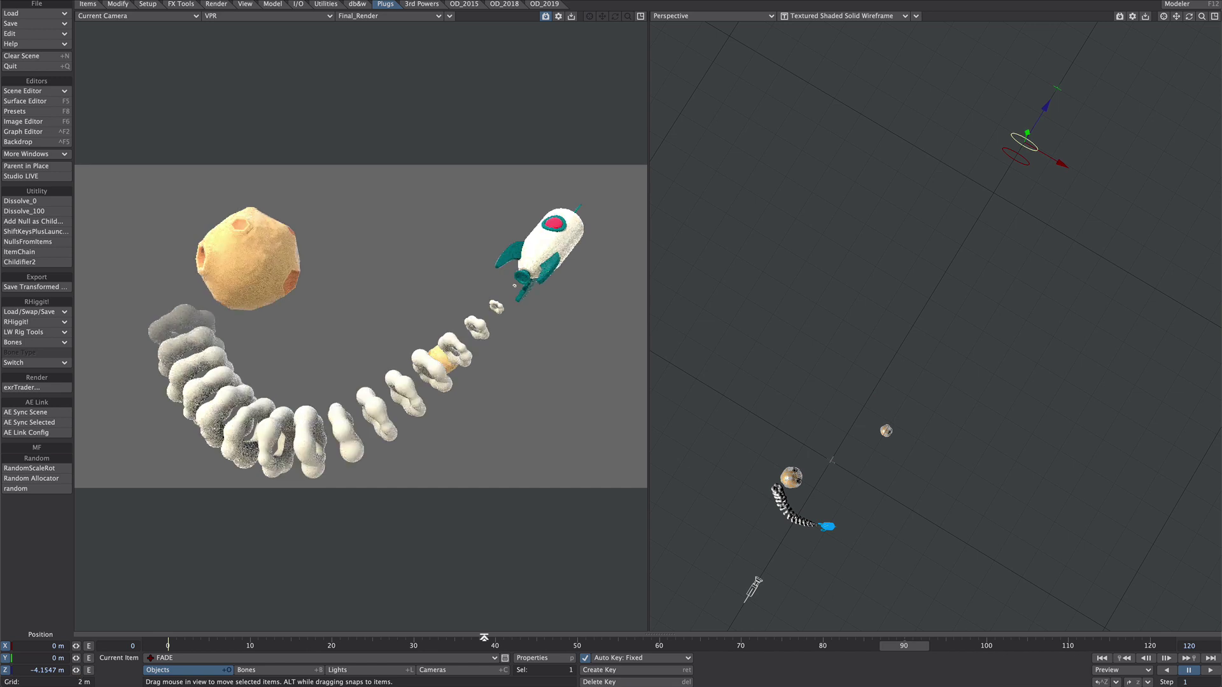
{"action": "key", "text": "Left"}
{"action": "key", "text": "Left"}
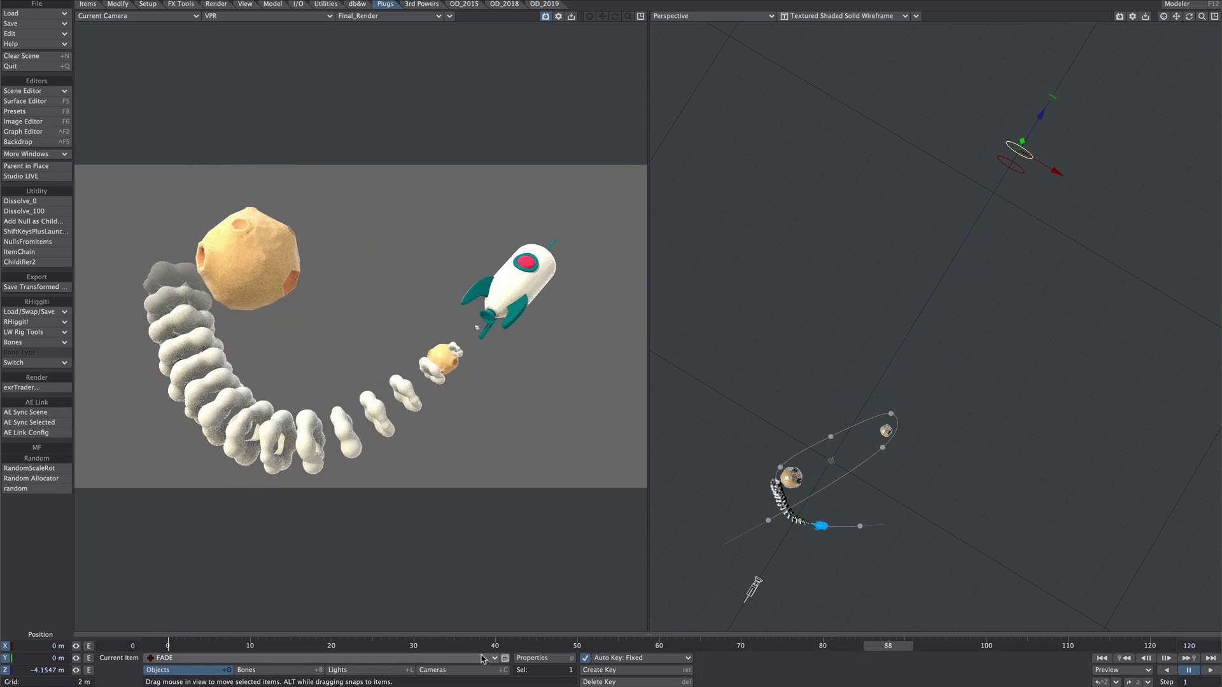
{"action": "left_click", "coordinate": [494, 658]}
{"action": "left_click", "coordinate": [458, 497]}
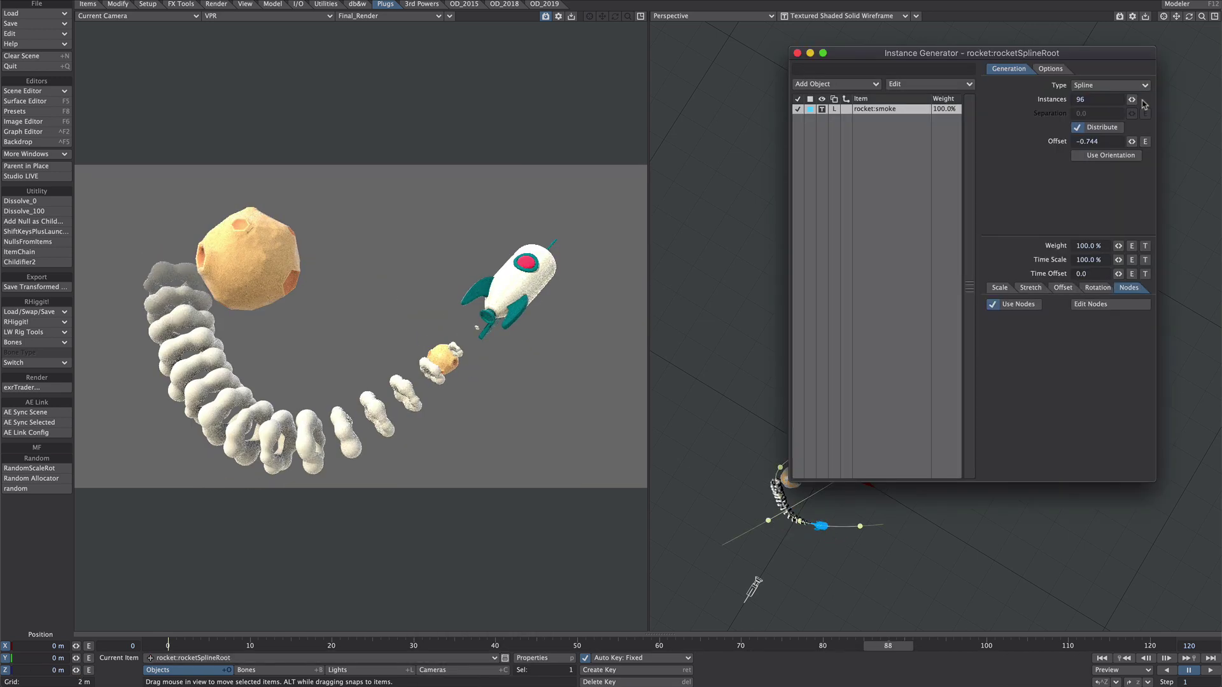
{"action": "left_click", "coordinate": [797, 53]}
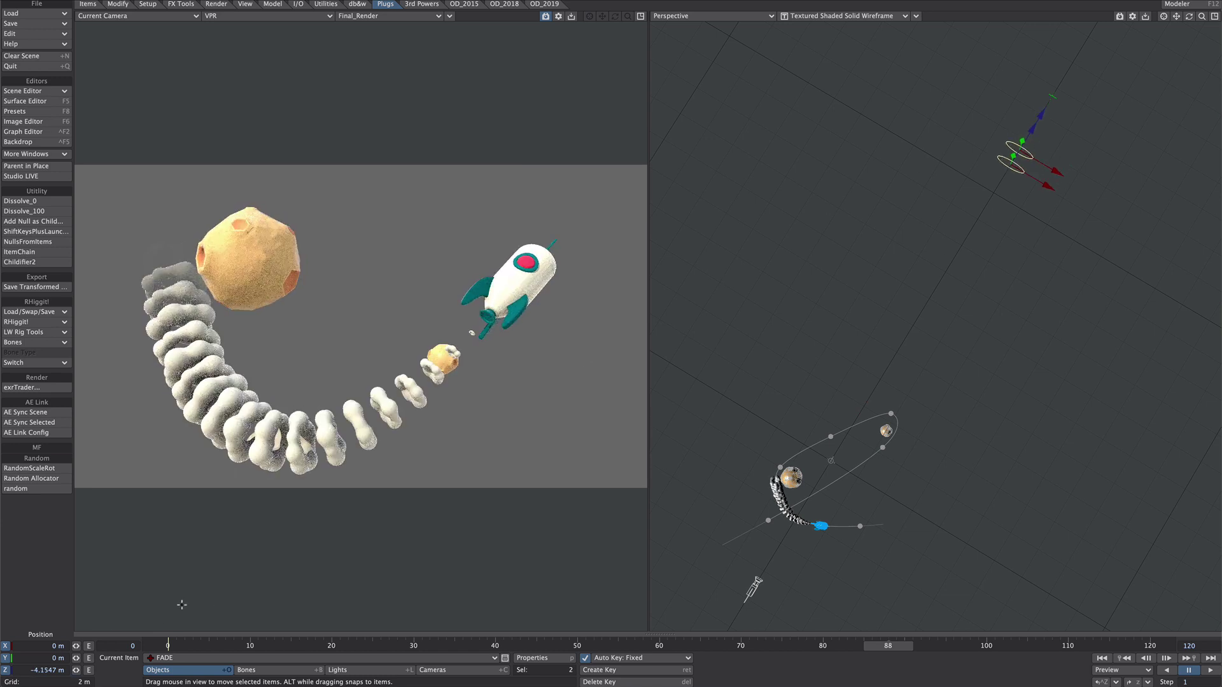
Step: Move the END null along Z, then show rocketSplineRoot's Instance Generator properties
{"action": "left_click", "coordinate": [1013, 173]}
{"action": "left_click", "coordinate": [1163, 16]}
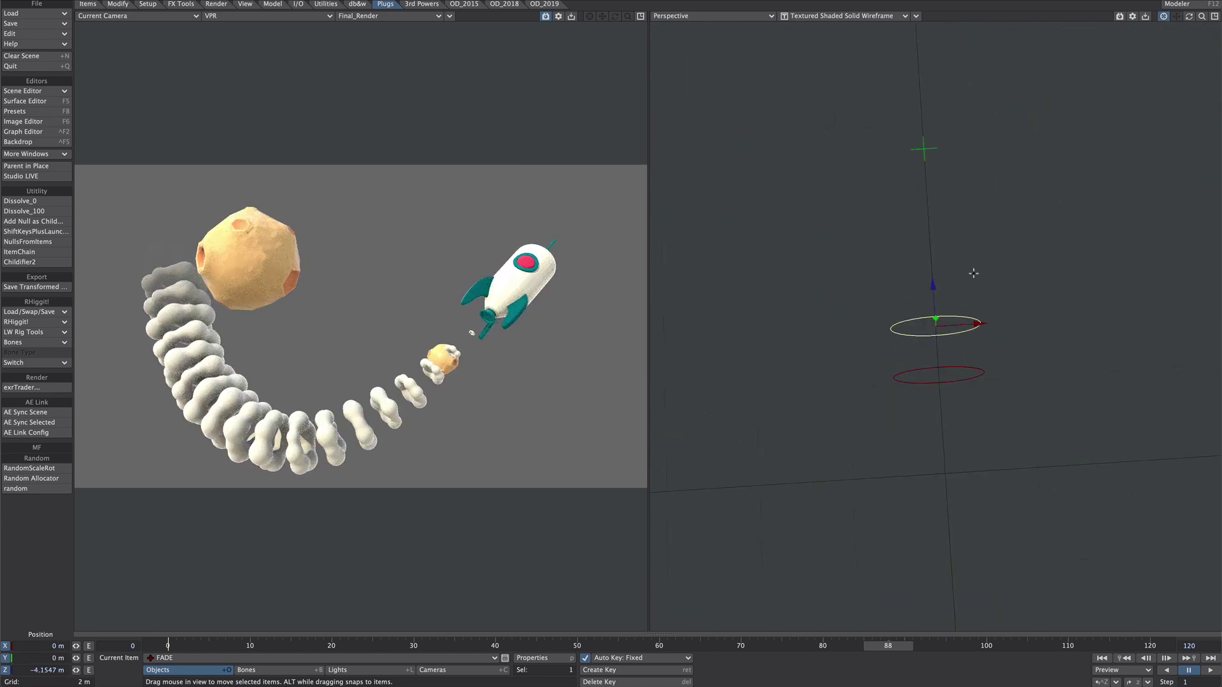
{"action": "key", "text": "Down"}
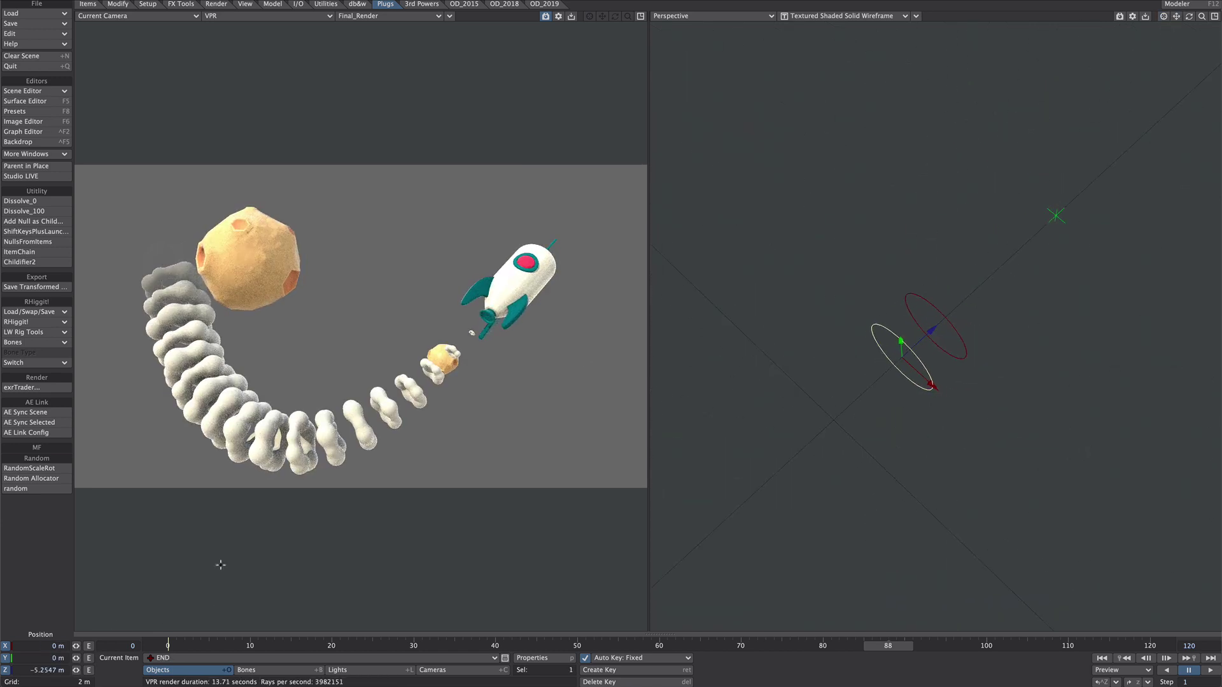
{"action": "left_click_drag", "start_coordinate": [77, 669], "coordinate": [51, 668]}
{"action": "left_click", "coordinate": [210, 658]}
{"action": "left_click", "coordinate": [241, 592]}
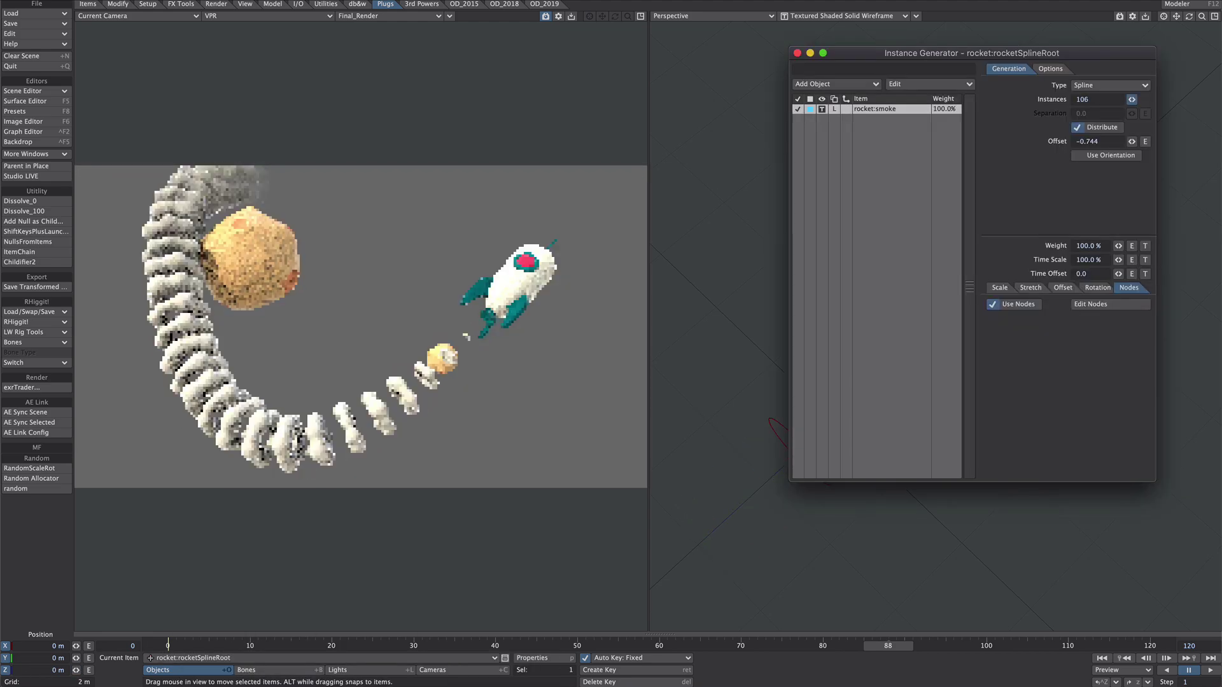